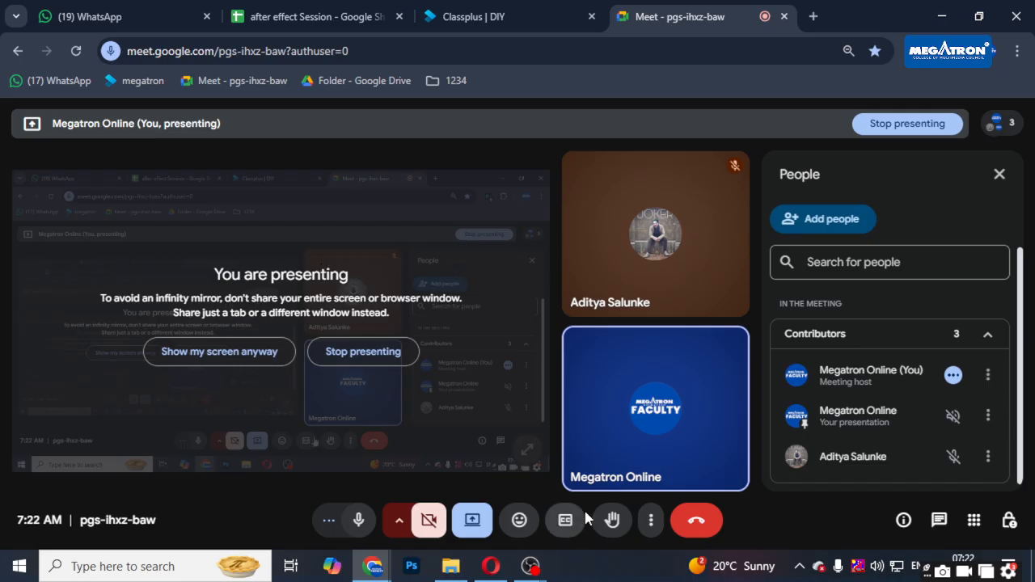
click(650, 520)
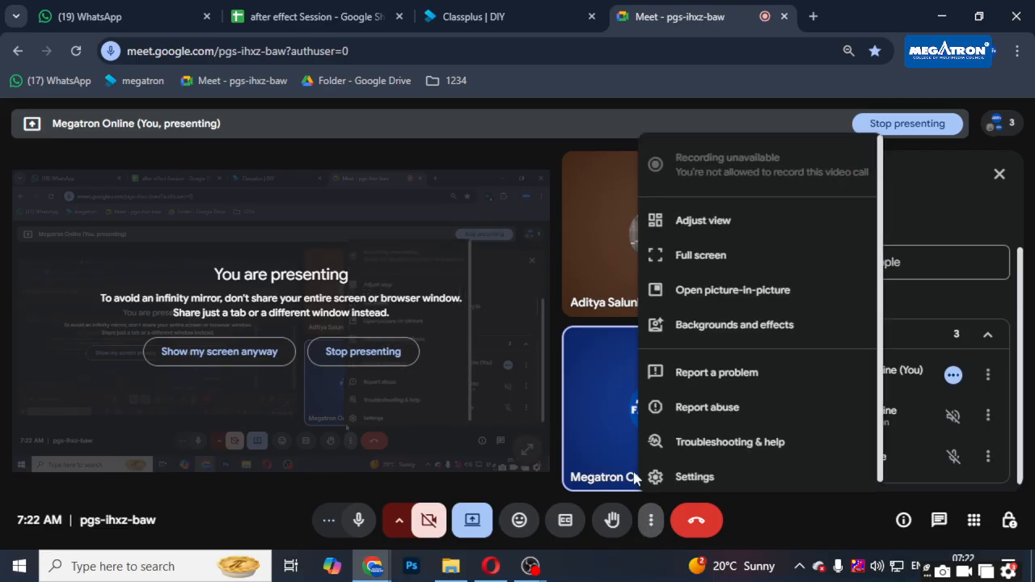
click(472, 522)
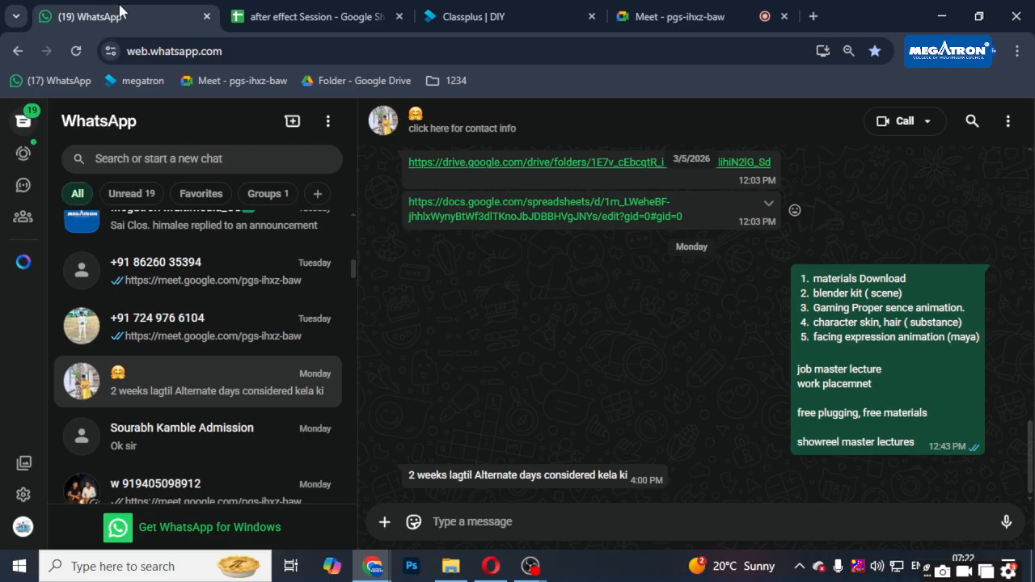
click(120, 9)
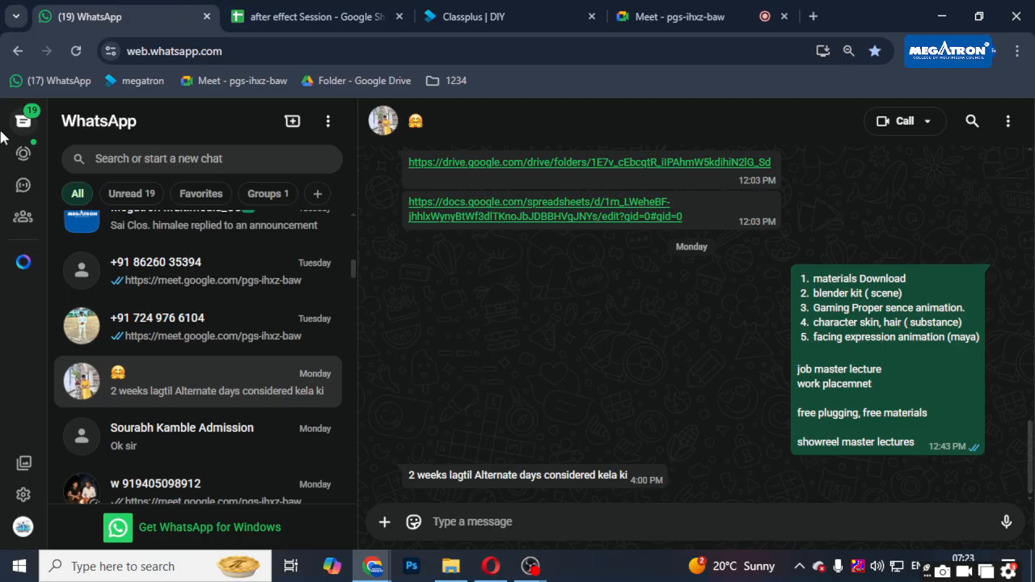
click(679, 16)
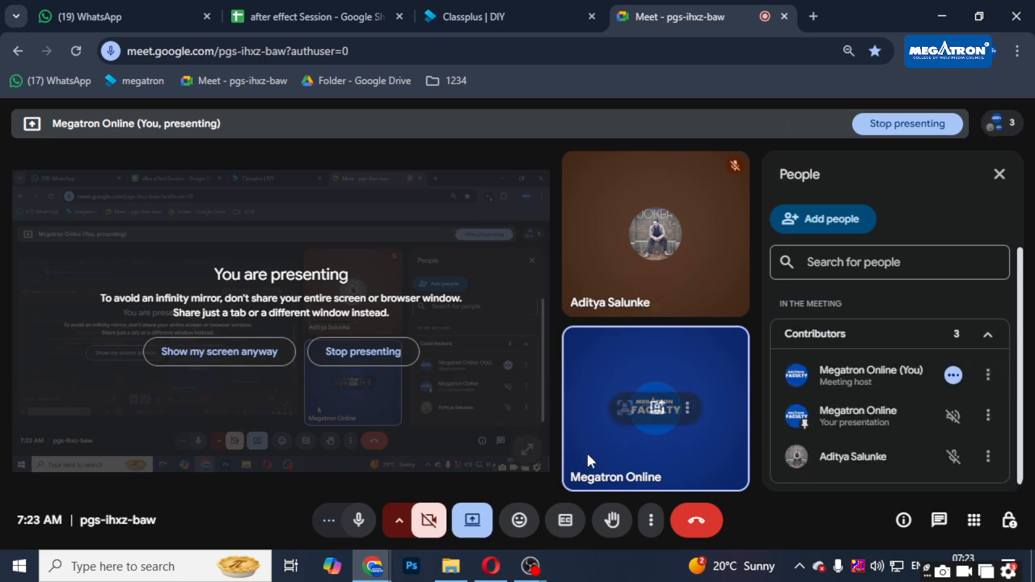
- Launch Adobe After Effects 2022
key(super)
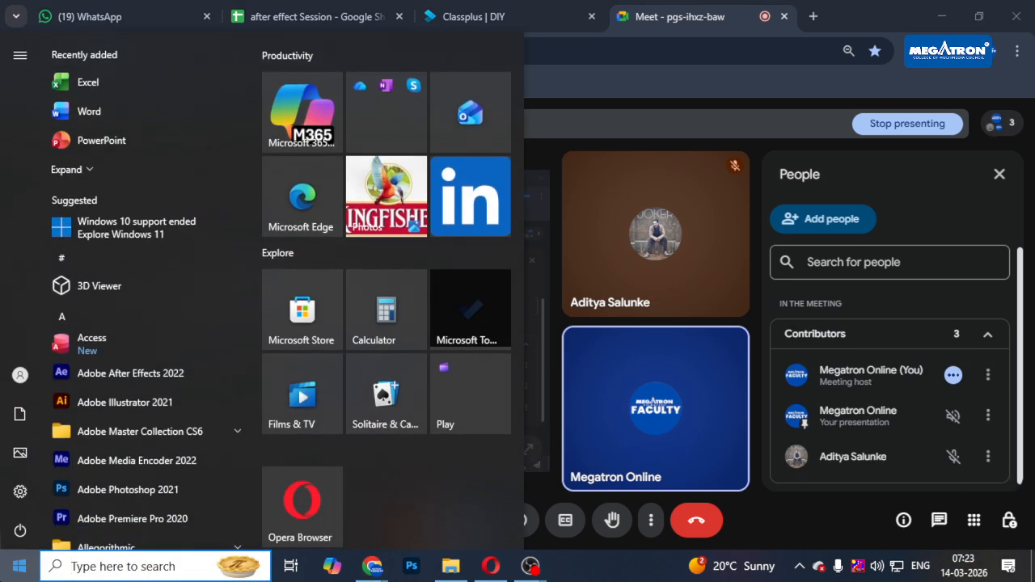
text(after)
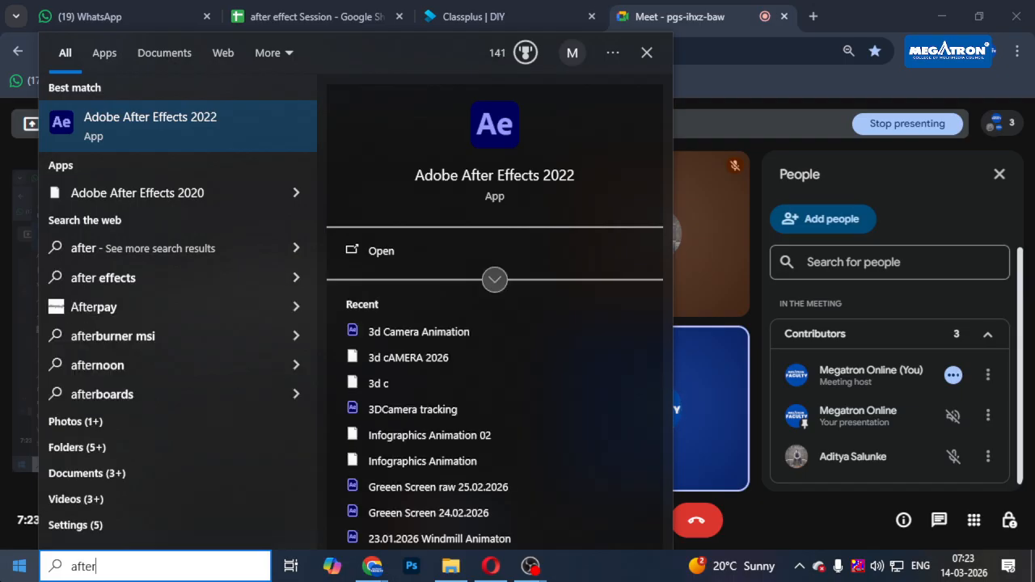
key(Return)
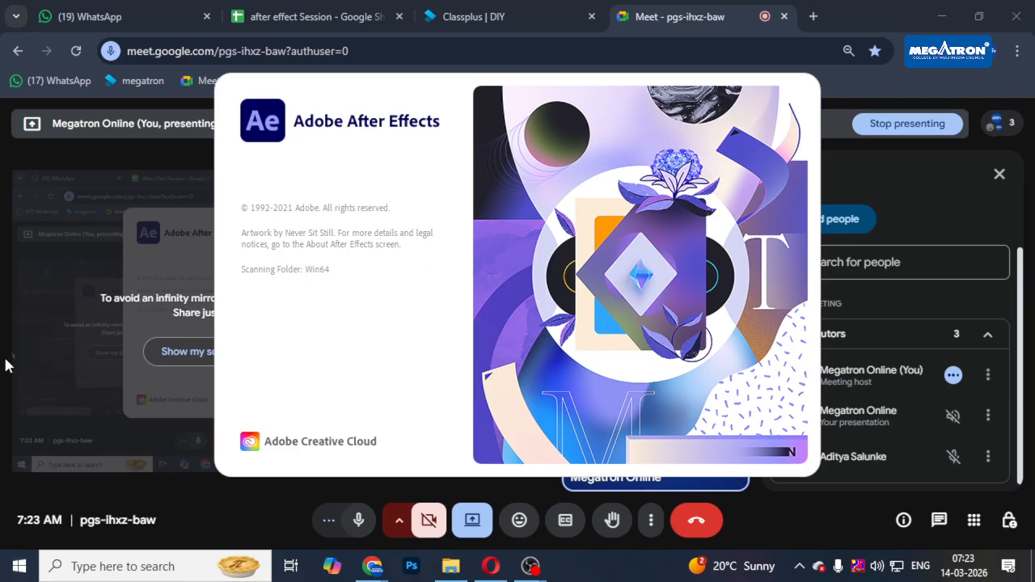
- Check the WhatsApp chat for the forwarded video links and open a new blank browser tab
click(89, 17)
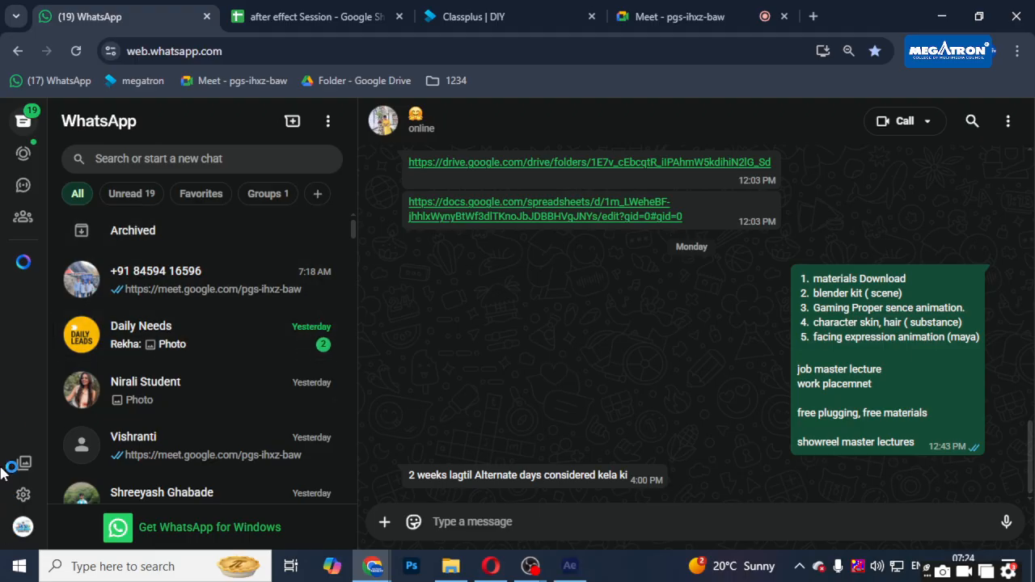
click(574, 566)
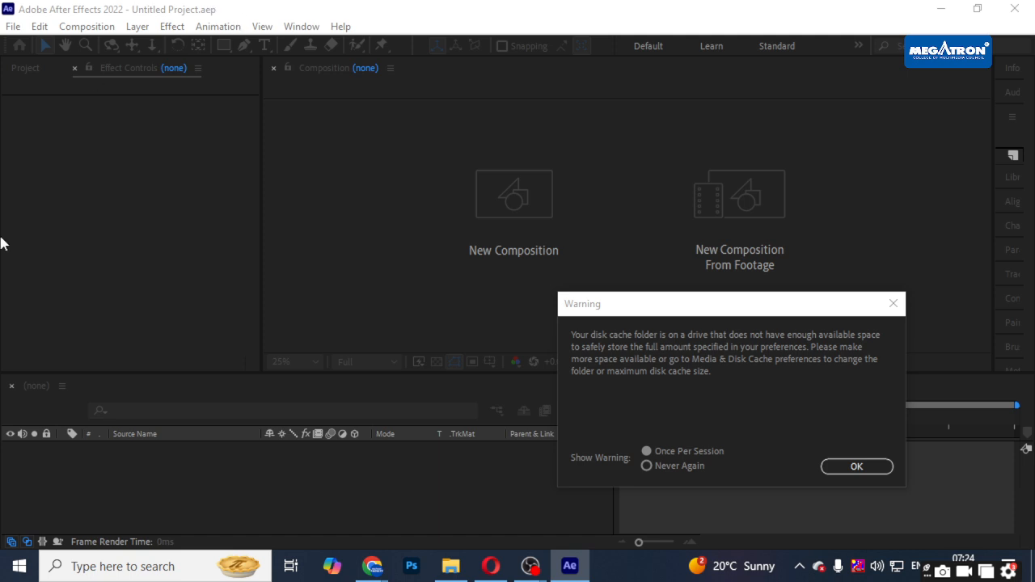
mouse_move(378, 574)
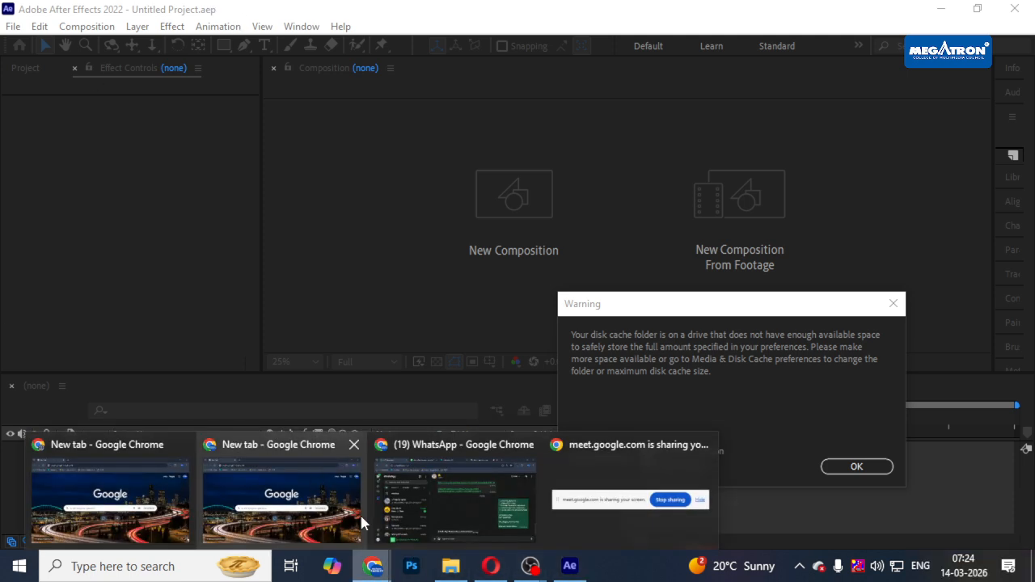
click(453, 495)
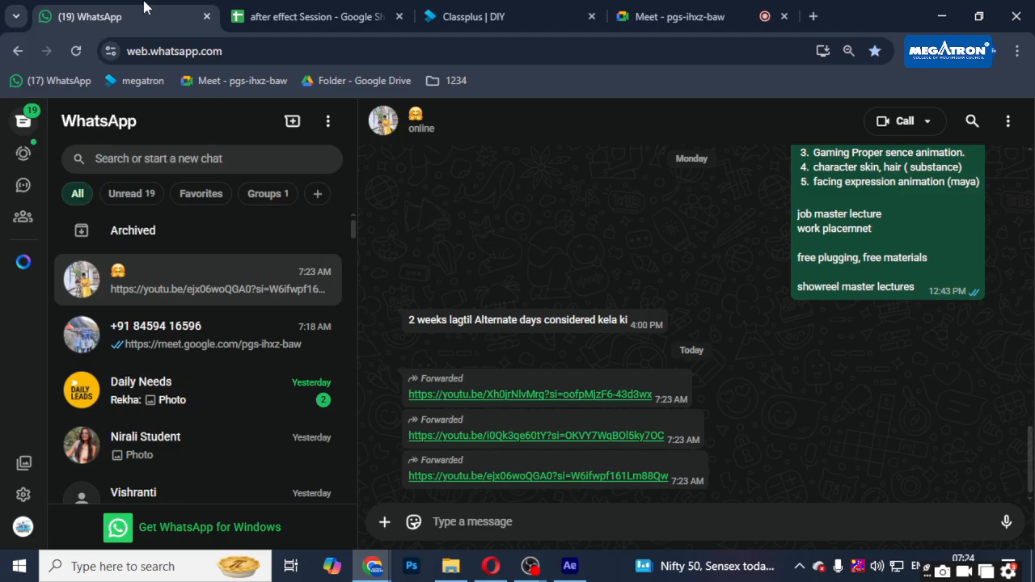
click(813, 16)
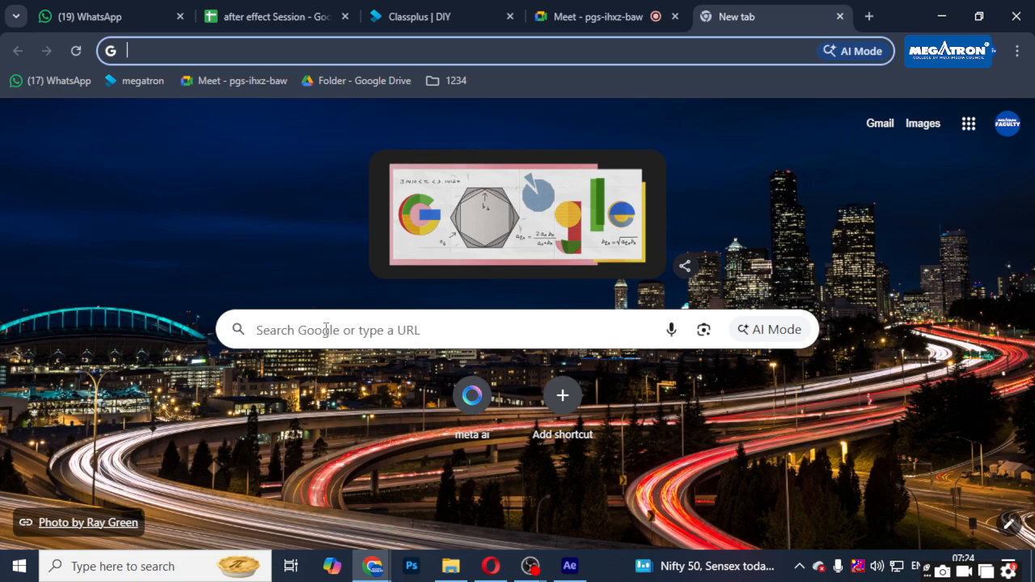
click(325, 330)
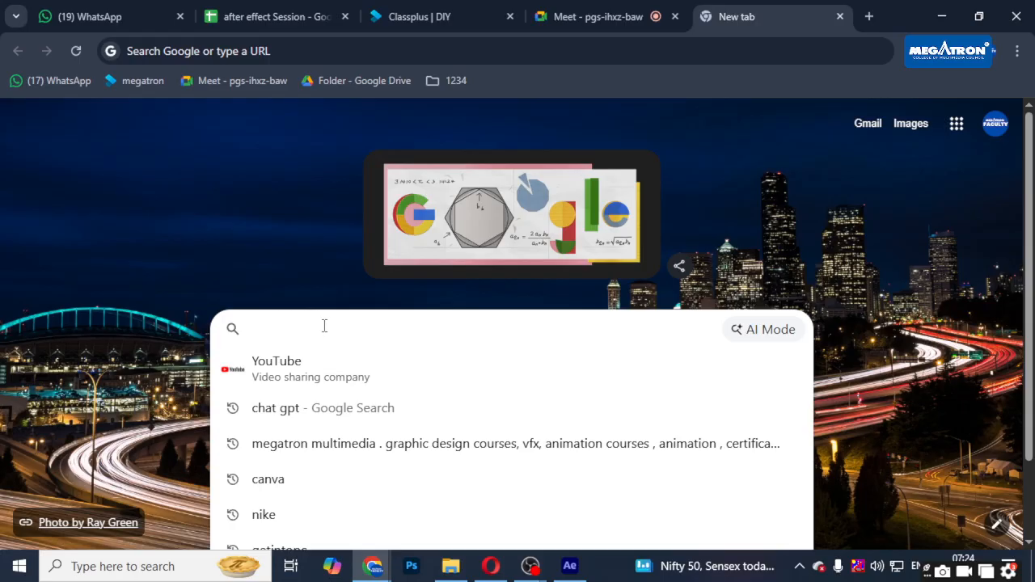
click(240, 209)
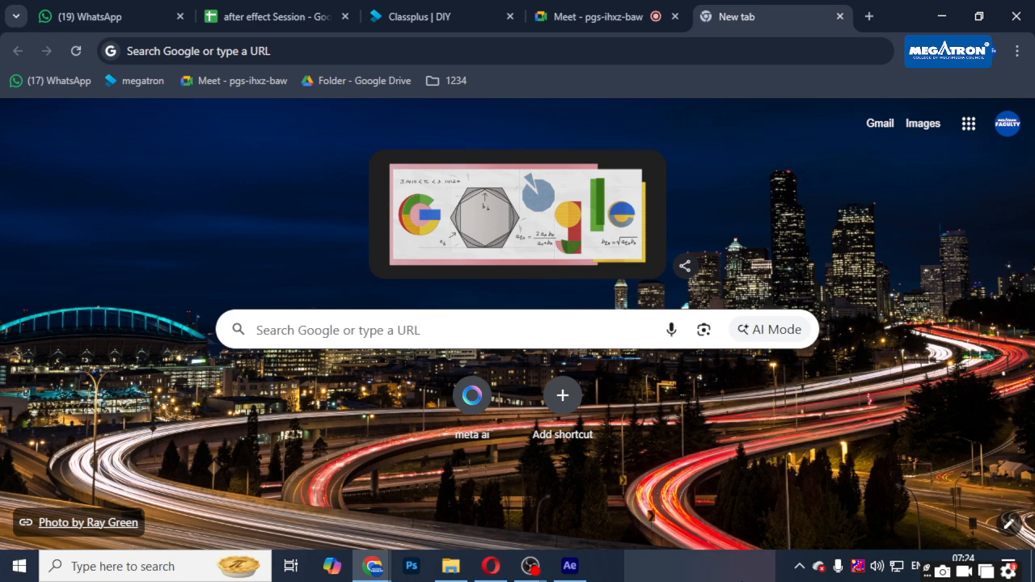
- Switch to After Effects, dismiss the disk cache warning and start a new project
mouse_move(571, 568)
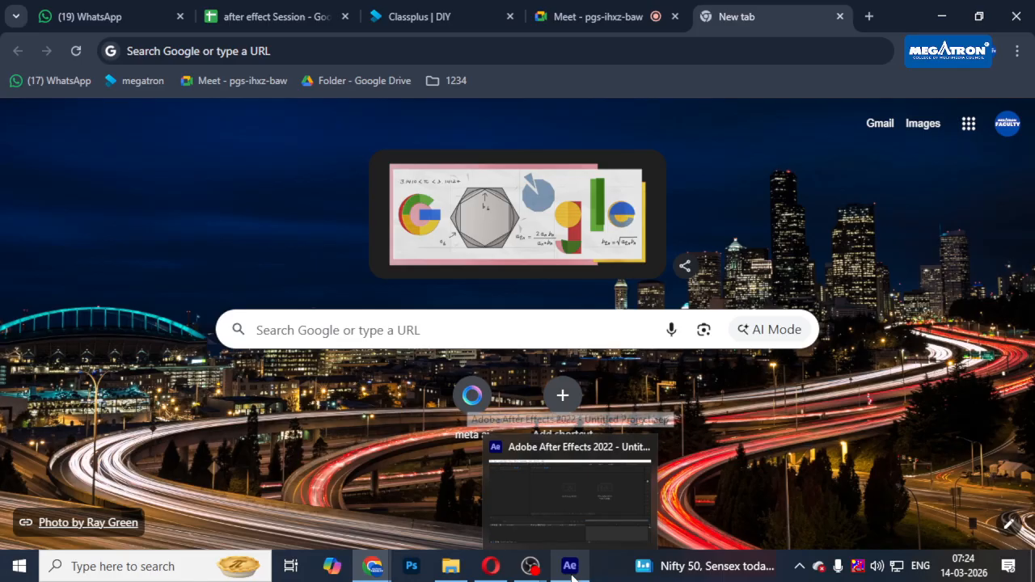
click(566, 518)
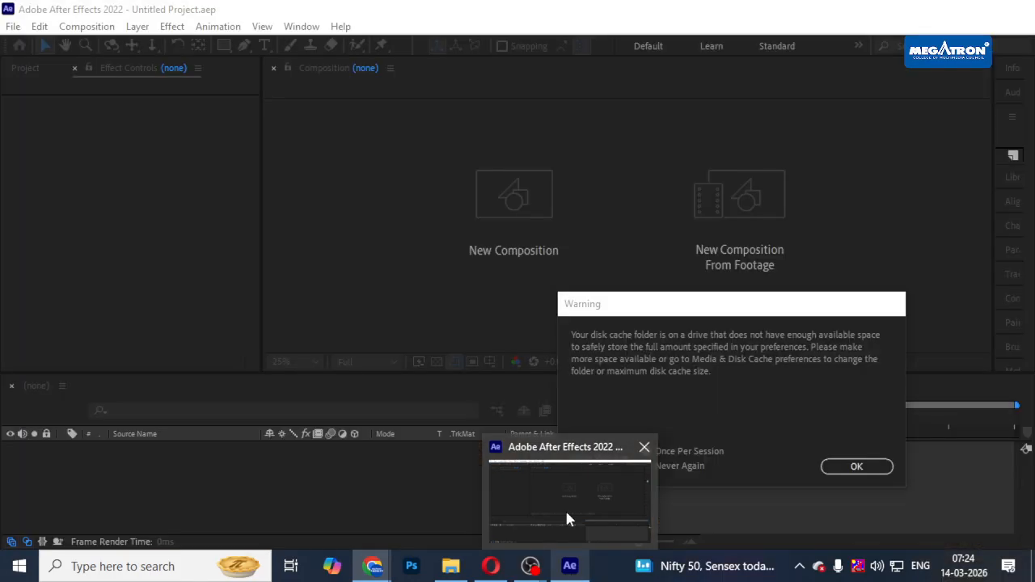
click(868, 467)
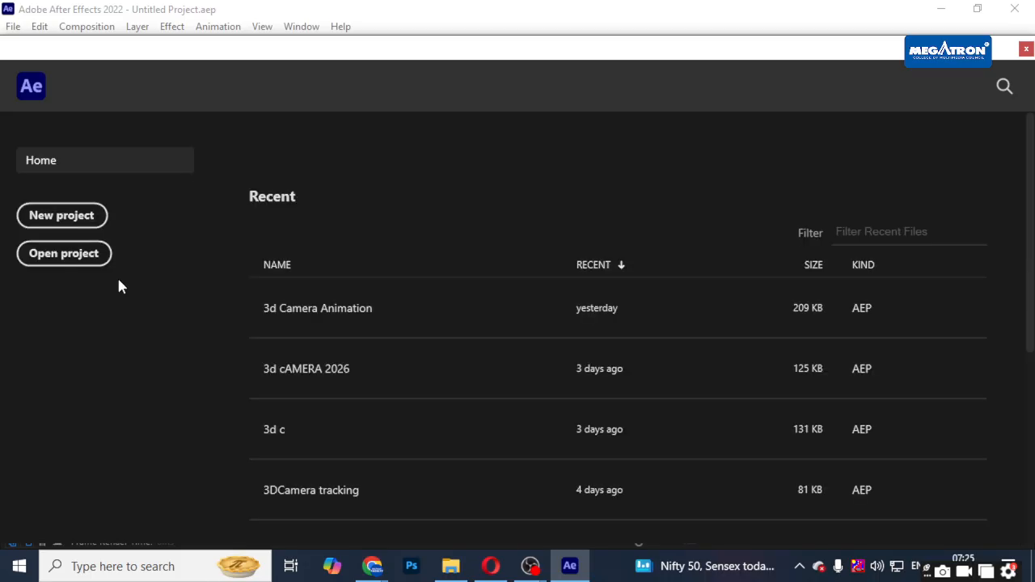
click(65, 217)
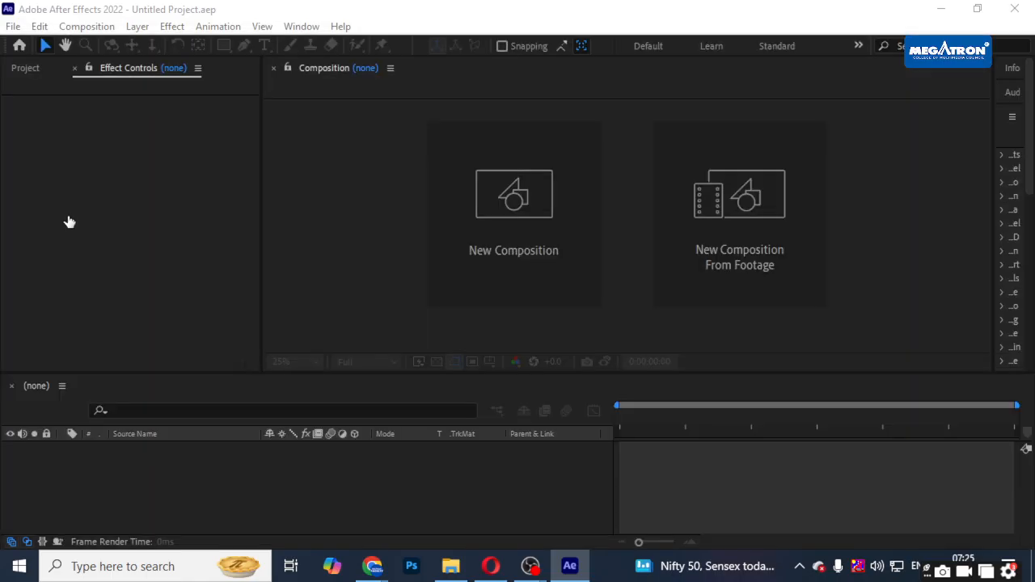
- Create a 1920 x 1080 composition at 25 fps, 5 seconds long, with a darker red background color
click(474, 267)
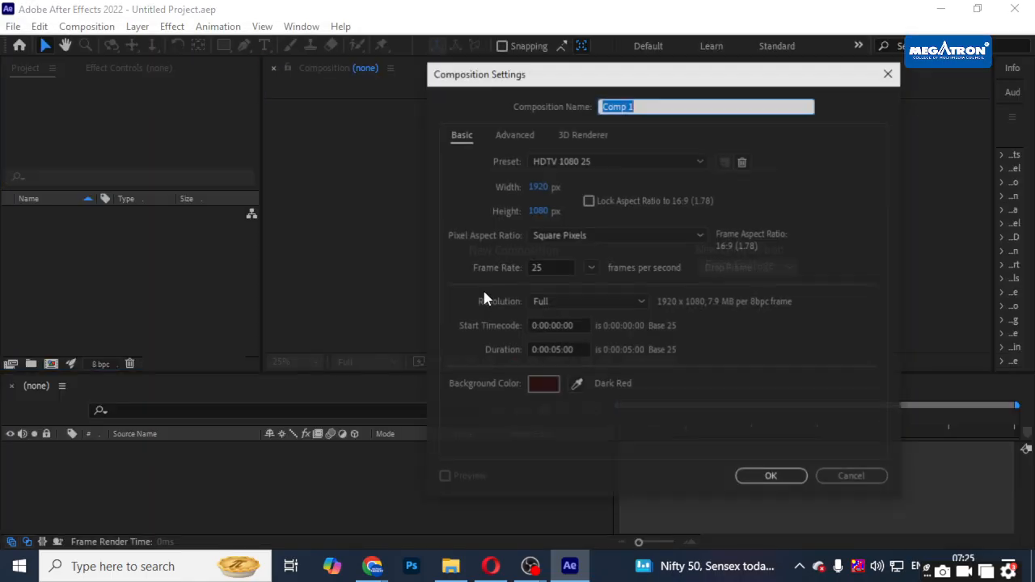
click(543, 385)
drag(656, 383, 663, 404)
click(853, 229)
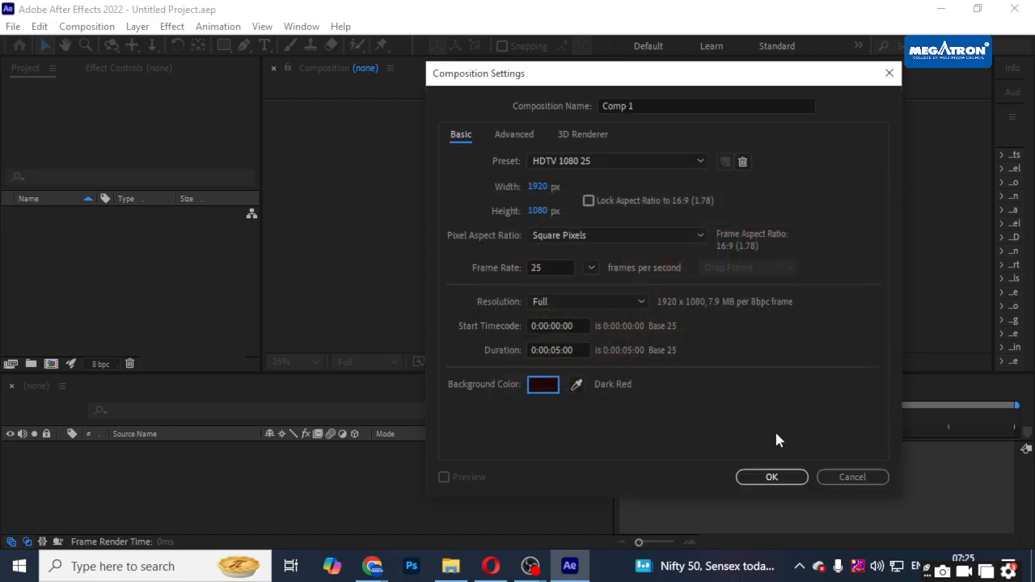
click(779, 476)
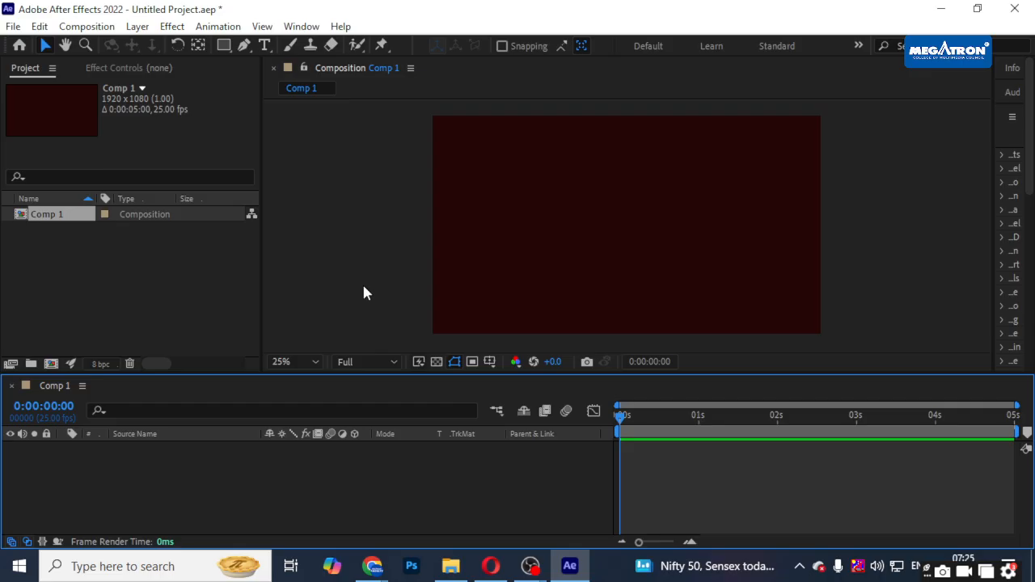
- Save the project as "1 pont tracking"
key(ctrl+s)
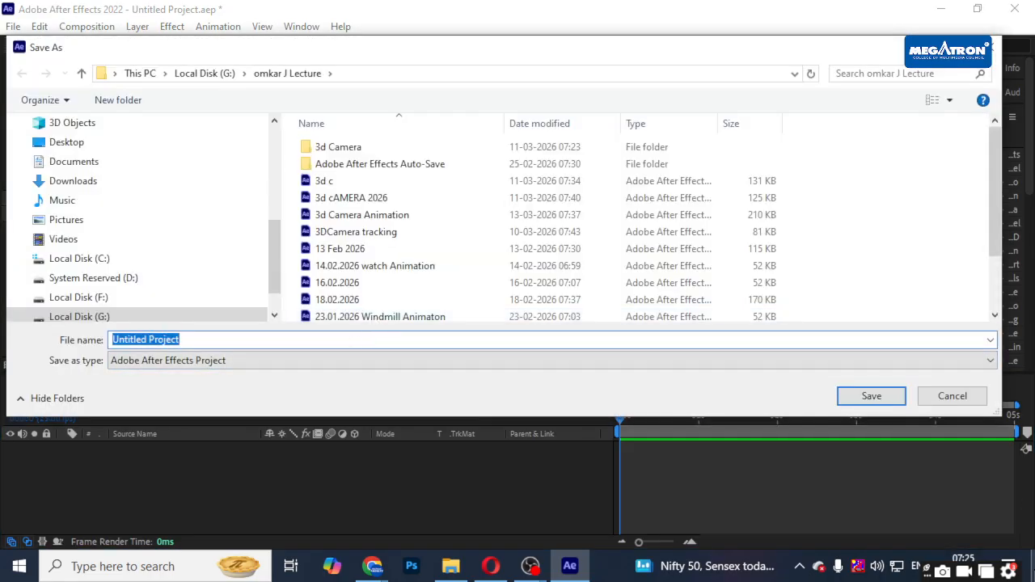
text(1 pont tracking)
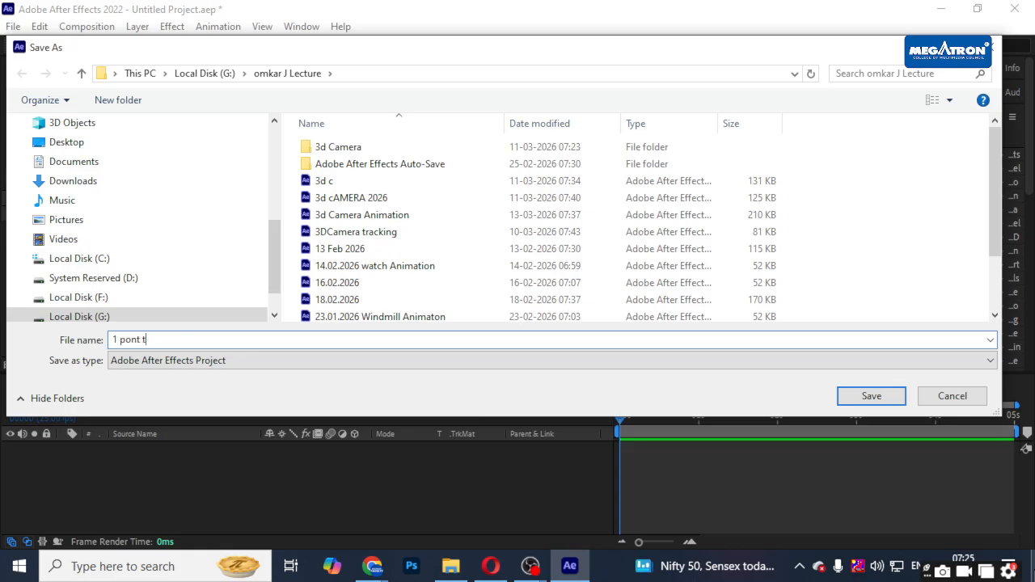
key(Return)
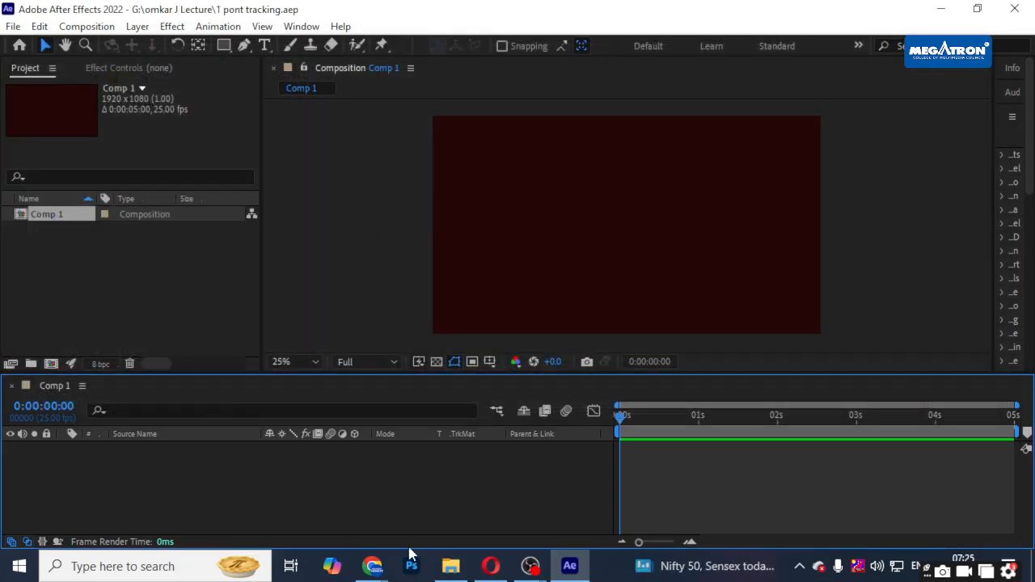
mouse_move(450, 570)
click(451, 536)
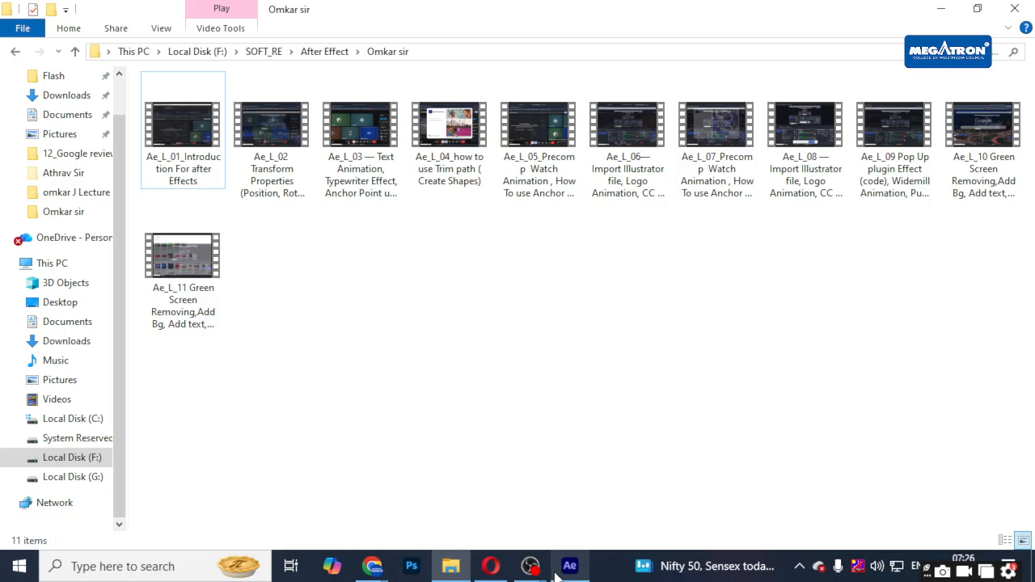
mouse_move(562, 570)
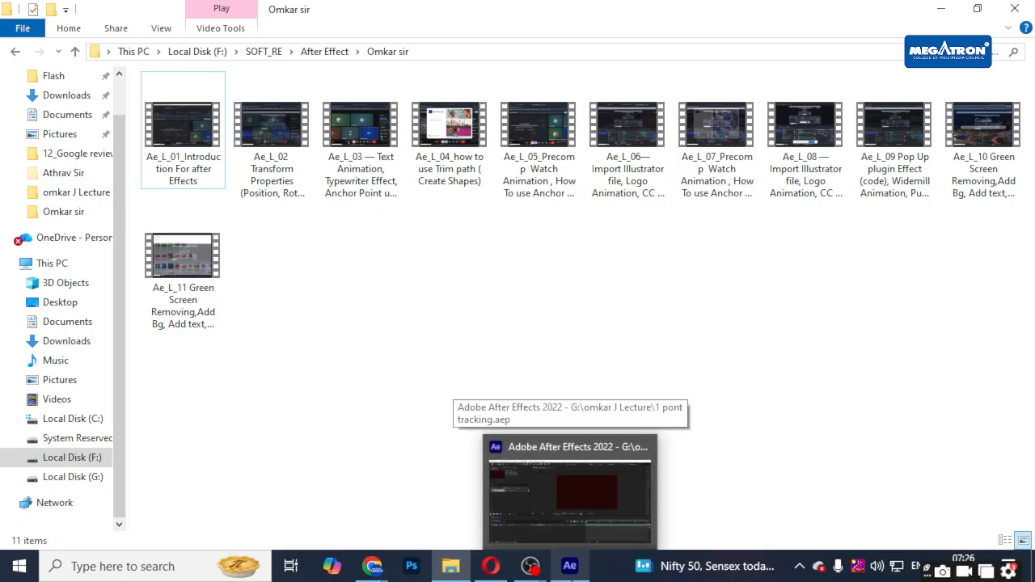
click(570, 493)
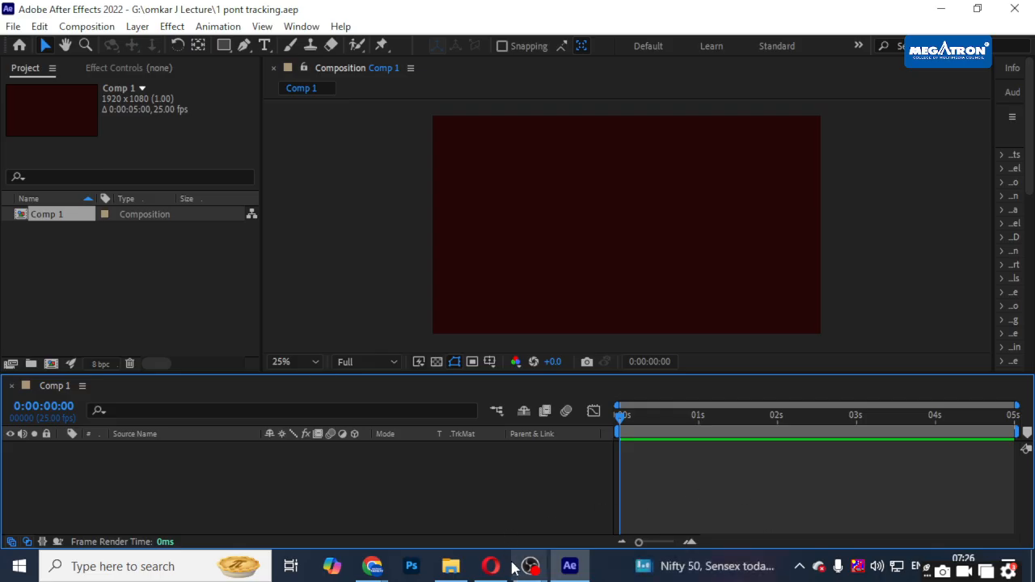
- Switch to WhatsApp in Chrome, open the first forwarded YouTube link from today and skip the ad
mouse_move(368, 563)
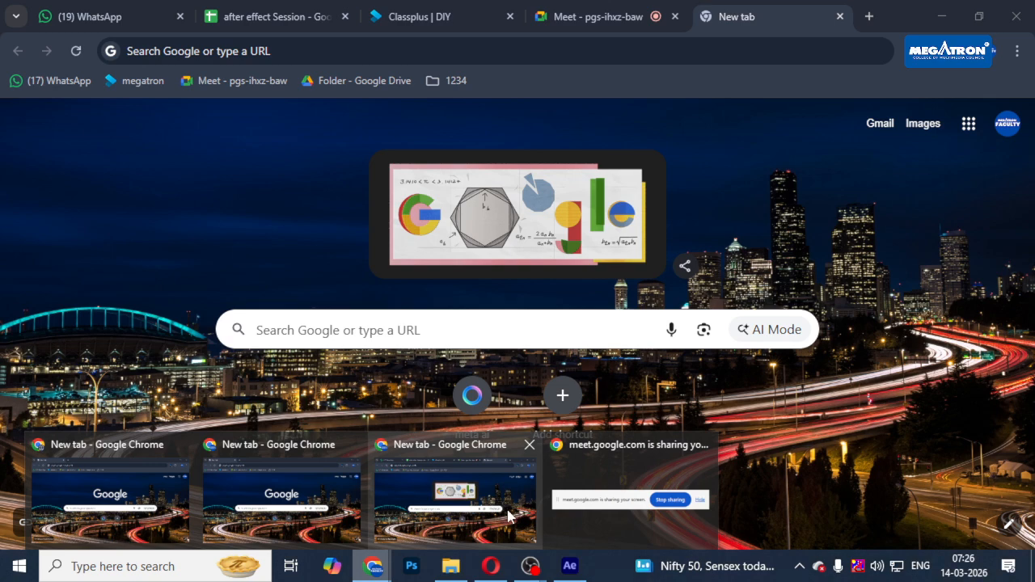
click(510, 517)
click(90, 17)
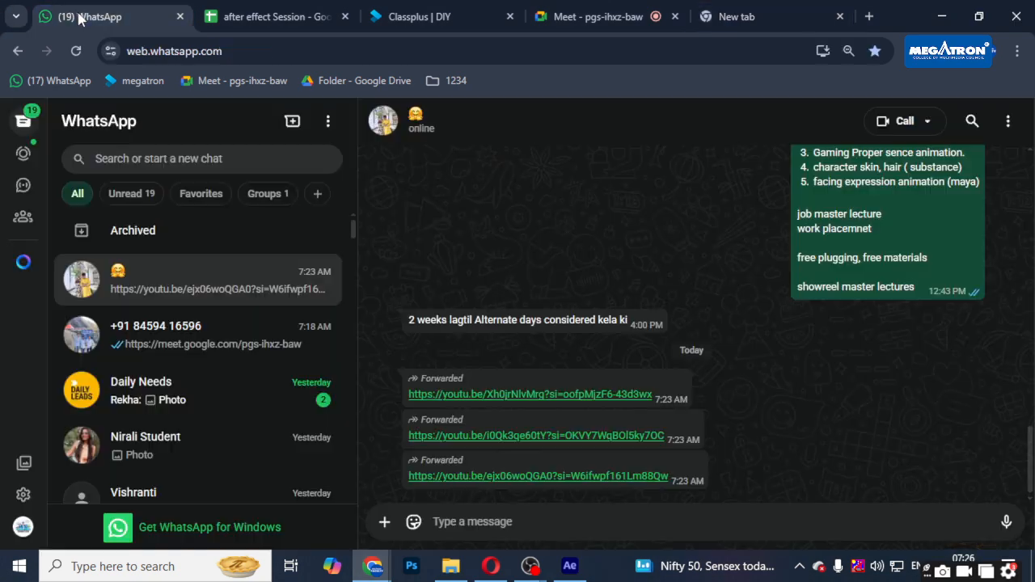
click(499, 395)
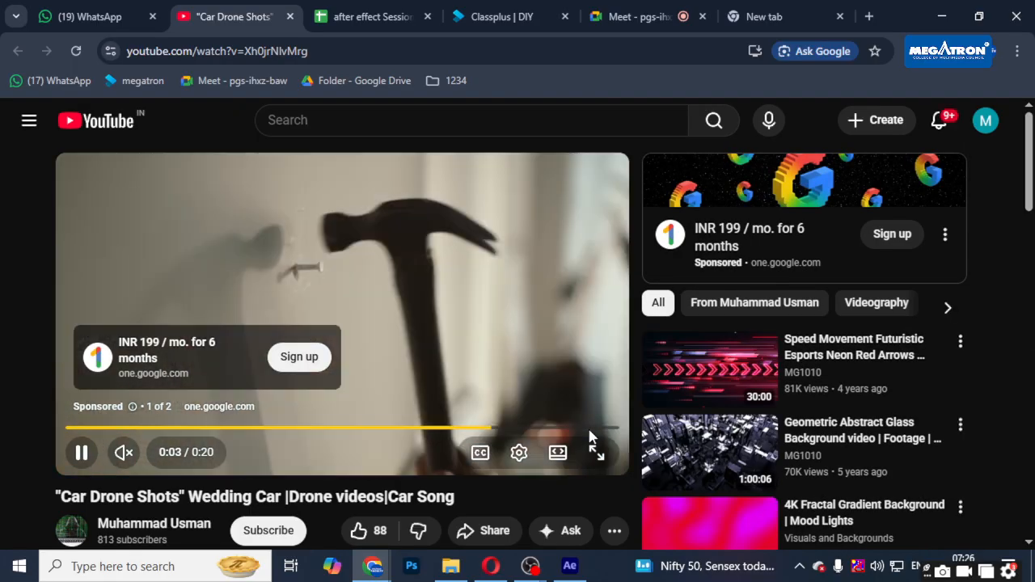
click(568, 401)
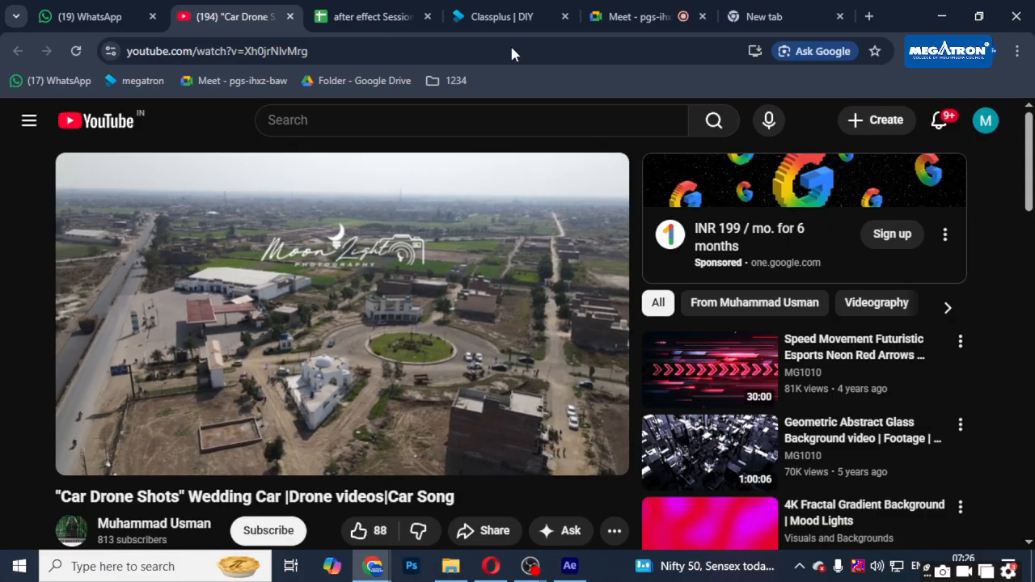
- Copy the full web address of the "Car Drone Shots" YouTube video
click(513, 47)
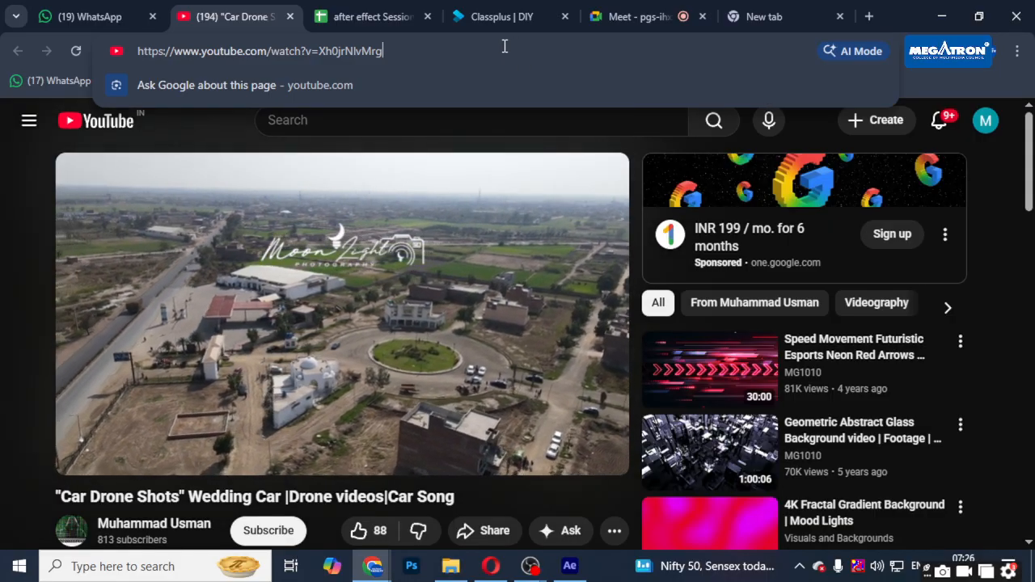
drag(503, 48, 12, 9)
key(ctrl+c)
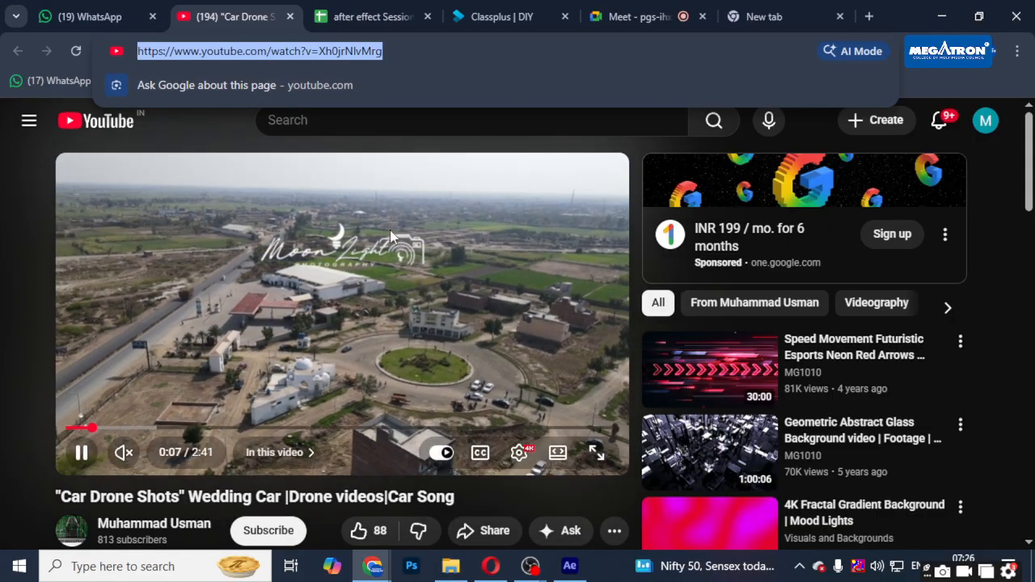
click(401, 230)
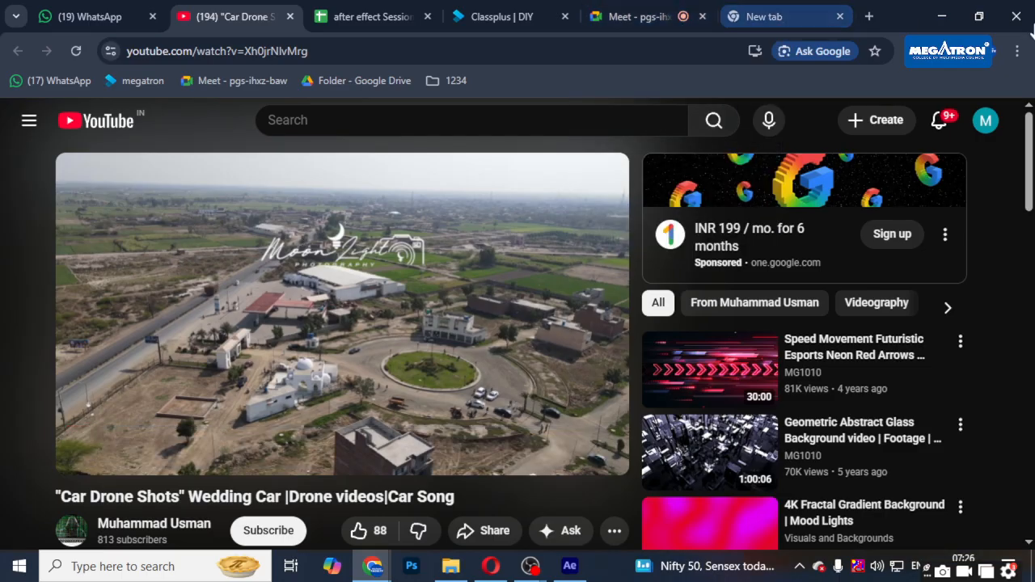
- Open YouTube through a Google search in the new tab and search it for the copied video address
click(768, 14)
click(362, 327)
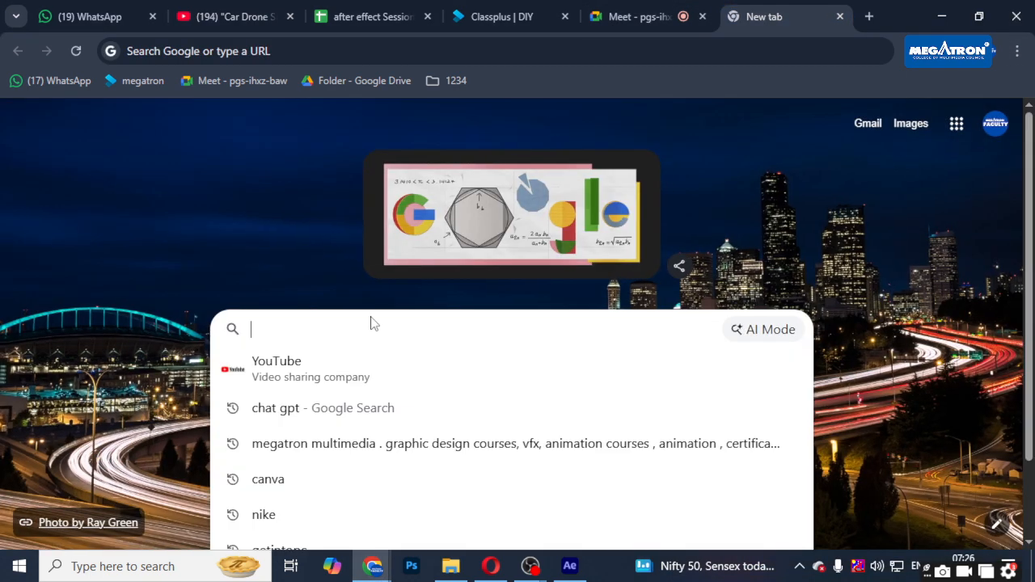
text(you)
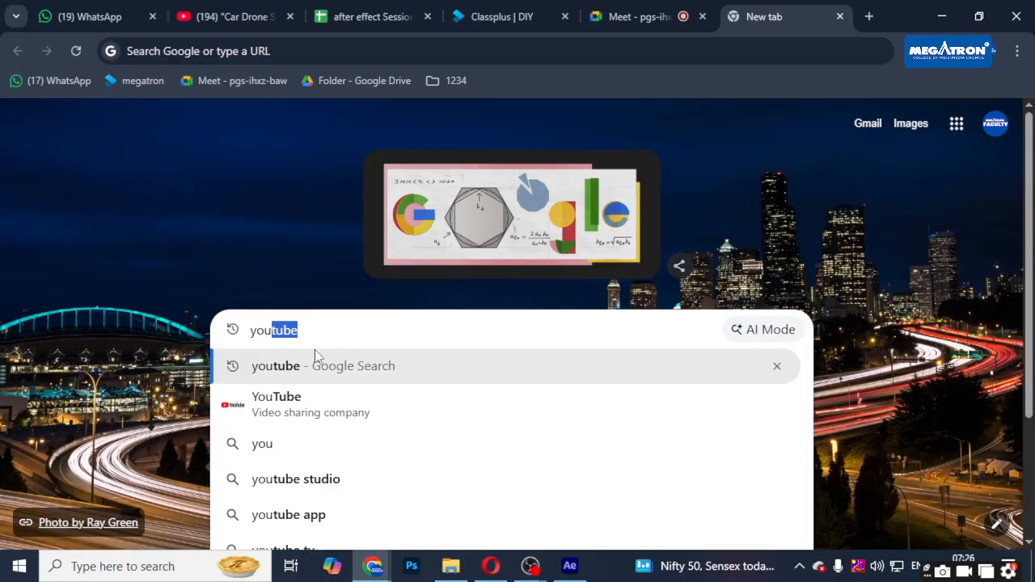
key(Return)
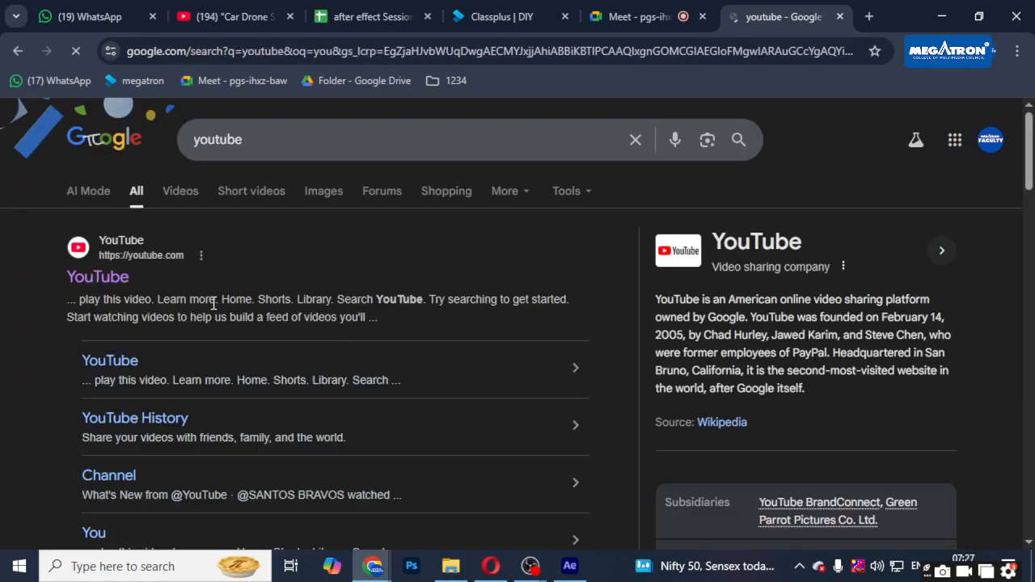
click(97, 278)
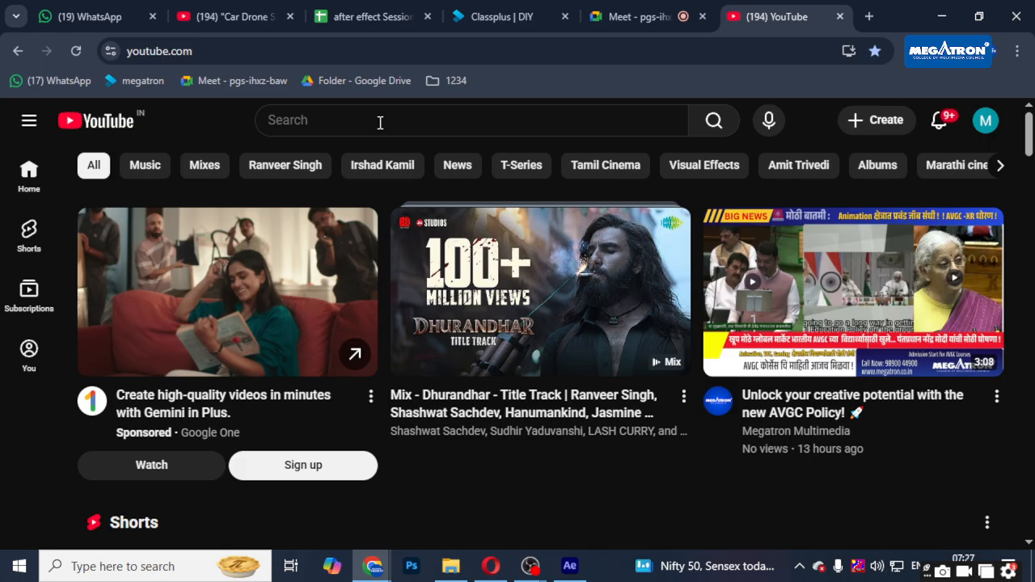
click(380, 122)
key(ctrl+v)
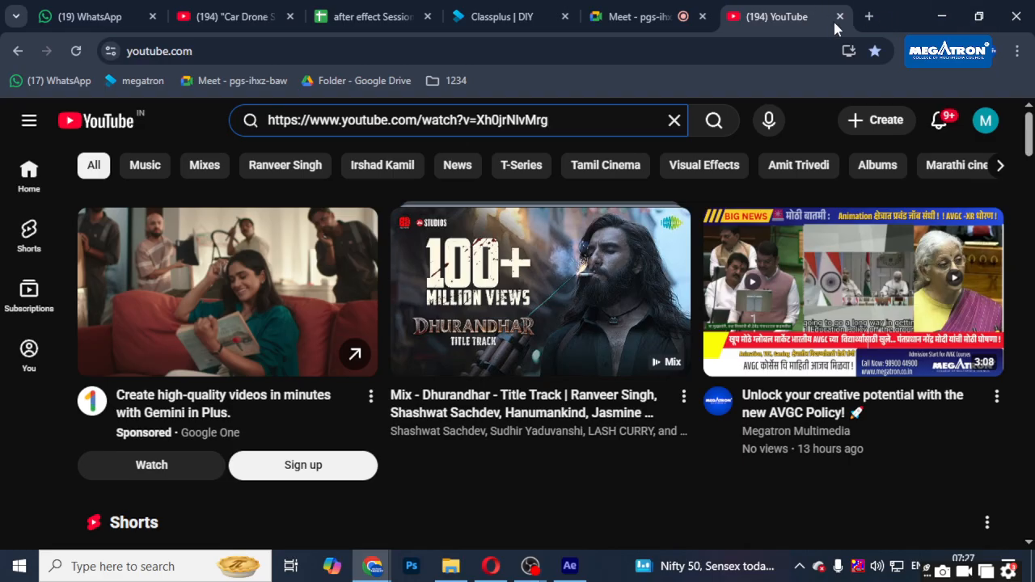
key(Return)
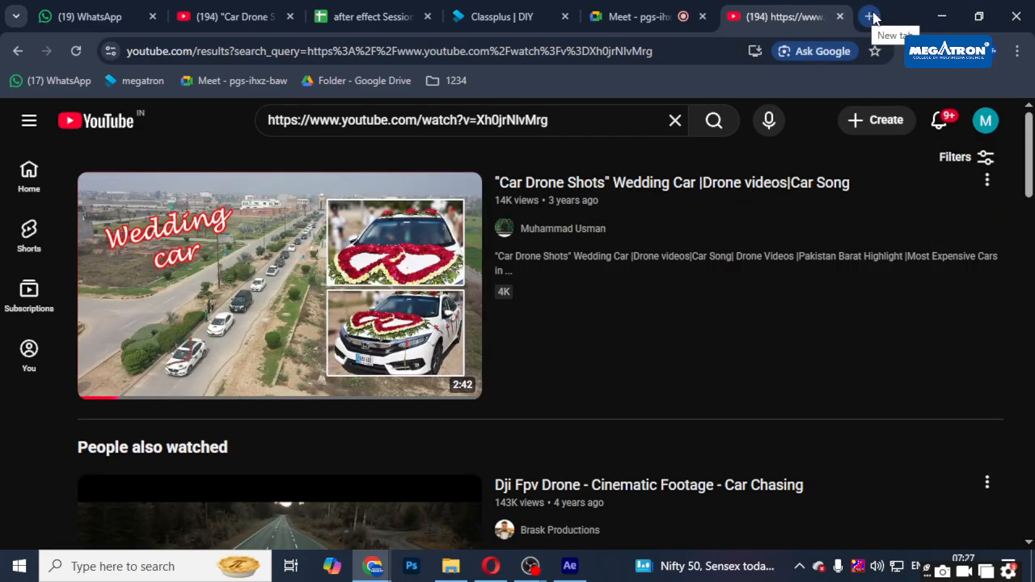
- Search Google in another new tab for "youtube video download" and open the VidsSave downloader
click(868, 16)
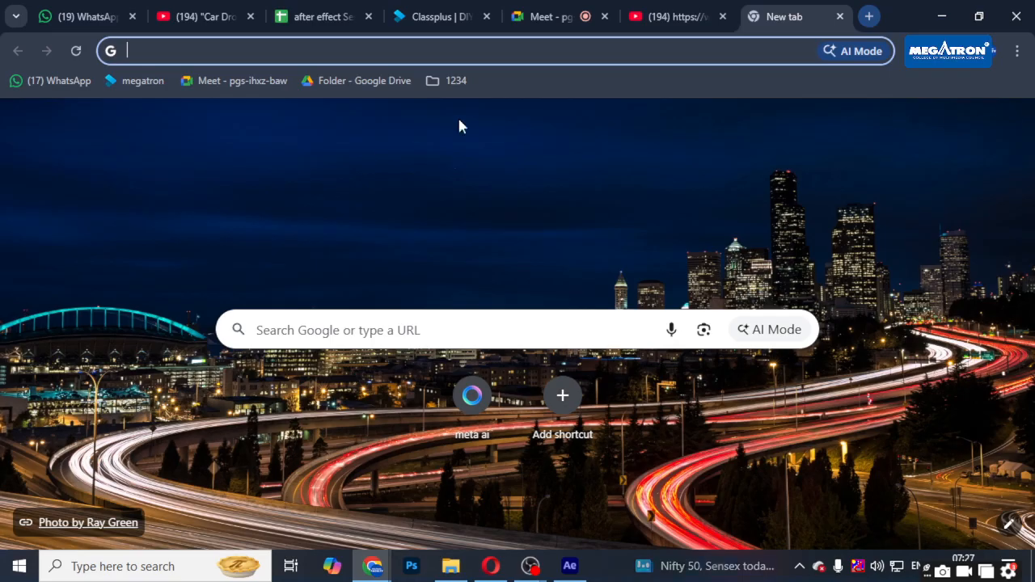
click(394, 330)
text(yout)
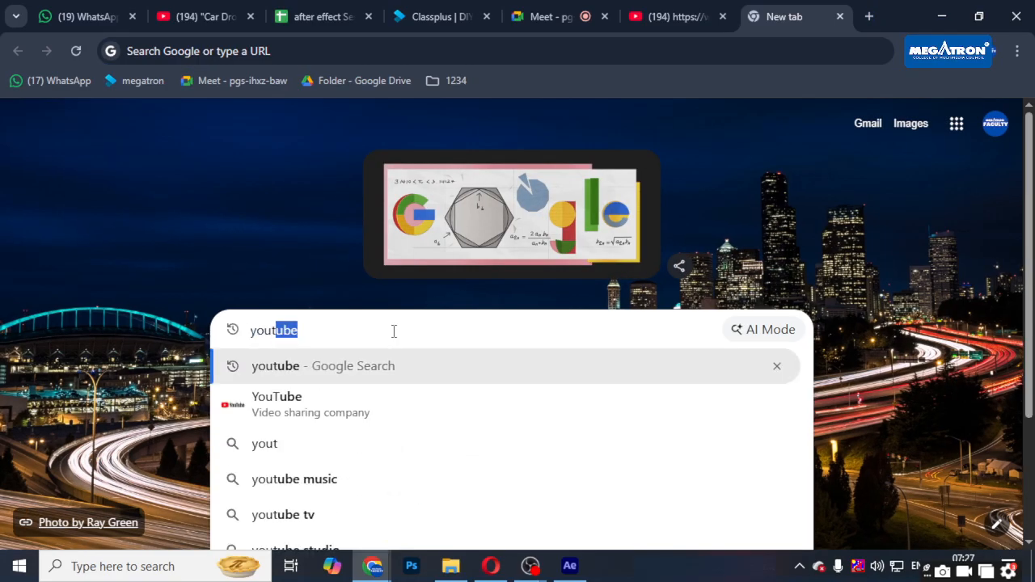
text(ube video )
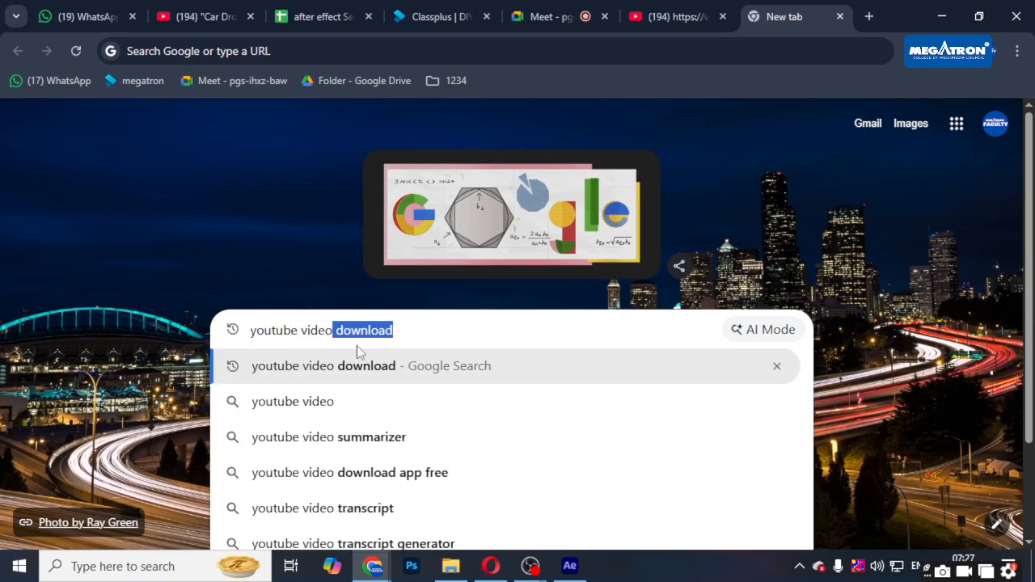
text(download)
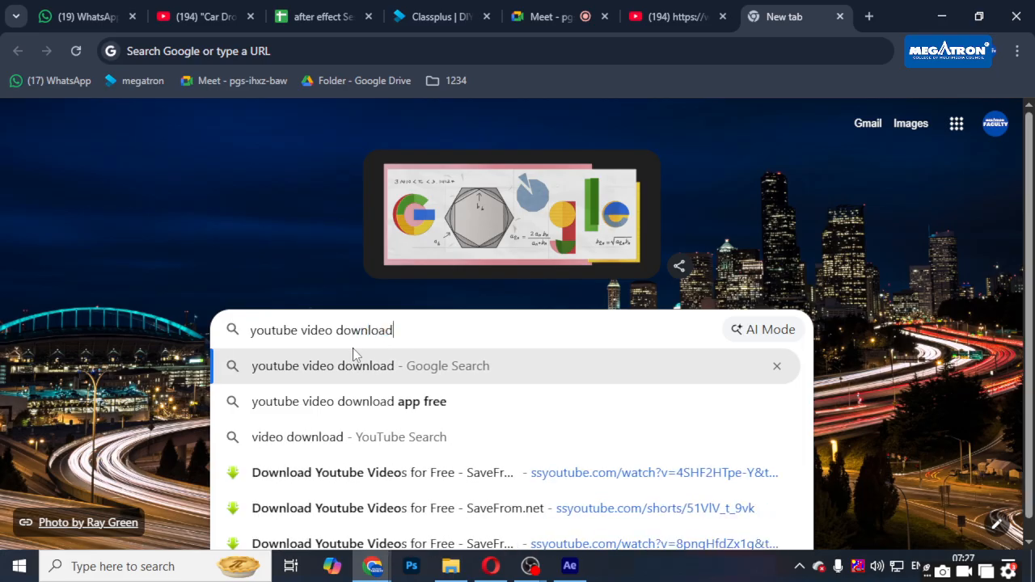
key(Return)
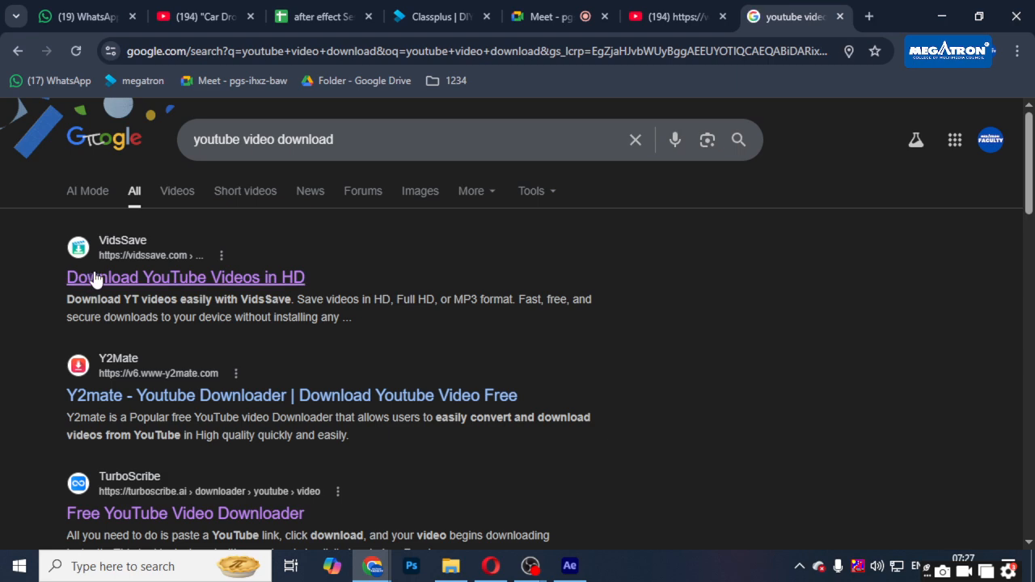
click(111, 283)
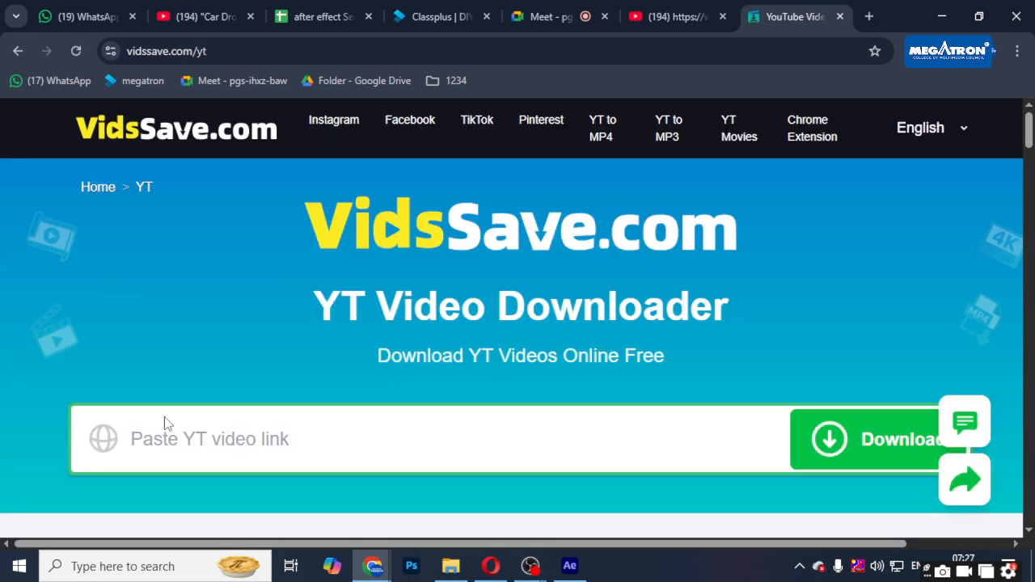
- Paste the copied video link into the downloader, download the 1080P MP4 and show the file in its folder
key(ctrl+v)
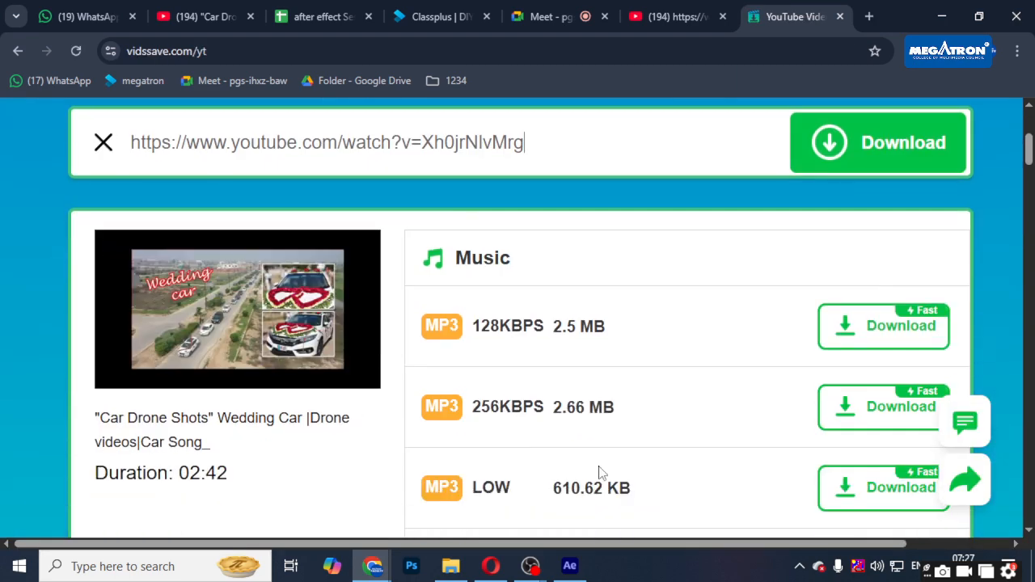
scroll(709, 344, down, 6)
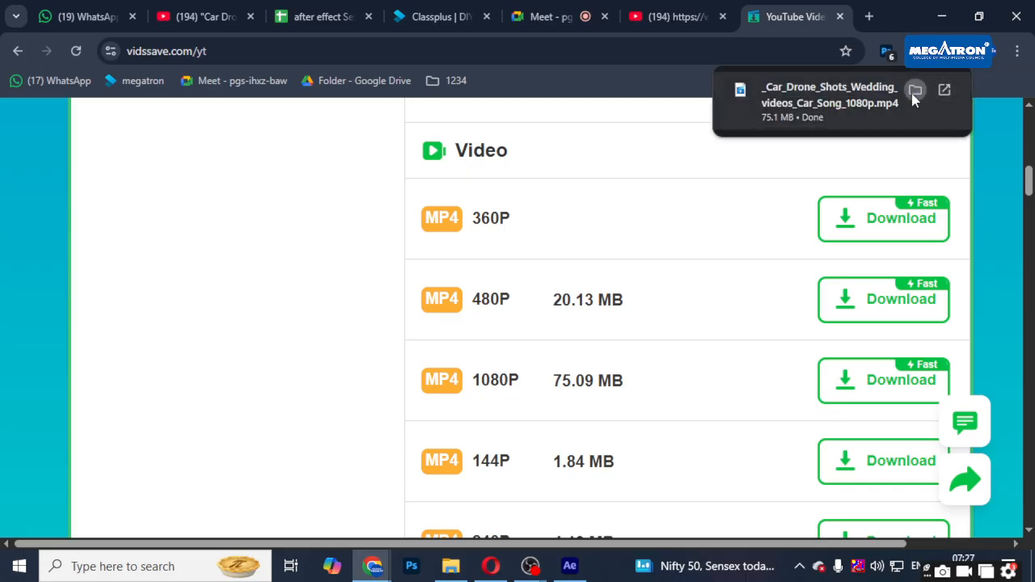
click(914, 91)
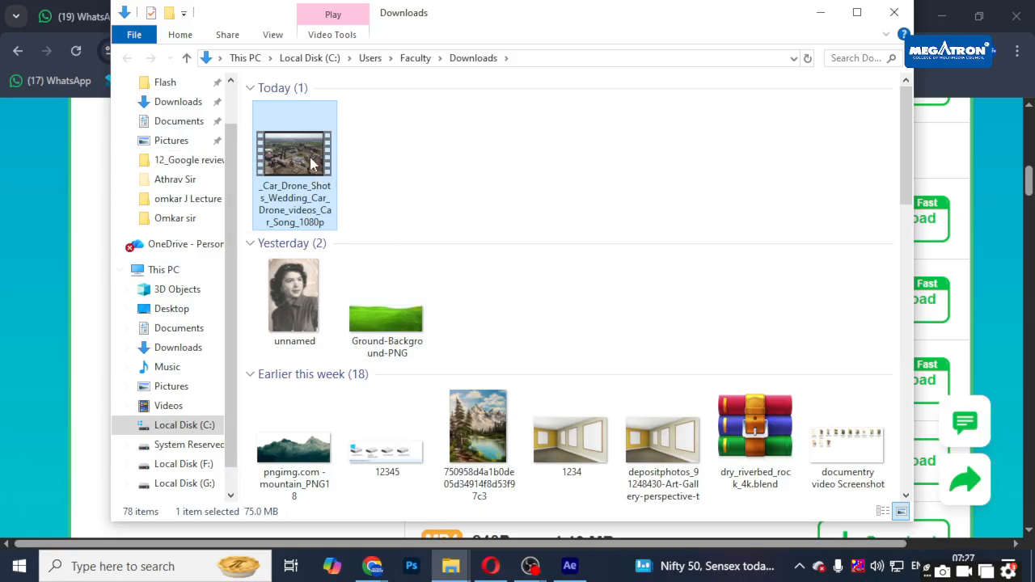
- Import the downloaded car drone video into the After Effects project and open it in the Footage viewer
drag(310, 165, 84, 282)
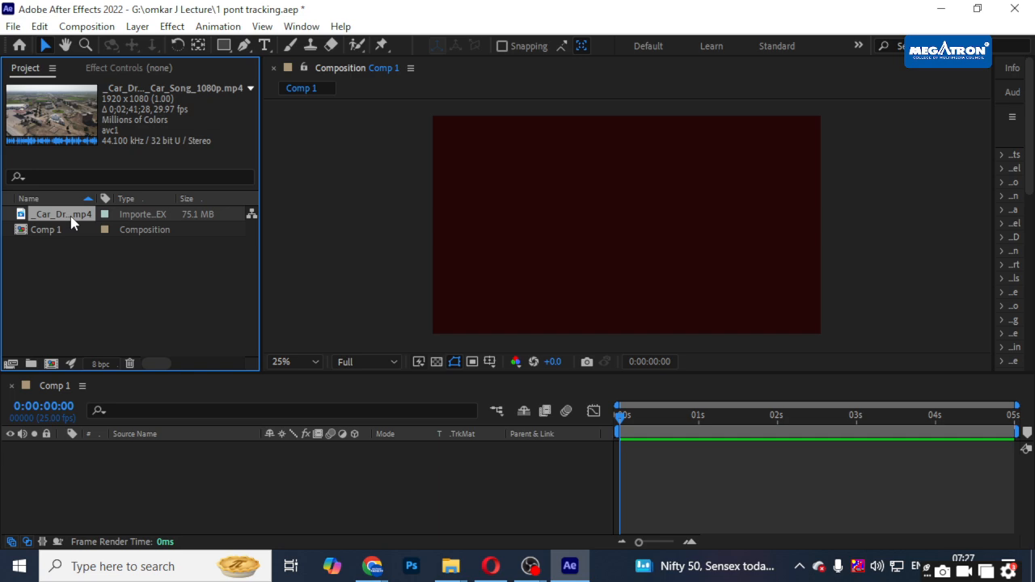
mouse_move(72, 217)
mouse_down()
mouse_move(122, 490)
mouse_move(111, 469)
mouse_move(109, 251)
mouse_move(81, 233)
mouse_up()
double_click(74, 218)
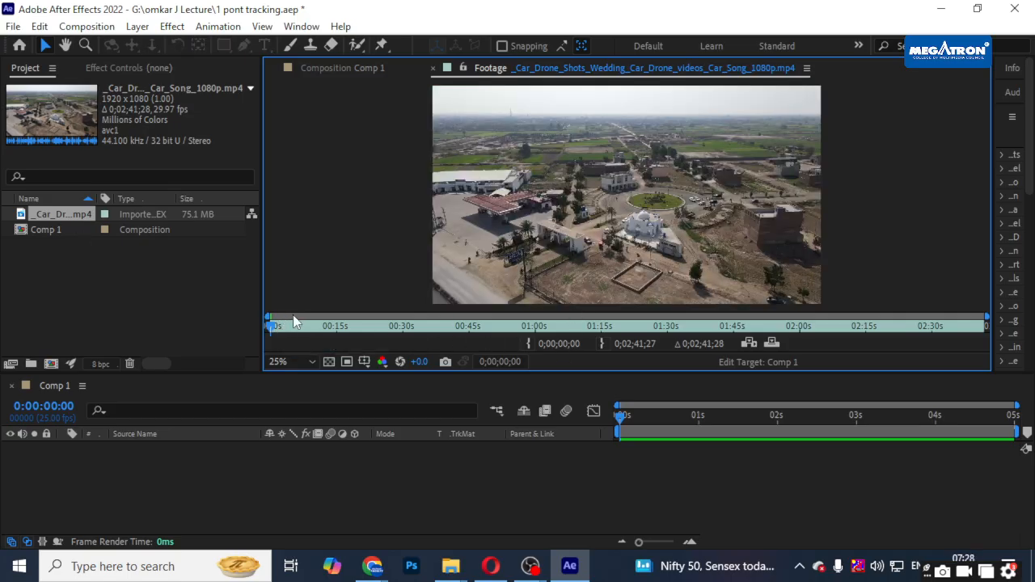
- Mark the footage's in point at 0;00;14;20 and out point at 0;00;16;15, and insert that section into Comp 1
key(space)
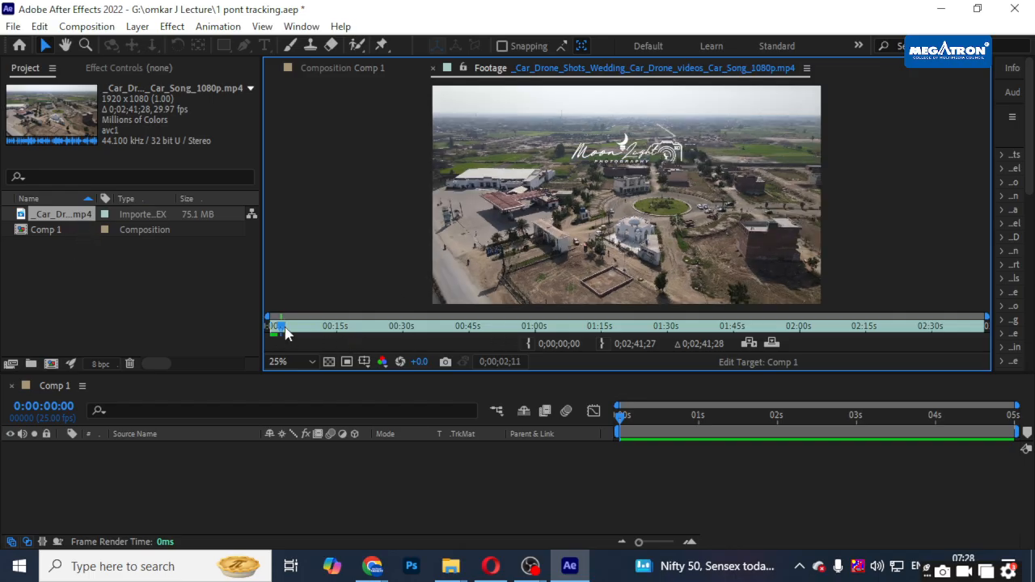
drag(283, 331, 330, 338)
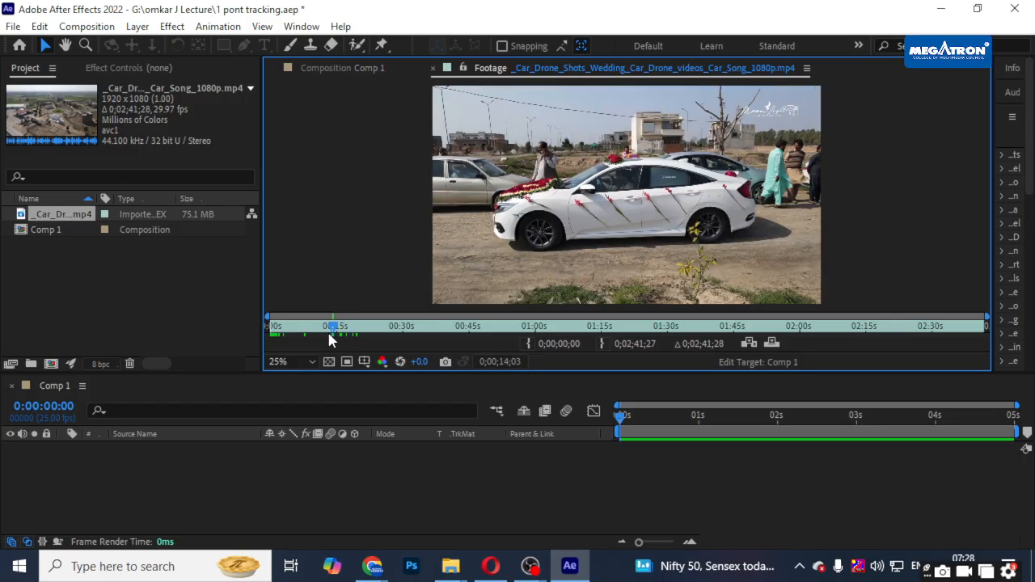
click(528, 345)
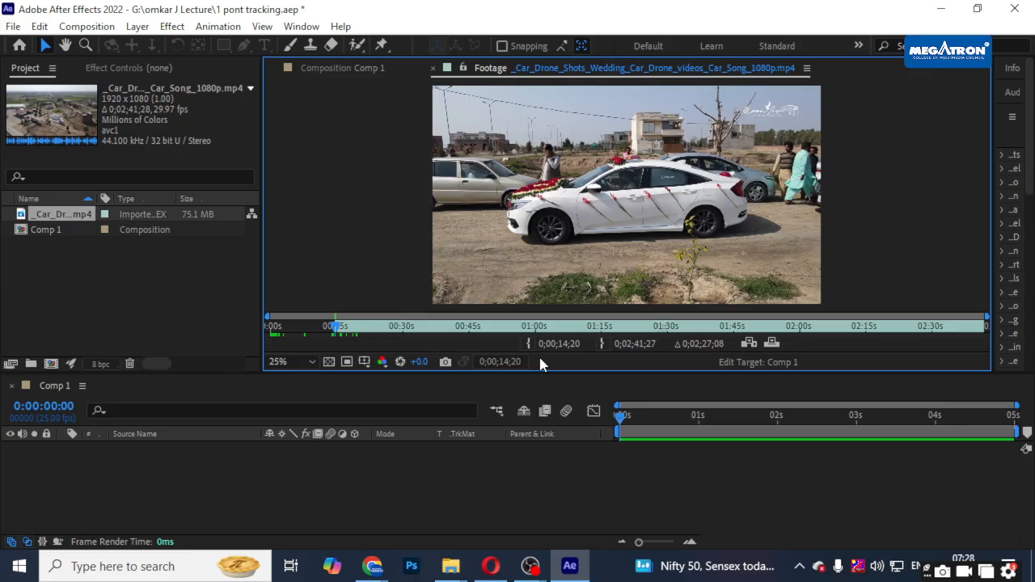
drag(337, 330, 349, 332)
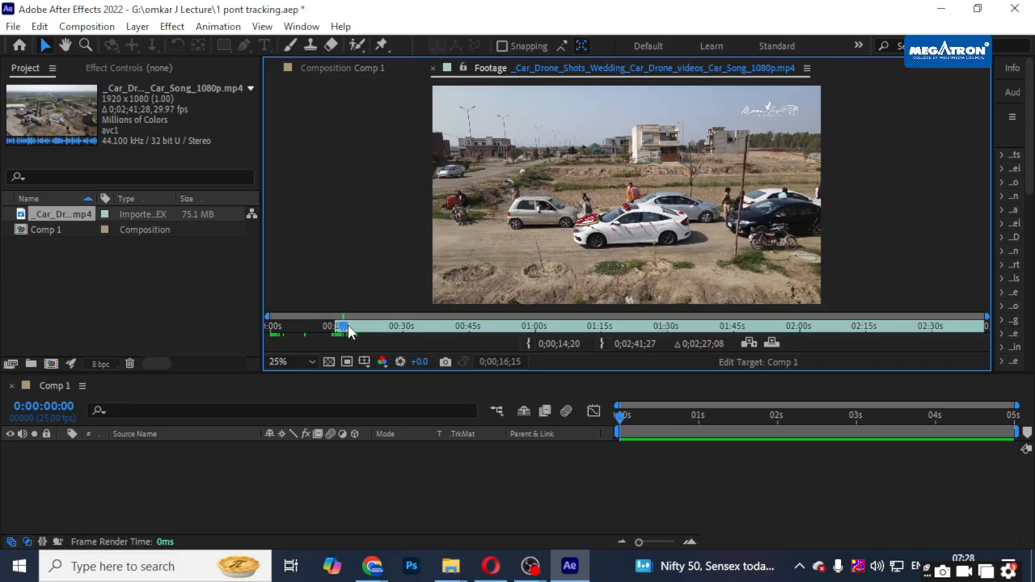
click(602, 345)
click(748, 343)
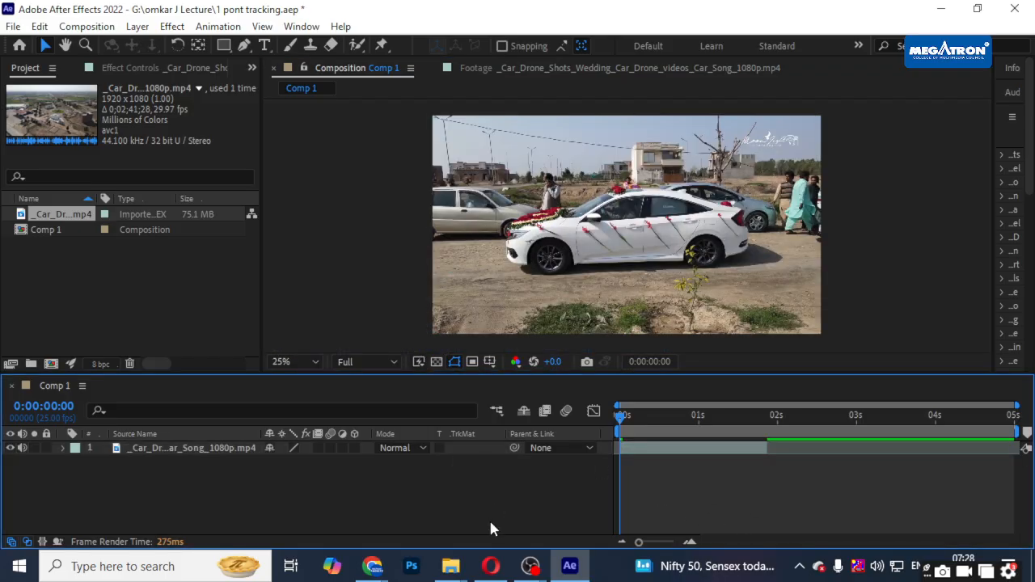
- Extend the inserted footage layer to the end of the composition and lock it
drag(767, 448, 1024, 449)
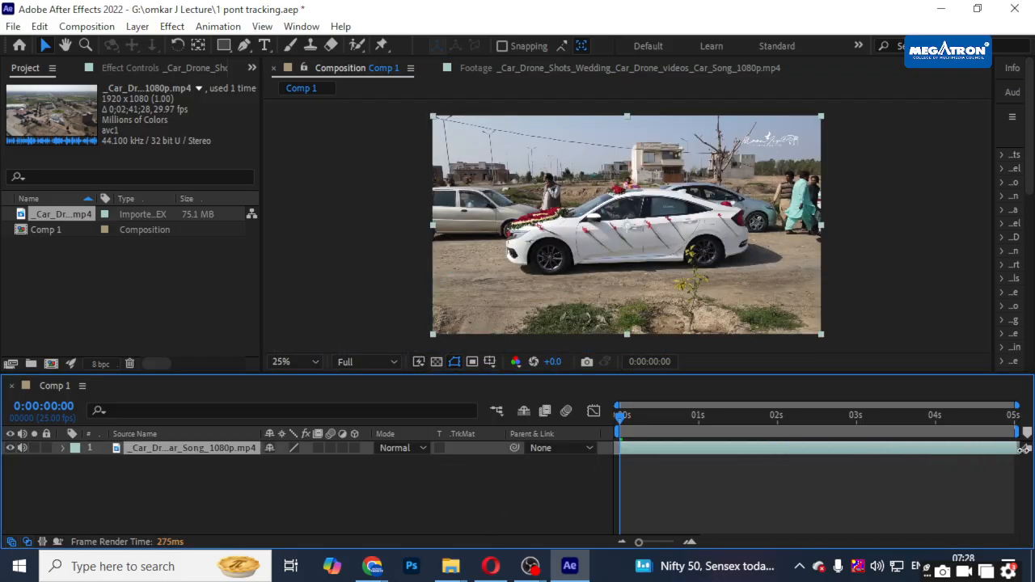
drag(674, 417, 616, 415)
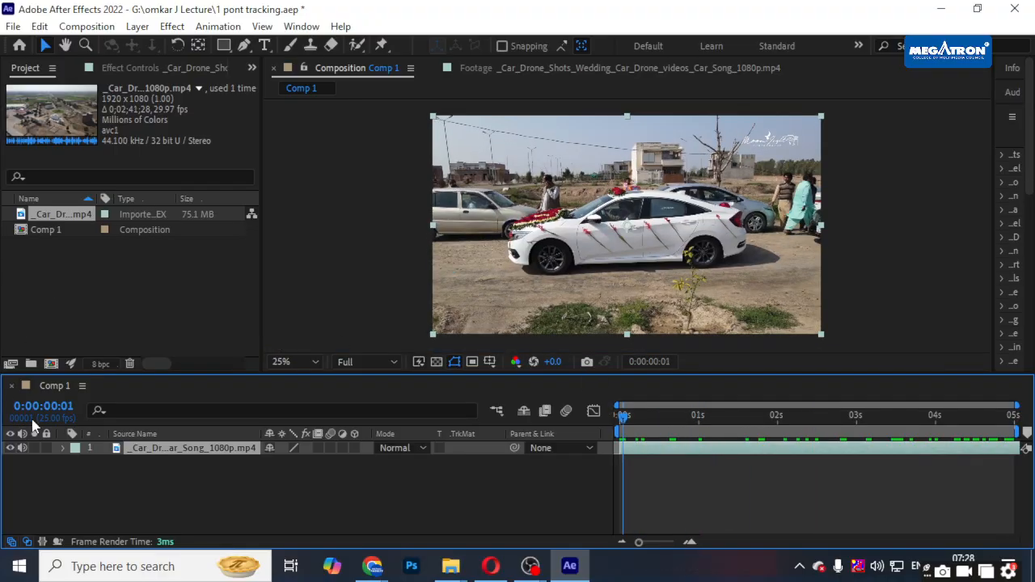
click(47, 448)
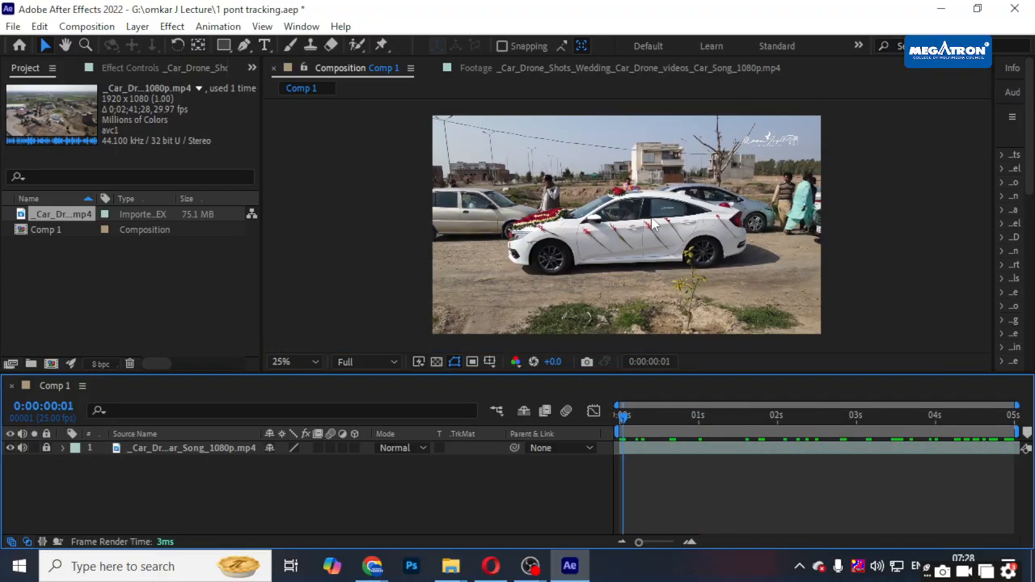
- Reopen the footage, mark in point 0;00;16;15 and out point 0;00;52;07, and insert this section into Comp 1 as a second layer
double_click(72, 218)
drag(336, 334, 458, 329)
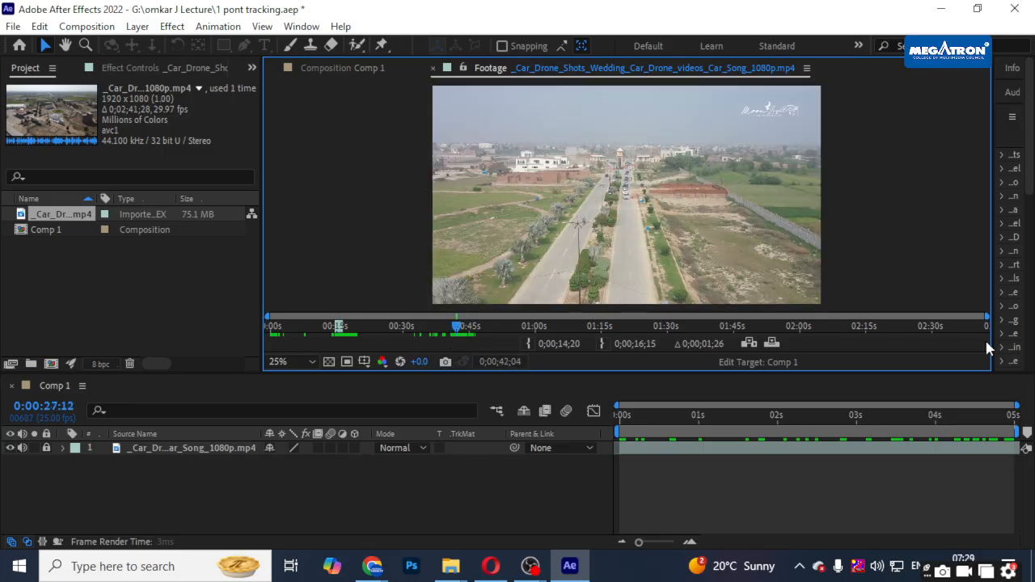
click(531, 344)
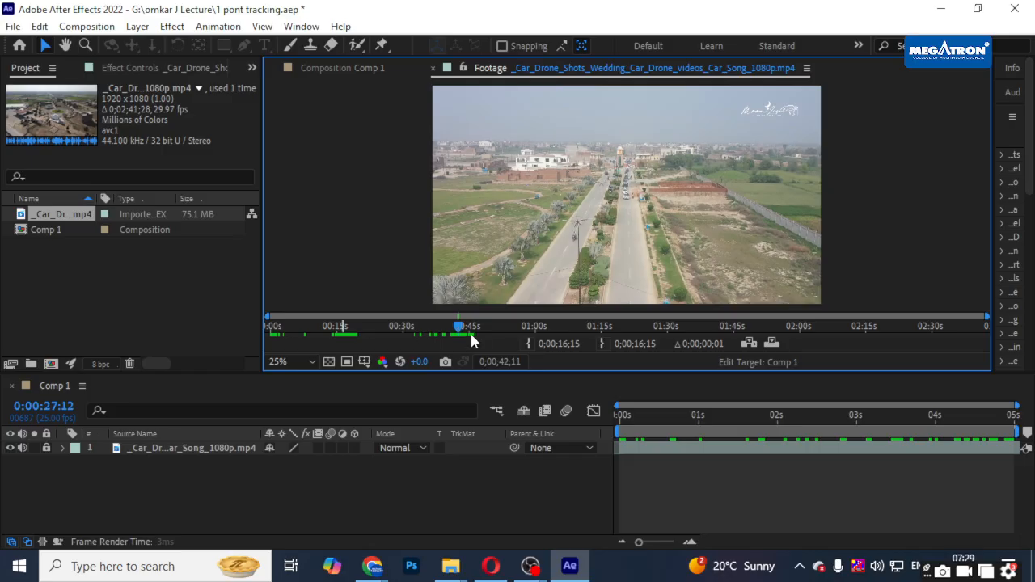
drag(460, 328, 501, 338)
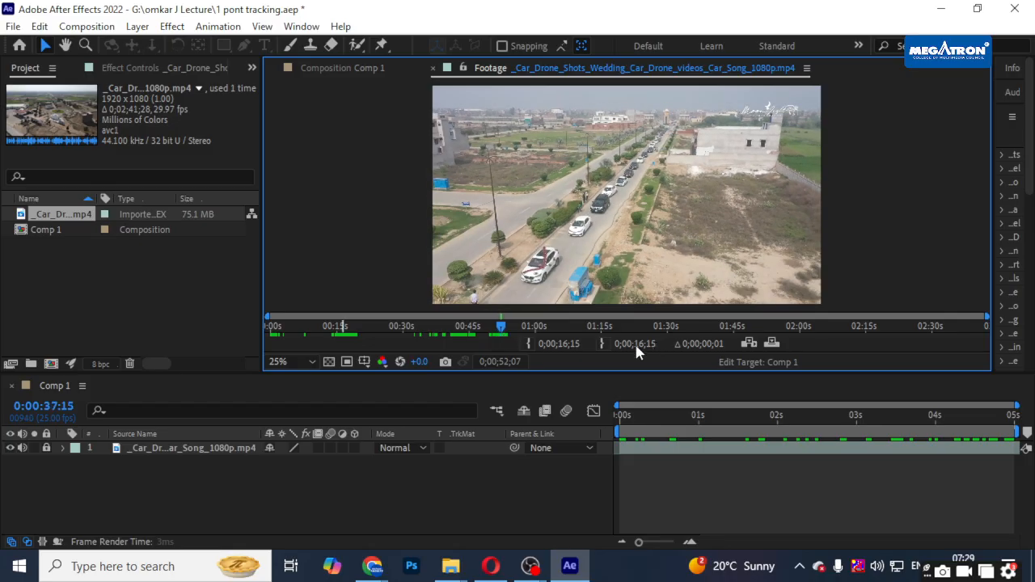
click(602, 344)
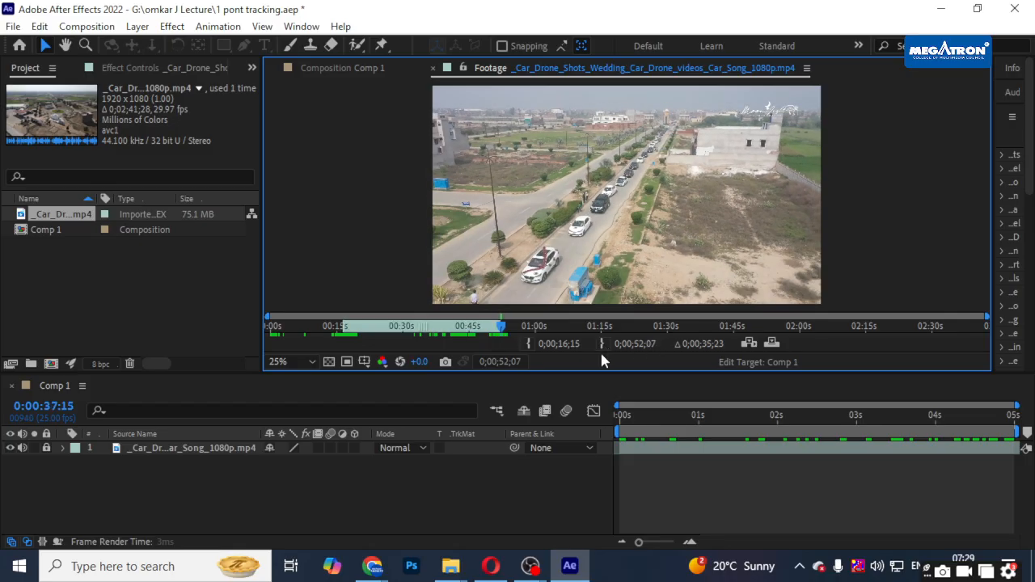
click(749, 343)
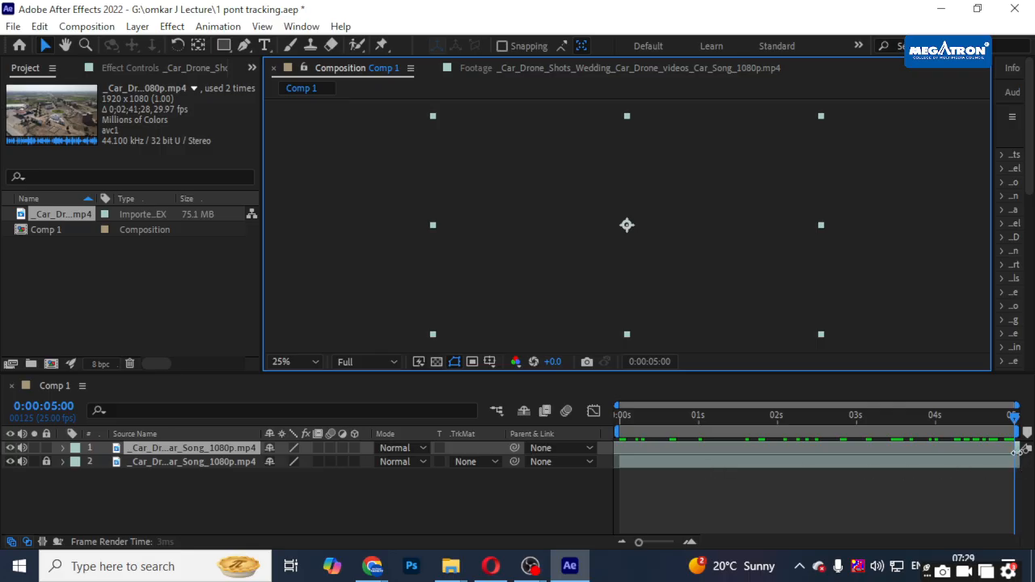
- Move the newly inserted layer to the start of the composition and delete the older footage layer beneath it
drag(1017, 451, 607, 429)
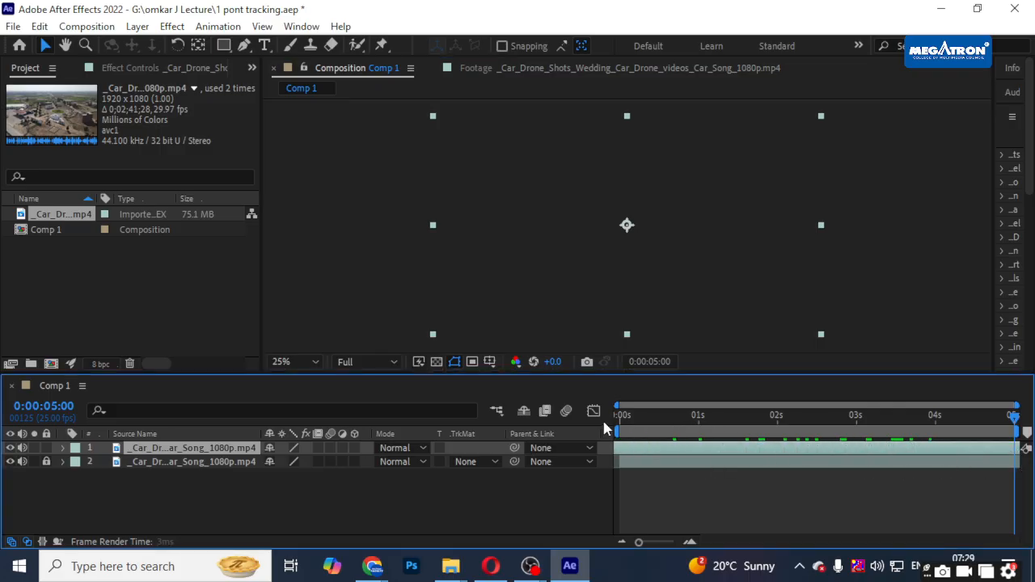
key(Home)
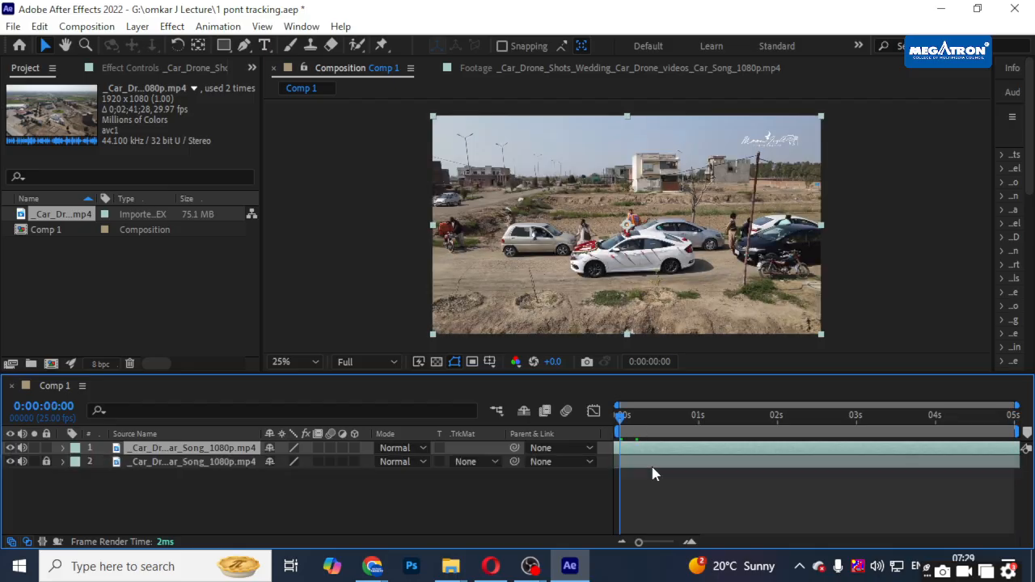
click(655, 473)
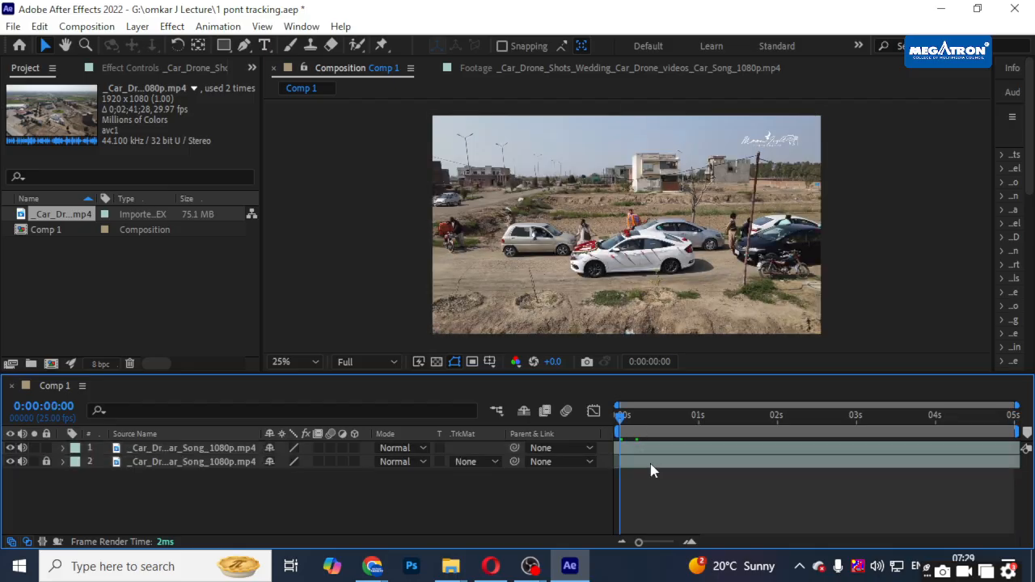
click(172, 466)
key(Delete)
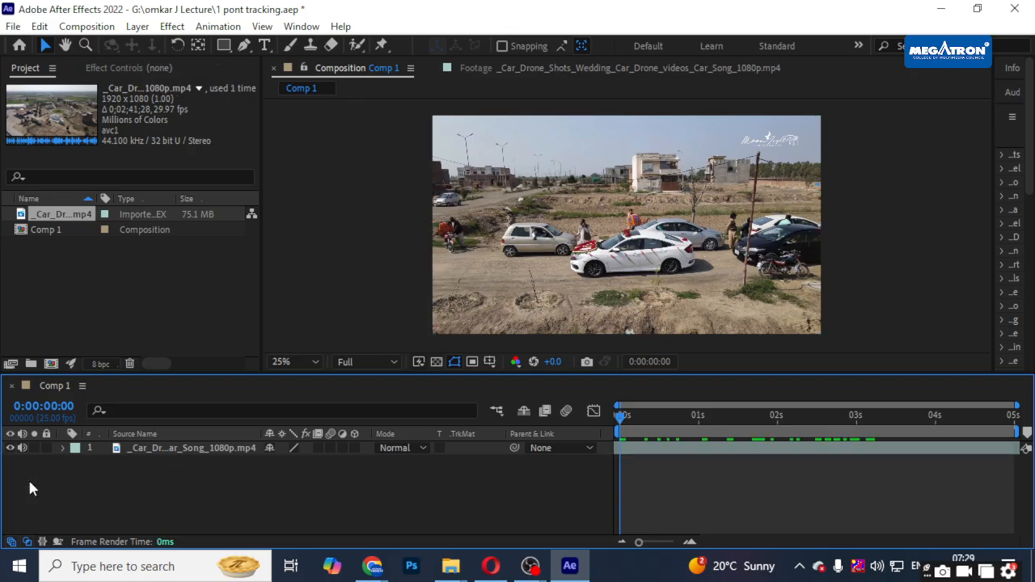
- Check the audio levels of the footage layer in Comp 1
click(62, 448)
click(76, 476)
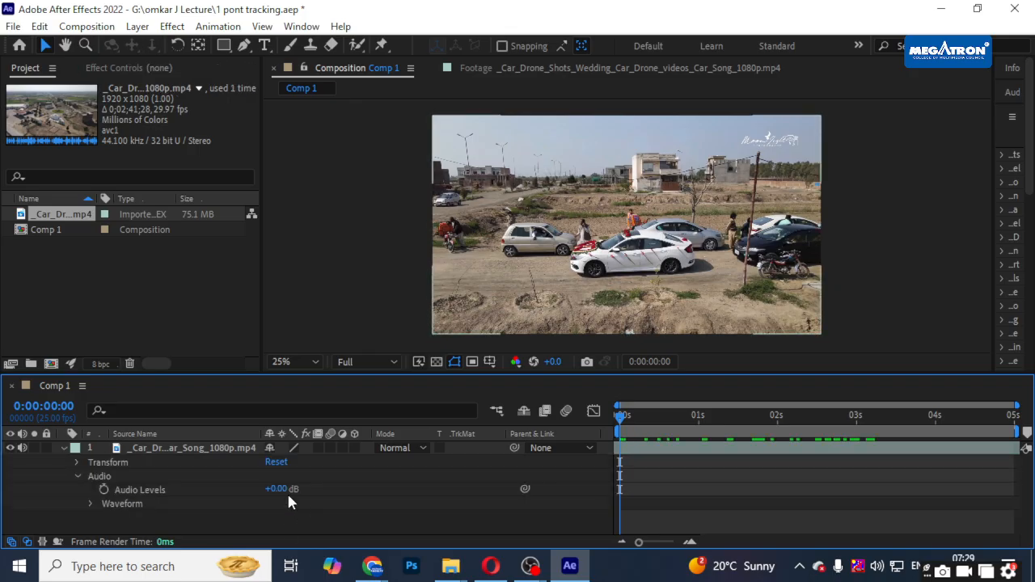
click(139, 490)
click(63, 450)
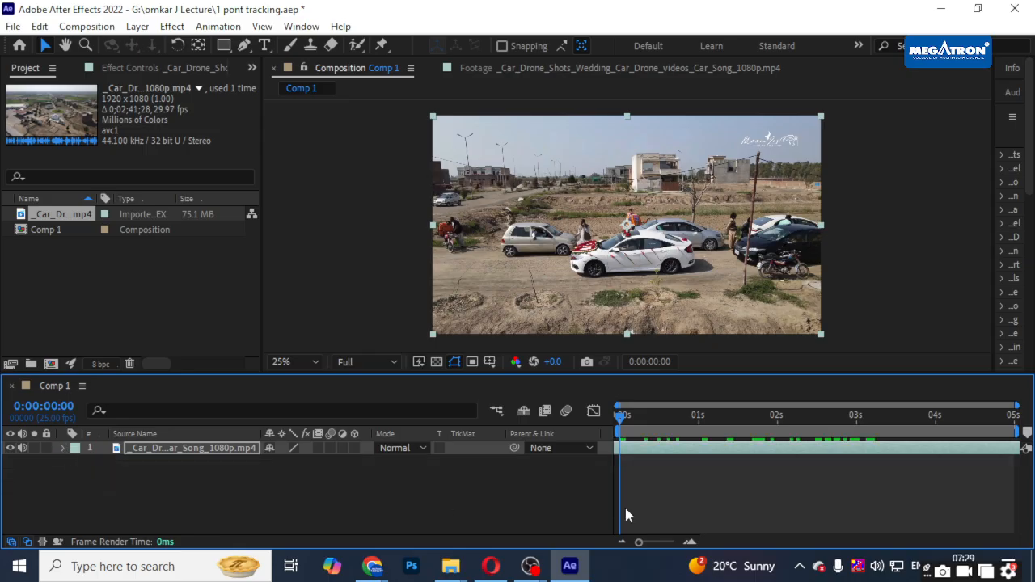
- Preview the composition, scrub through the clip to 0:00:04:19 and return to the start
click(670, 515)
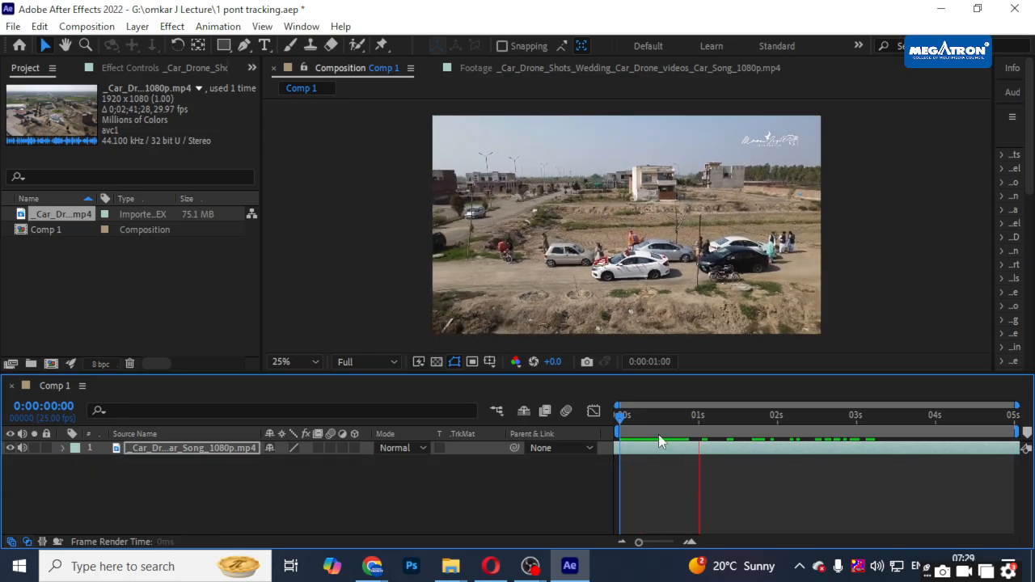
drag(720, 422, 996, 458)
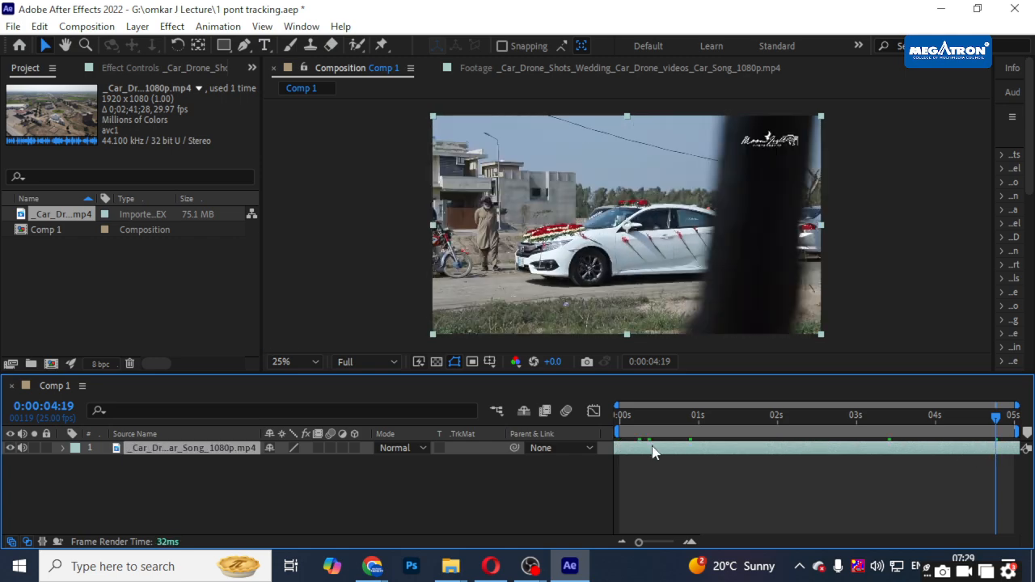
key(Home)
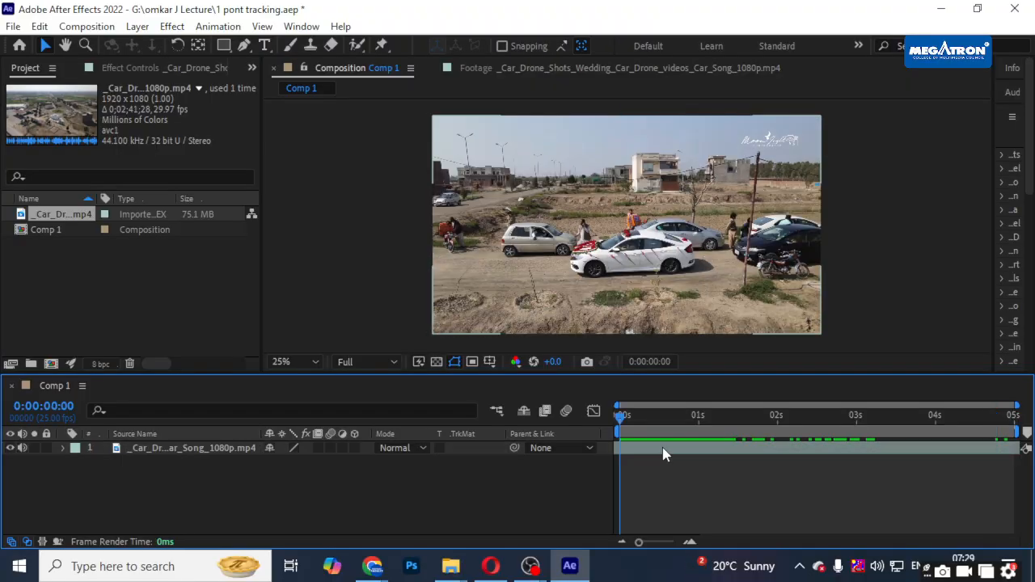
- Duplicate the footage layer and shift the top copy earlier in time so a later part of the clip fills the composition
key(ctrl+d)
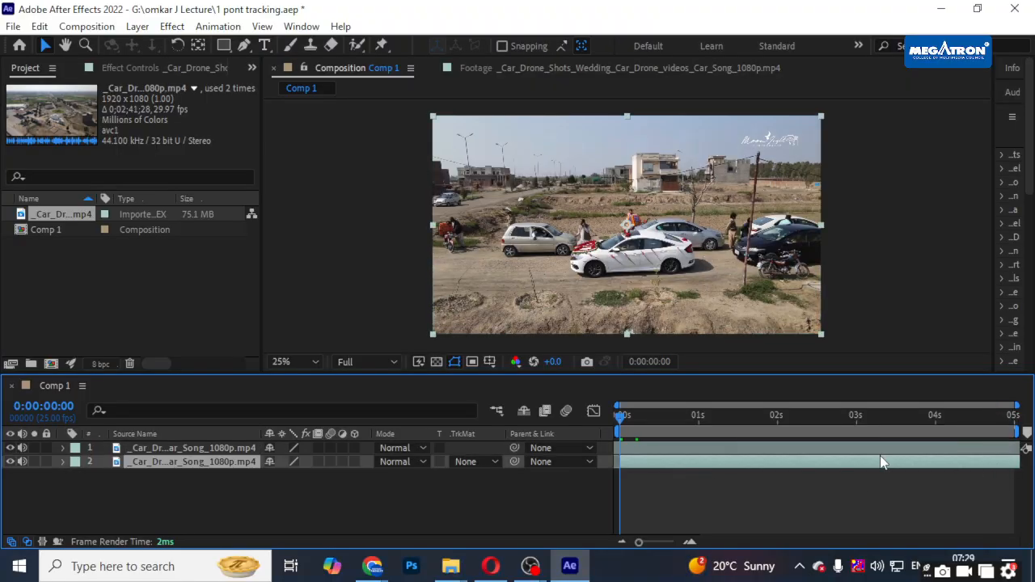
click(759, 448)
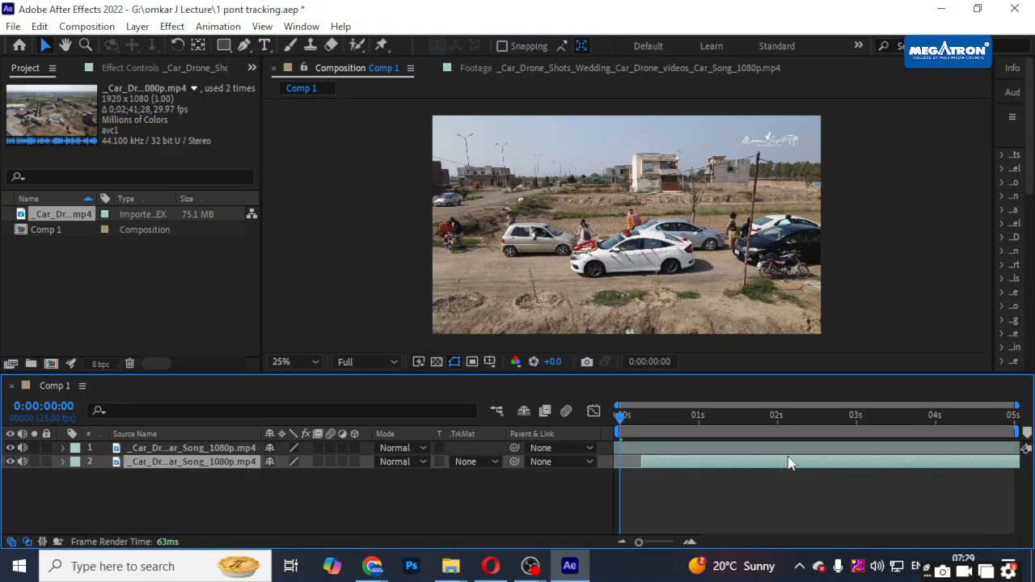
click(746, 463)
mouse_move(670, 444)
mouse_down()
mouse_move(762, 444)
mouse_move(684, 448)
mouse_up()
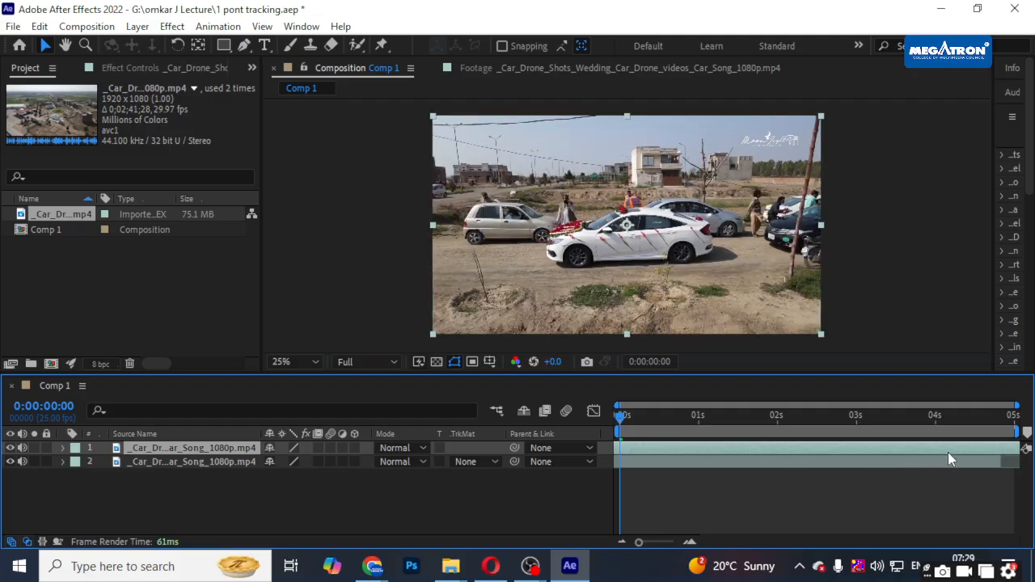
drag(948, 451, 585, 444)
- Set the duration of Comp 1 to 0:01:05:00 and show its full length in the timeline
right_click(862, 204)
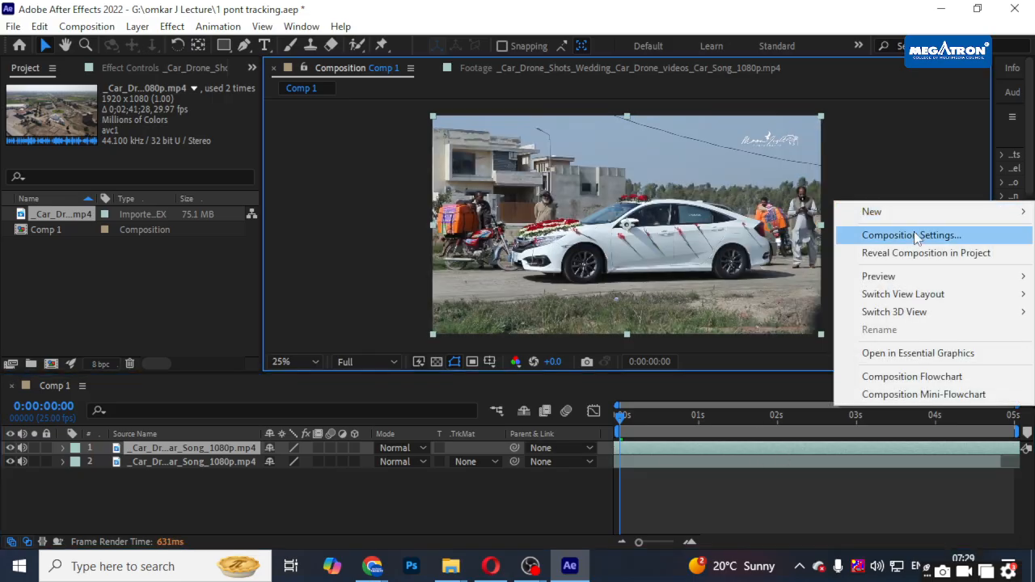
click(914, 238)
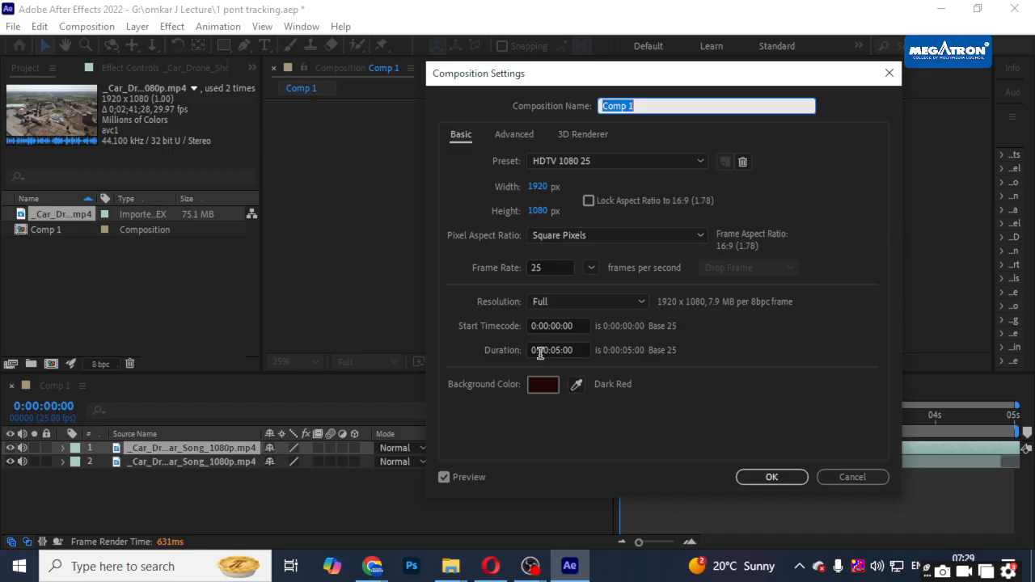
click(542, 350)
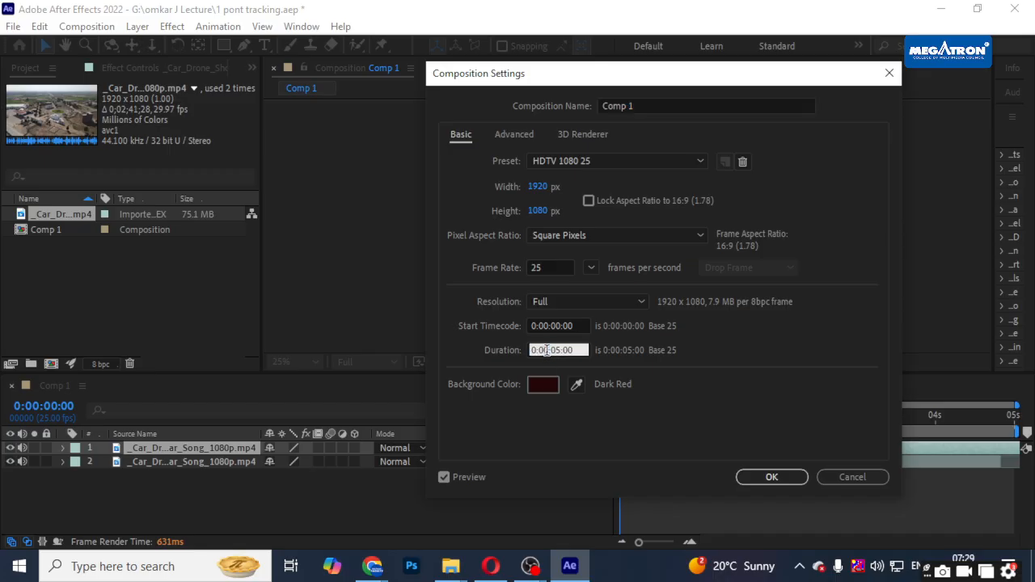
click(770, 477)
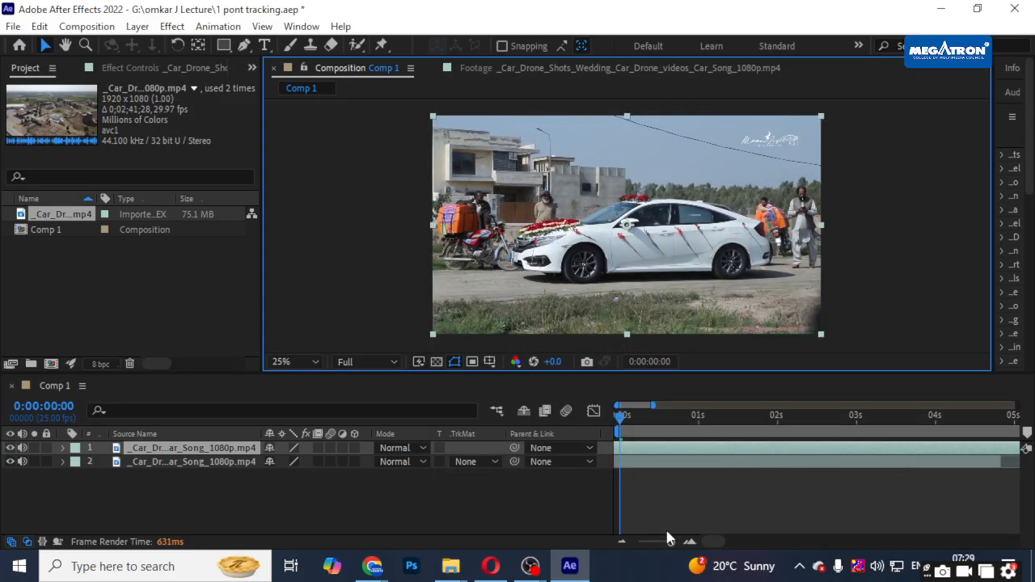
drag(669, 541, 637, 542)
- Split the top footage layer at 0:00:17:01 and delete the part before the split
click(729, 417)
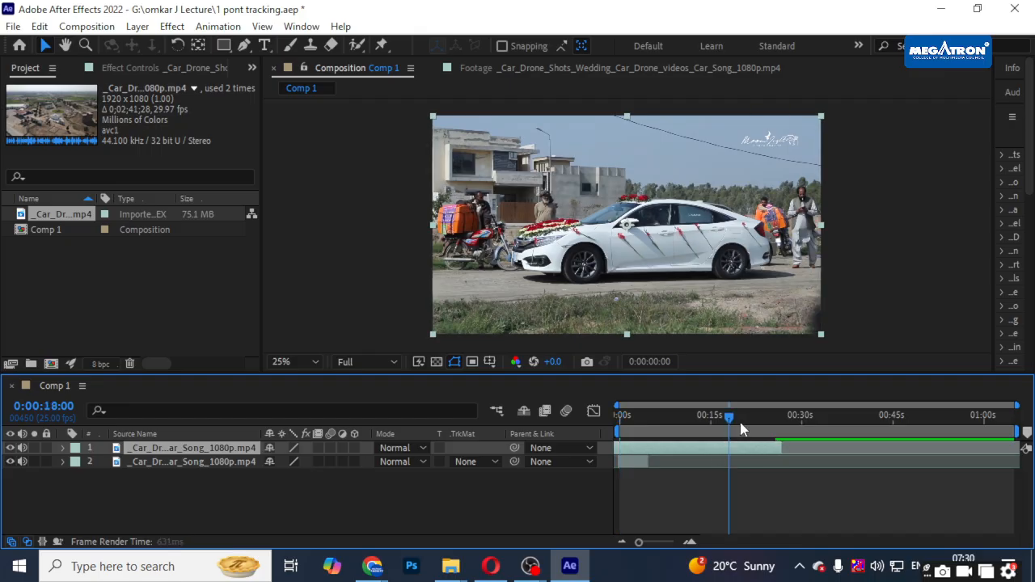
mouse_move(742, 429)
mouse_down()
mouse_move(765, 429)
mouse_move(696, 423)
mouse_move(736, 422)
mouse_move(725, 422)
mouse_up()
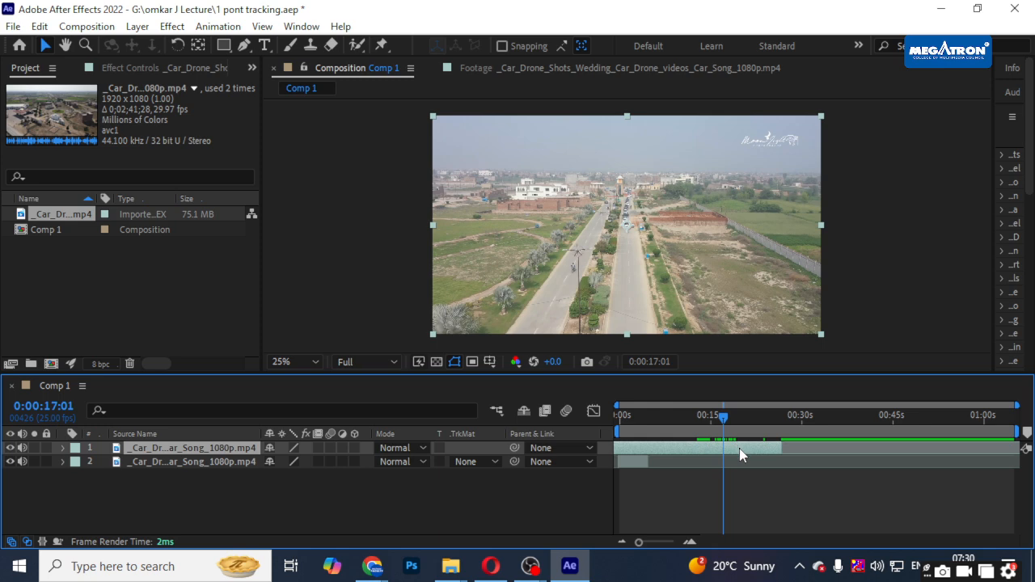
key(ctrl+shift+d)
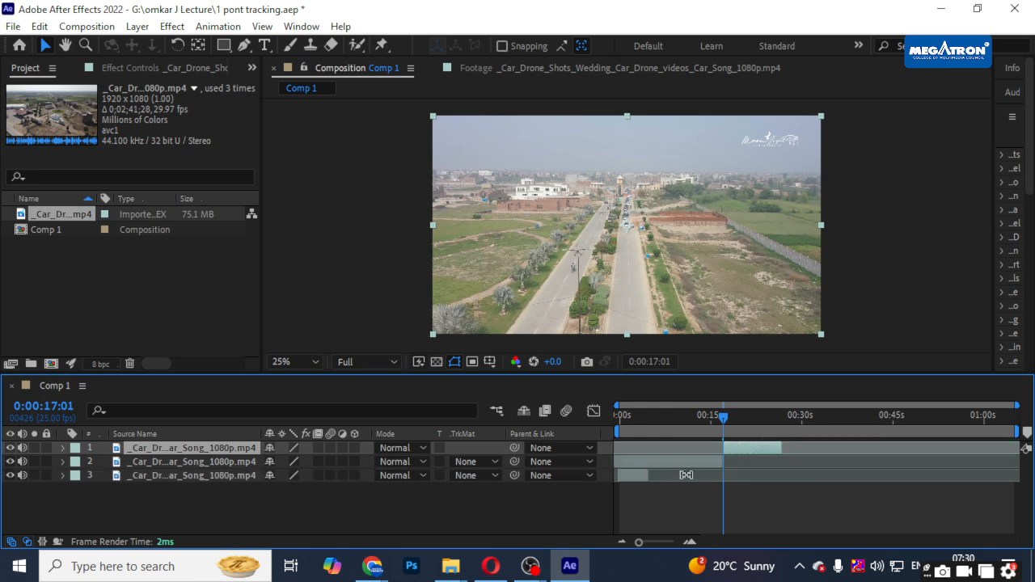
click(683, 466)
key(Delete)
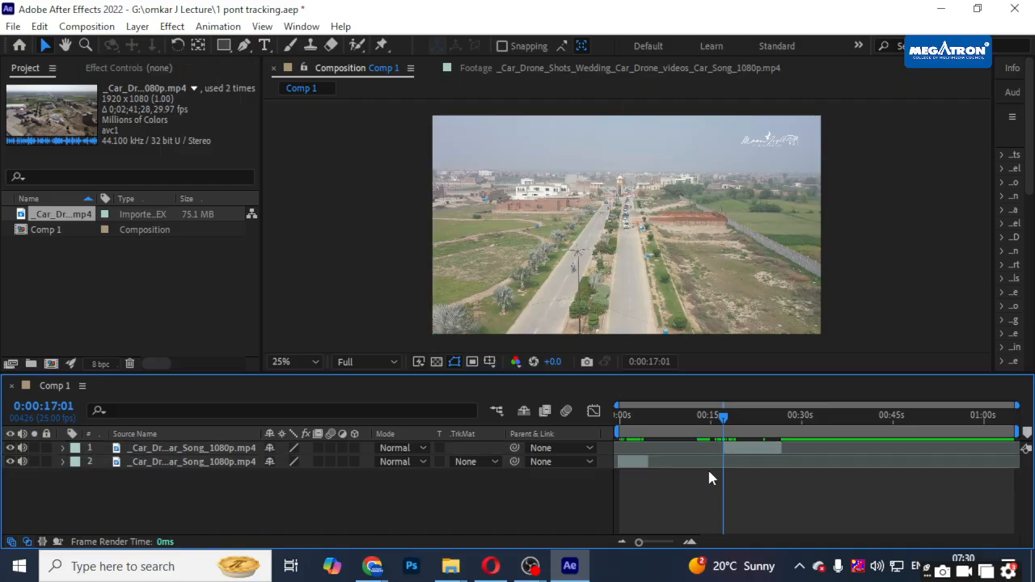
- Move the remaining section of the top footage layer to the start of the composition
drag(744, 447, 636, 444)
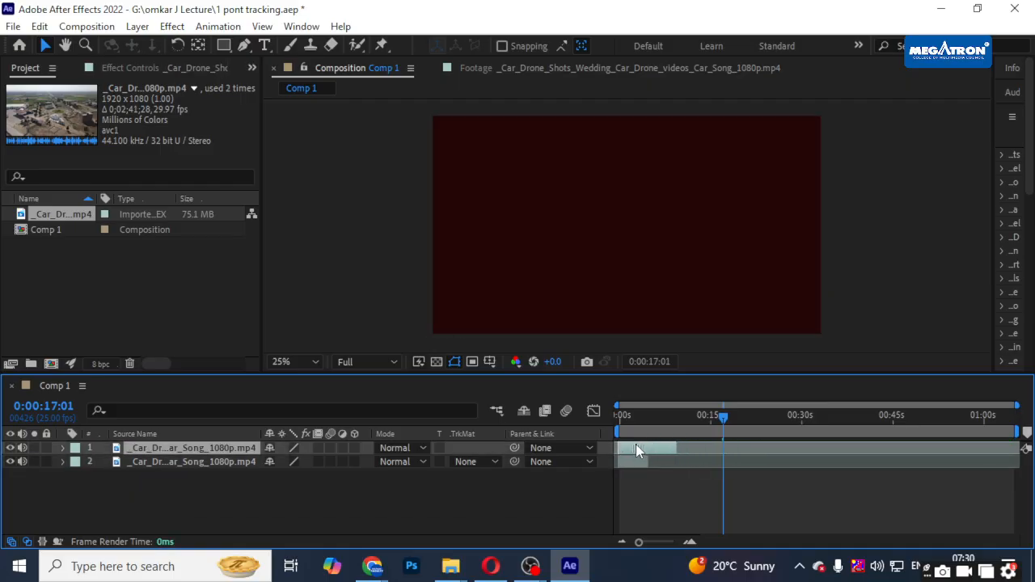
click(620, 415)
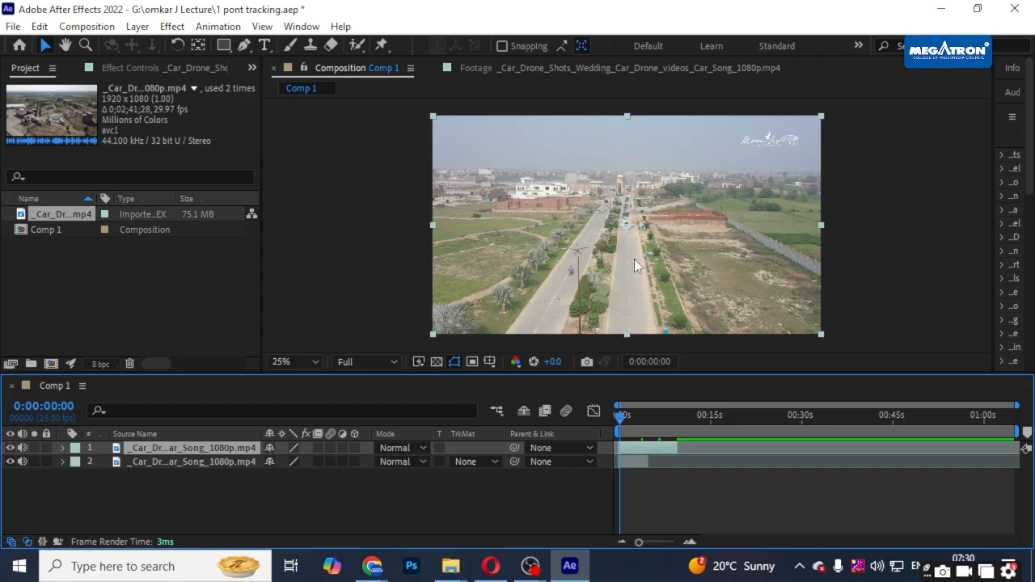
- Set the duration of Comp 1 to 0:00:05:00
right_click(880, 227)
click(902, 264)
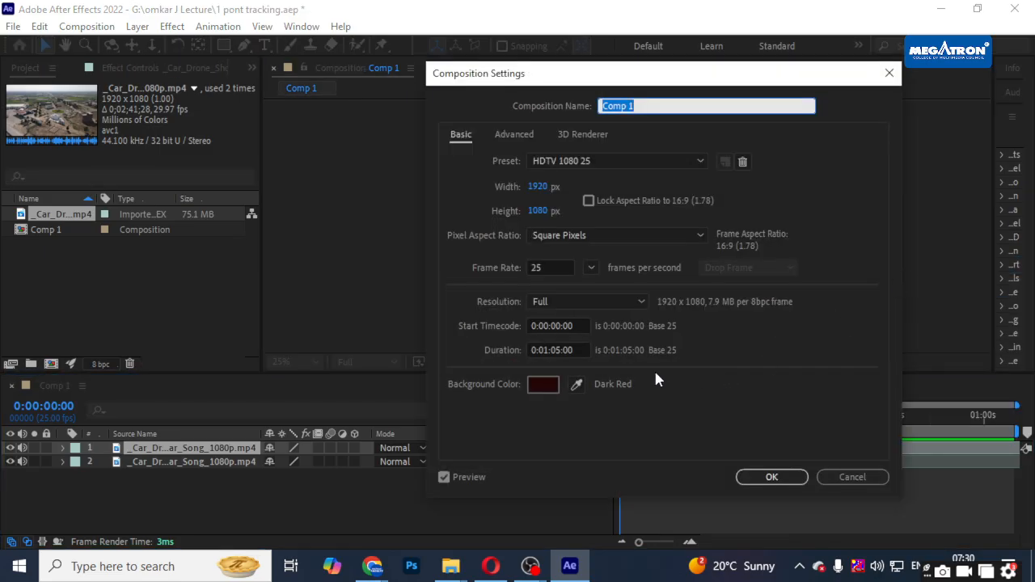
click(554, 350)
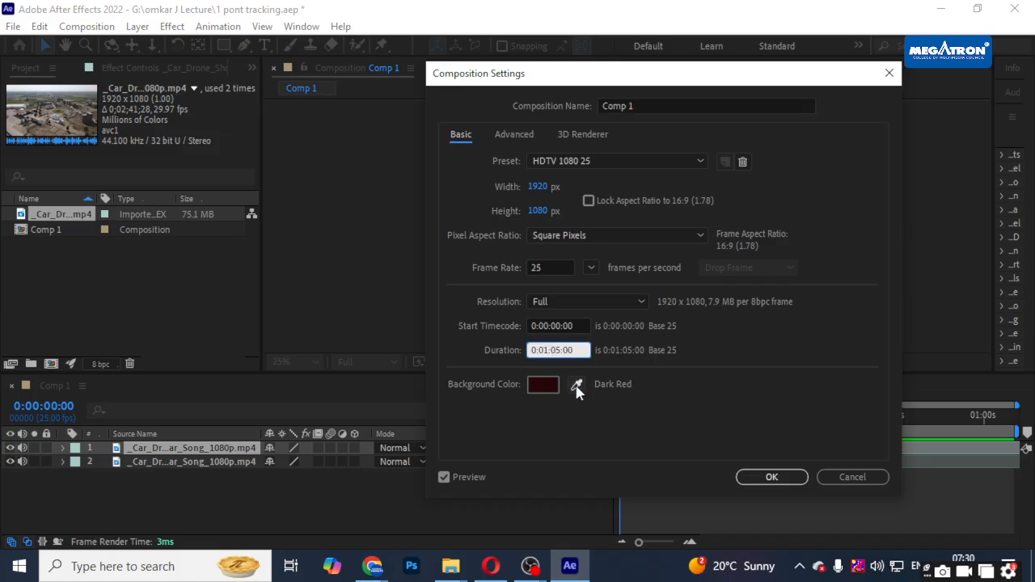
key(BackSpace)
text(0)
click(771, 477)
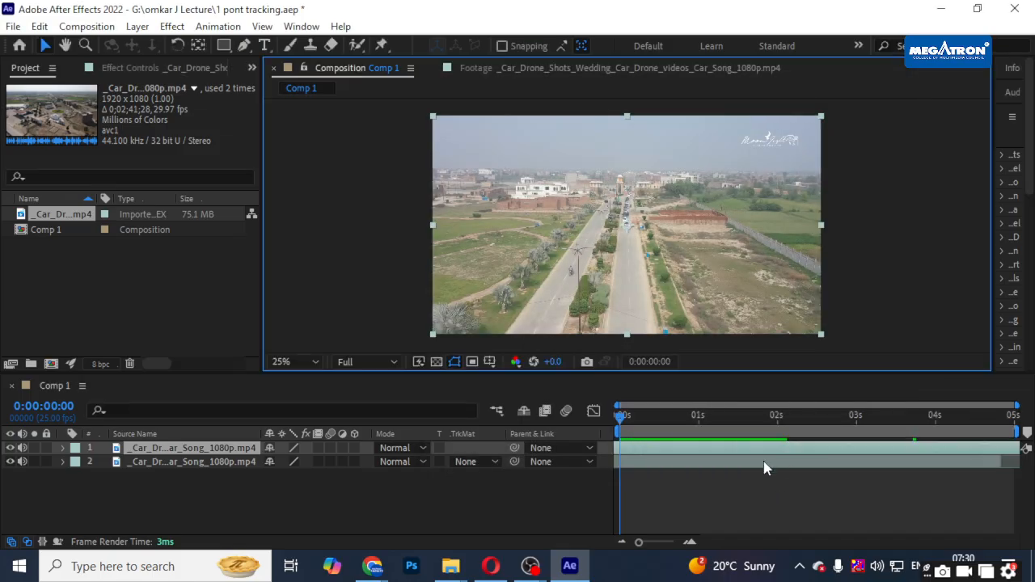
- Lower the audio level of the top footage layer and delete the footage layer beneath it
click(63, 448)
click(78, 476)
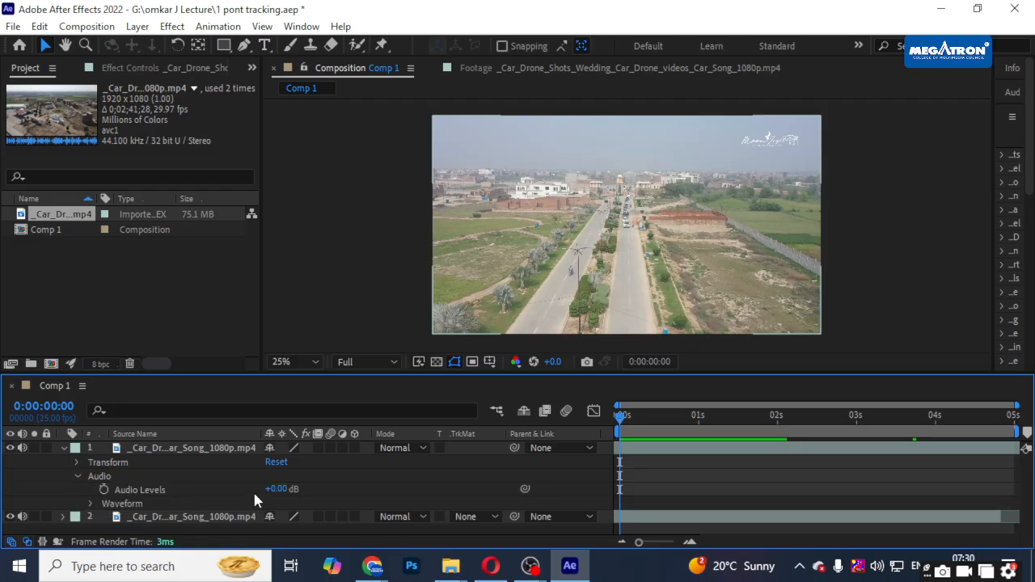
drag(279, 489, 37, 445)
click(63, 448)
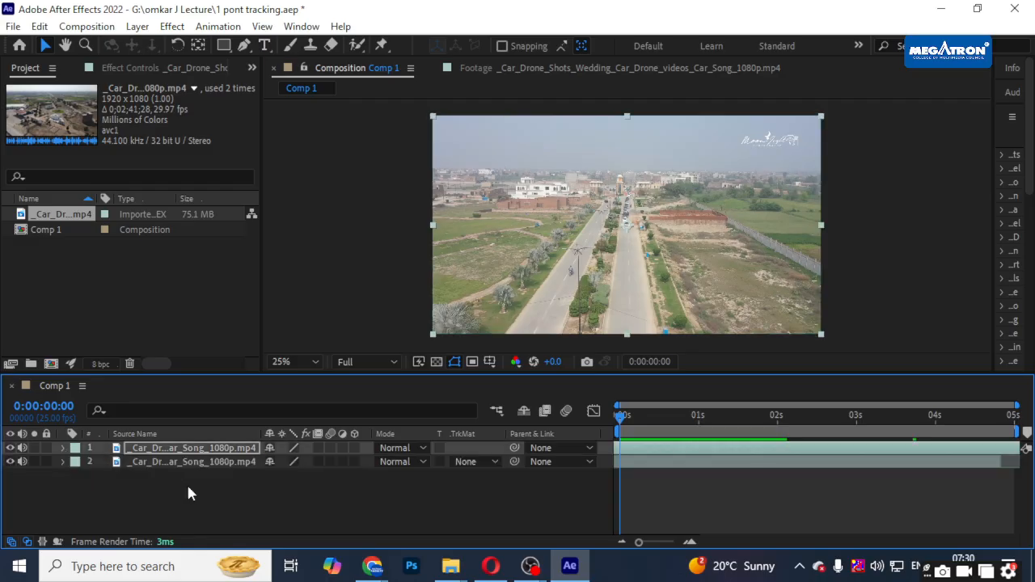
click(188, 463)
key(Delete)
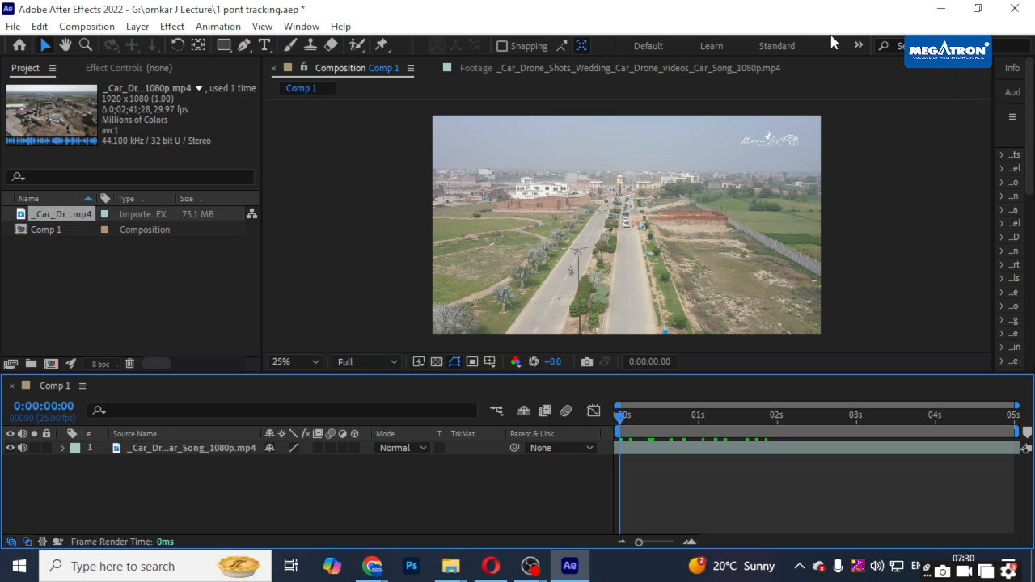
- Find the Auto Color effect by searching for "auto", apply it to the footage layer and preview the result
click(859, 46)
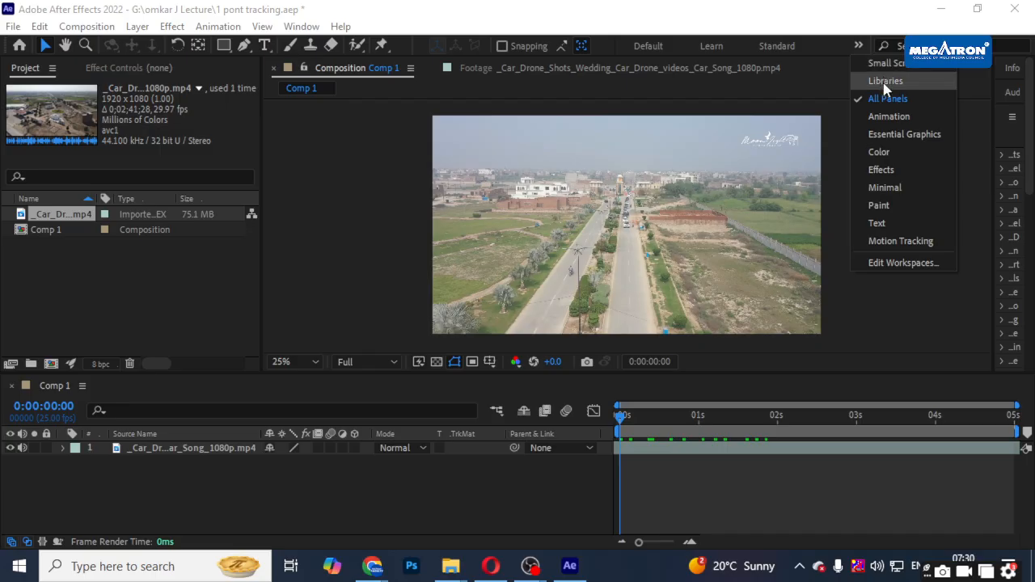
click(884, 105)
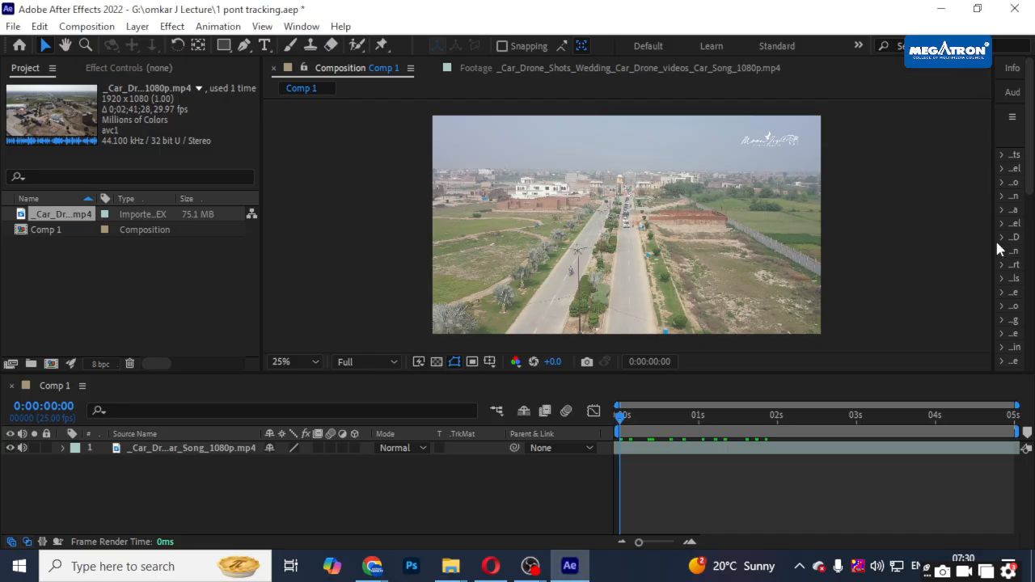
drag(994, 242, 846, 236)
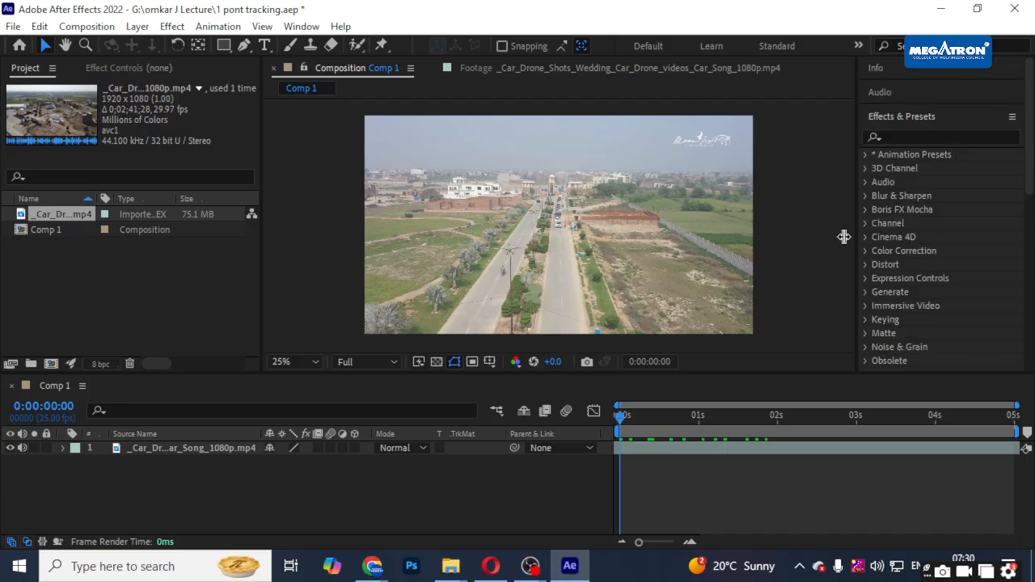
click(903, 138)
text(auto)
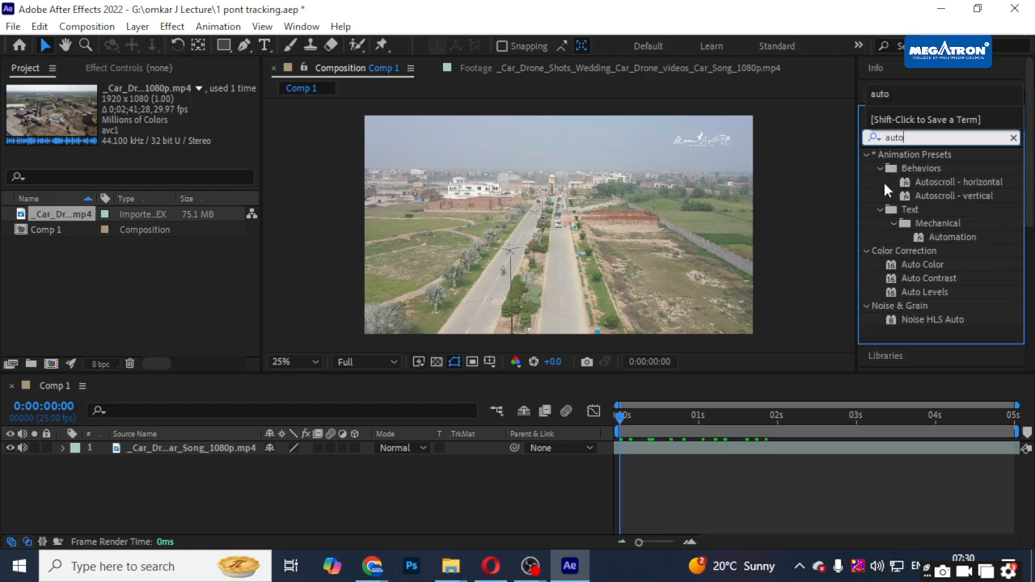
drag(922, 265, 638, 446)
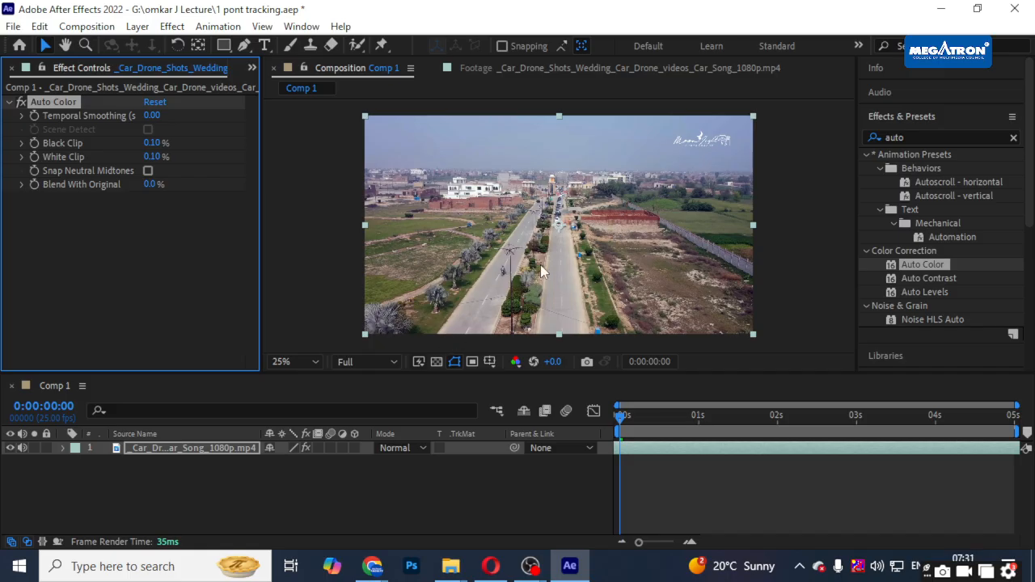
key(space)
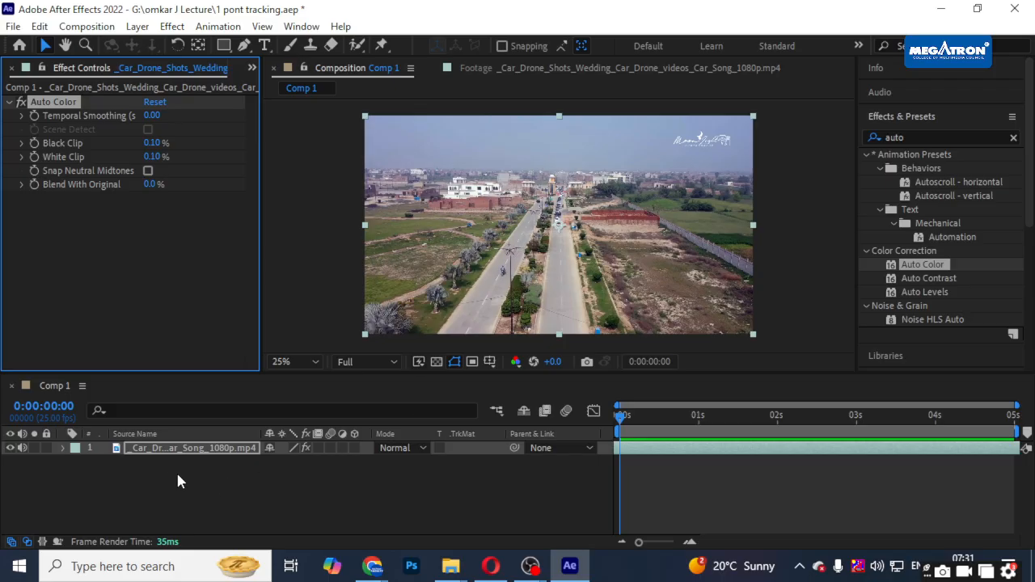
- Set the drone footage layer as the Tracker's motion source and start Track Motion with a position track point
click(45, 443)
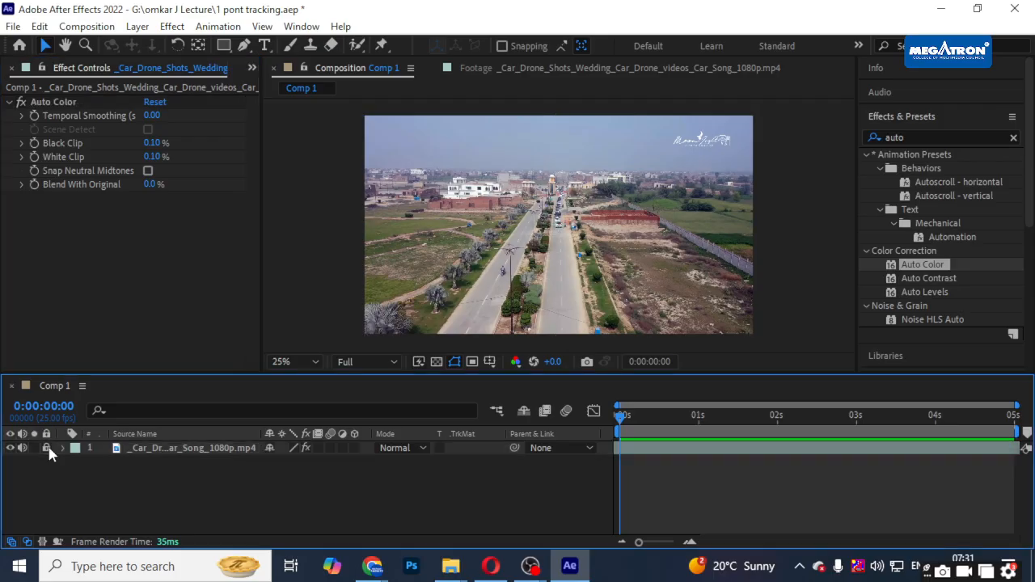
click(903, 117)
click(889, 238)
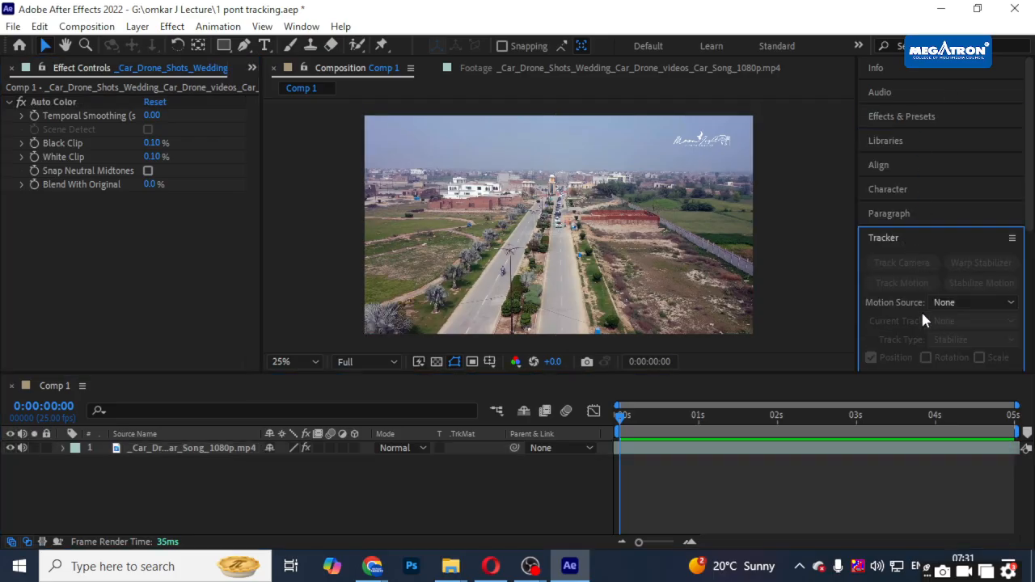
click(973, 299)
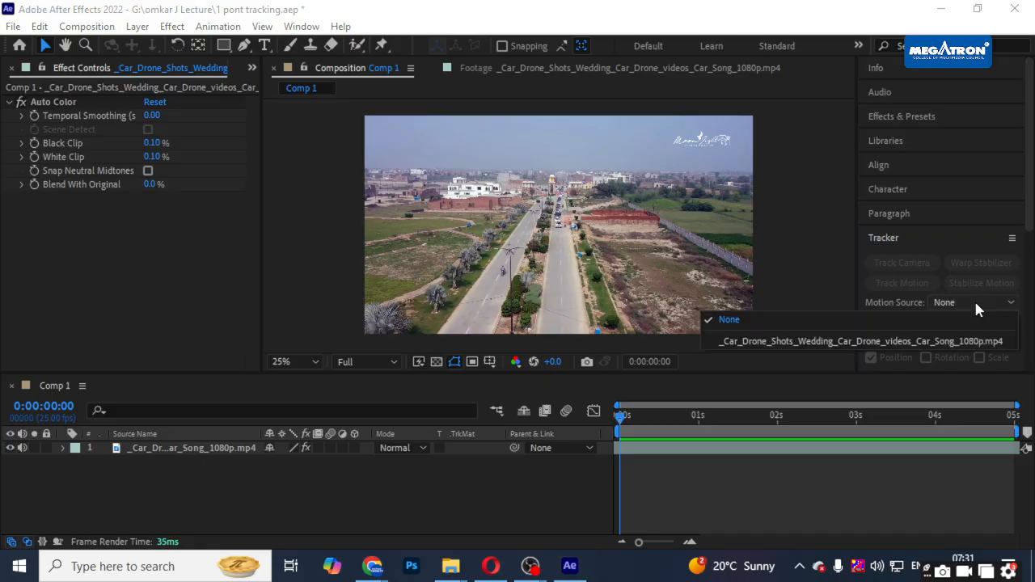
click(182, 448)
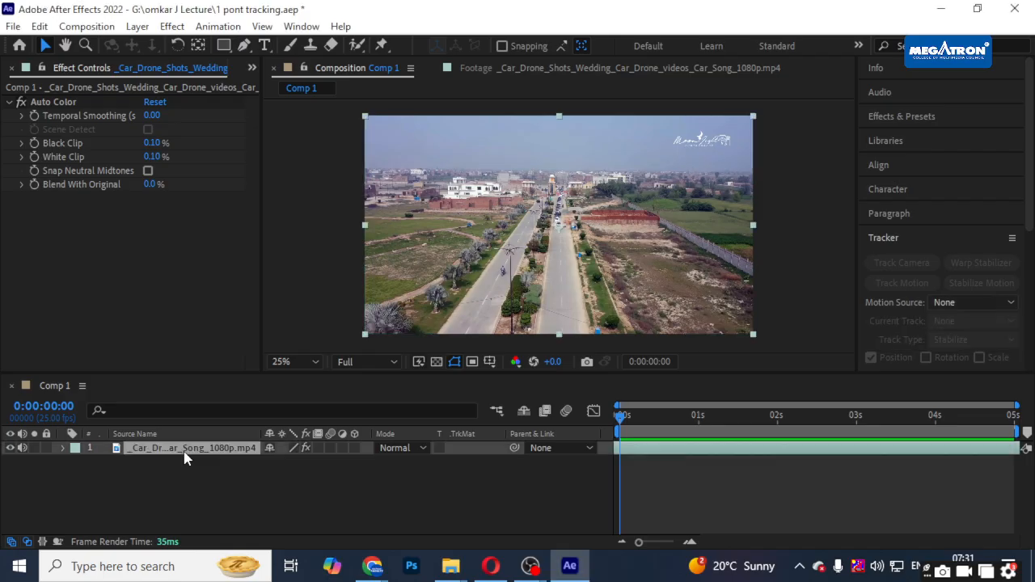
click(999, 302)
click(978, 317)
click(902, 283)
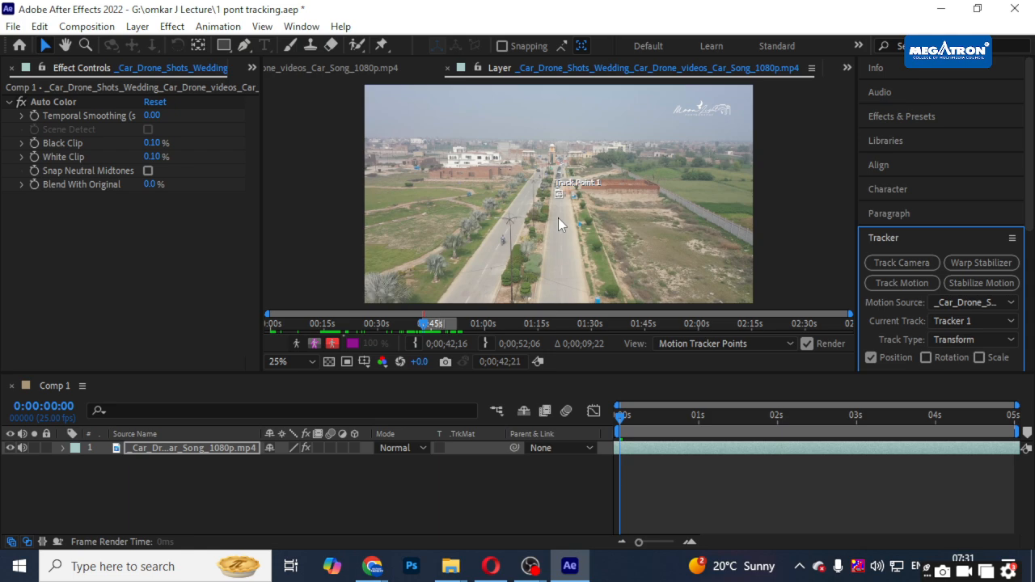
- Scrub through the composition to examine the line of cars around Track Point 1, stopping at 0:00:00:13
key(period)
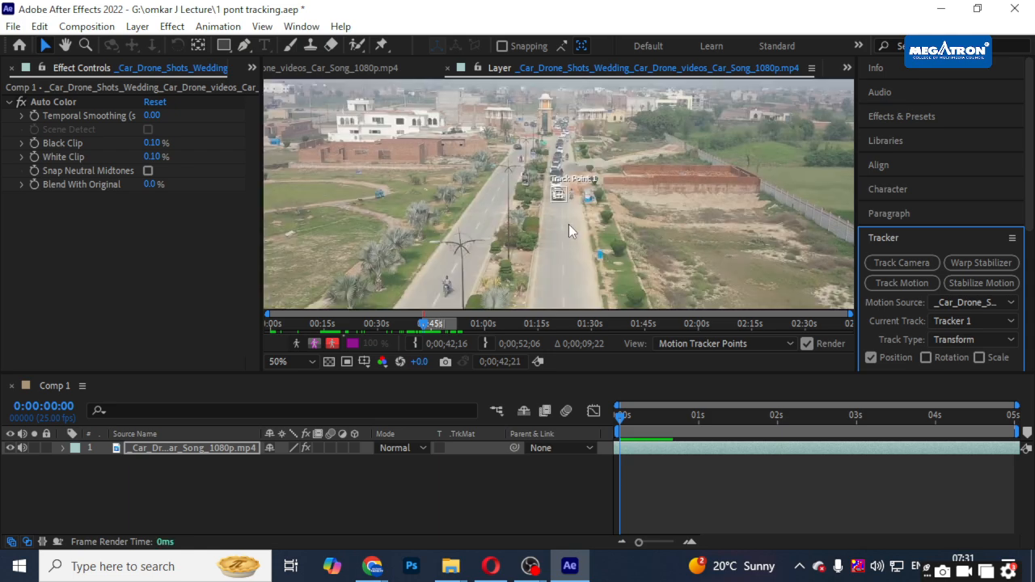
drag(568, 226, 668, 161)
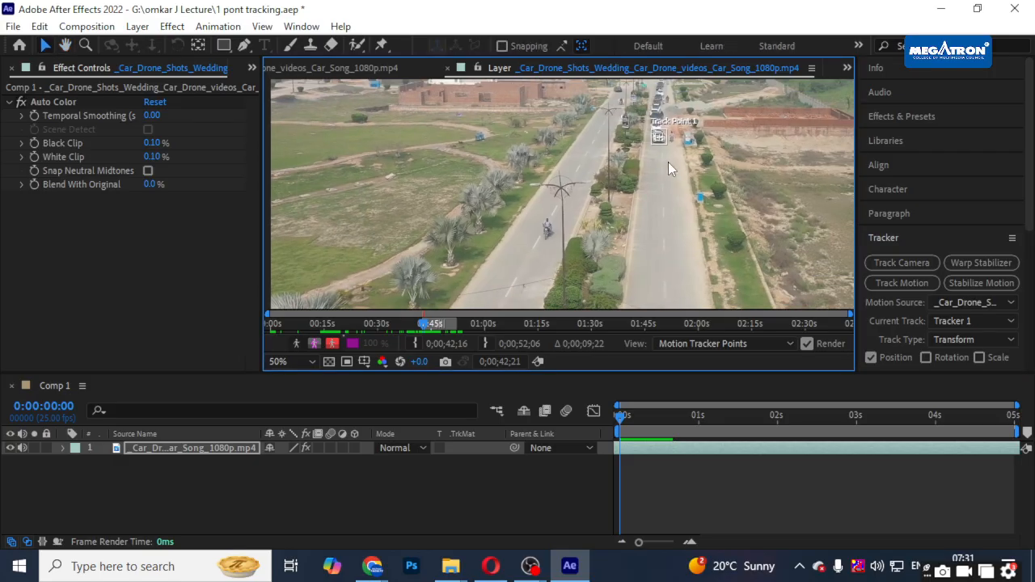
key(period)
key(comma)
drag(969, 416, 841, 421)
scroll(553, 218, down, 7)
key(period)
key(period)
key(period)
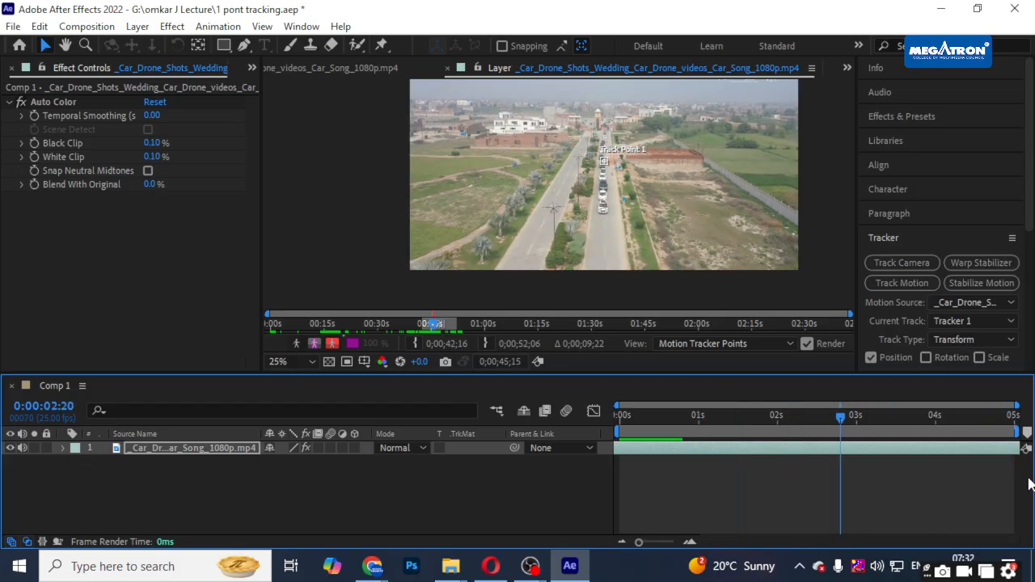
drag(951, 429, 661, 417)
scroll(588, 143, up, 4)
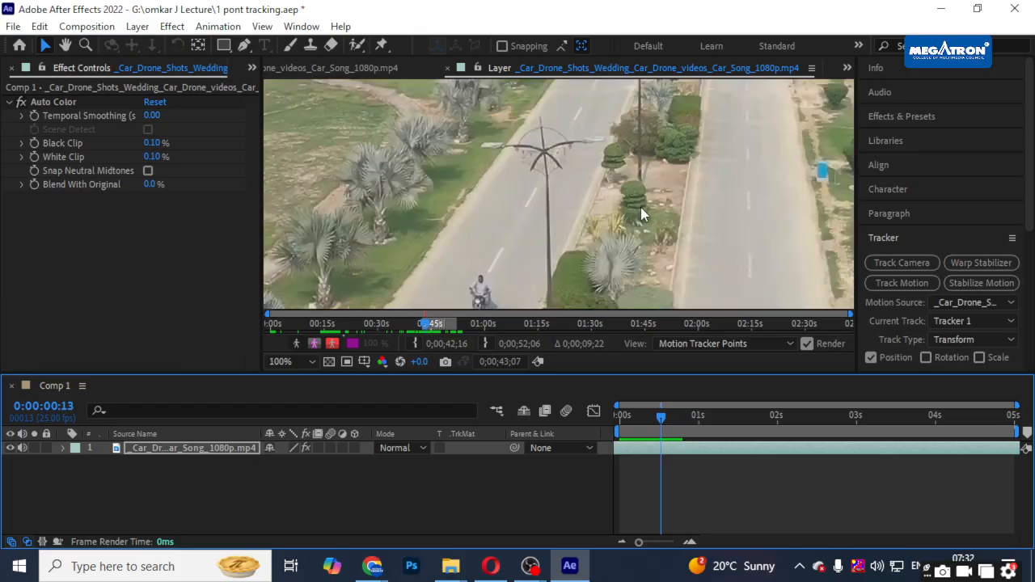
scroll(641, 214, down, 2)
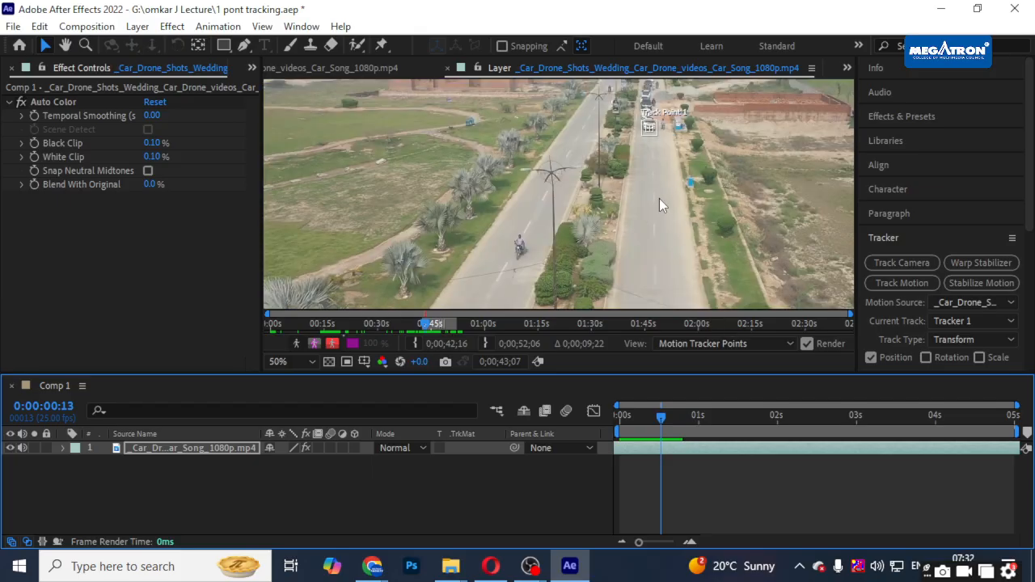
- Move Track Point 1 from the road behind the cars to the roadside verge beside the blue bin
scroll(666, 160, up, 2)
drag(754, 145, 618, 246)
scroll(607, 223, down, 4)
scroll(530, 237, up, 3)
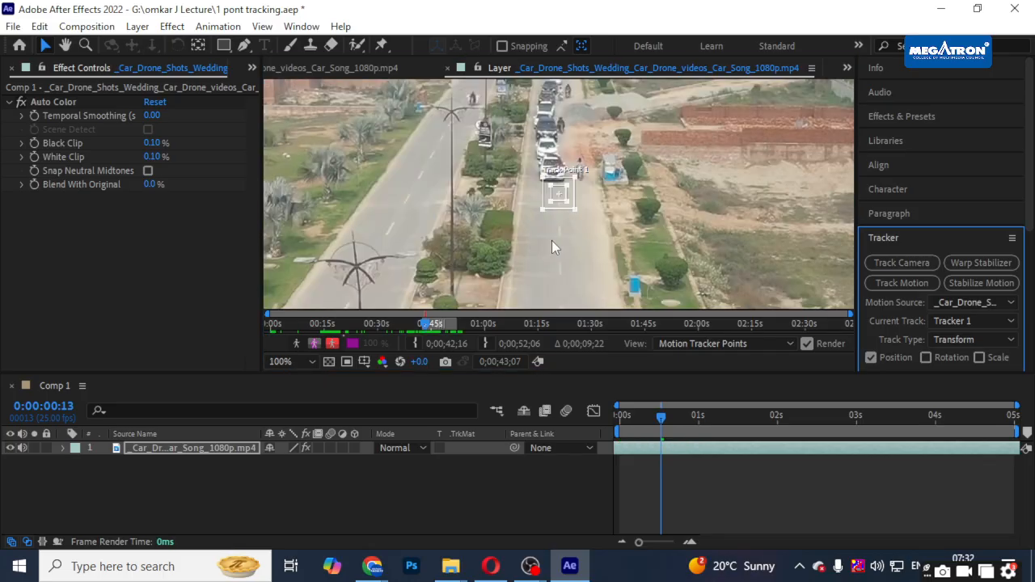
drag(551, 241, 741, 156)
scroll(737, 157, down, 1)
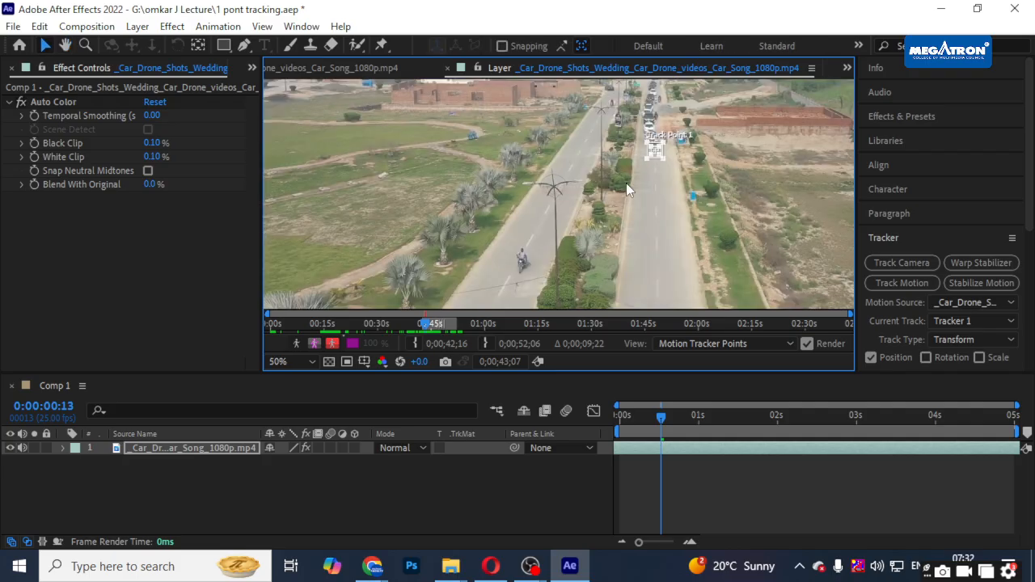
drag(657, 155, 714, 201)
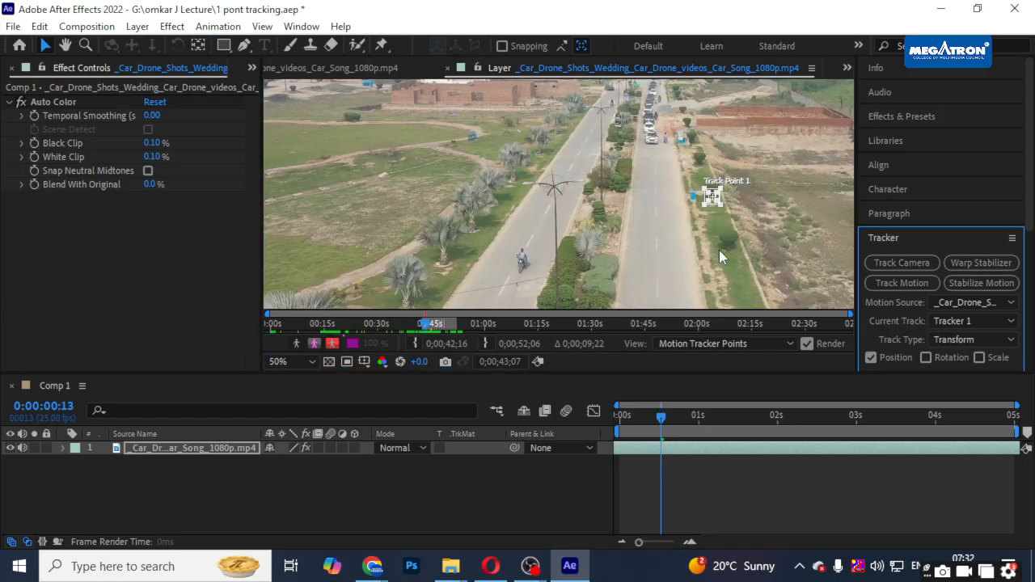
scroll(715, 227, up, 1)
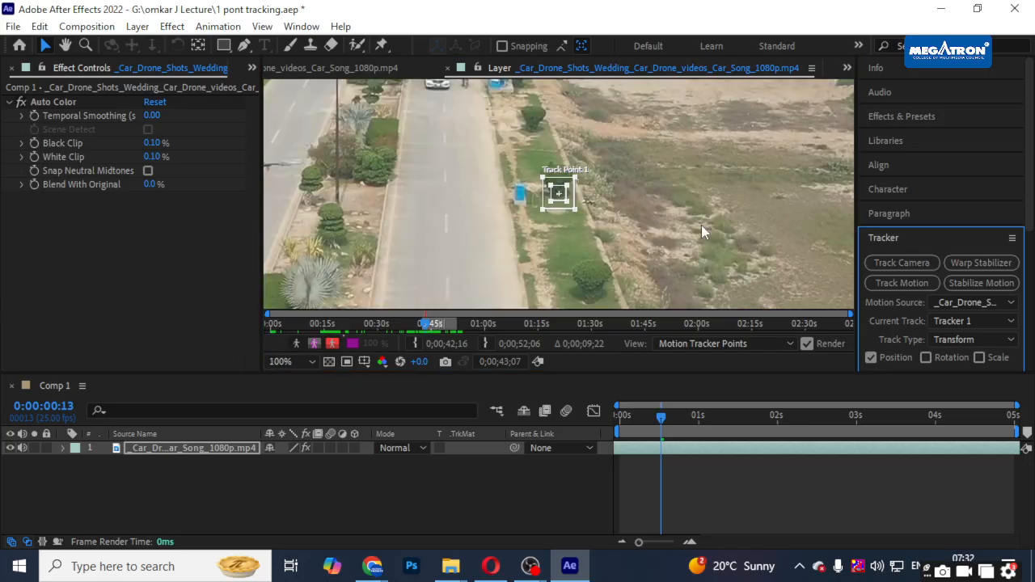
scroll(702, 232, down, 1)
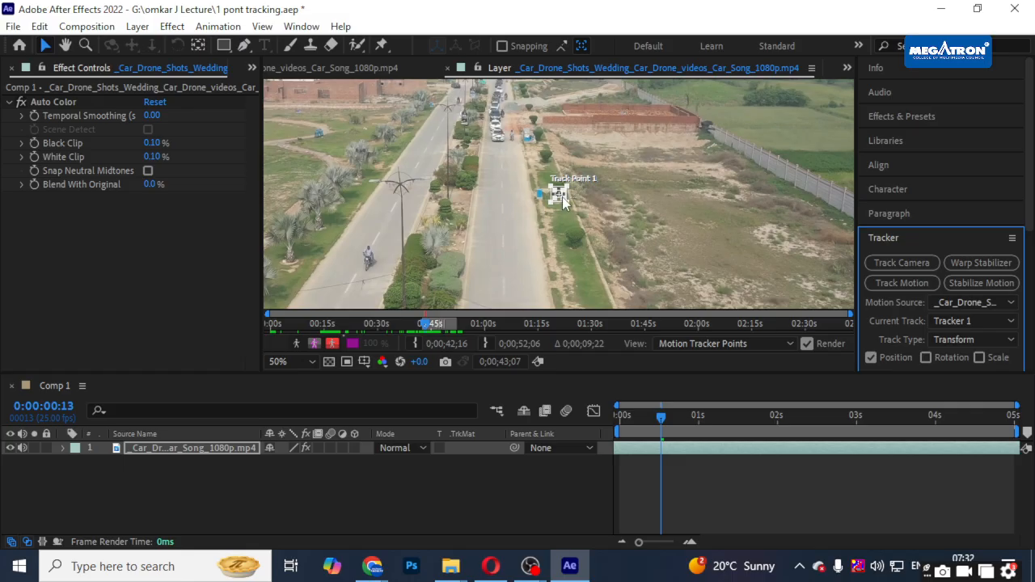
- Try stretching Track Point 1's regions and placing it on the median and the verge, and undo the last stretch
drag(562, 196, 525, 202)
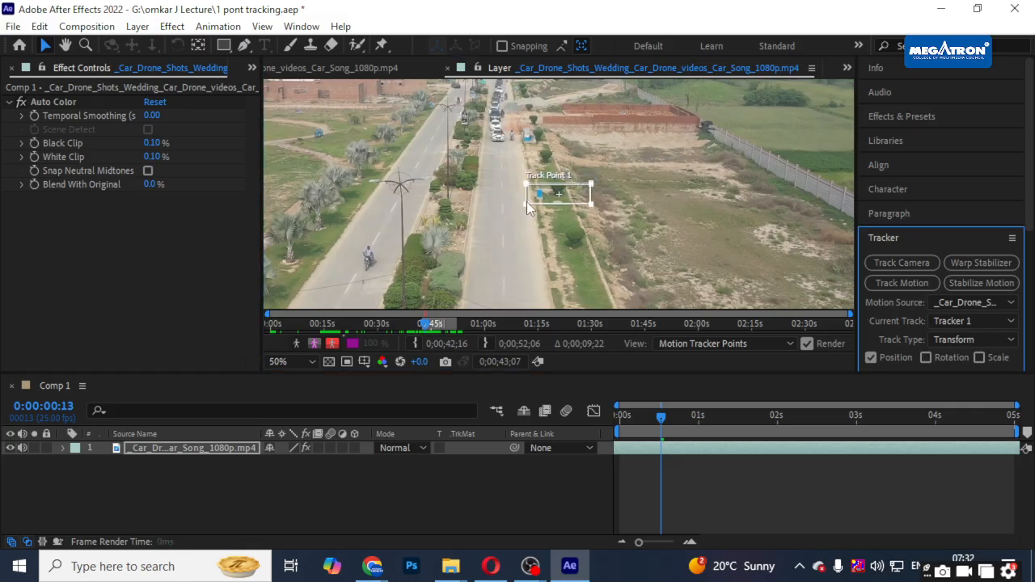
drag(527, 203, 329, 226)
scroll(556, 202, up, 5)
scroll(555, 202, down, 4)
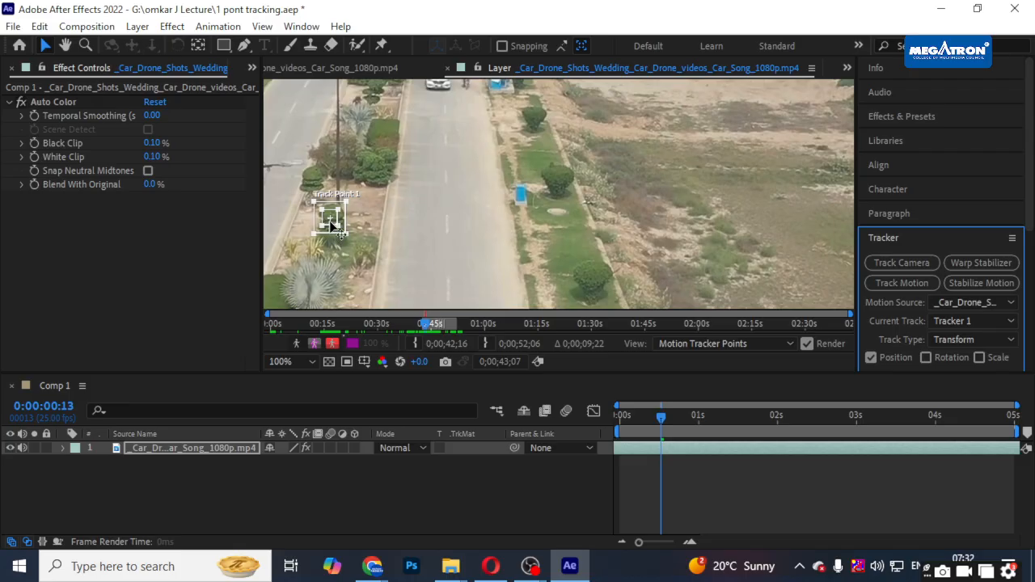
drag(330, 221, 724, 187)
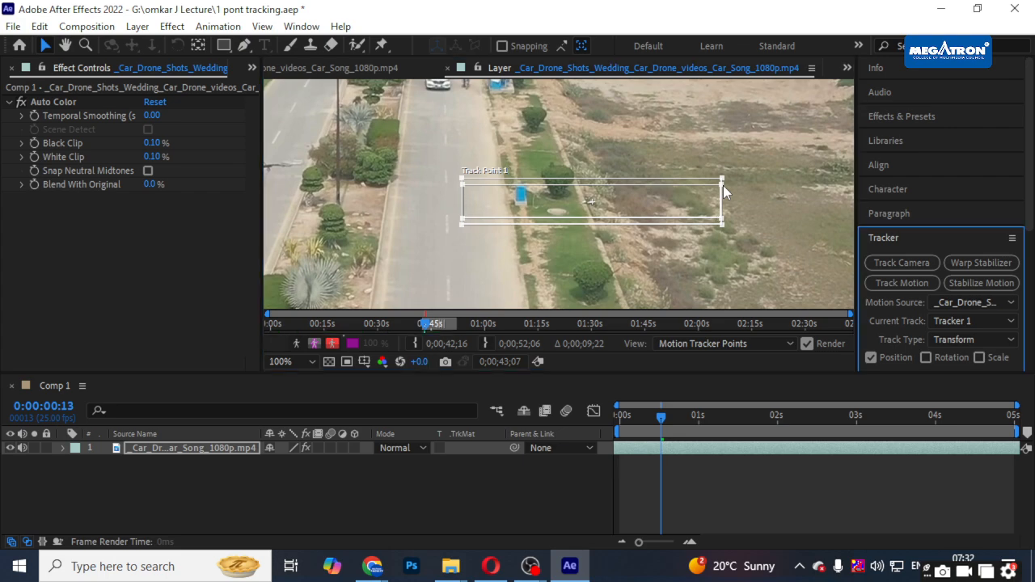
key(ctrl+z)
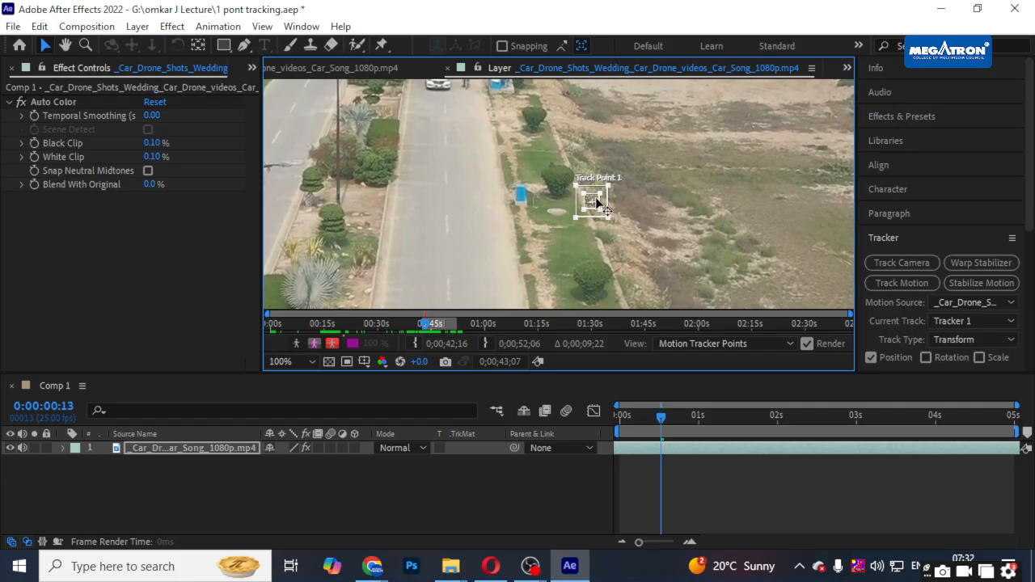
- Place Track Point 1 on the nearest white car and shrink its search and feature regions around the car's front
drag(598, 202, 448, 141)
scroll(443, 140, up, 3)
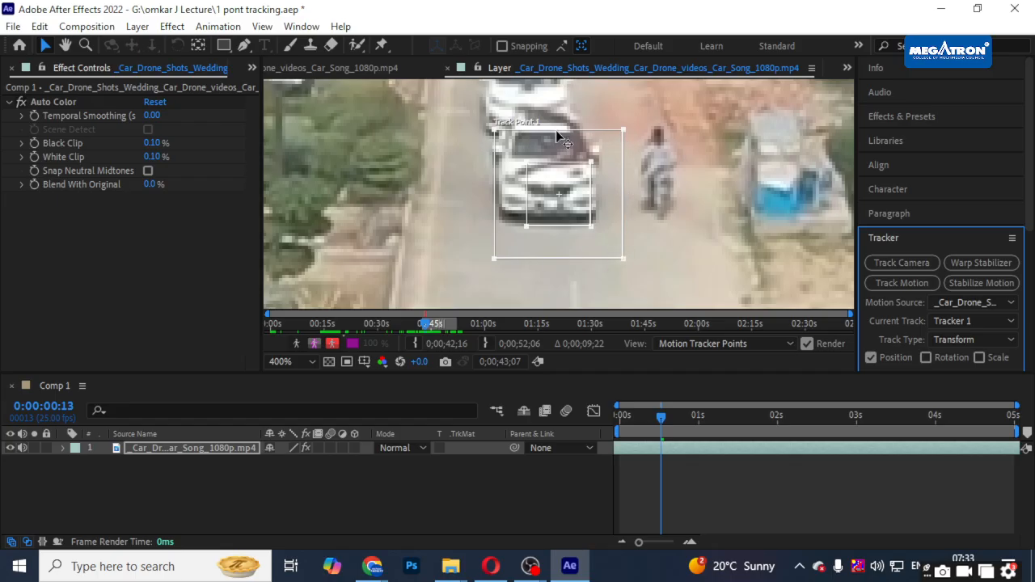
drag(625, 127, 606, 149)
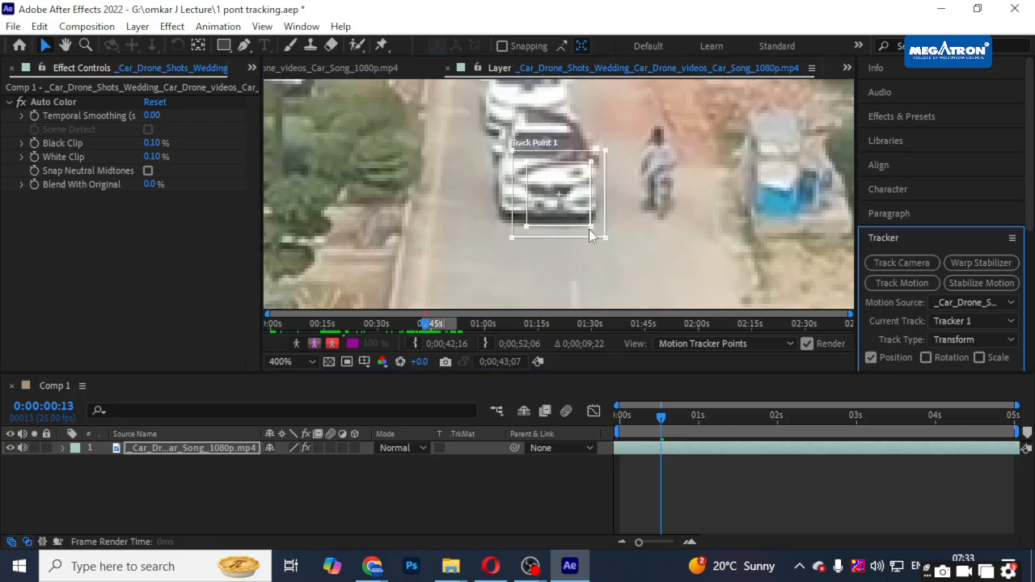
mouse_move(588, 229)
mouse_down()
mouse_move(576, 212)
mouse_move(607, 241)
mouse_move(600, 227)
mouse_up()
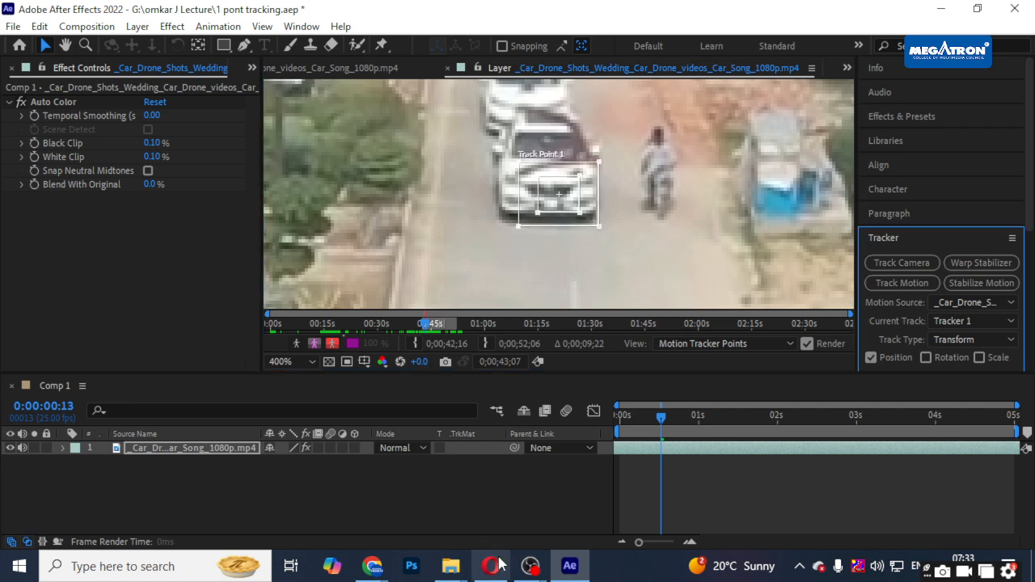
- Switch to Chrome and close the two empty new-tab windows
click(386, 571)
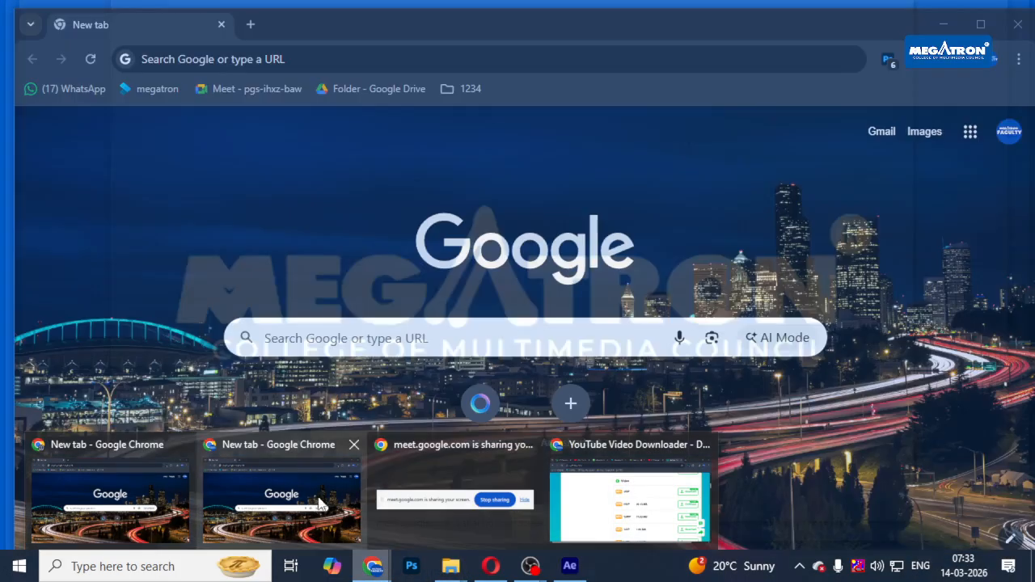
click(318, 499)
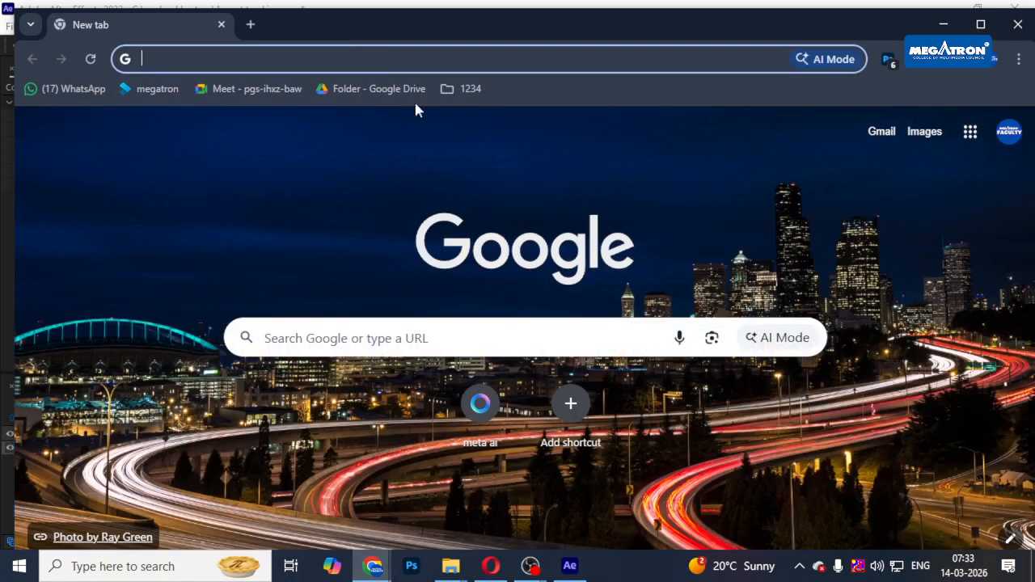
click(1015, 26)
click(372, 567)
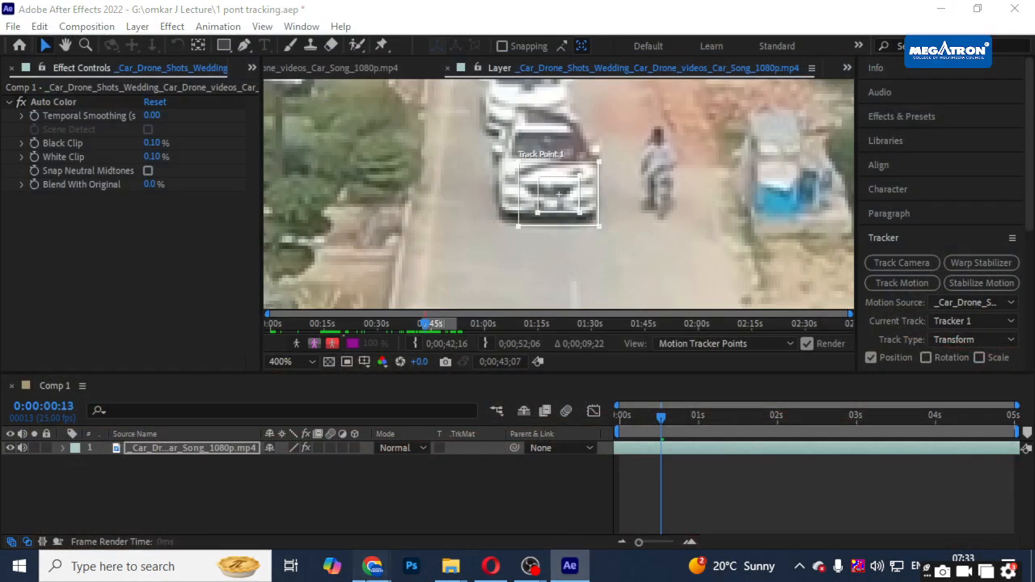
click(207, 490)
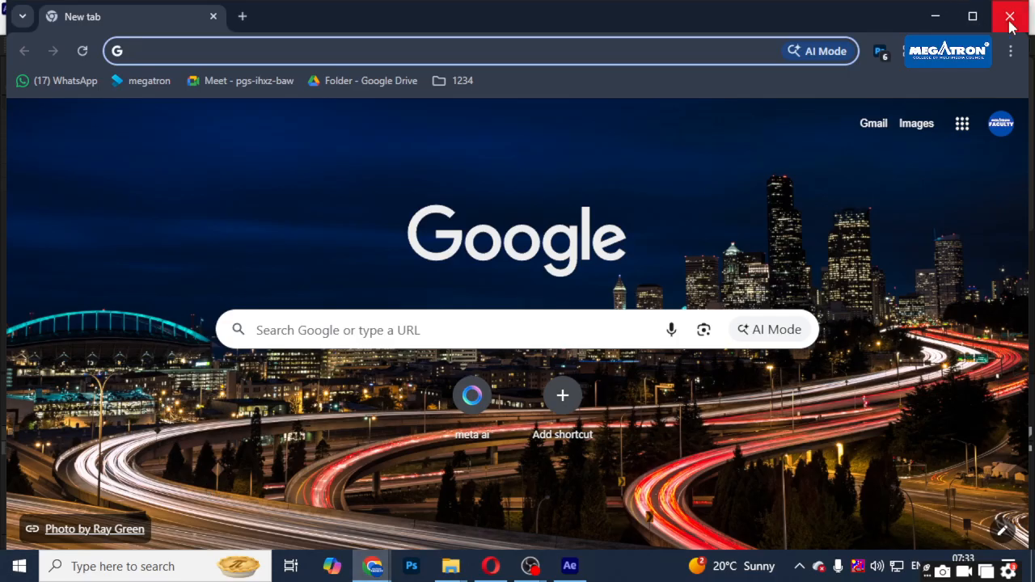
click(1010, 23)
- Check the participant list of the Google Meet call in Chrome and return to After Effects
click(372, 566)
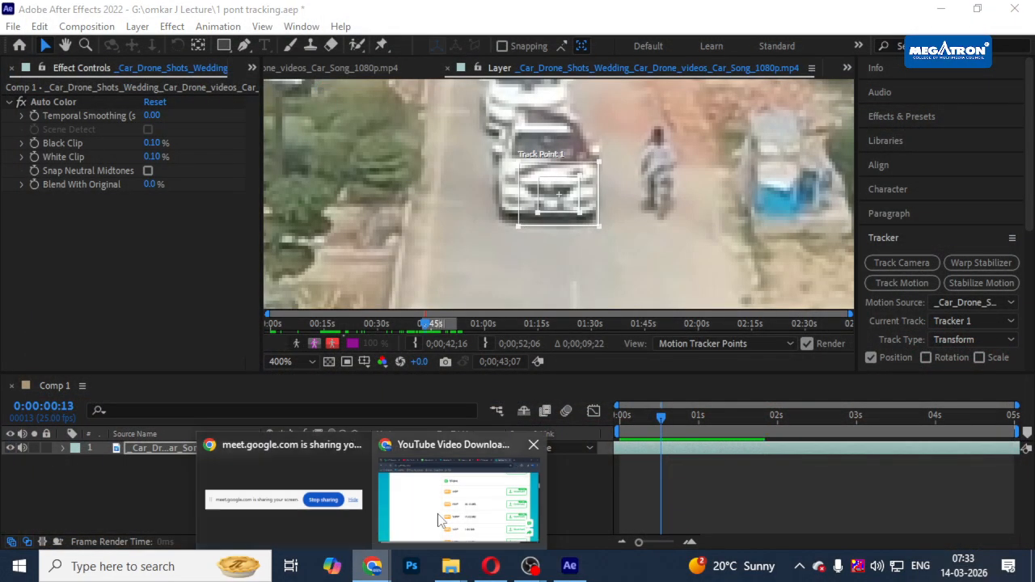
click(437, 514)
click(544, 18)
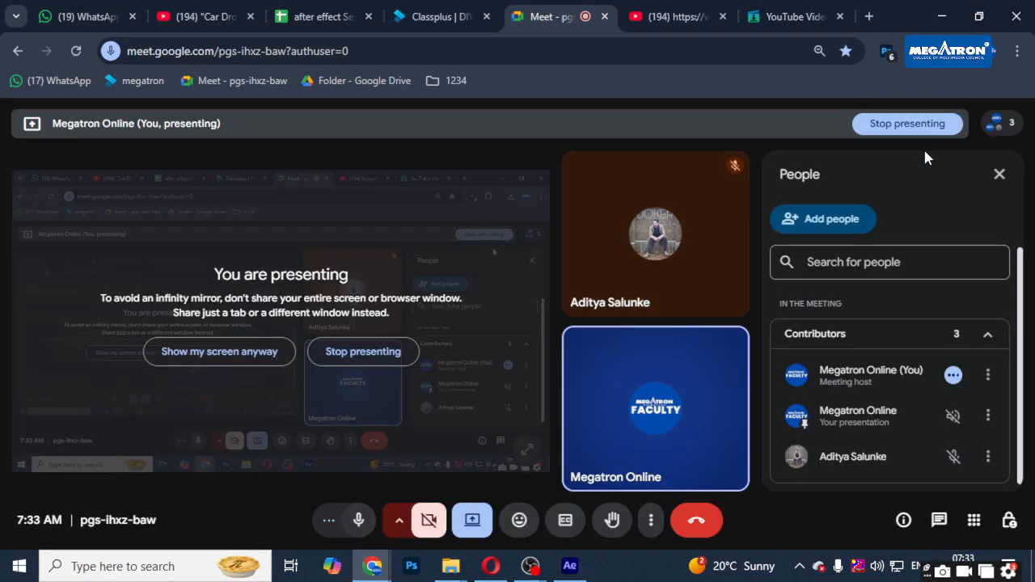
click(1000, 175)
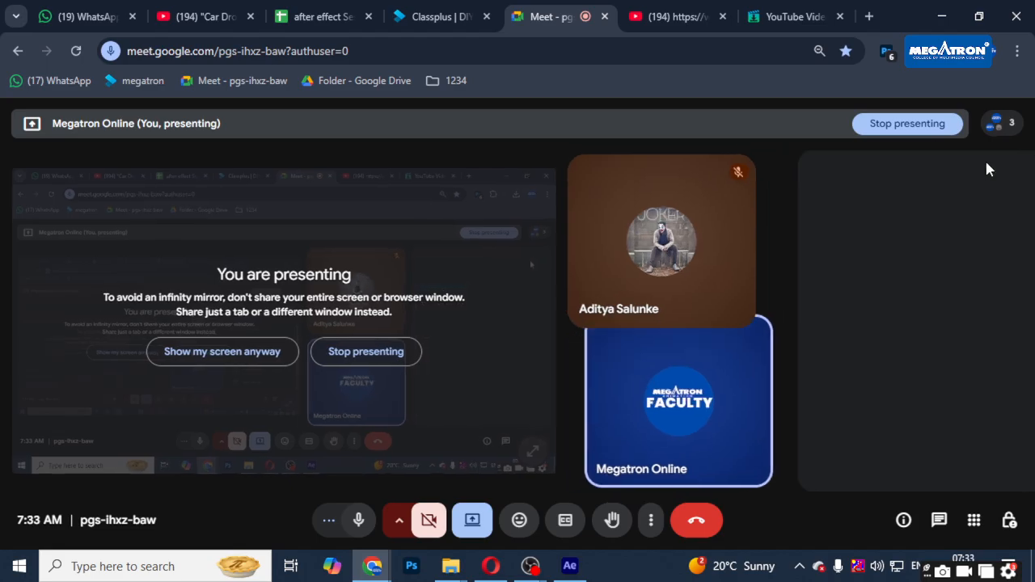
click(997, 123)
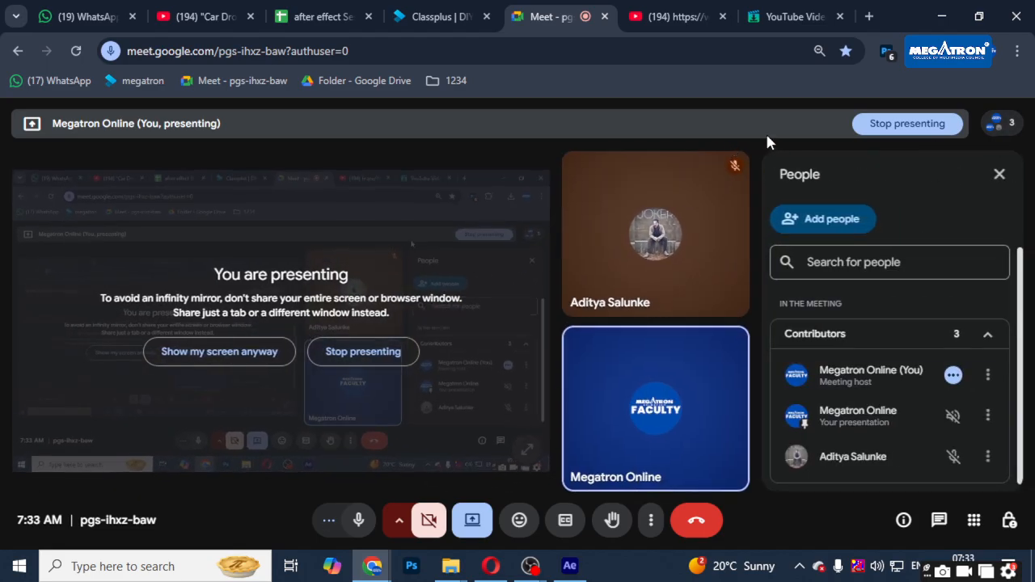
click(942, 16)
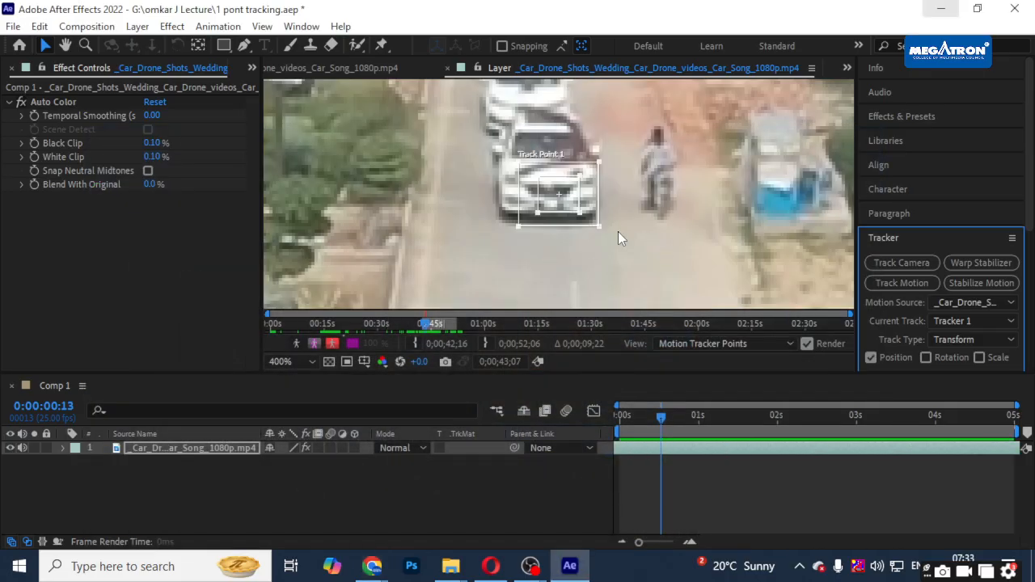
- Examine the Tracker's Analyze controls and the available track types without changing the Transform type
scroll(907, 356, down, 2)
scroll(909, 356, down, 2)
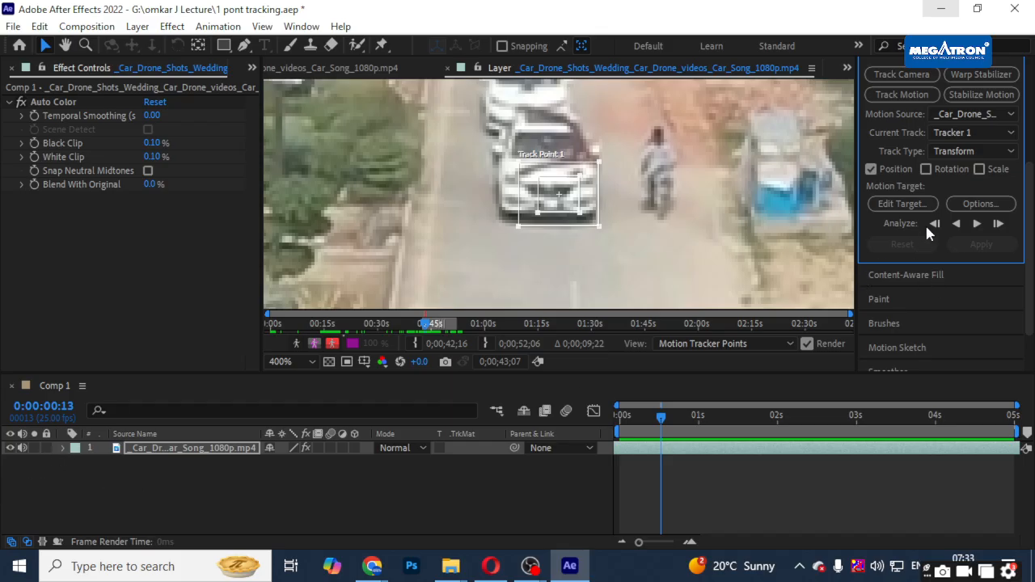
scroll(925, 223, up, 4)
drag(1027, 220, 1032, 293)
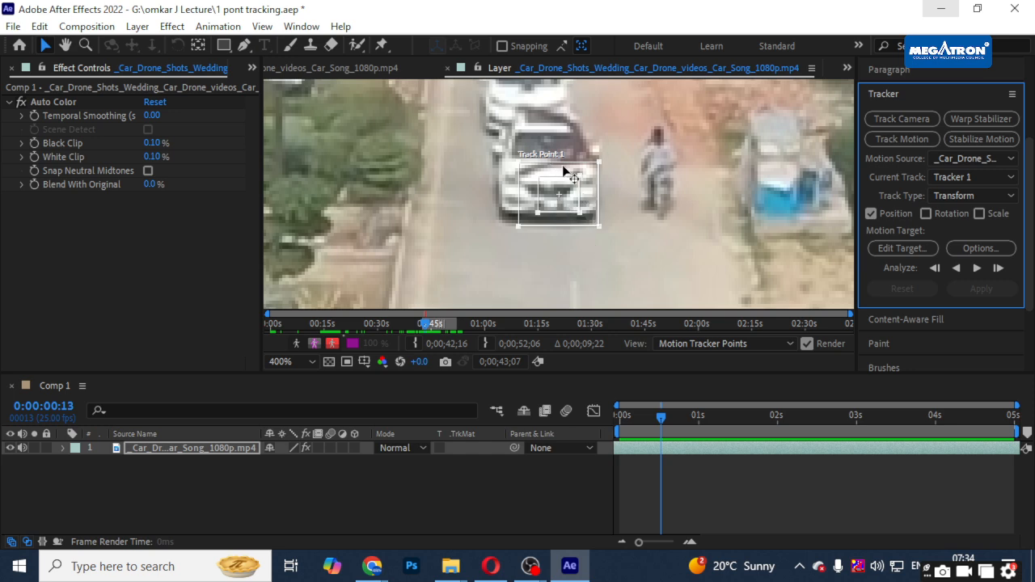
scroll(572, 204, down, 2)
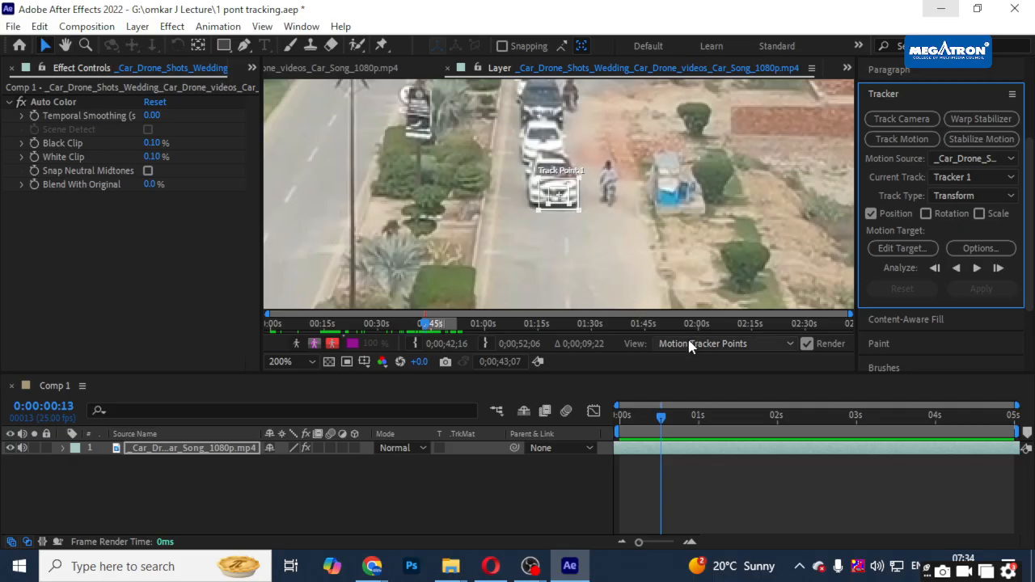
click(995, 207)
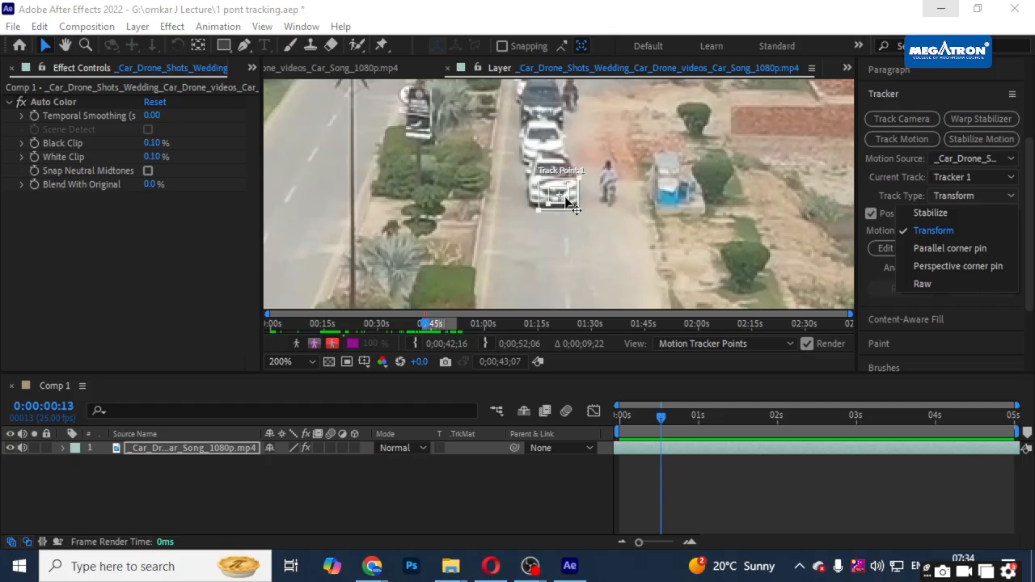
click(614, 221)
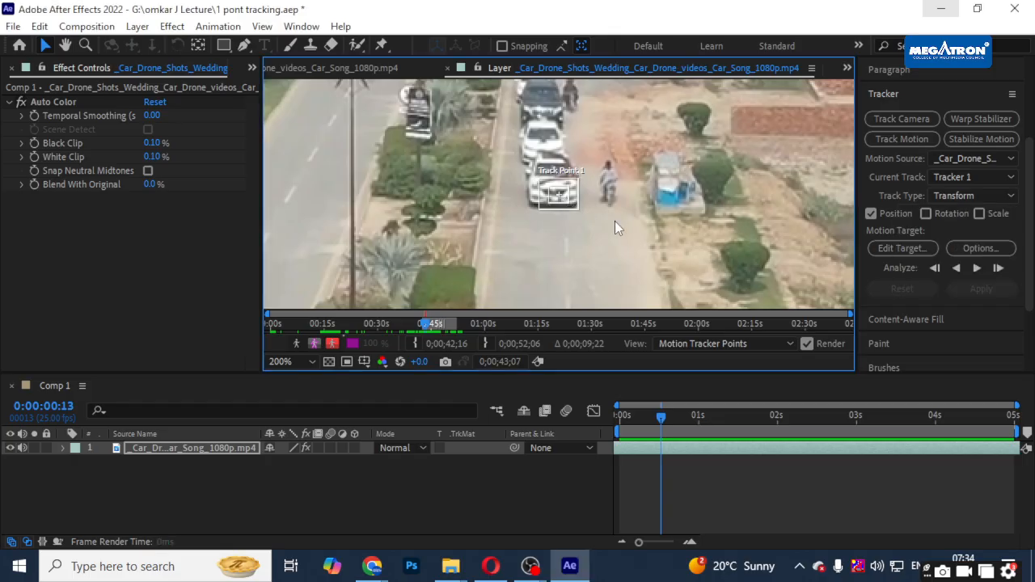
- Enable Scale tracking to add a second track point and return the current time to 0:00:00:00
click(981, 215)
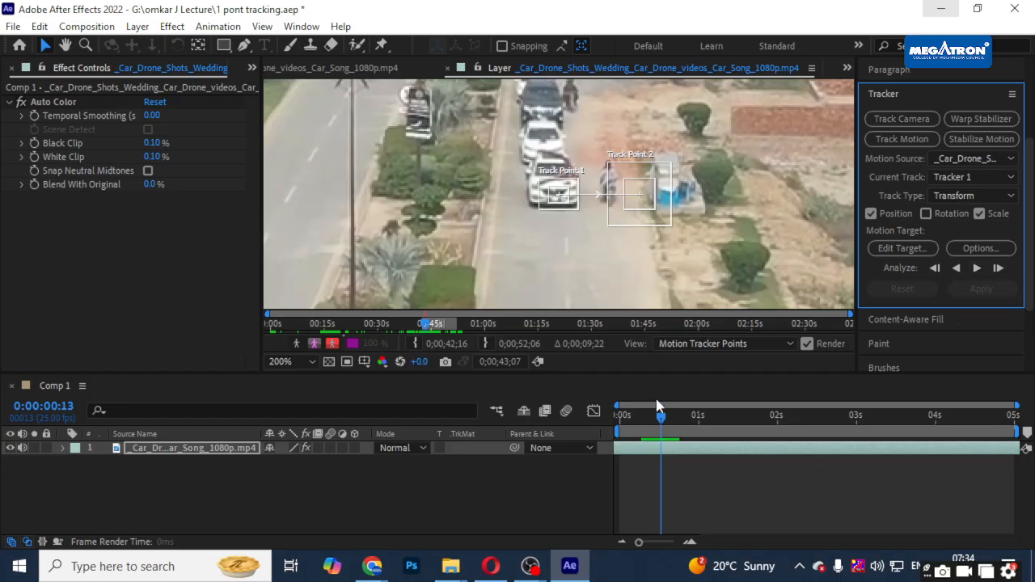
drag(660, 419, 618, 419)
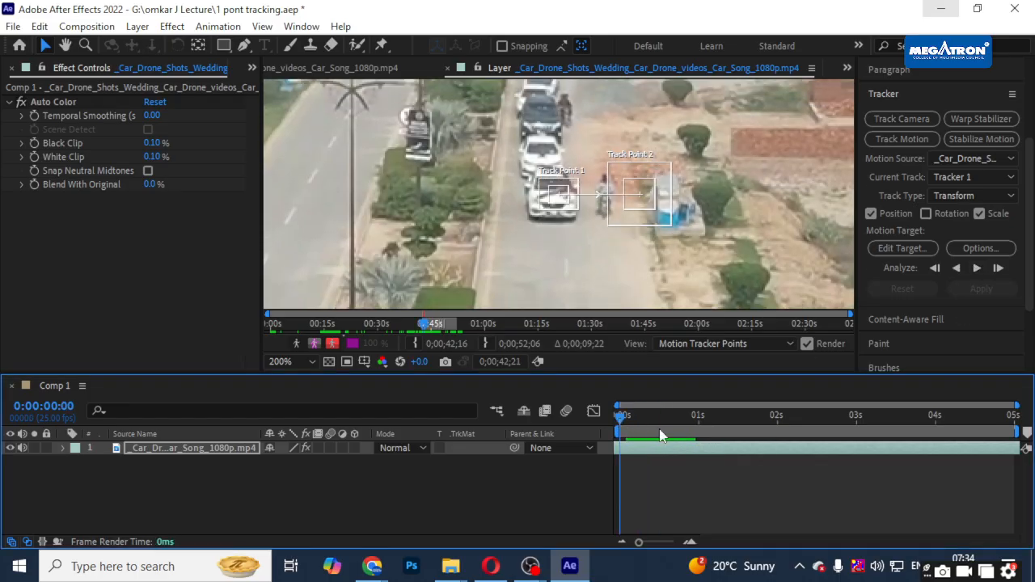
click(584, 244)
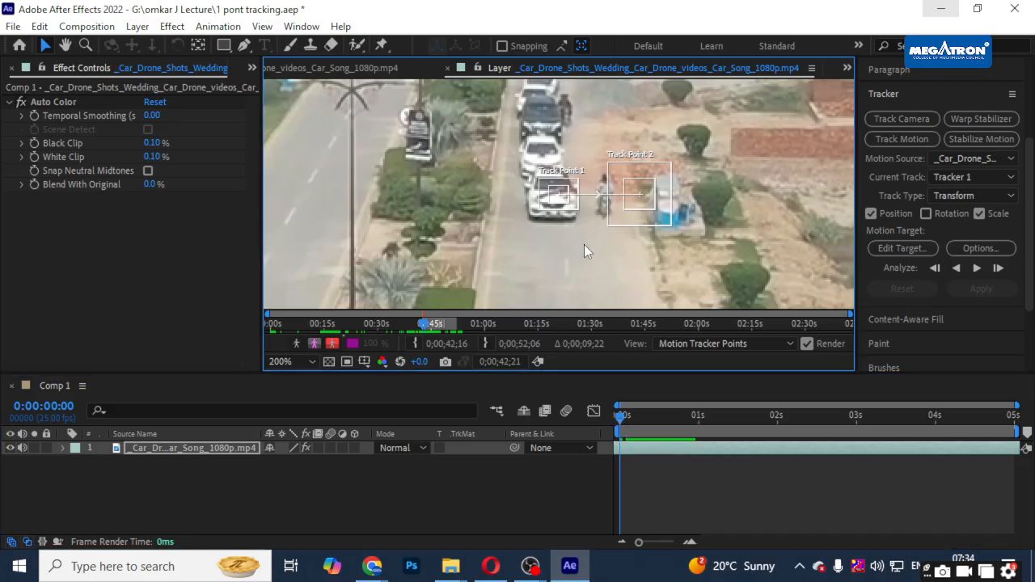
- Delete Track Point 2 and select Track Point 1 on the nearest white car
click(560, 202)
click(639, 202)
key(Delete)
click(560, 199)
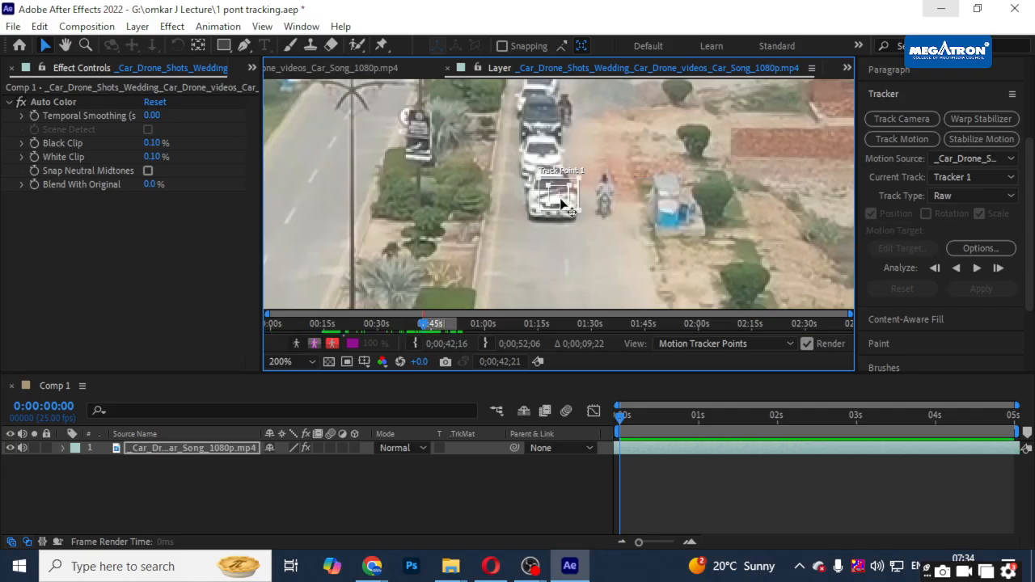
- Position Track Point 1 on the front of the nearest white car and analyze its motion forward
scroll(556, 212, up, 3)
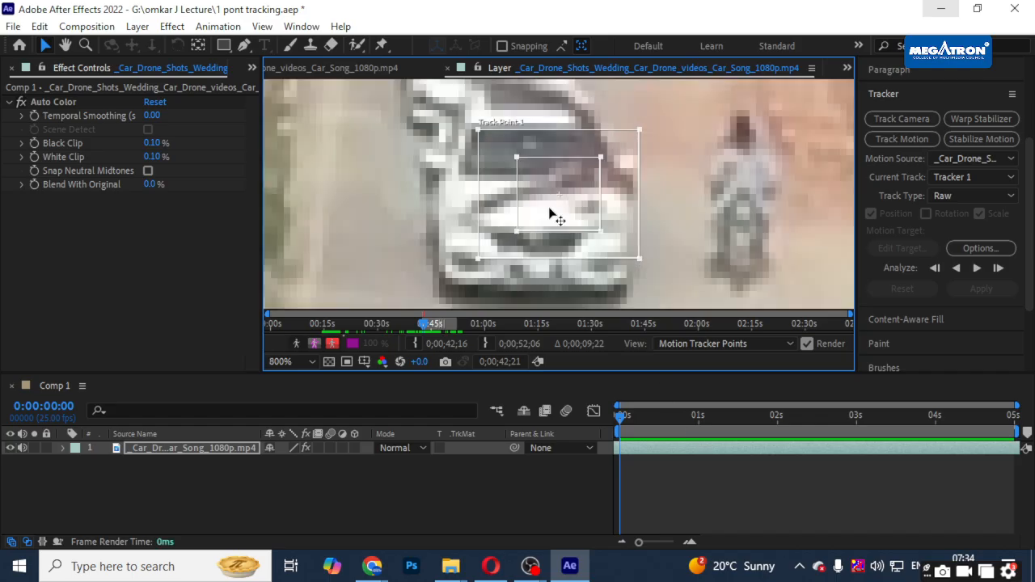
drag(571, 208, 576, 231)
key(comma)
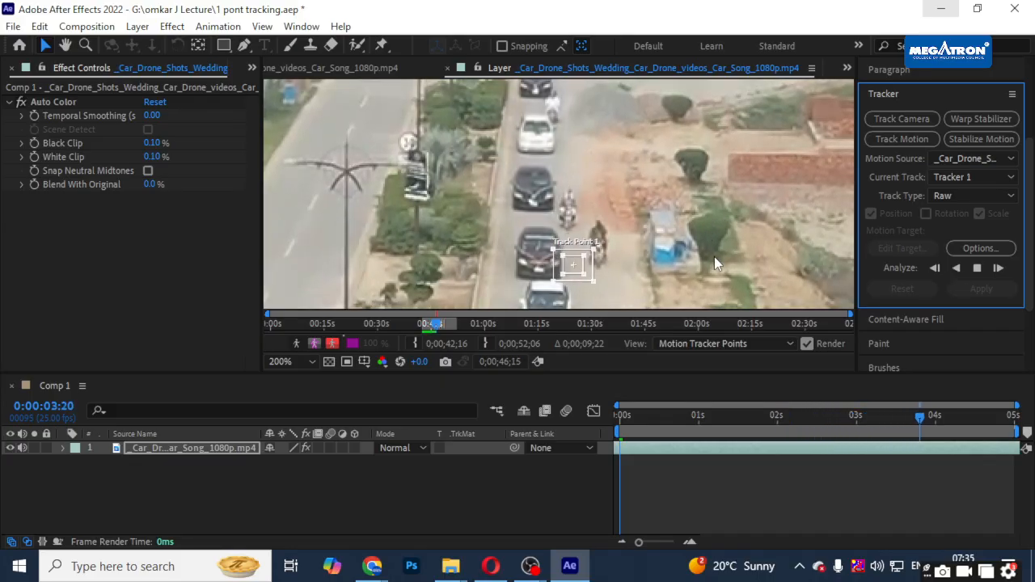
key(space)
- Examine Track Point 1's path on the white car between 0:00:02:06 and 0:00:02:13
drag(865, 427, 821, 420)
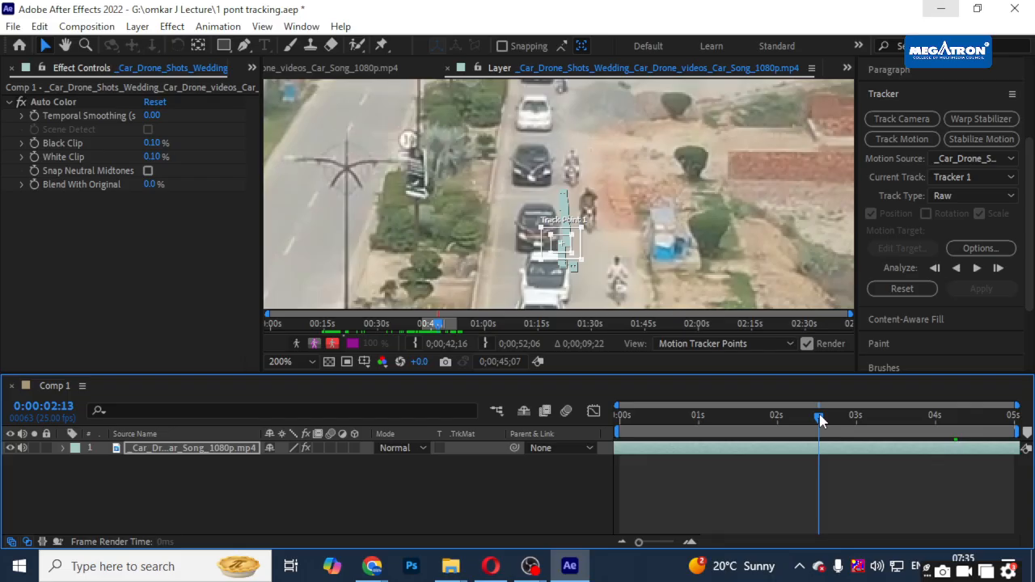
drag(821, 420, 797, 418)
scroll(577, 186, down, 3)
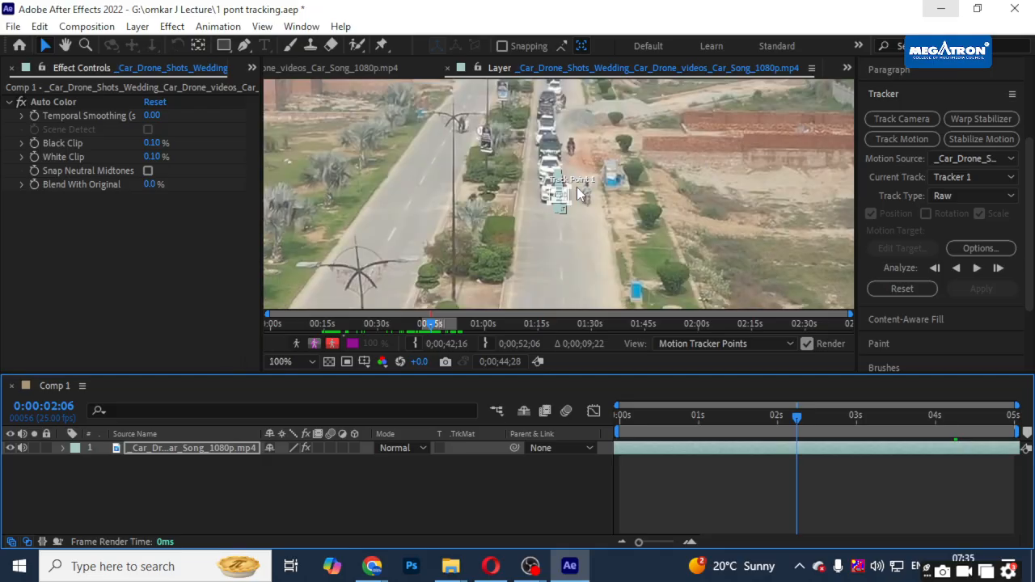
scroll(568, 213, up, 3)
scroll(581, 225, up, 2)
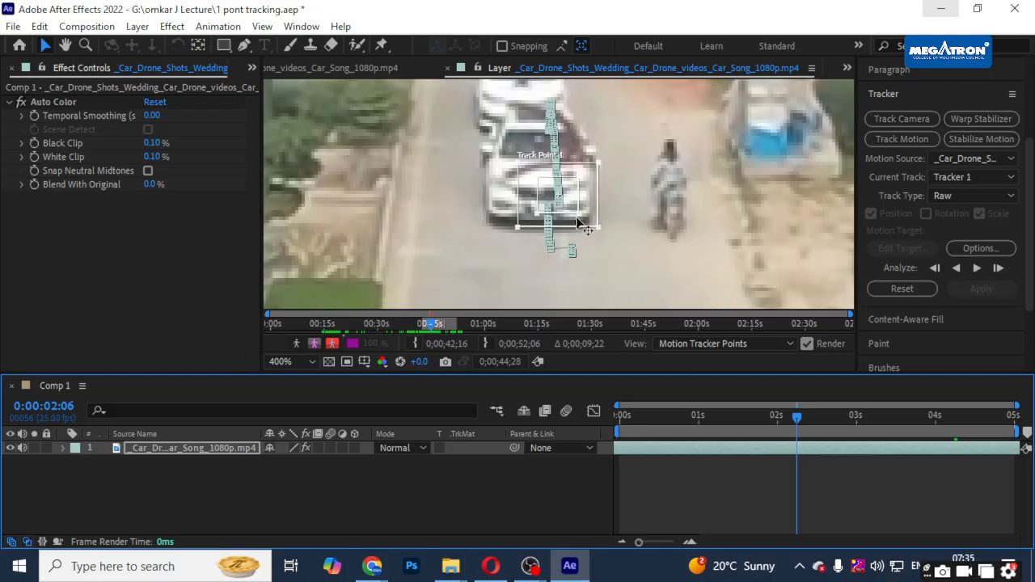
mouse_move(791, 427)
mouse_down()
mouse_move(760, 425)
mouse_move(805, 419)
mouse_up()
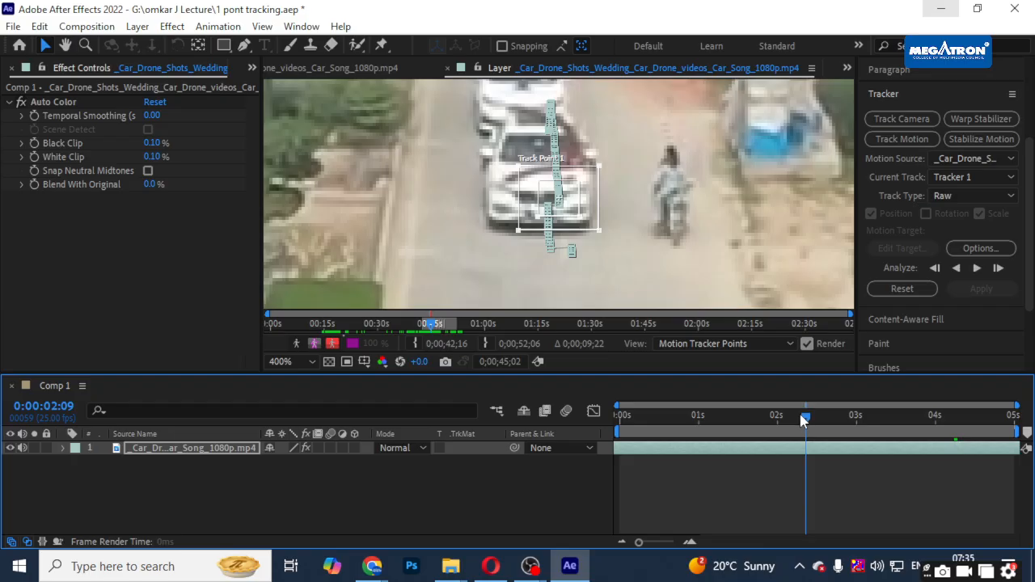
scroll(647, 196, down, 2)
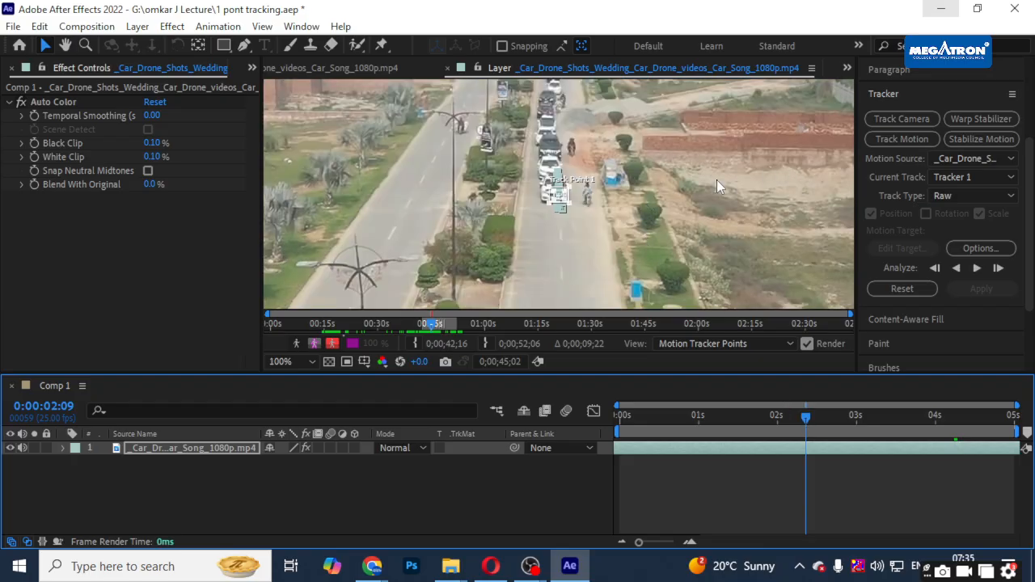
scroll(589, 196, up, 5)
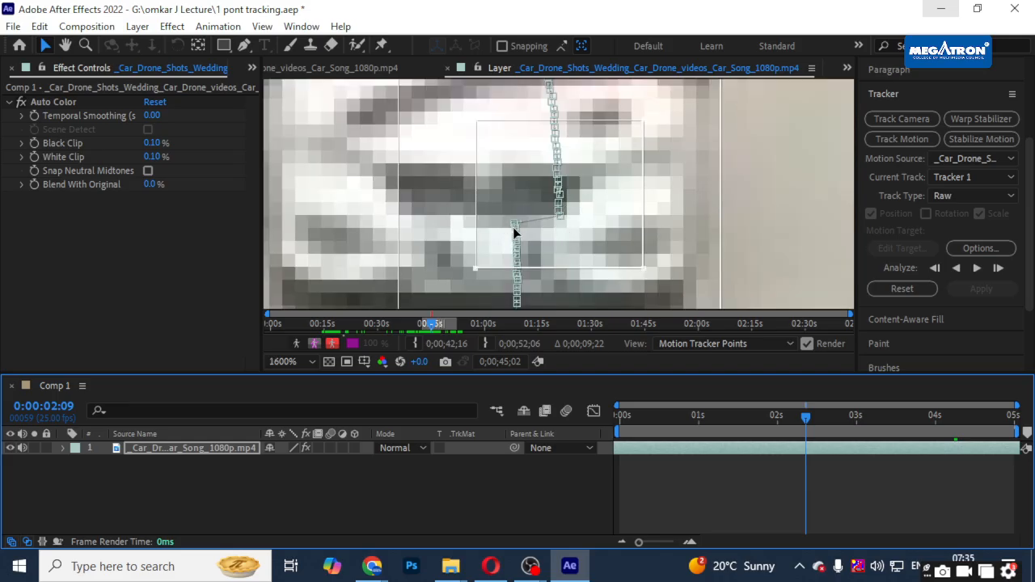
- Compare the car positions with Track Point 1 in the frames from 0:00:02:10 to 0:00:02:15
drag(806, 420, 817, 421)
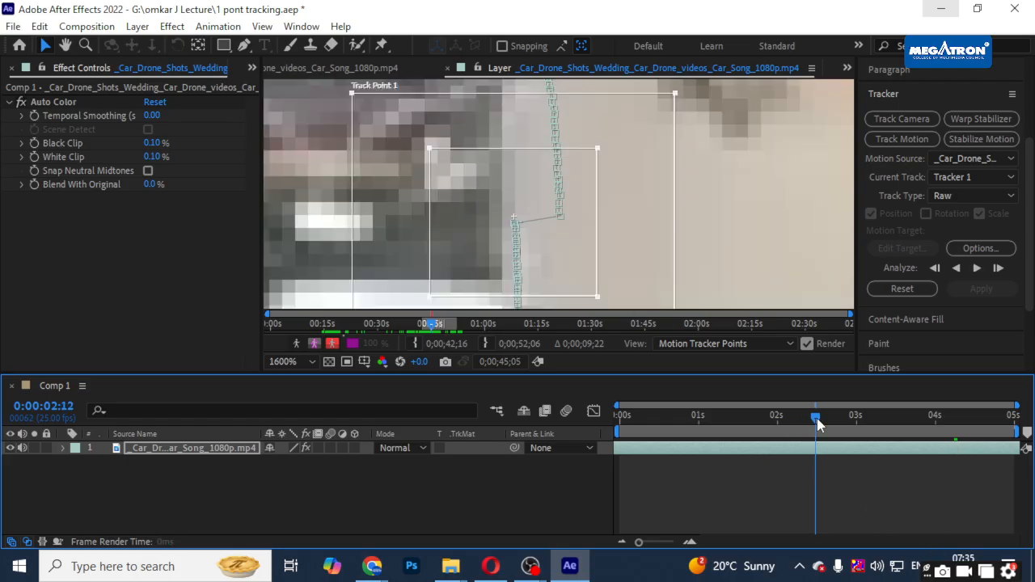
scroll(526, 237, down, 4)
scroll(566, 218, up, 3)
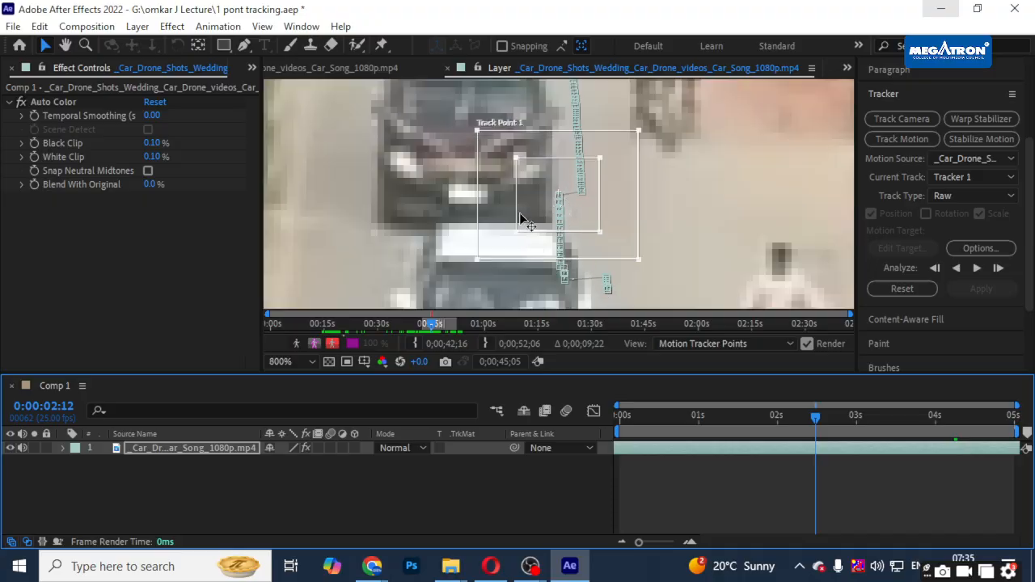
key(h)
drag(533, 275, 562, 176)
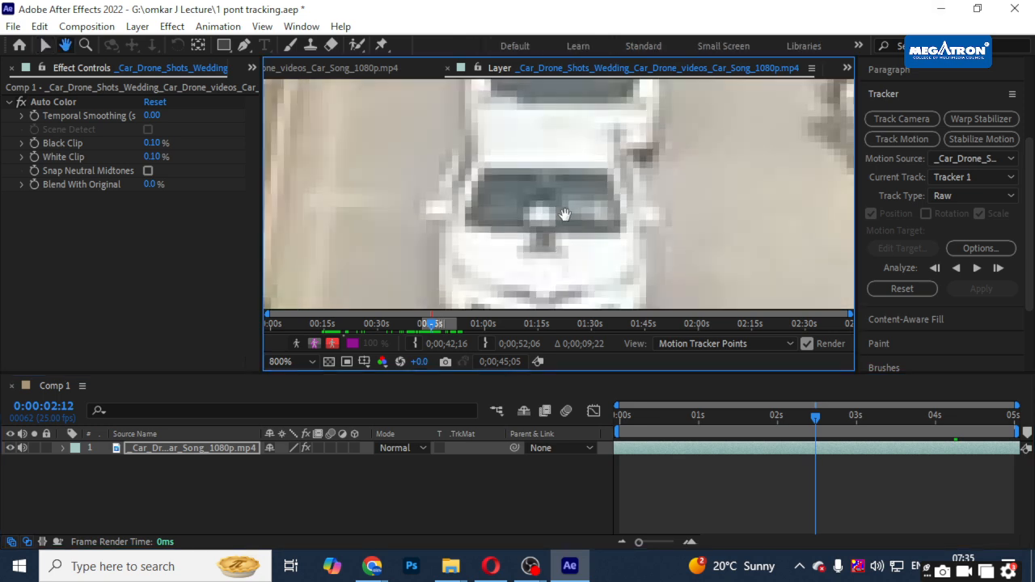
scroll(564, 215, down, 2)
key(v)
scroll(546, 219, down, 2)
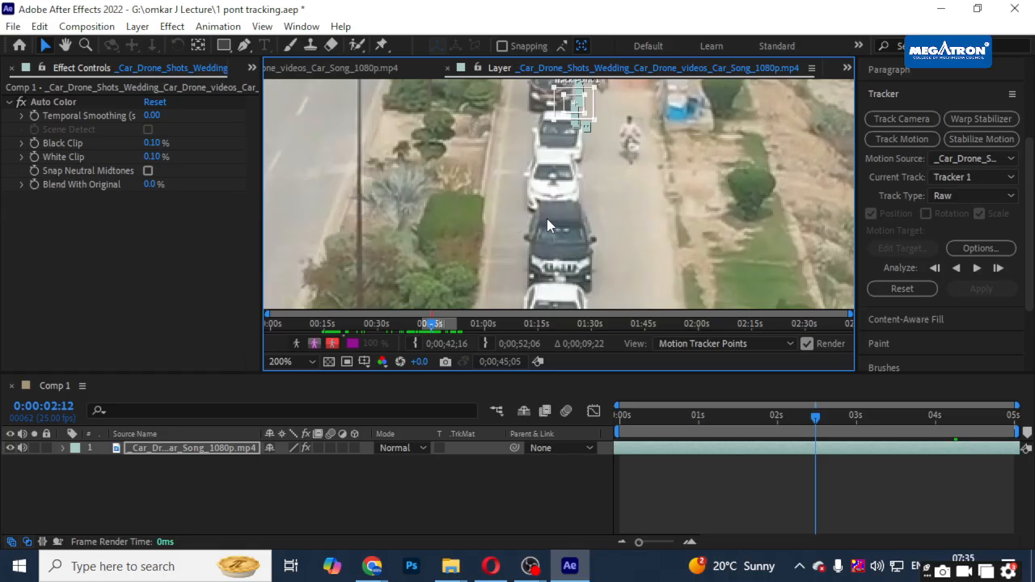
scroll(547, 218, down, 1)
drag(568, 287, 561, 217)
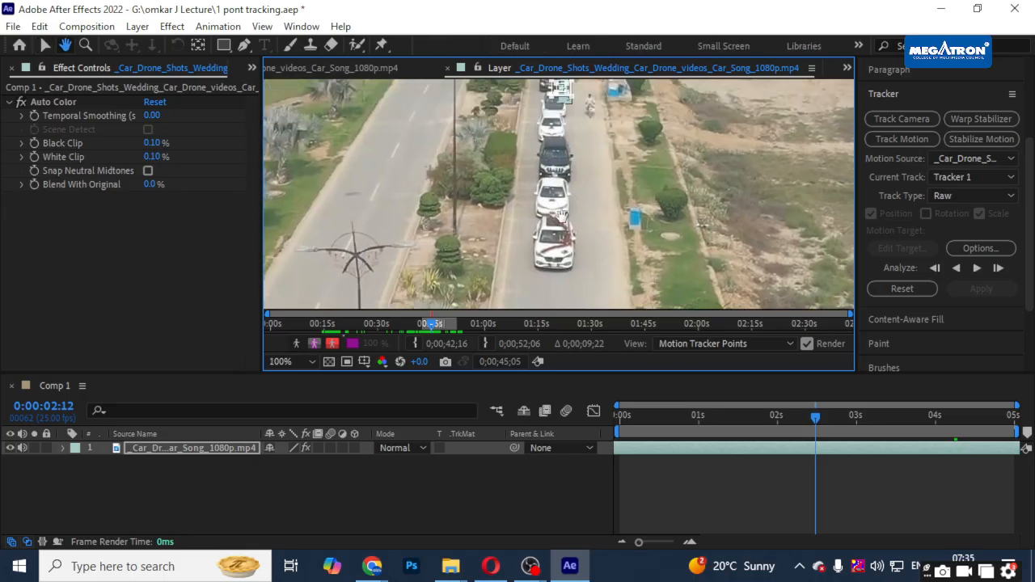
mouse_move(817, 417)
mouse_down()
mouse_move(774, 420)
mouse_move(825, 418)
mouse_up()
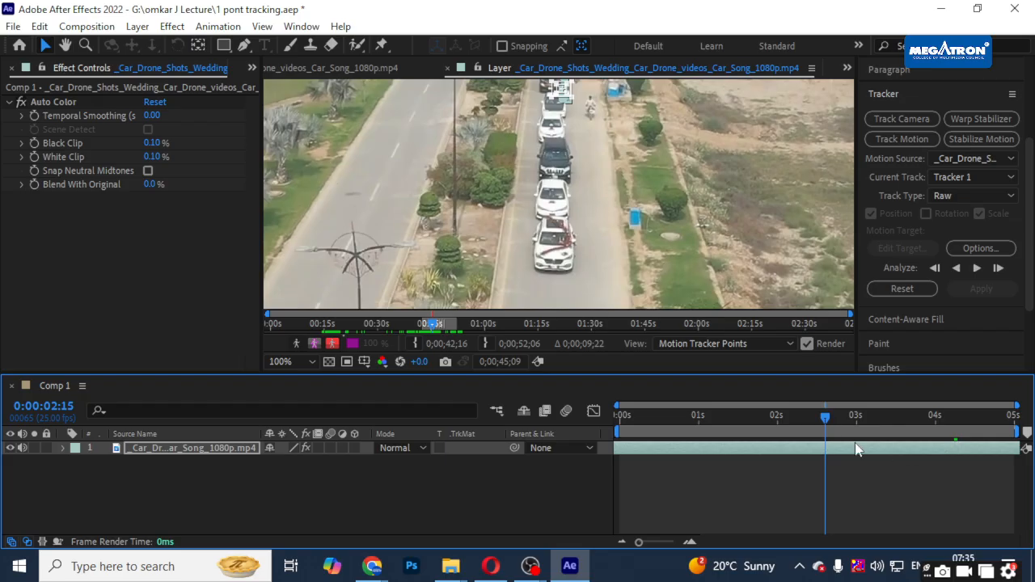
drag(827, 432, 807, 426)
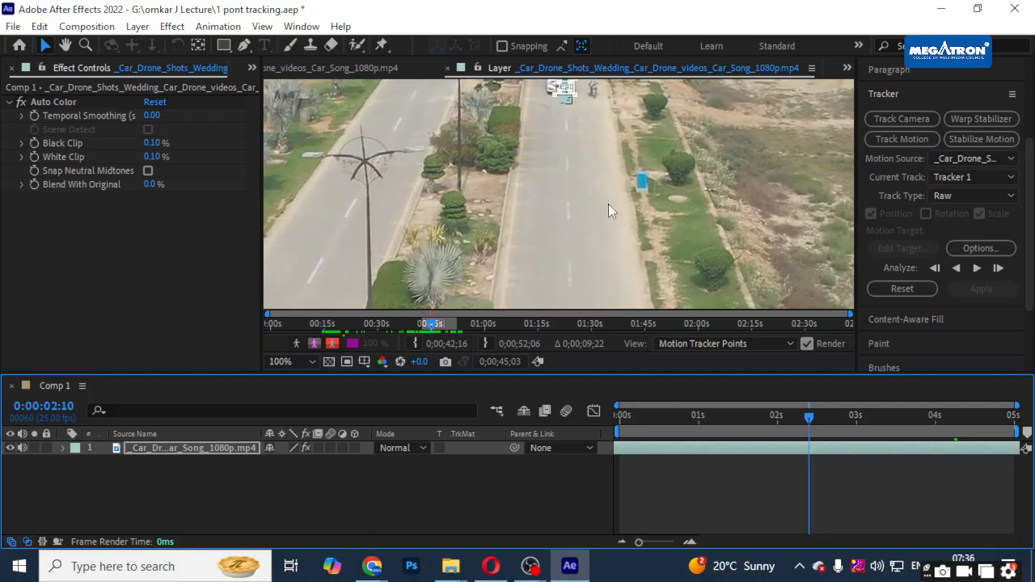
scroll(608, 210, down, 6)
right_click(717, 178)
click(689, 215)
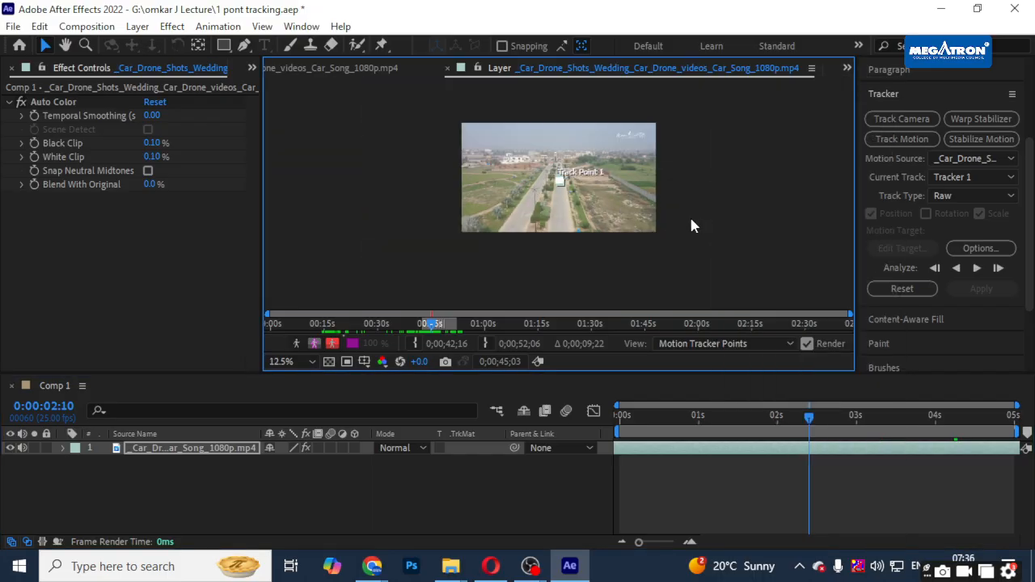
right_click(682, 249)
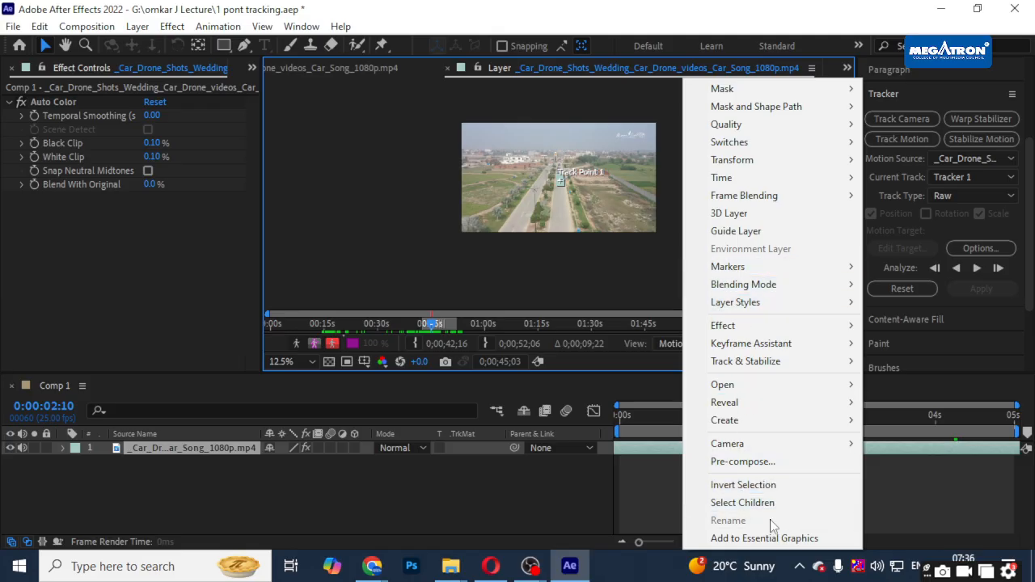
click(612, 257)
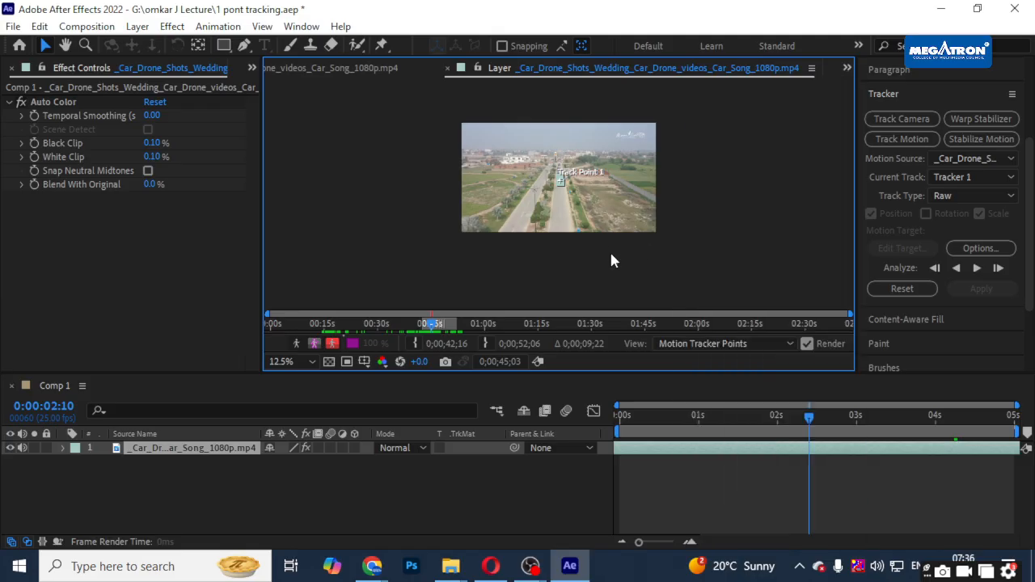
click(339, 70)
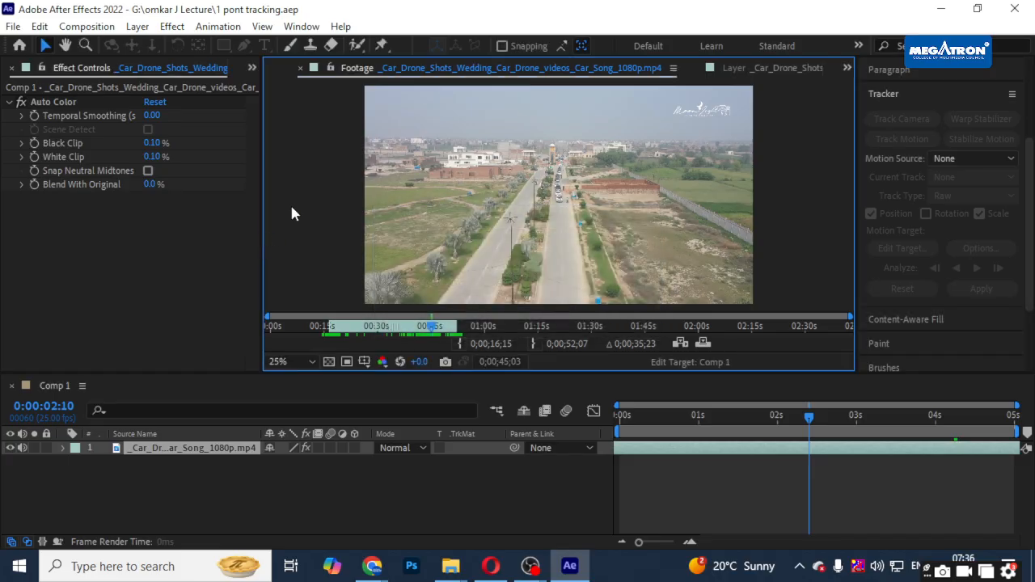
scroll(381, 146, down, 5)
scroll(563, 195, up, 5)
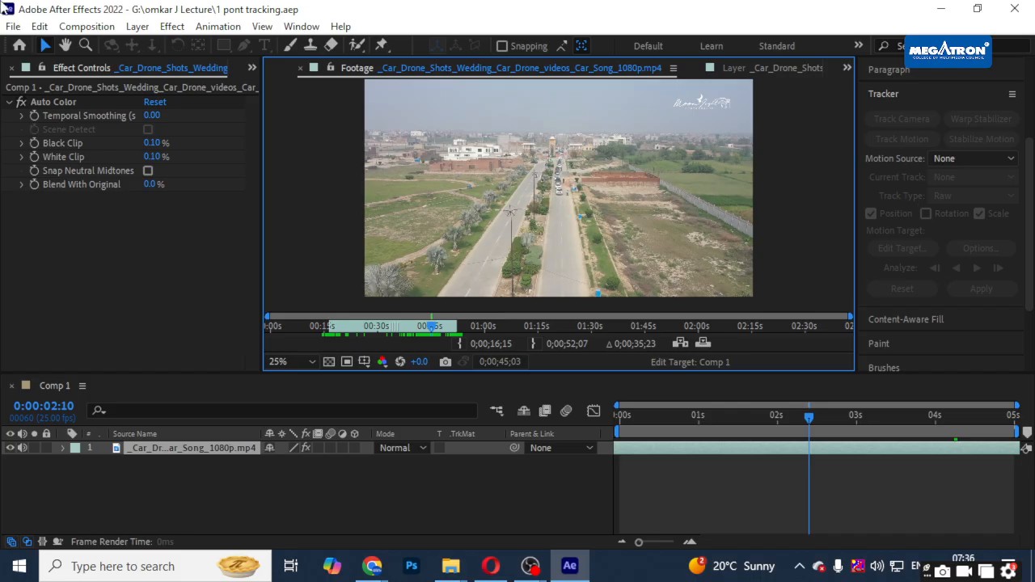
click(74, 29)
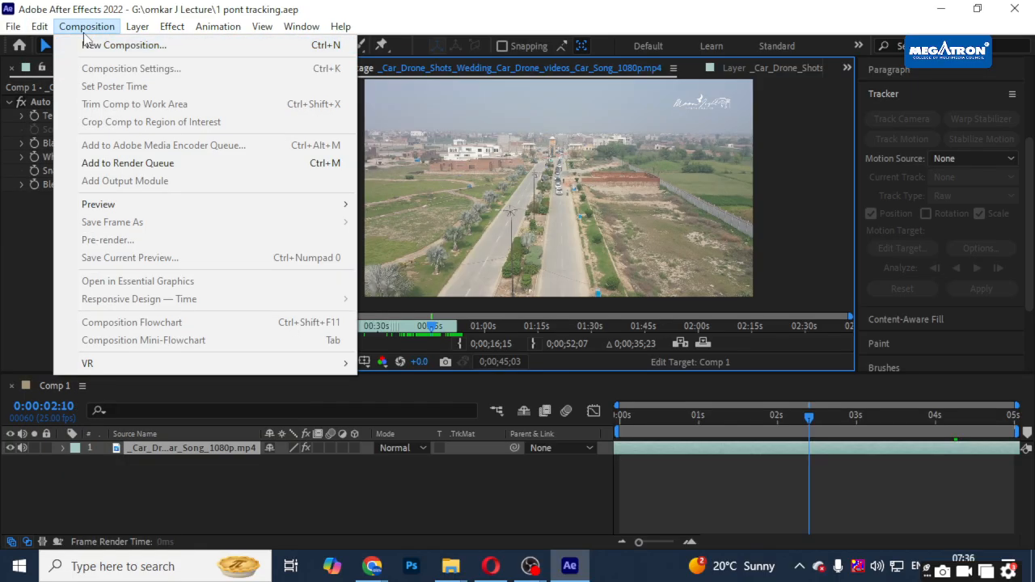
click(92, 42)
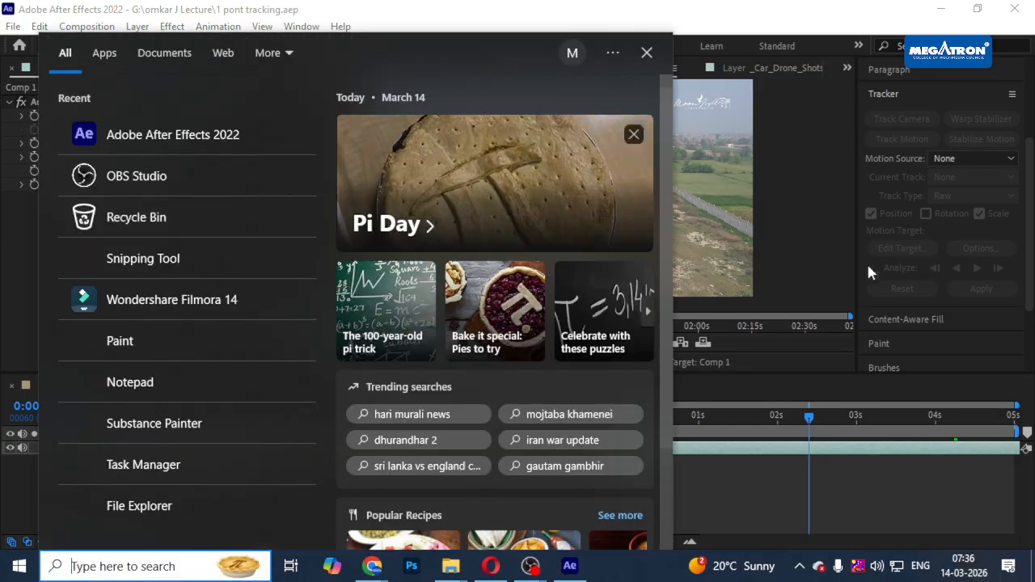
click(785, 225)
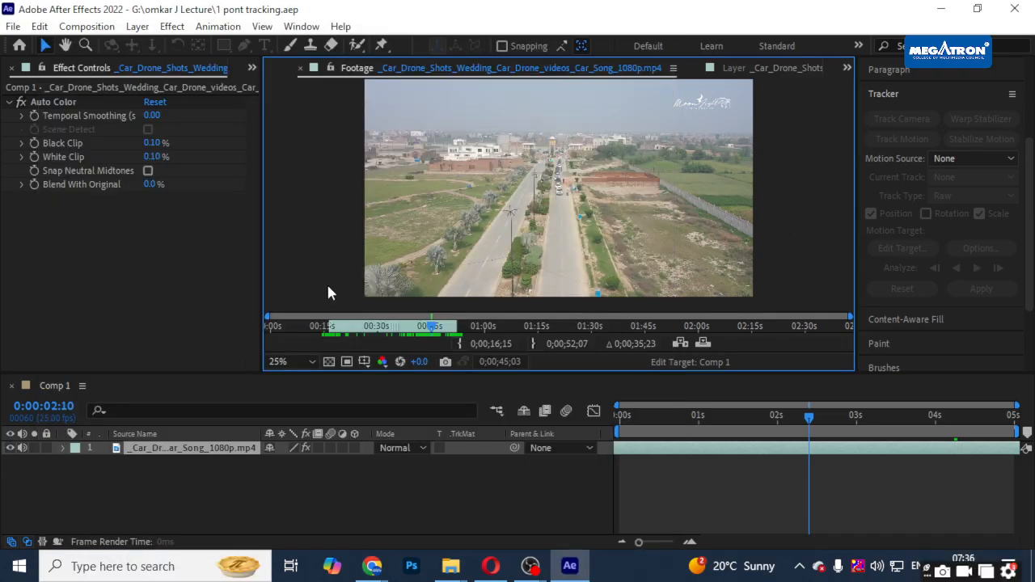
- Set Comp 1's duration to 0:00:02:00 in its composition settings
click(361, 486)
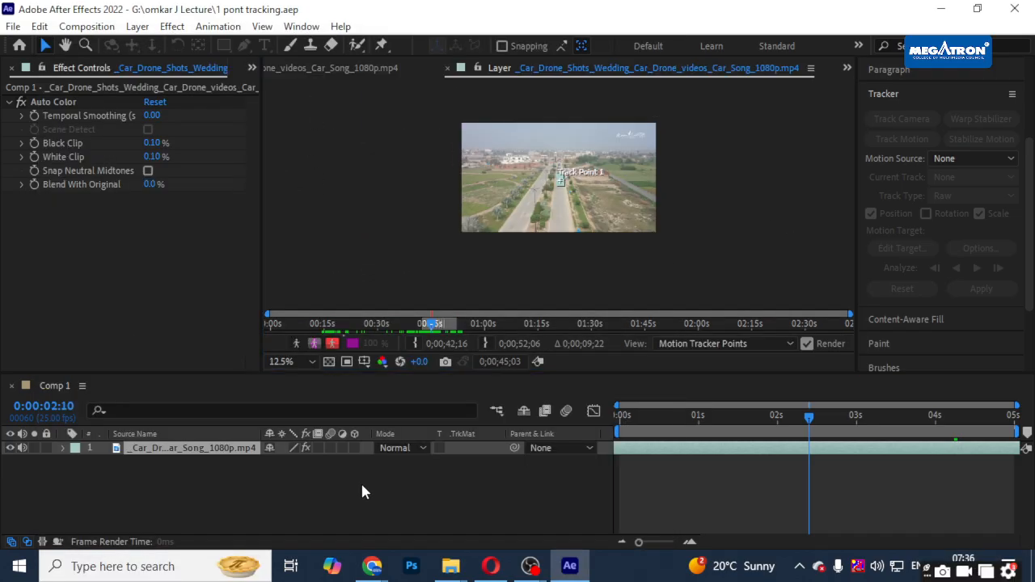
right_click(345, 201)
click(298, 245)
right_click(283, 491)
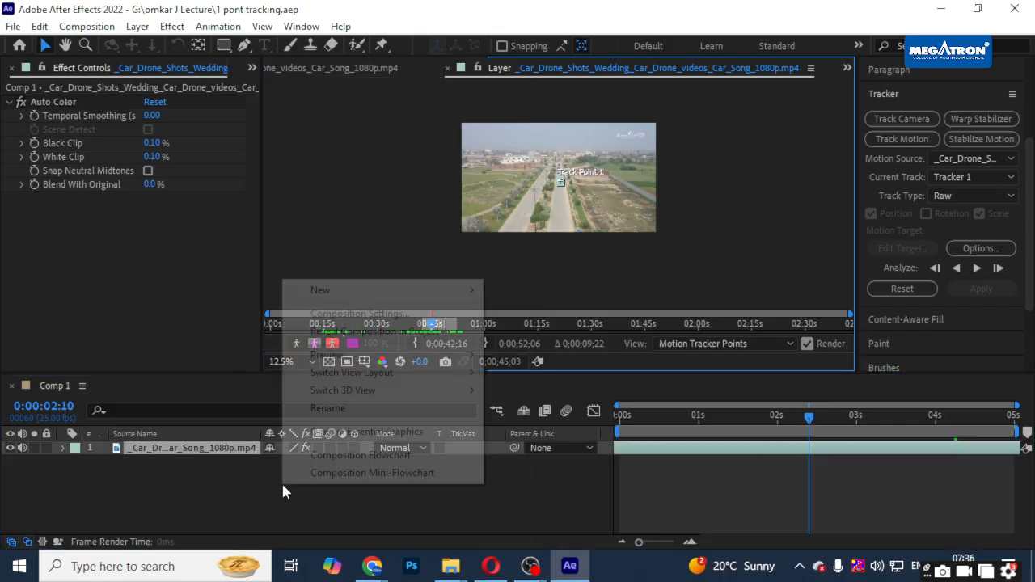
click(356, 315)
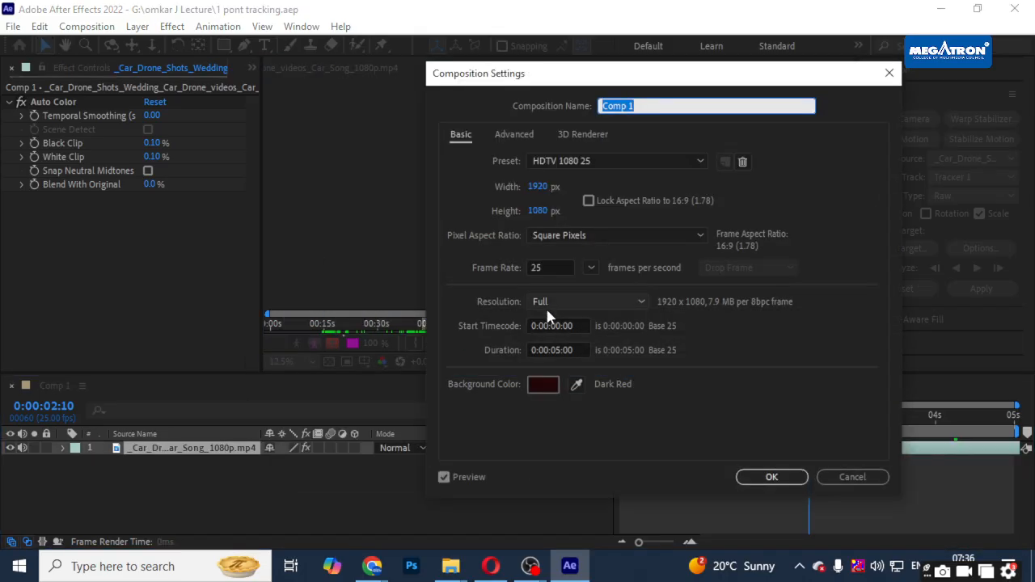
click(561, 350)
key(BackSpace)
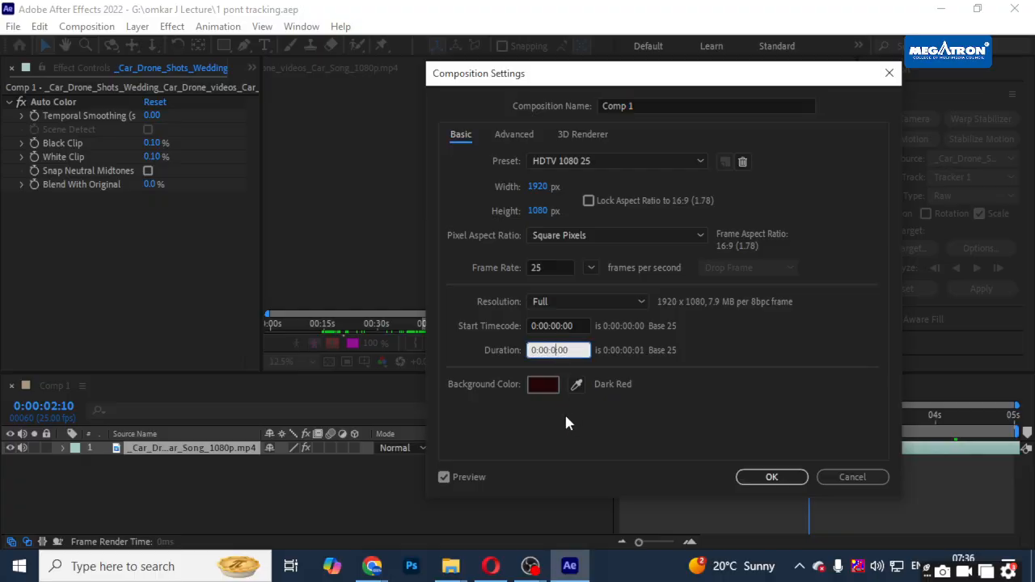
text(2)
click(772, 476)
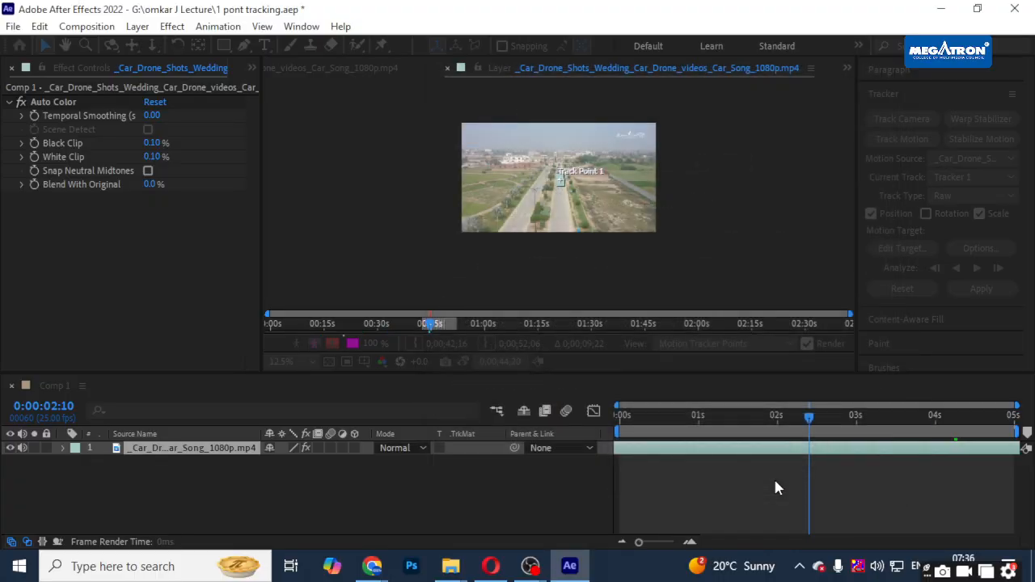
- Scrub through the shortened composition to its last frame at 0:00:01:24 and examine Track Point 1's path on the white car
mouse_move(1007, 418)
mouse_down()
mouse_move(772, 394)
mouse_move(590, 396)
mouse_move(1007, 417)
mouse_up()
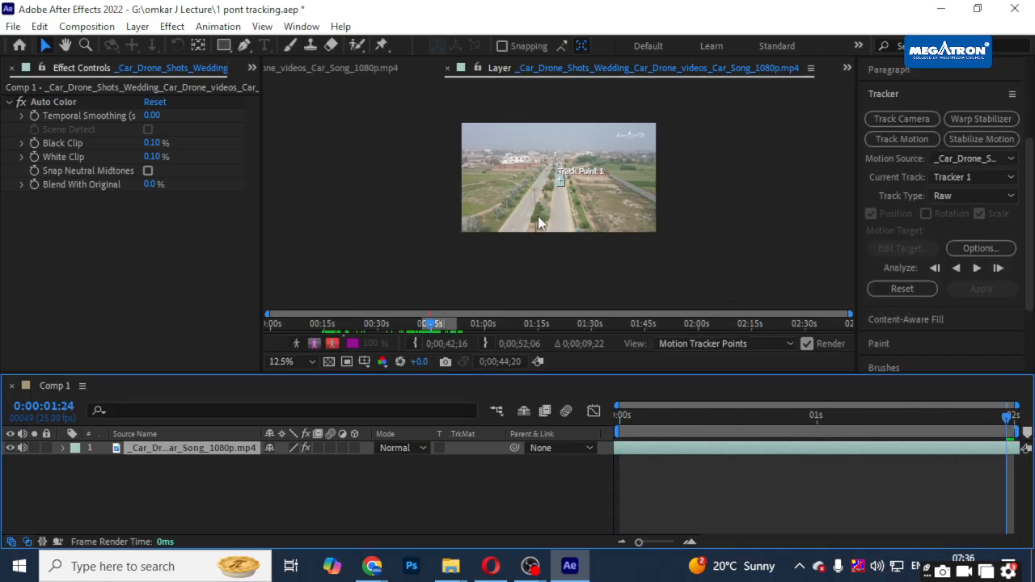
scroll(539, 216, up, 2)
click(547, 71)
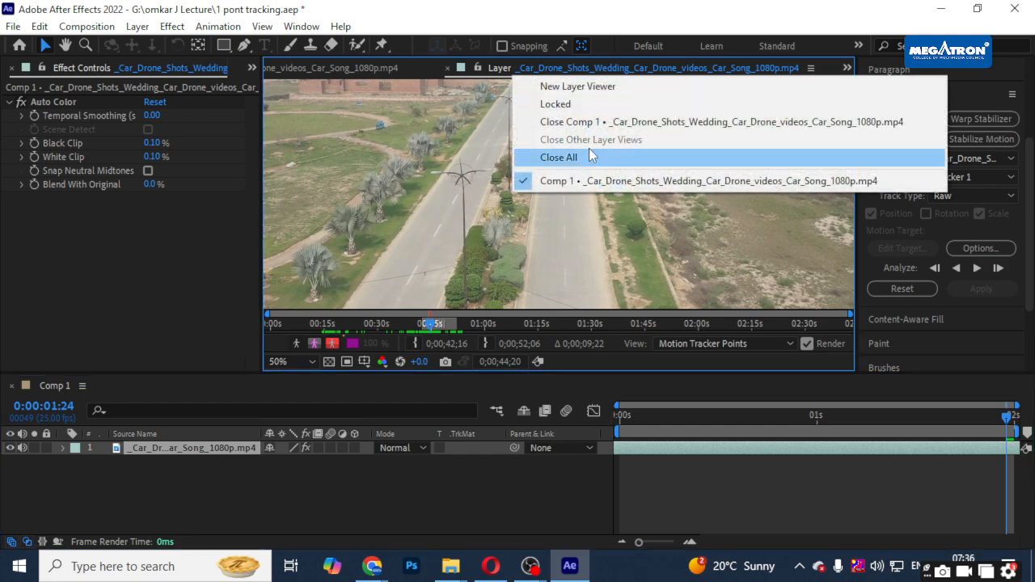
click(540, 71)
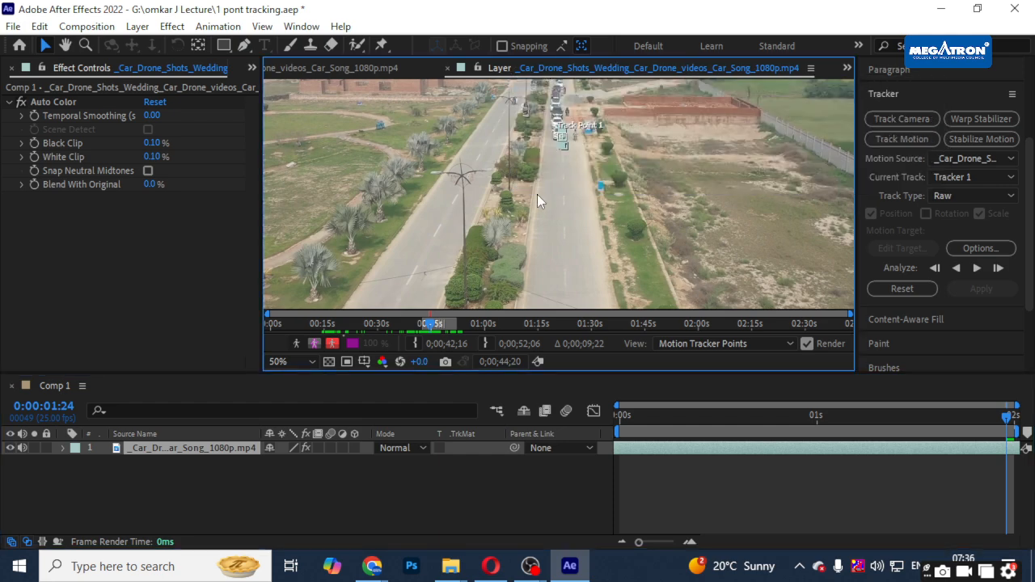
scroll(559, 146, up, 3)
drag(595, 139, 666, 311)
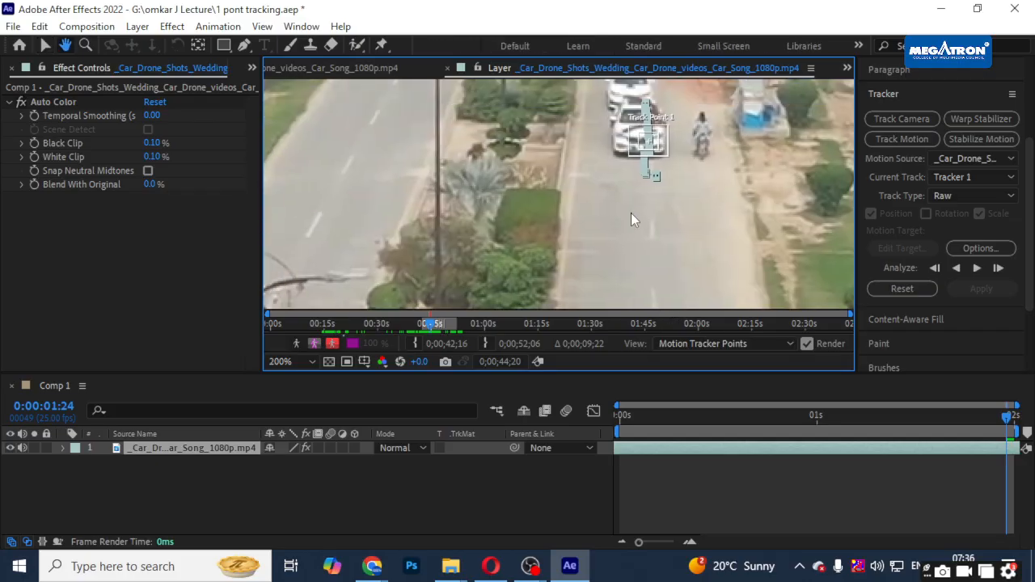
scroll(633, 203, up, 1)
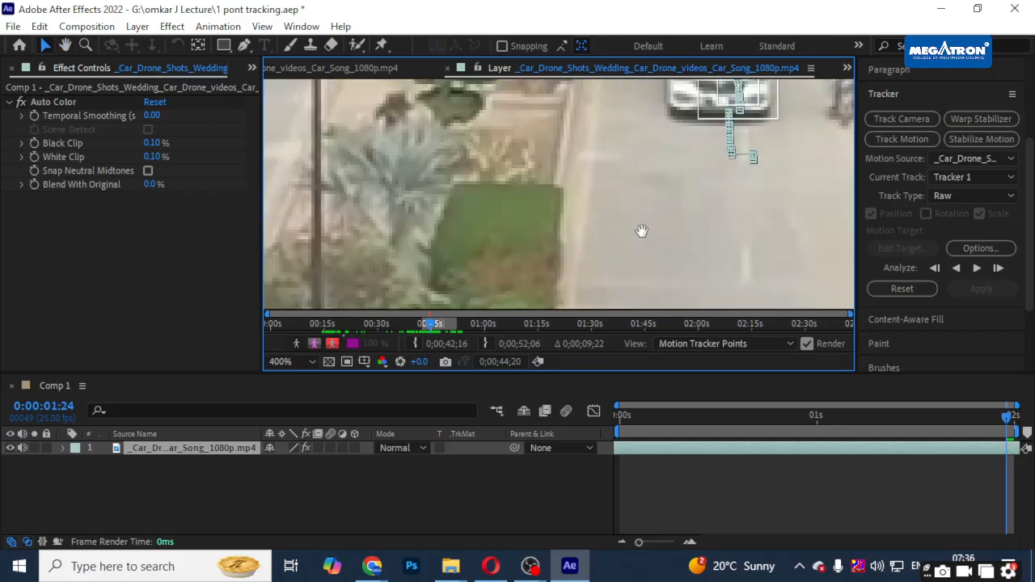
drag(641, 231, 620, 262)
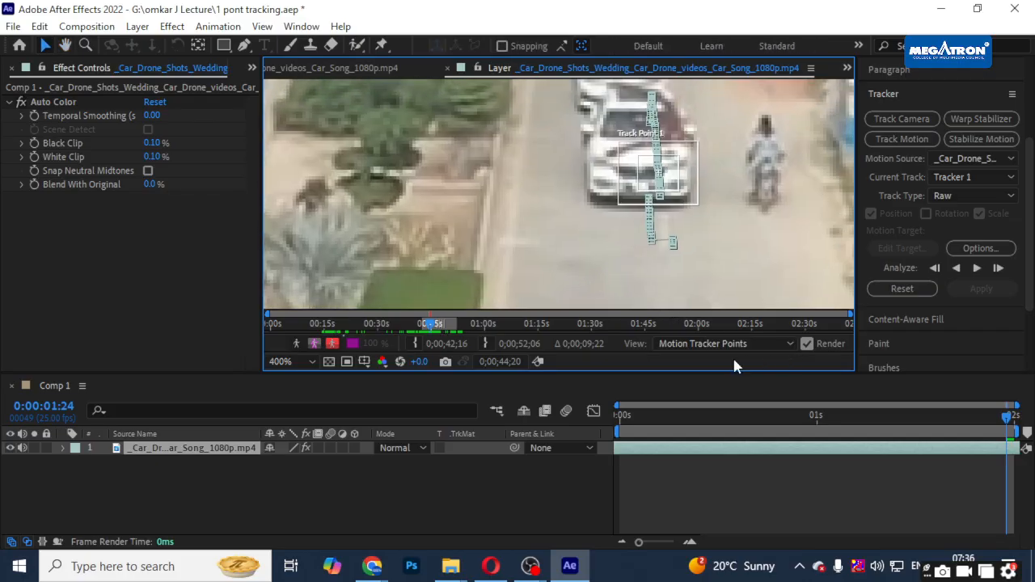
click(785, 416)
drag(694, 426, 1011, 433)
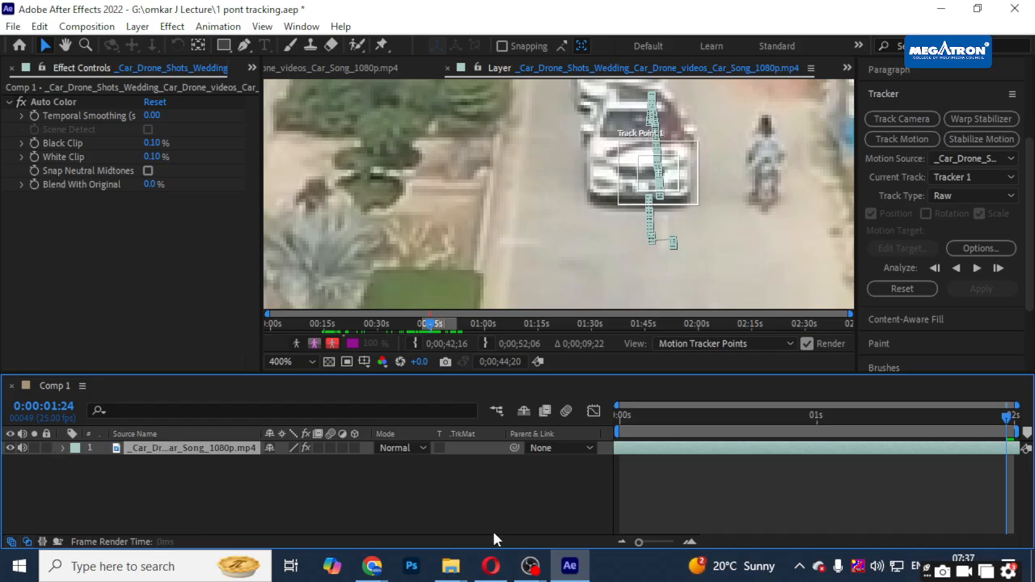
- Split the drone footage layer at 0:00:01:24 and delete the leftover end piece
key(ctrl+d)
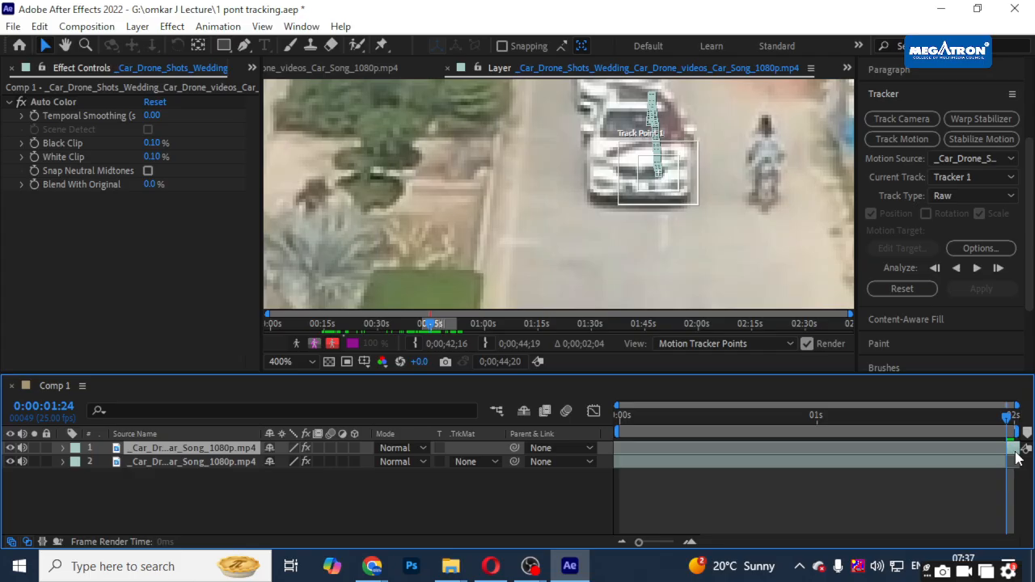
key(Delete)
mouse_move(1007, 416)
mouse_down()
mouse_move(624, 414)
mouse_move(1008, 417)
mouse_up()
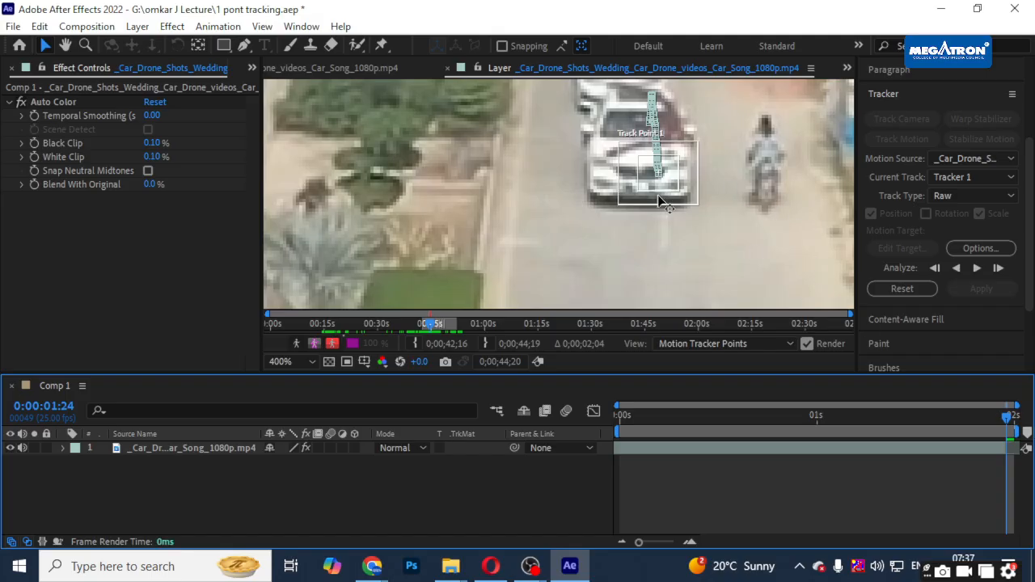
- Add a null object to Comp 1
right_click(123, 482)
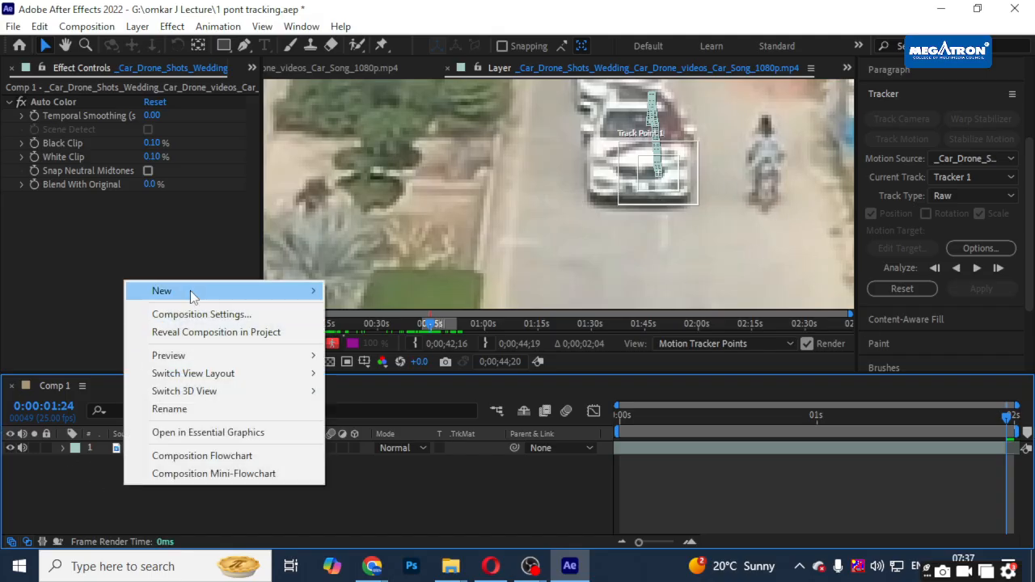
mouse_move(190, 290)
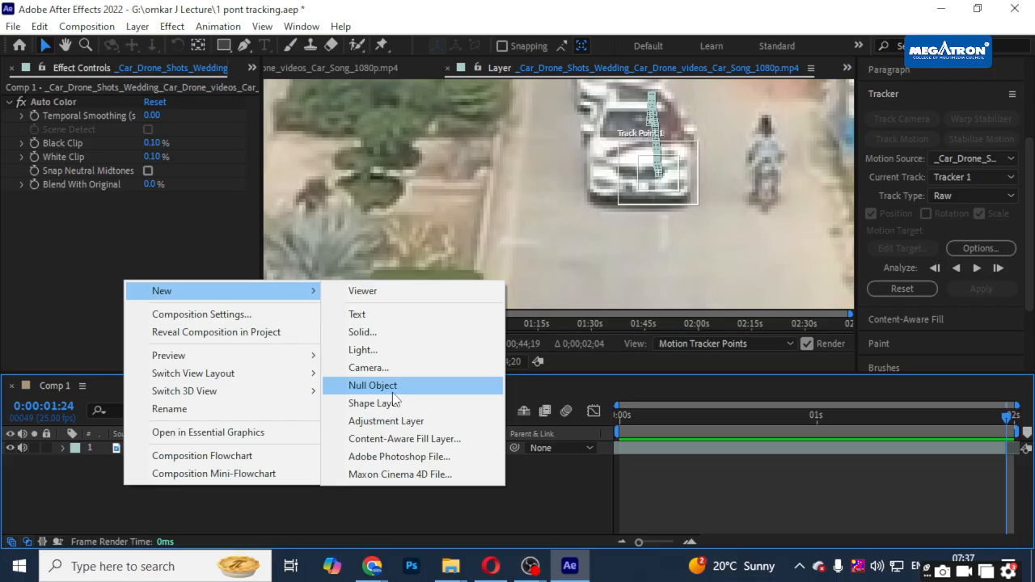
click(392, 393)
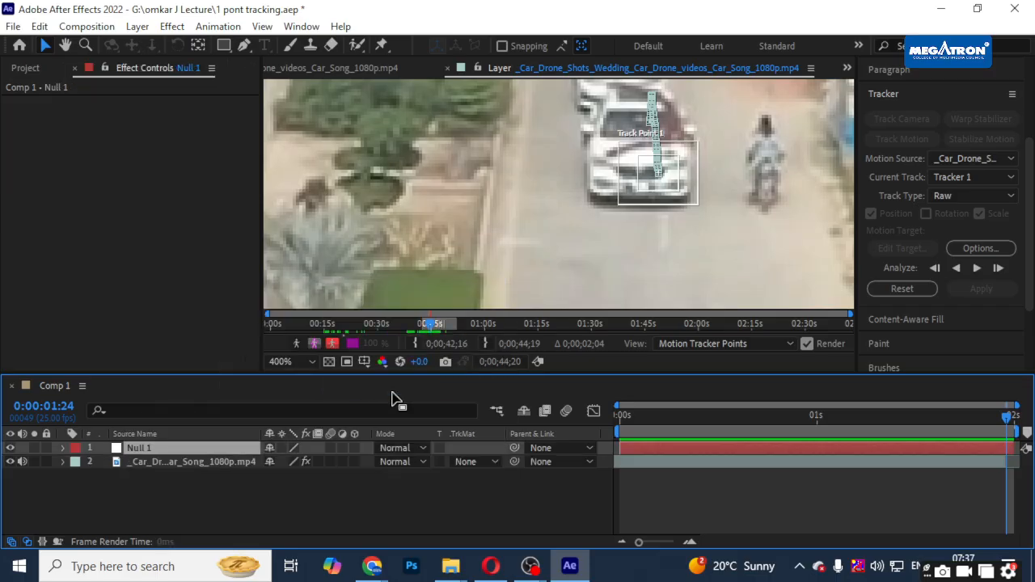
- Inspect the drone footage layer's property groups and show the footage with its track point in the Layer viewer
click(63, 462)
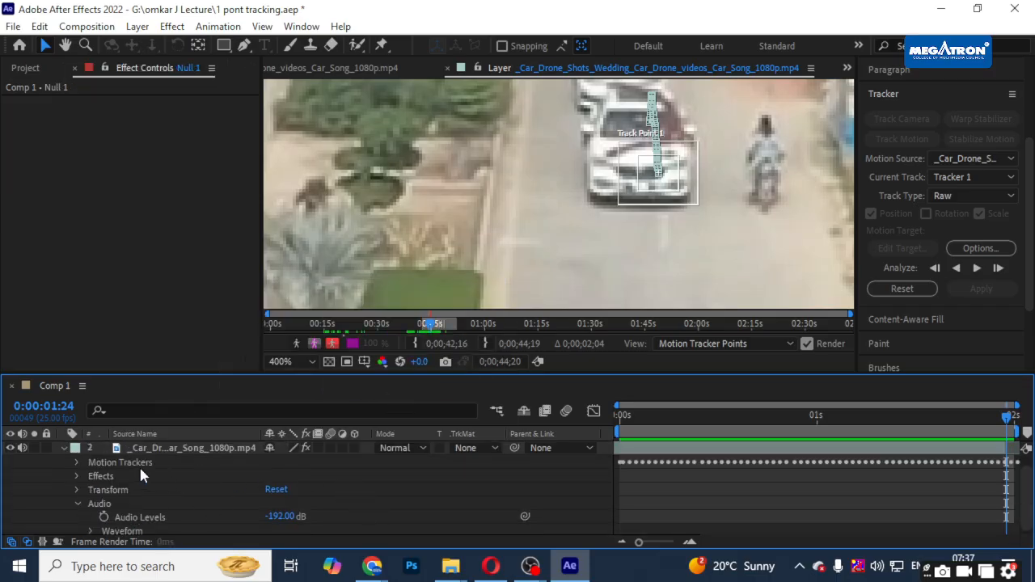
click(64, 448)
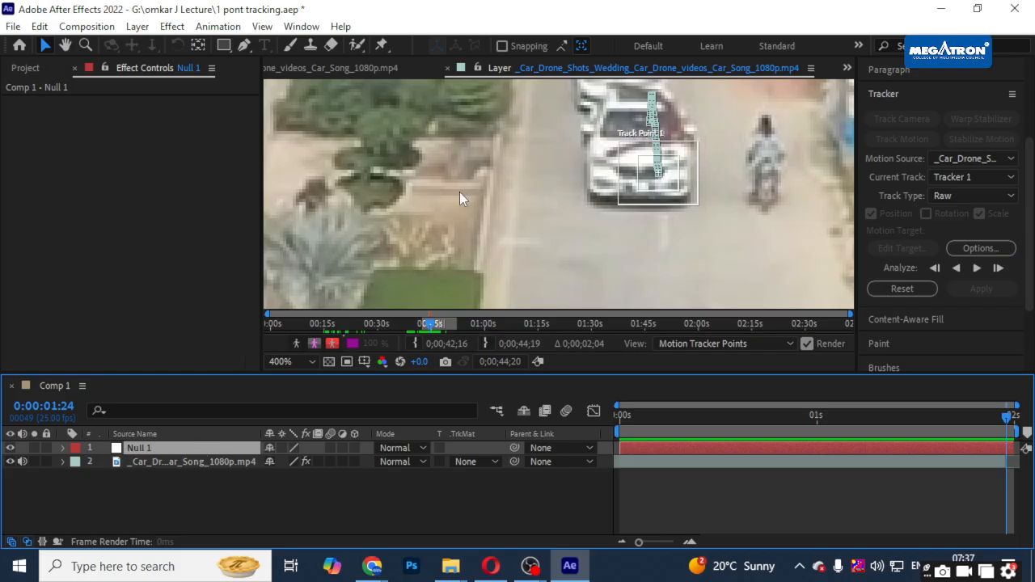
click(241, 462)
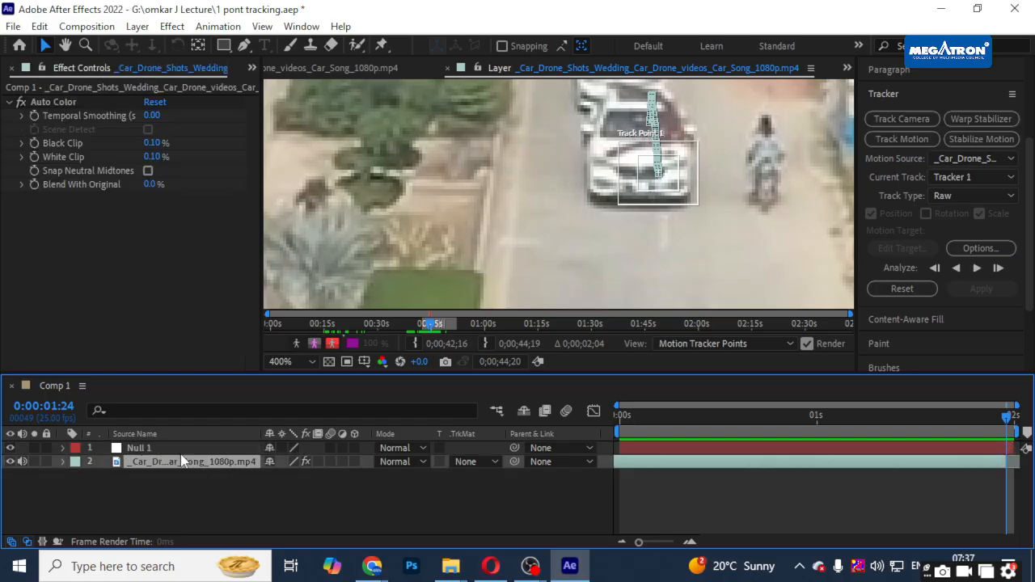
click(183, 449)
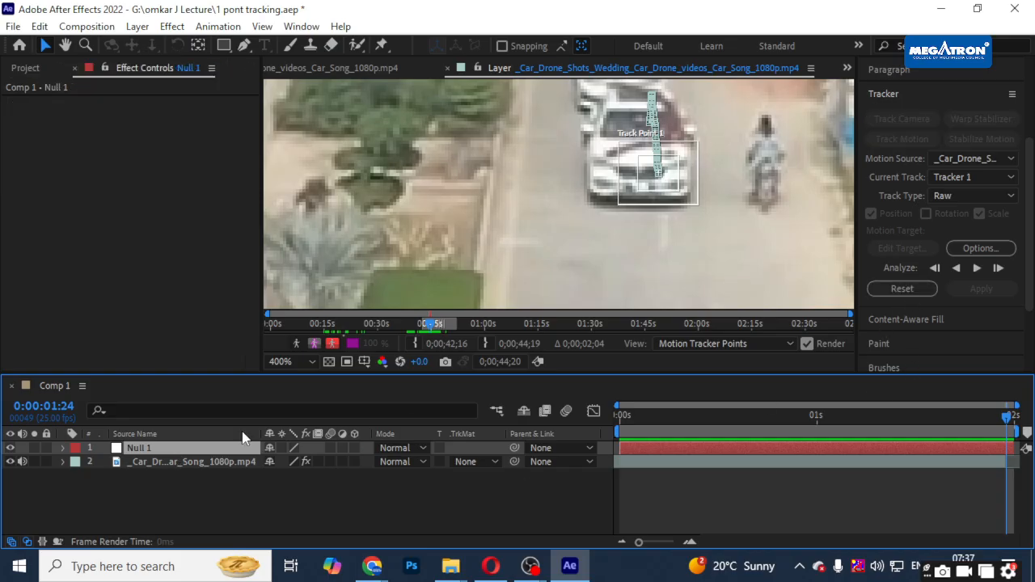
click(178, 462)
double_click(178, 464)
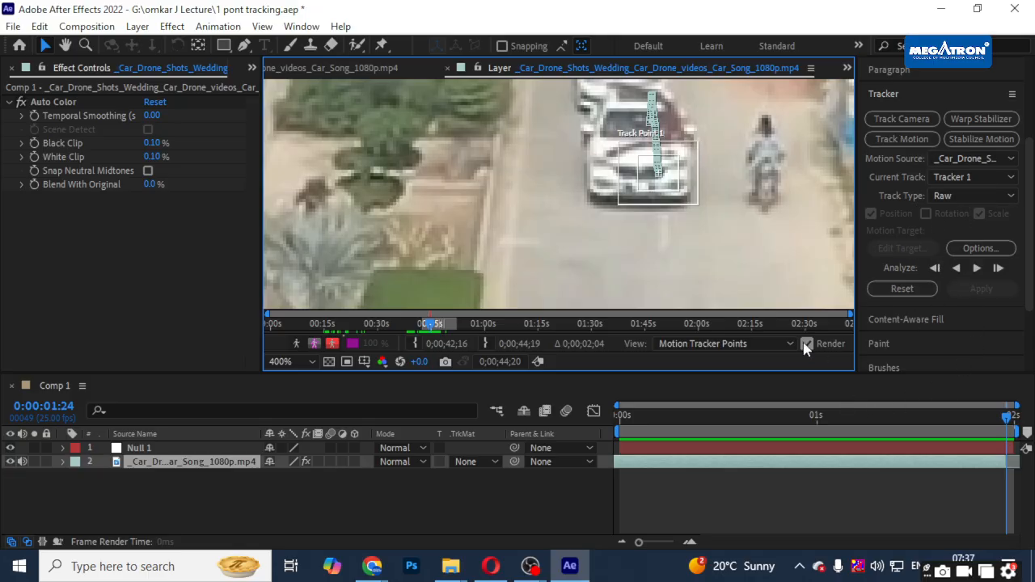
- Go to the first frame, 0:00:00:00, and expand the drone footage layer to select its Motion Trackers group
drag(632, 429, 617, 424)
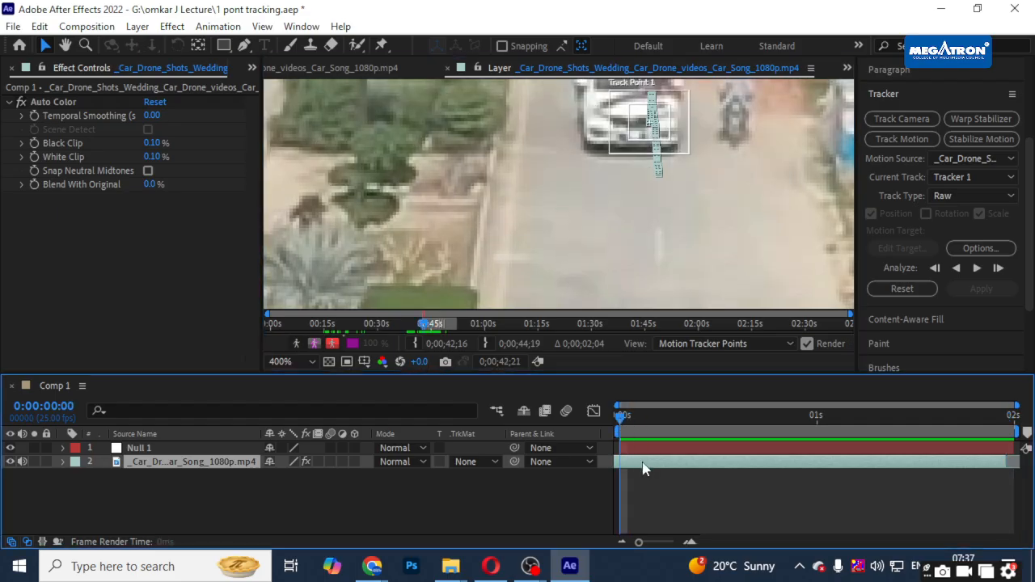
click(55, 460)
click(63, 461)
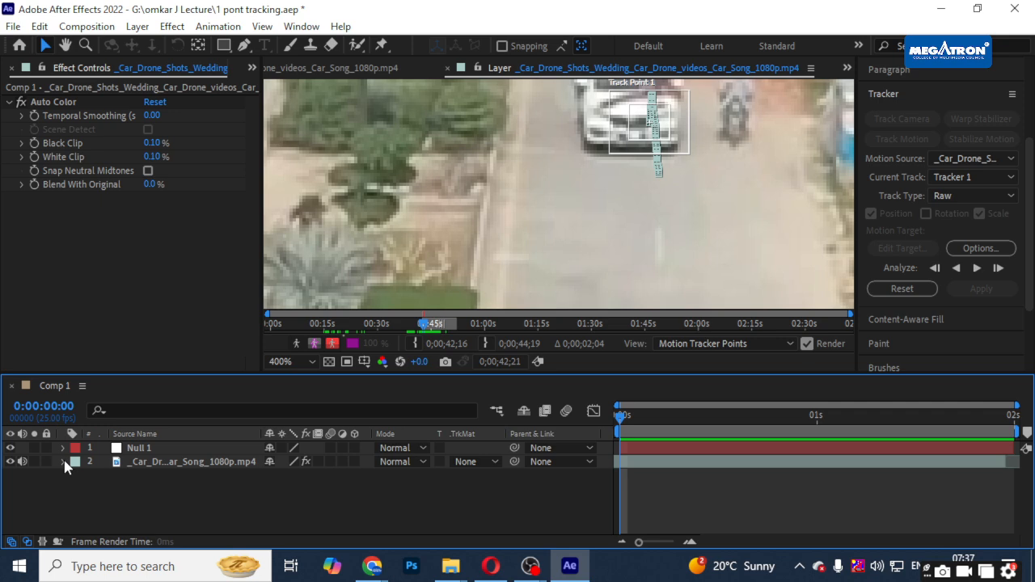
scroll(82, 481, down, 1)
click(104, 464)
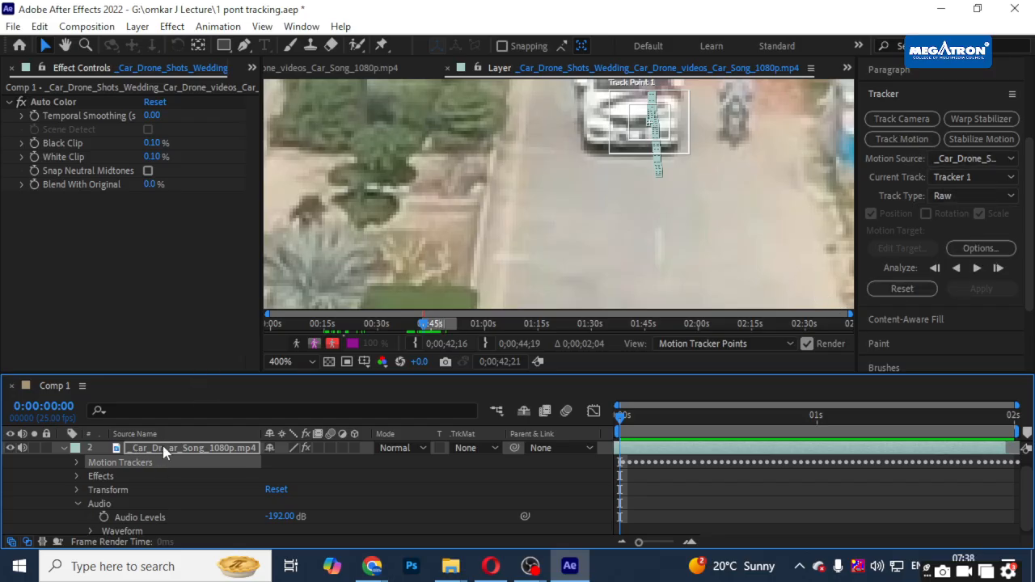
key(ctrl+alt+shift+y)
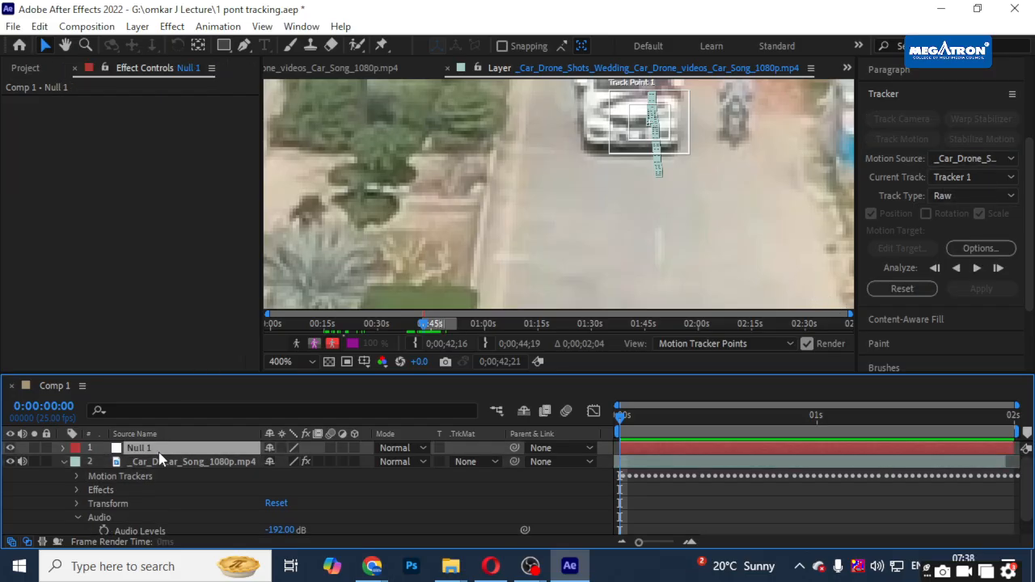
double_click(153, 447)
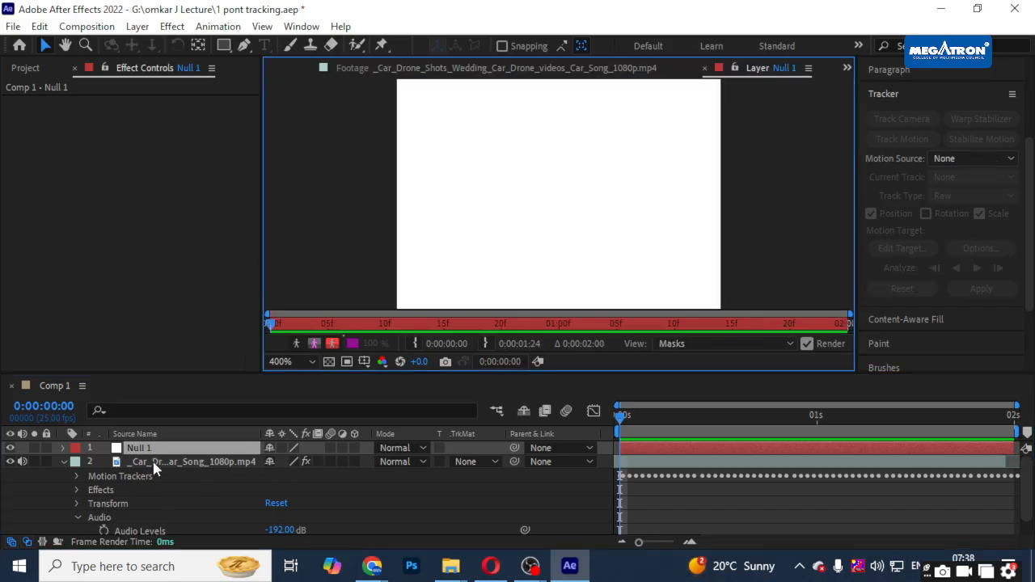
double_click(152, 464)
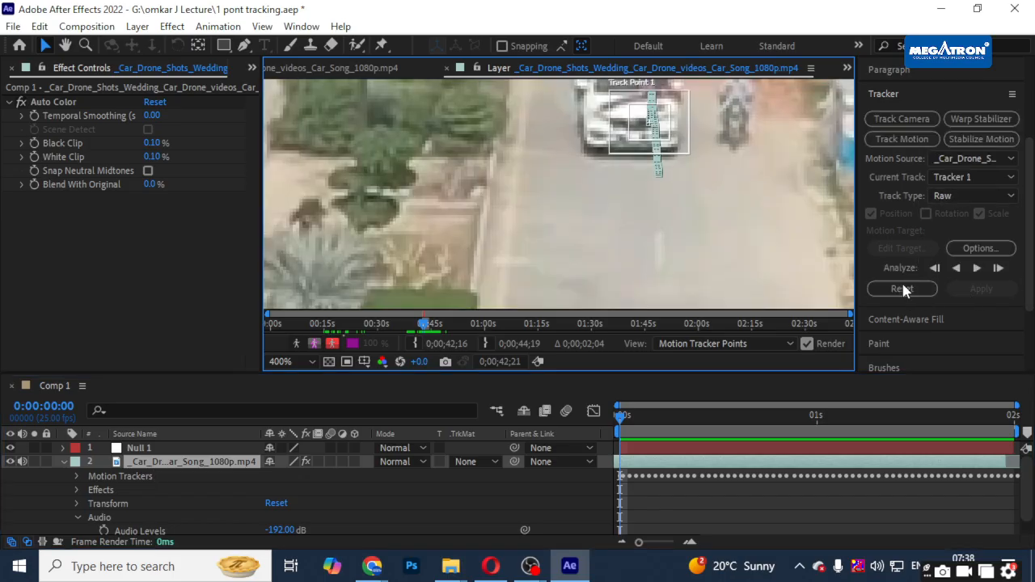
- Examine the Tracker's options, track types and motion sources with the drone footage layer selected
click(1011, 94)
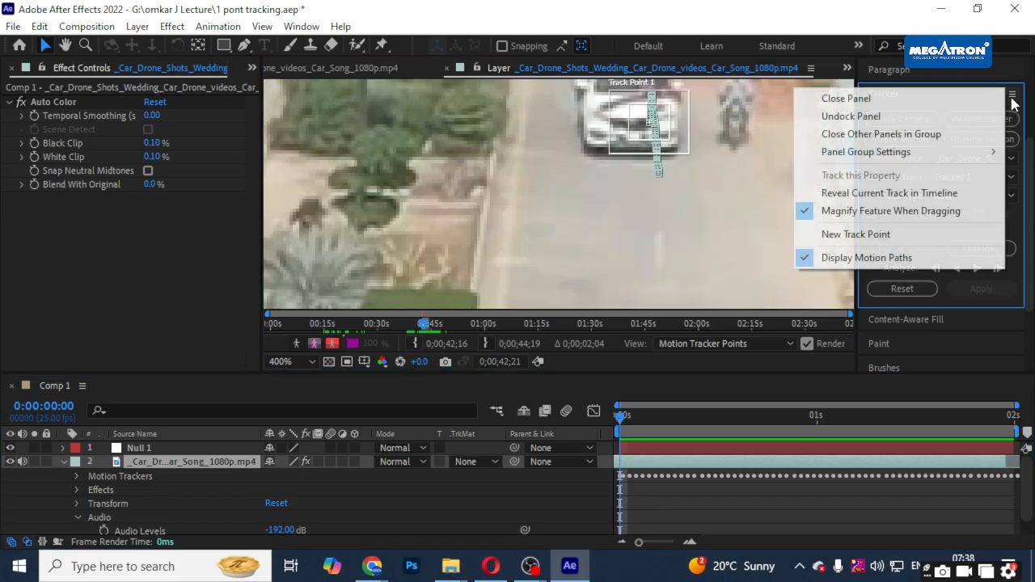
click(1028, 118)
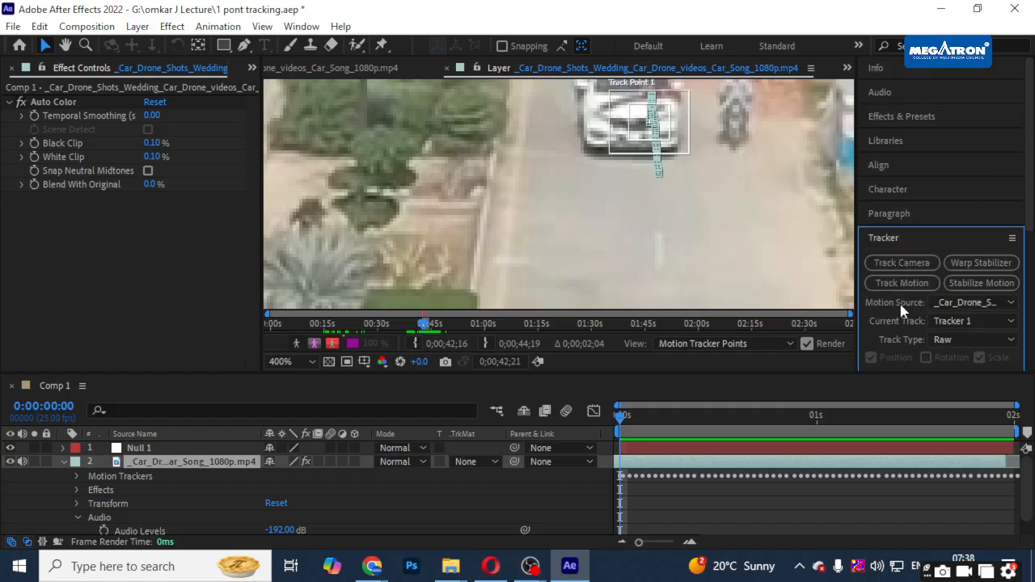
click(956, 340)
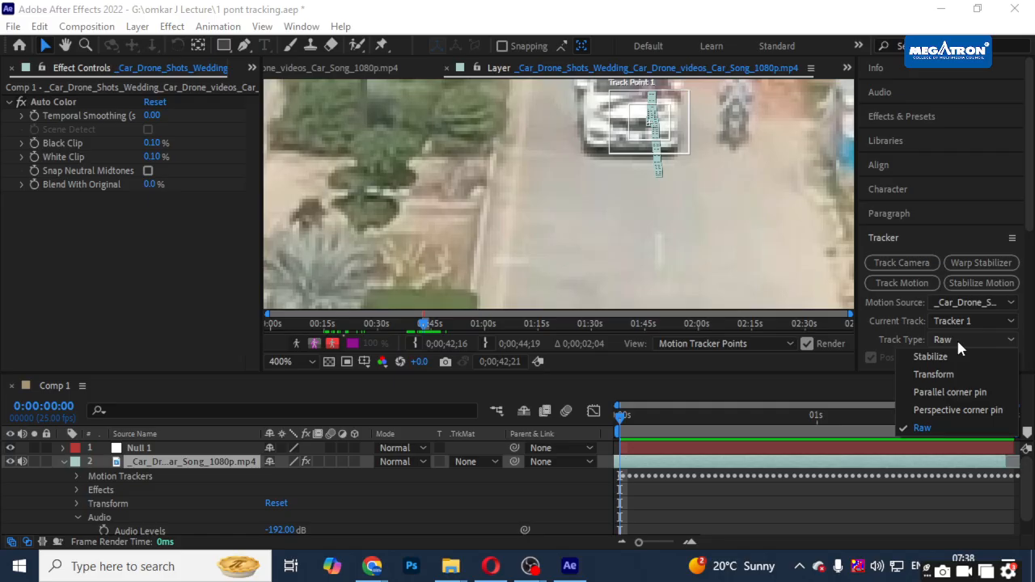
click(897, 334)
scroll(897, 312, down, 5)
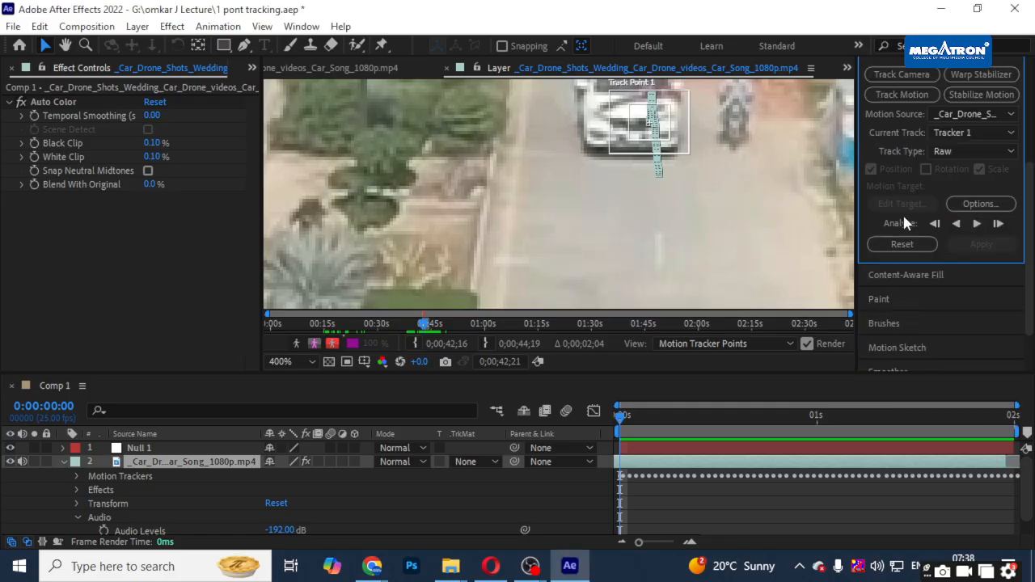
click(651, 467)
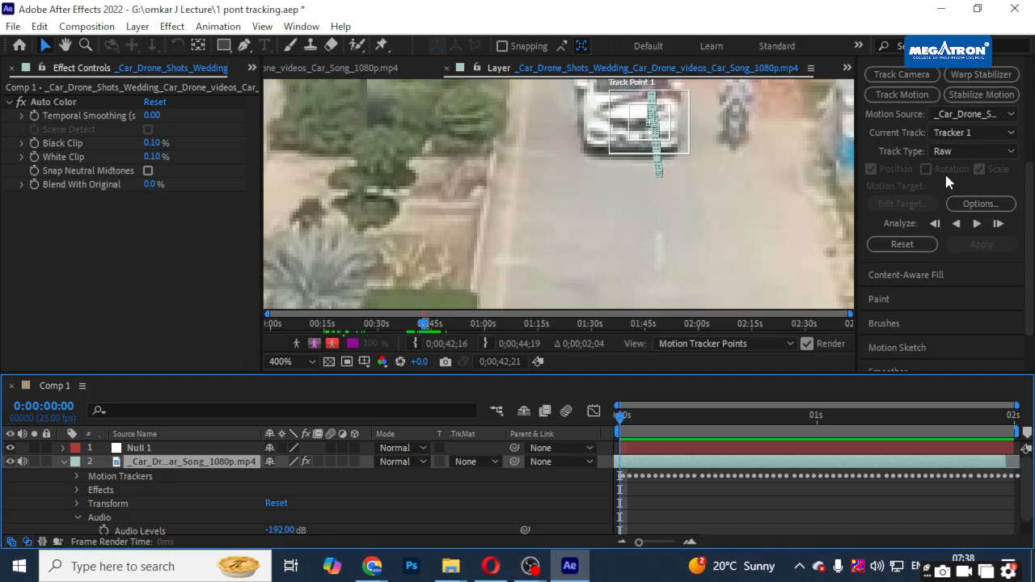
scroll(946, 180, up, 5)
scroll(922, 239, down, 4)
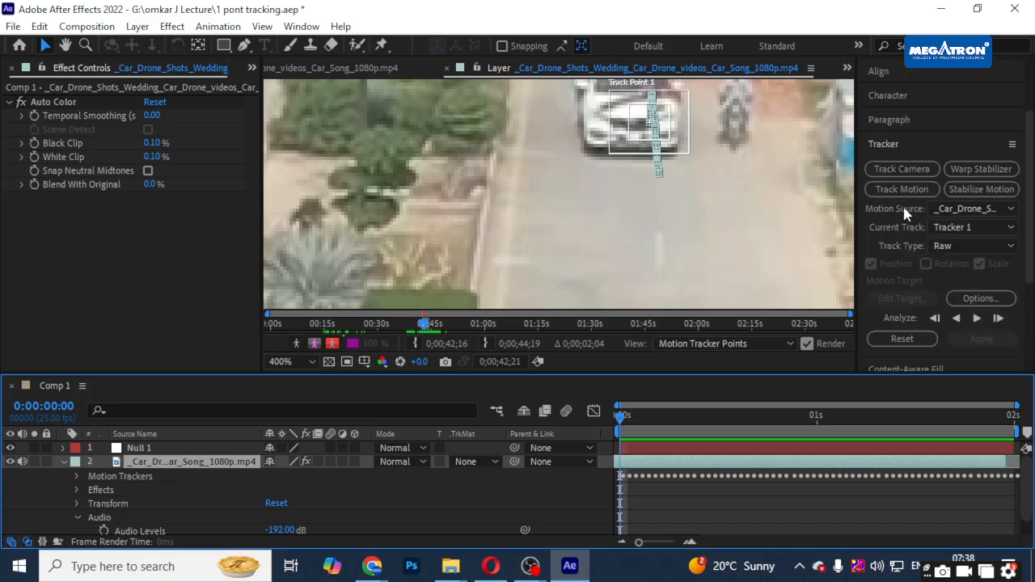
click(1010, 210)
click(833, 265)
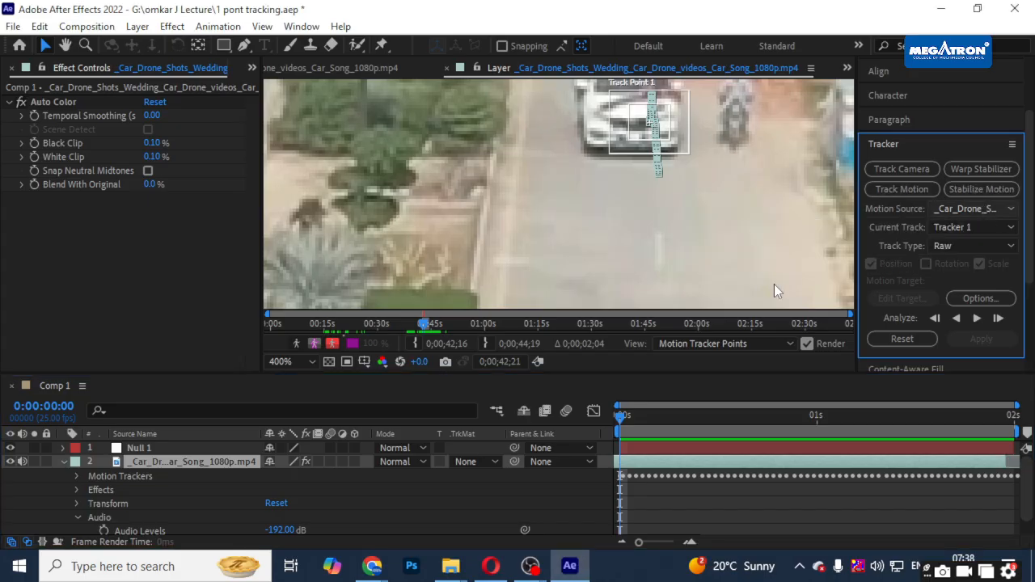
- Select Null 1, review the motion source, and try the Transform track type for Tracker 1
click(180, 448)
click(1010, 210)
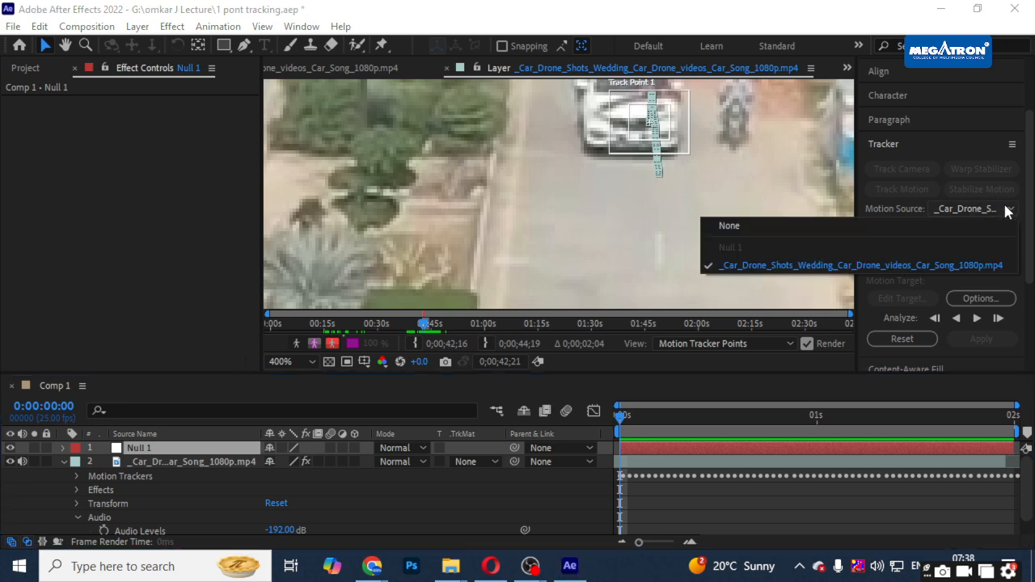
click(871, 267)
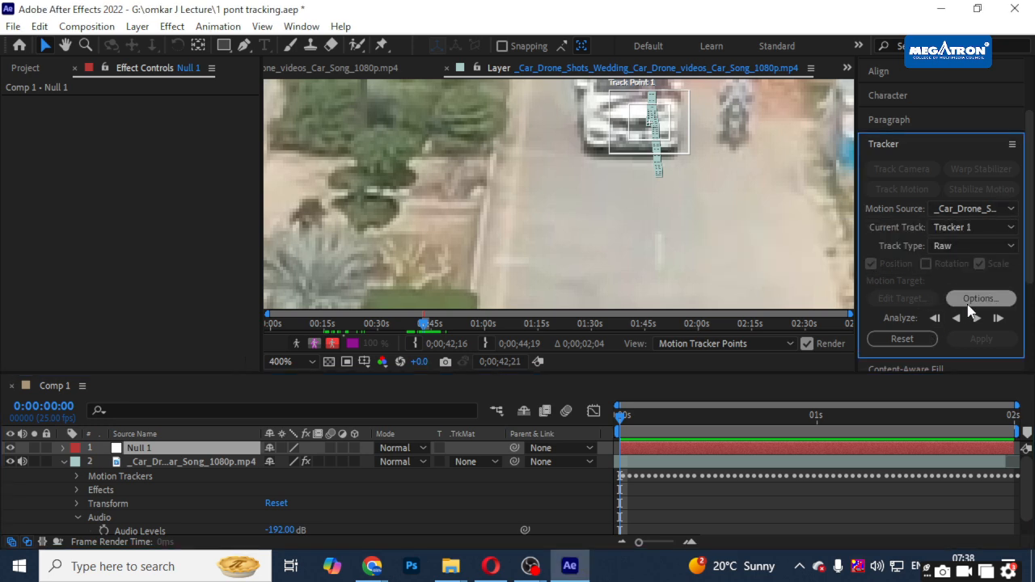
click(973, 227)
click(973, 226)
click(974, 245)
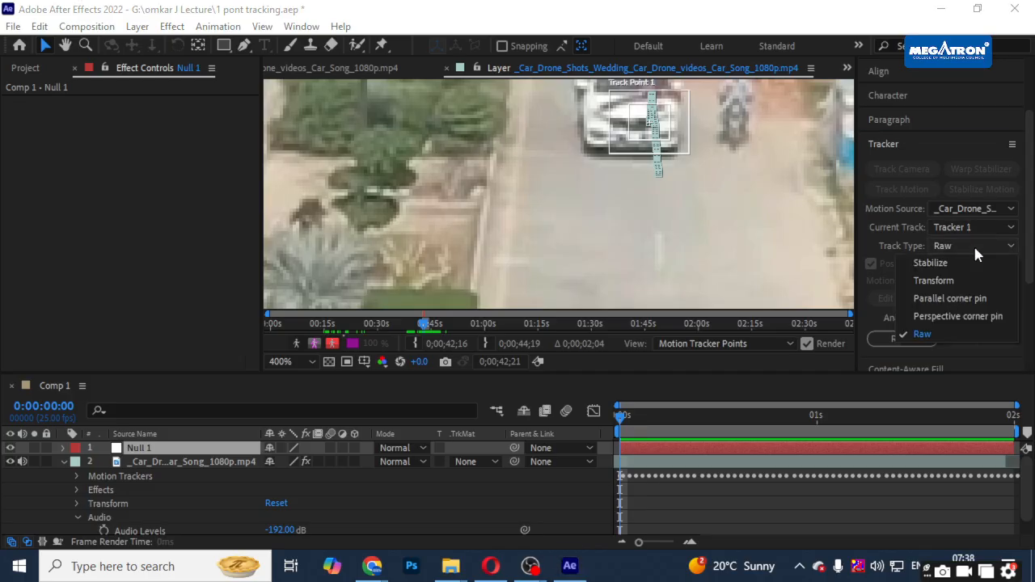
click(974, 247)
click(975, 247)
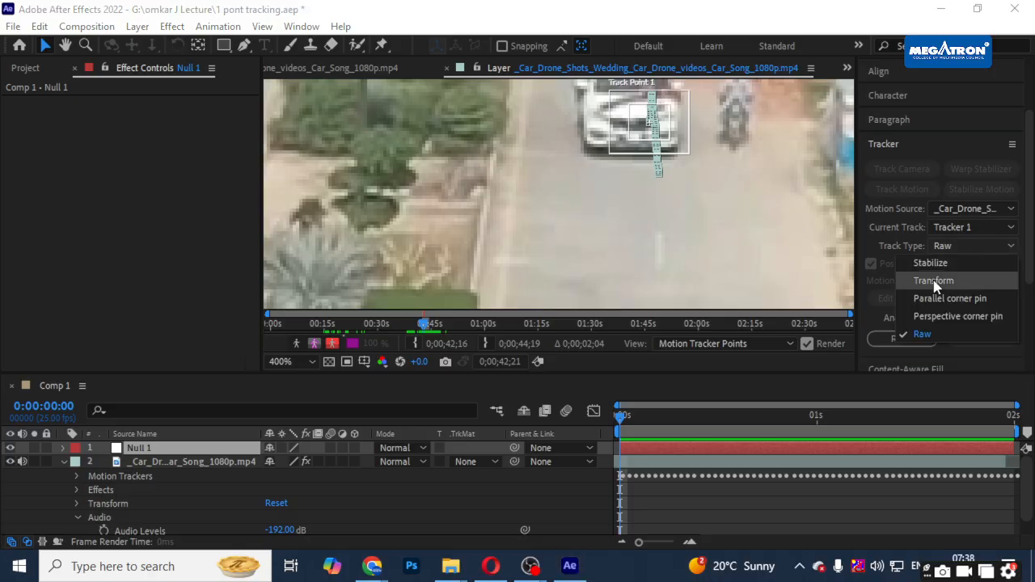
click(934, 280)
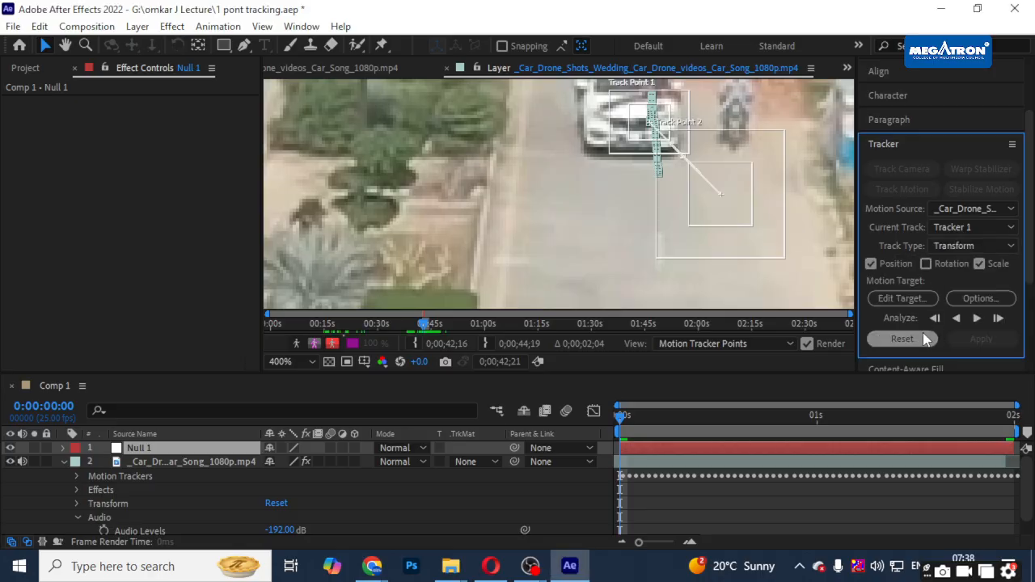
click(923, 334)
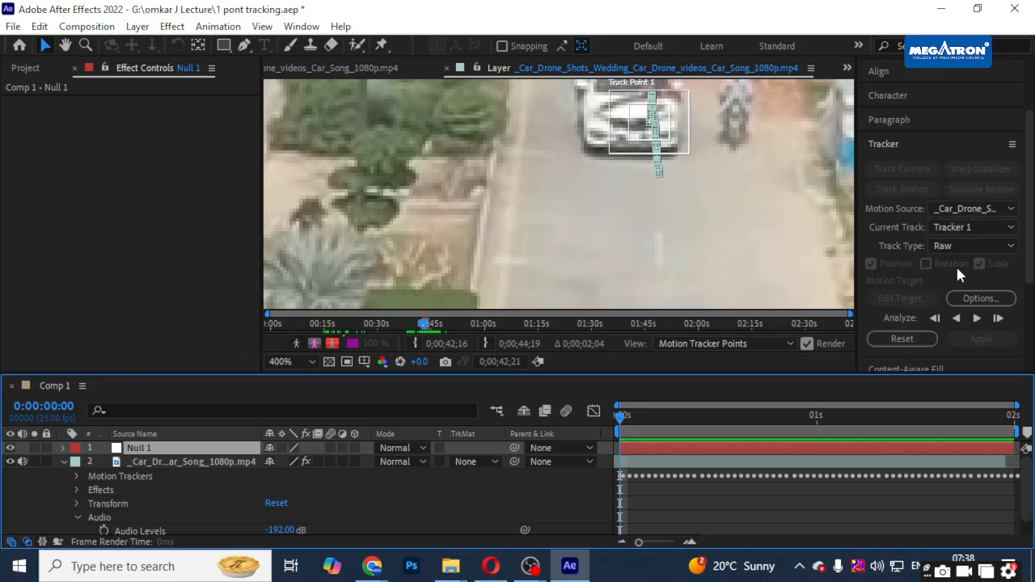
- Reselect the drone footage layer and check the Tracker's current track, track types and availability of the target settings
scroll(924, 295, down, 3)
scroll(925, 297, up, 5)
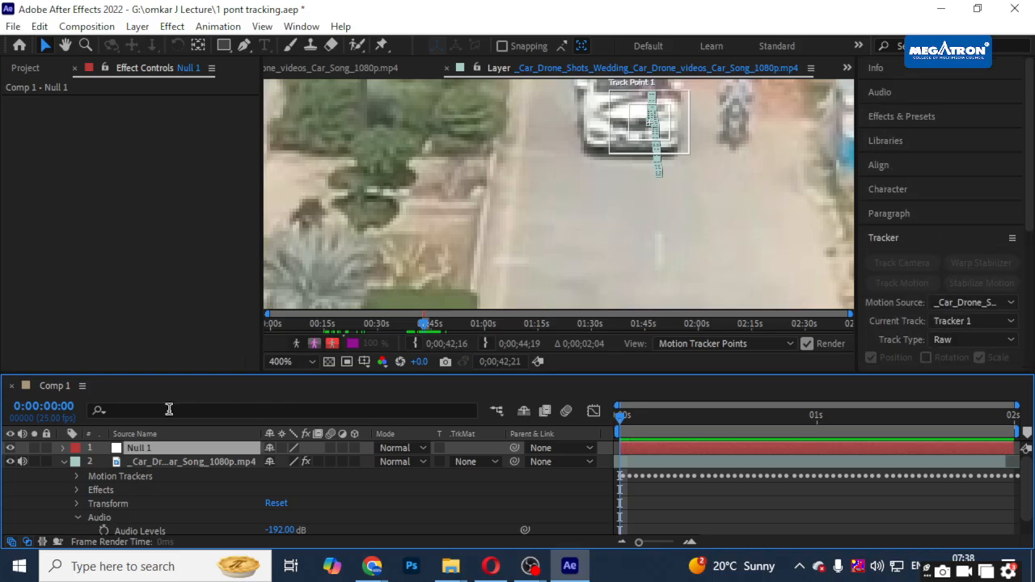
click(181, 465)
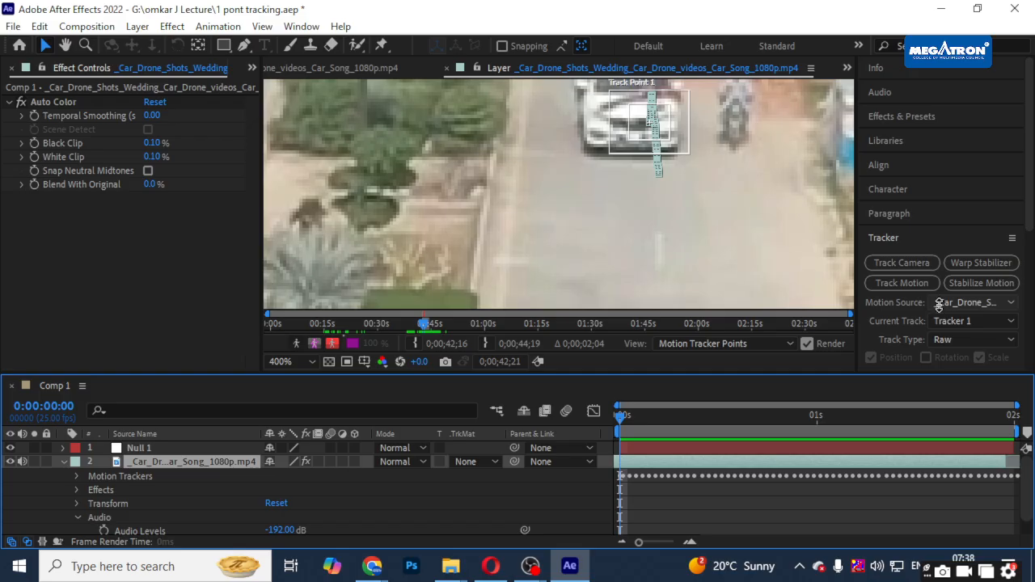
scroll(904, 311, down, 3)
scroll(898, 300, up, 3)
scroll(904, 314, down, 2)
click(301, 26)
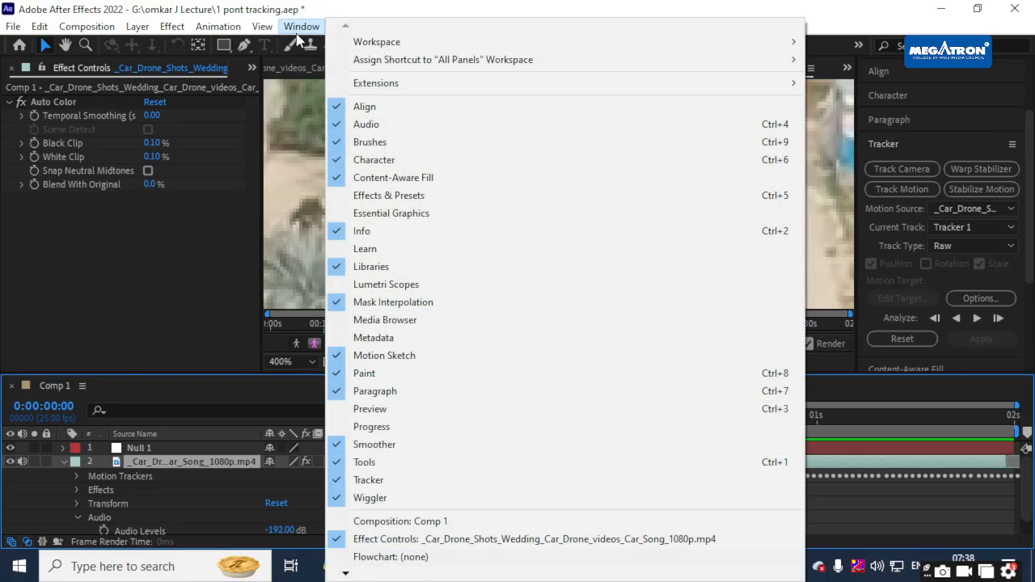
mouse_move(399, 47)
click(180, 43)
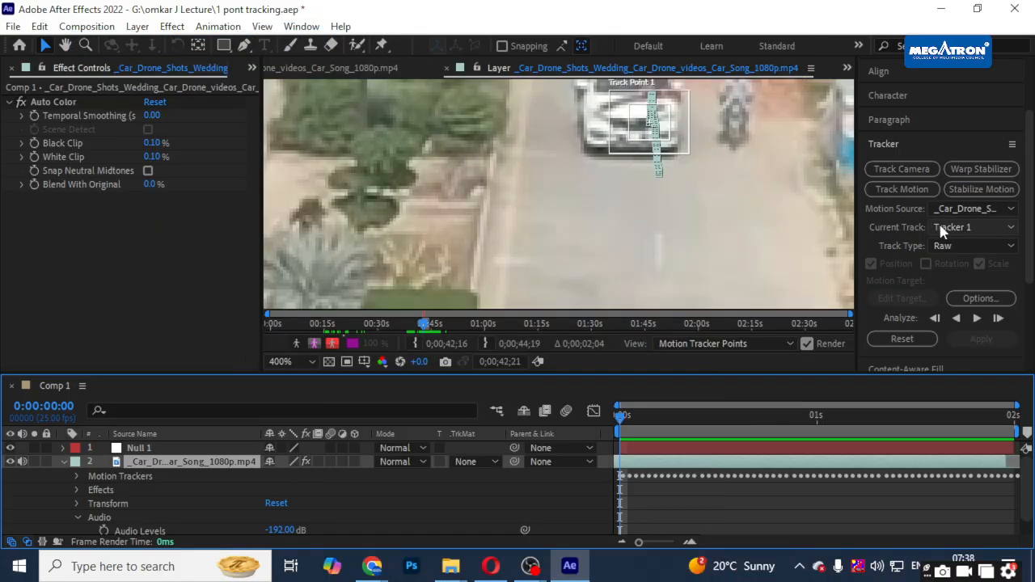
click(966, 226)
click(965, 228)
click(958, 242)
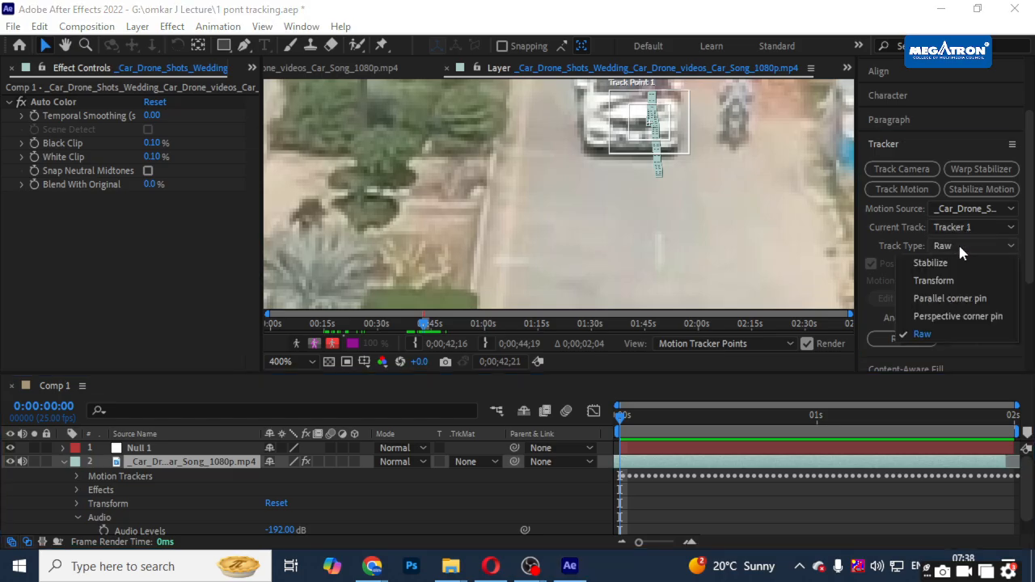
click(958, 242)
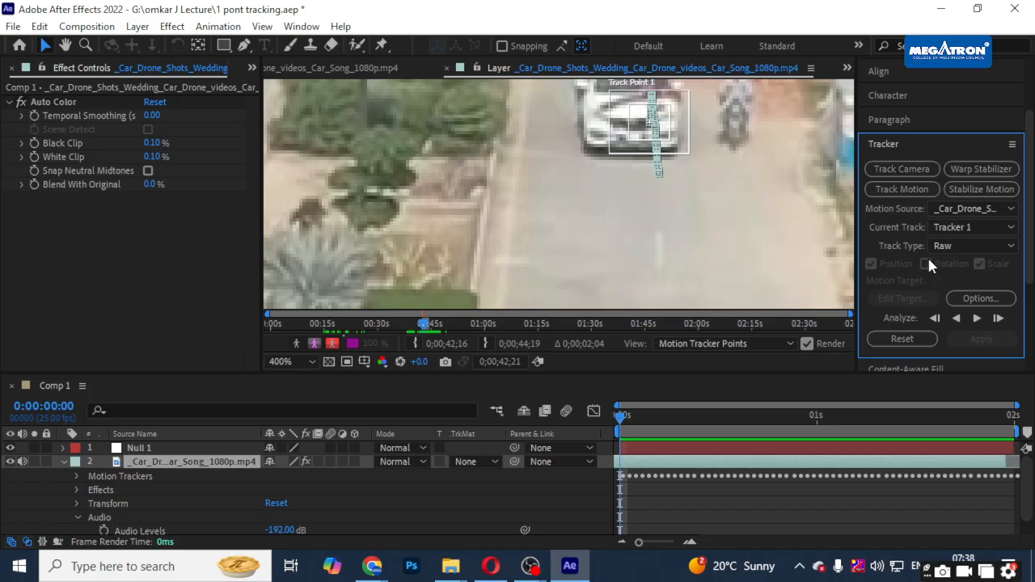
- Expand the drone footage layer's Motion Trackers group down to Track Point 1, select Tracker 1, and check its motion source
click(648, 450)
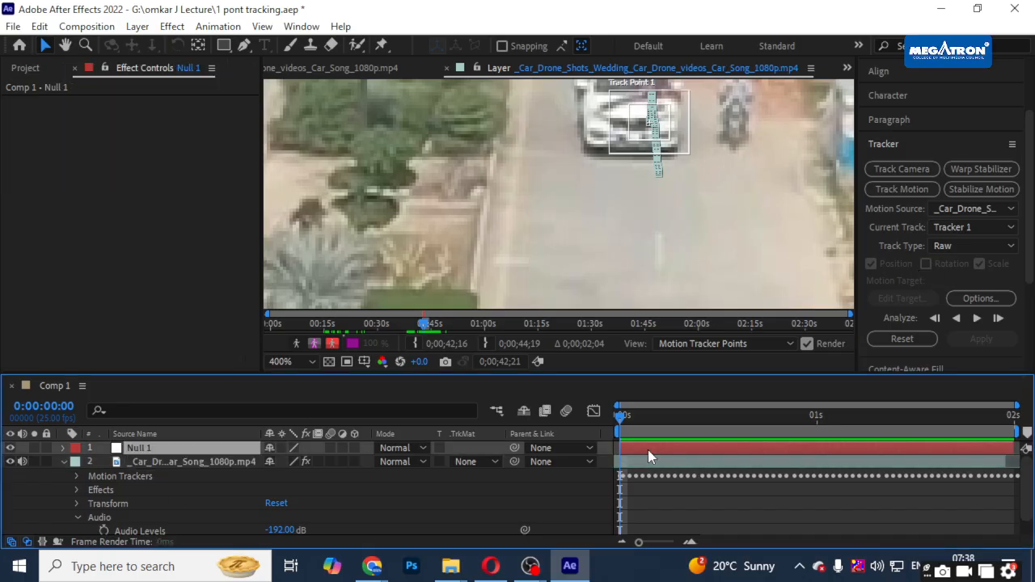
click(76, 476)
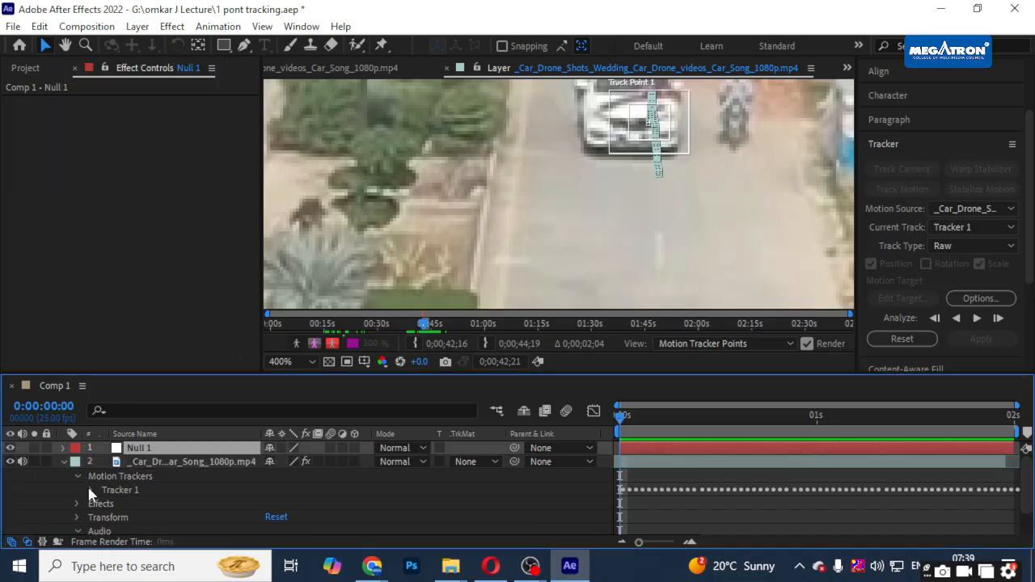
click(90, 490)
click(115, 490)
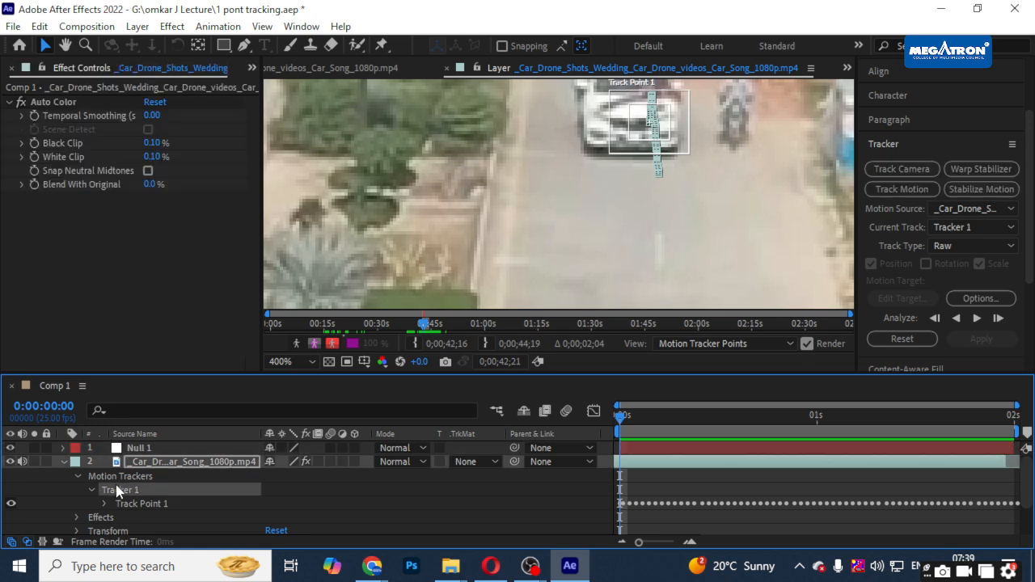
click(978, 209)
click(979, 210)
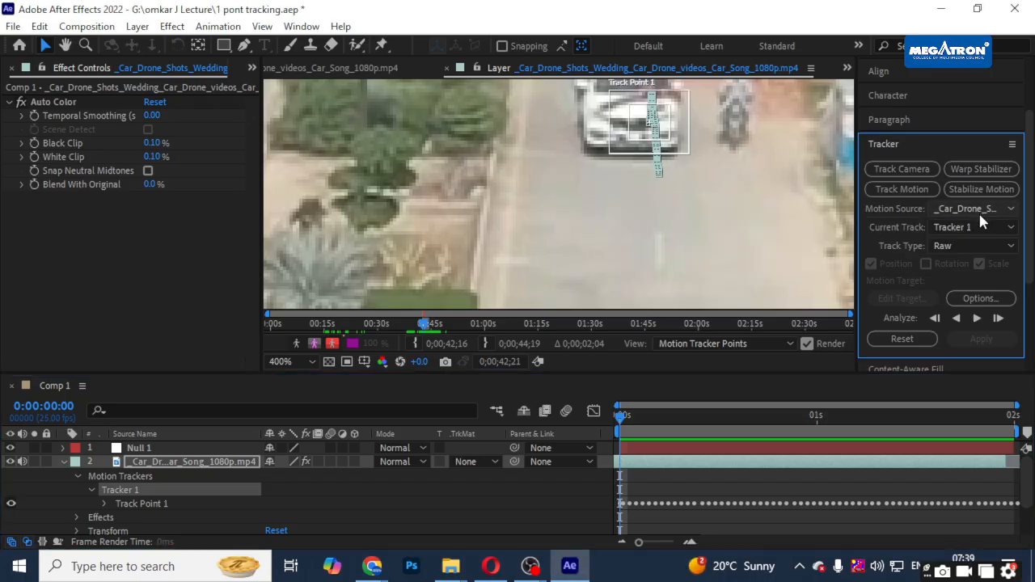
scroll(973, 348, down, 3)
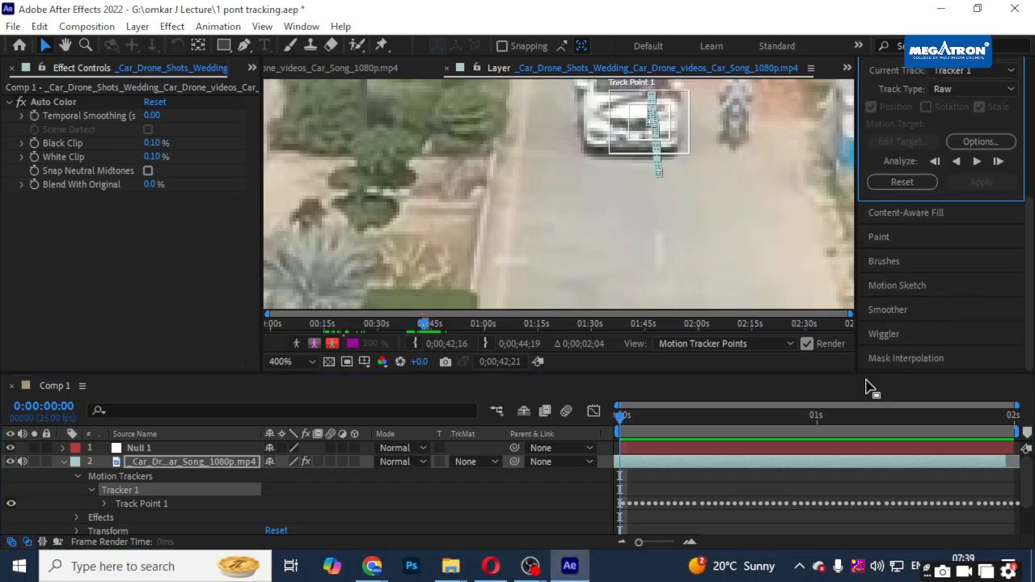
- Try a new Track Motion tracker on the drone footage layer and delete the added tracker
click(639, 463)
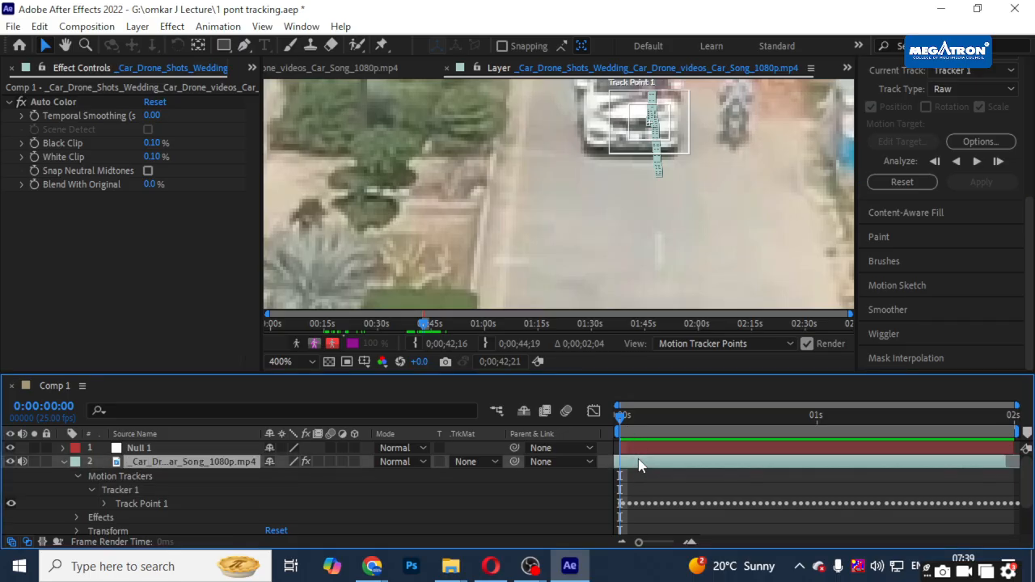
key(Return)
key(Return)
key(Return)
key(Return)
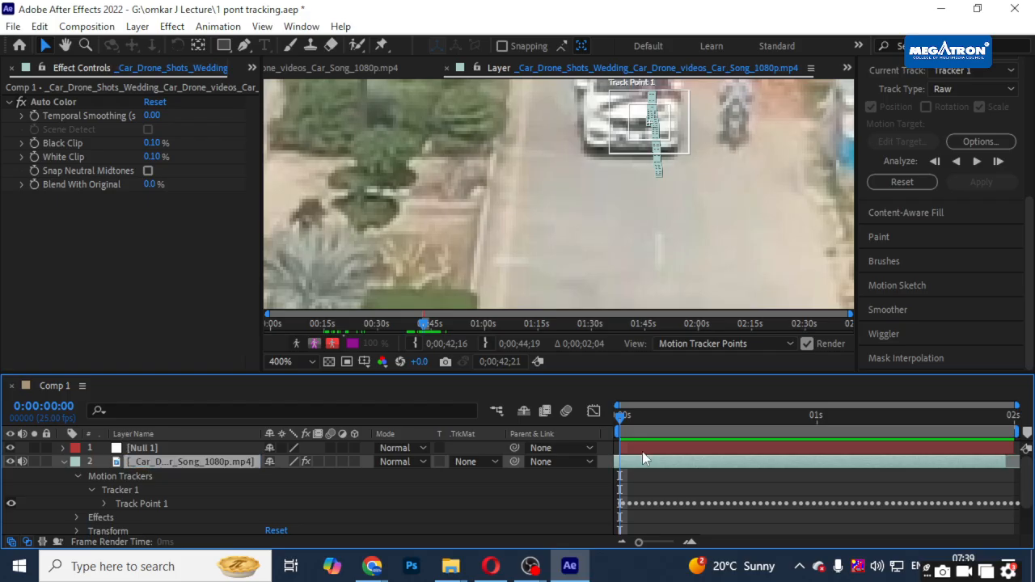
scroll(945, 184, up, 3)
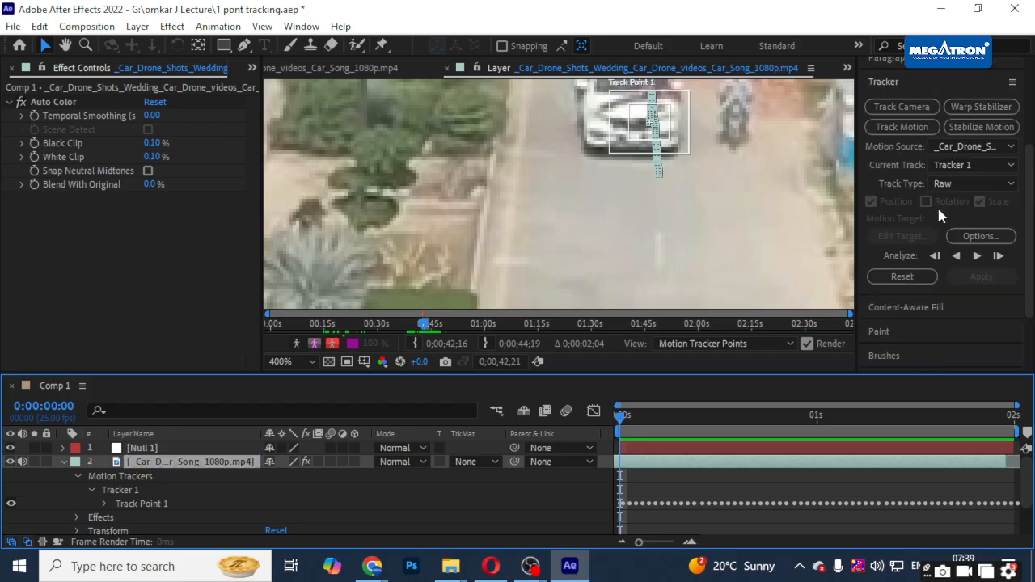
click(918, 130)
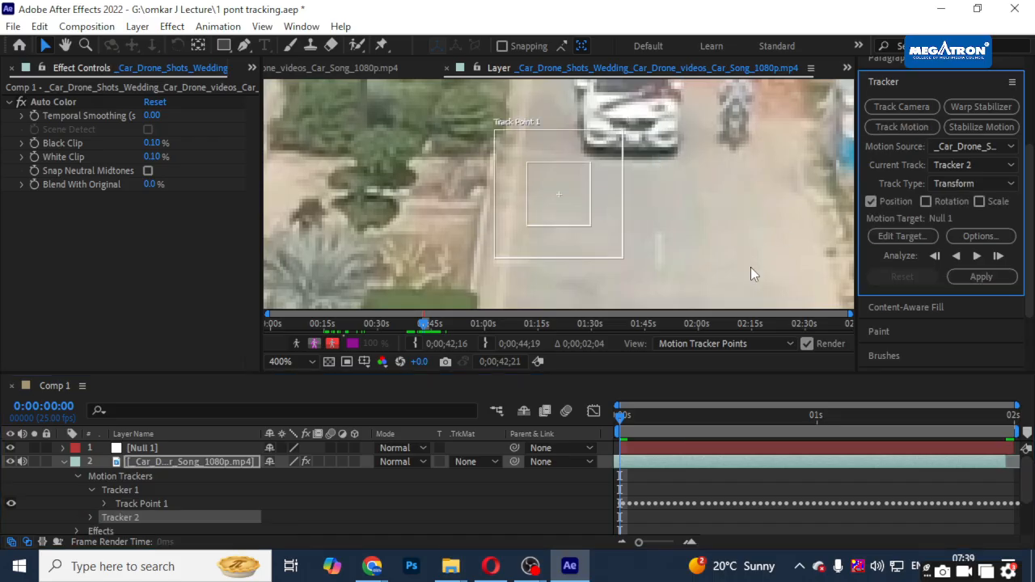
key(Delete)
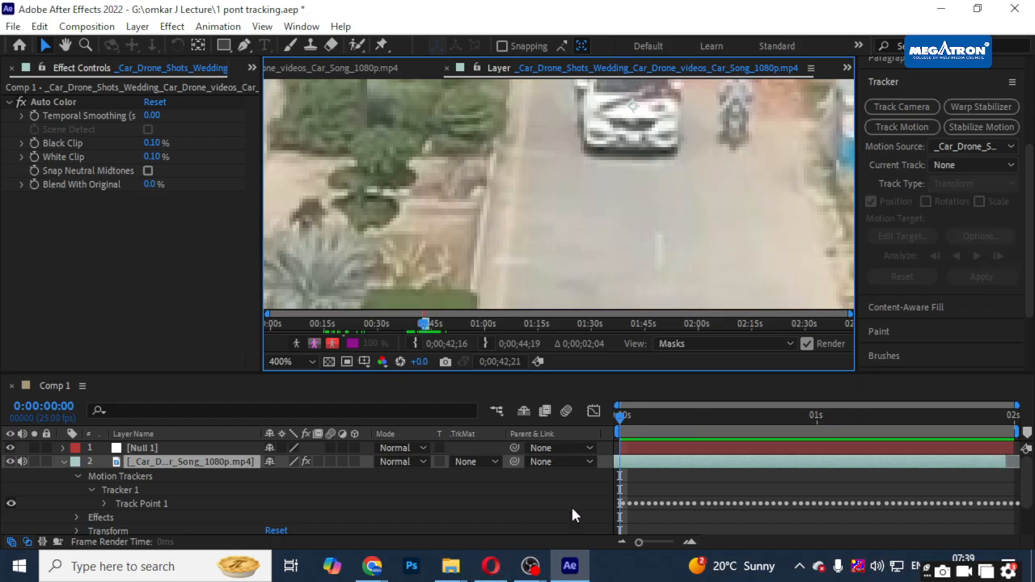
- Select Null 1, check the available motion sources, and set the Tracker's current track to Tracker 1
click(648, 449)
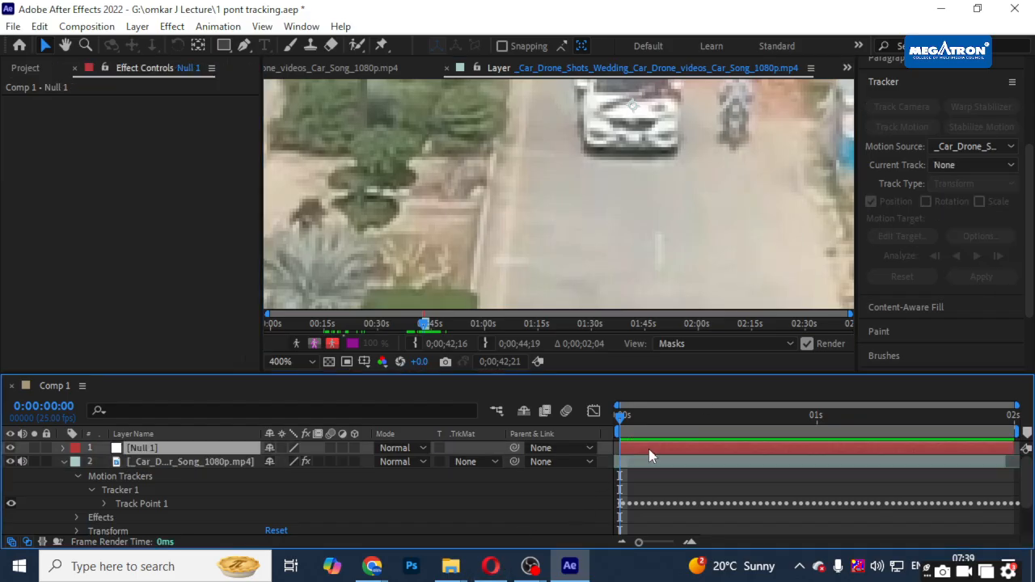
click(962, 146)
click(947, 202)
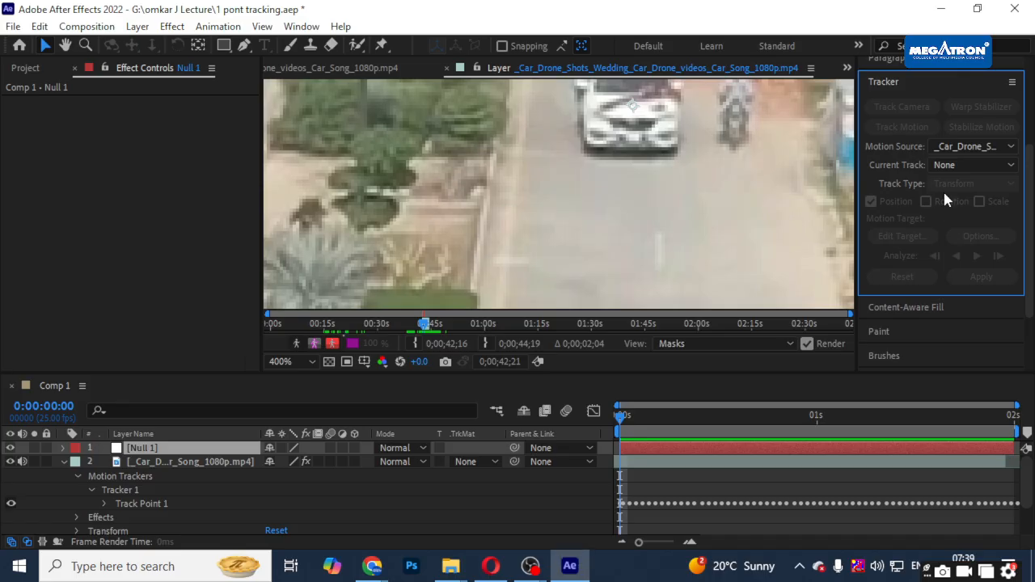
click(959, 164)
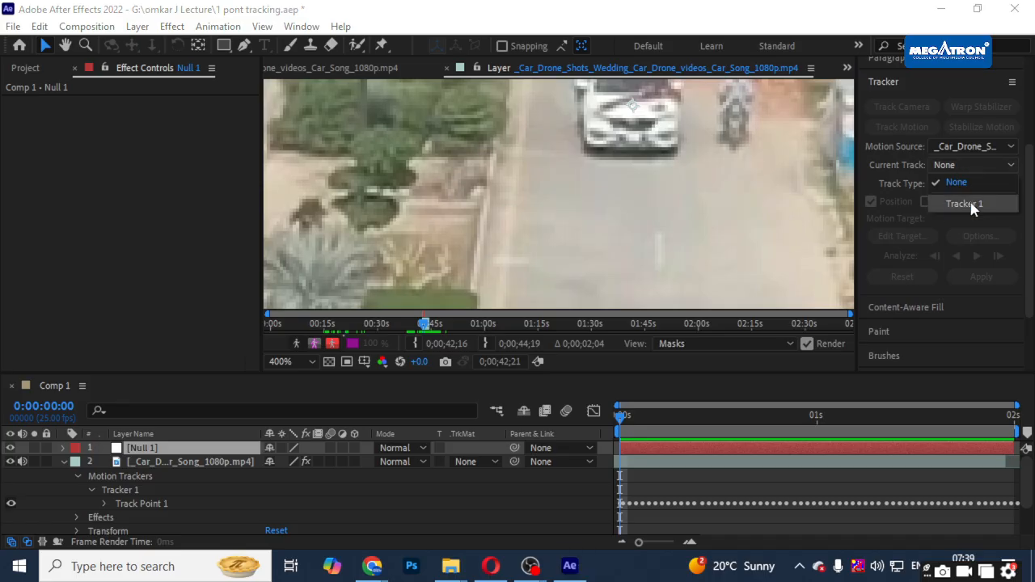
click(964, 204)
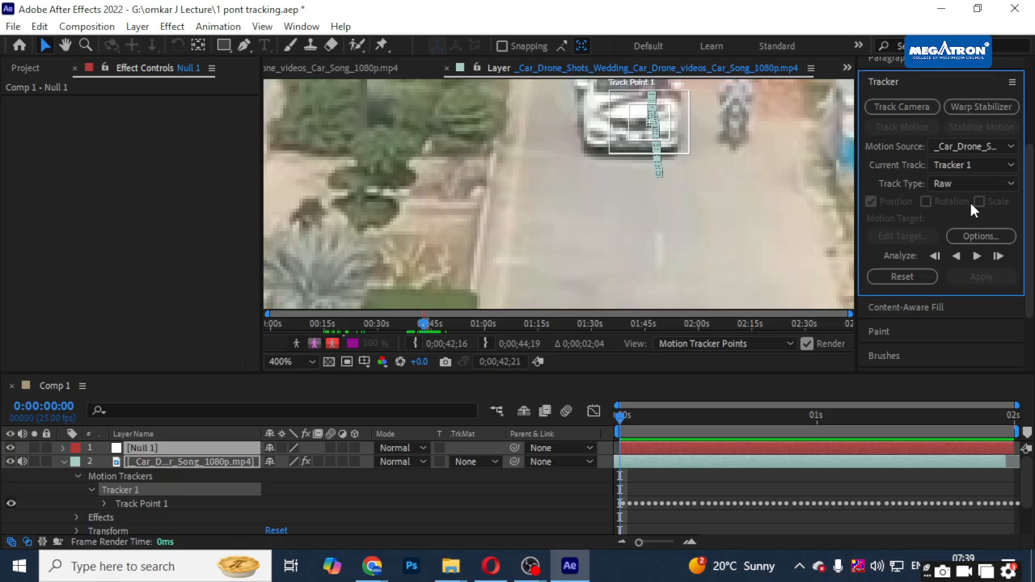
click(982, 165)
click(982, 165)
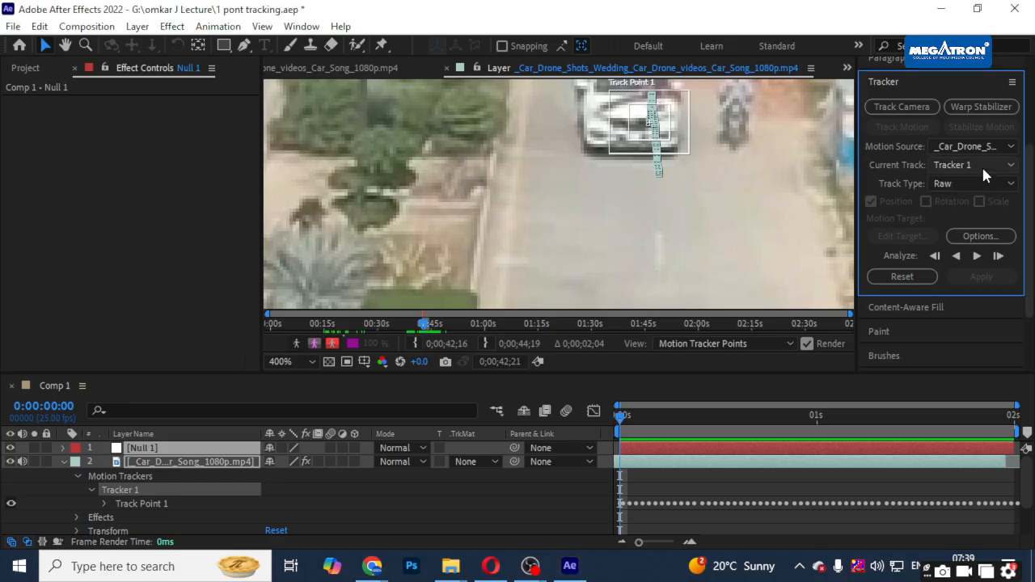
- Parent Null 1 to the drone footage layer, and review Tracker 1's options and motion sources without changing them
click(532, 450)
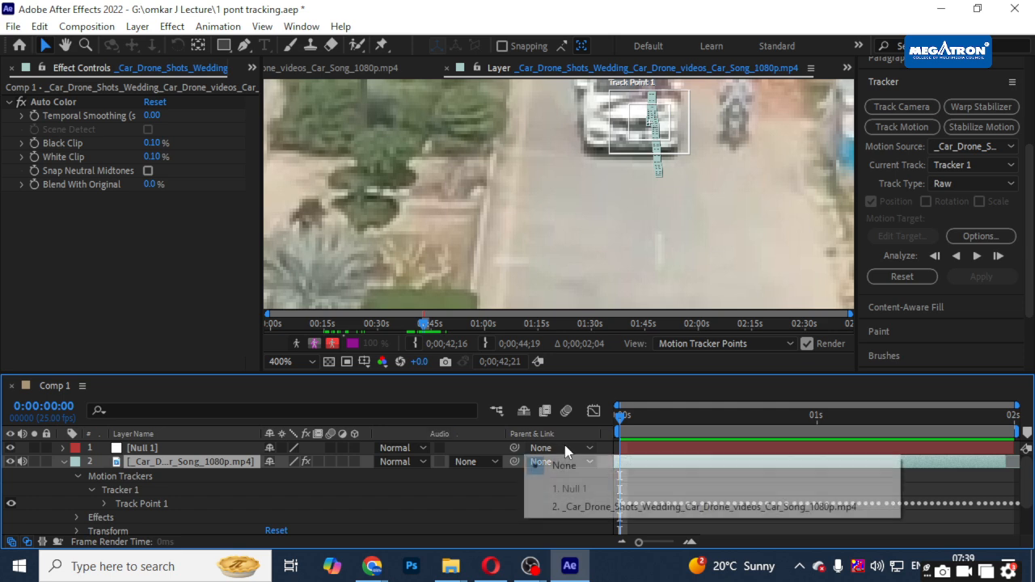
click(588, 508)
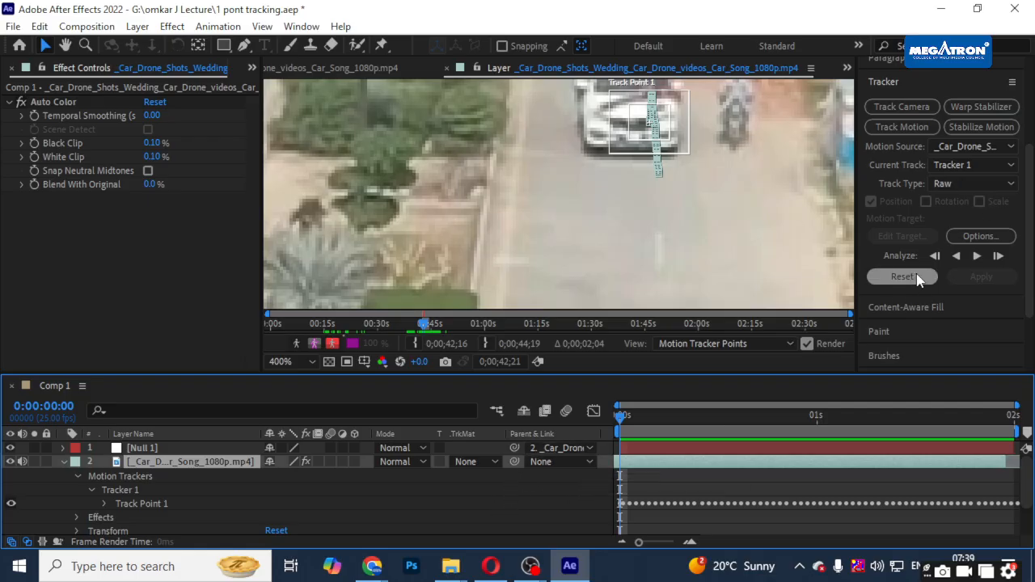
click(979, 236)
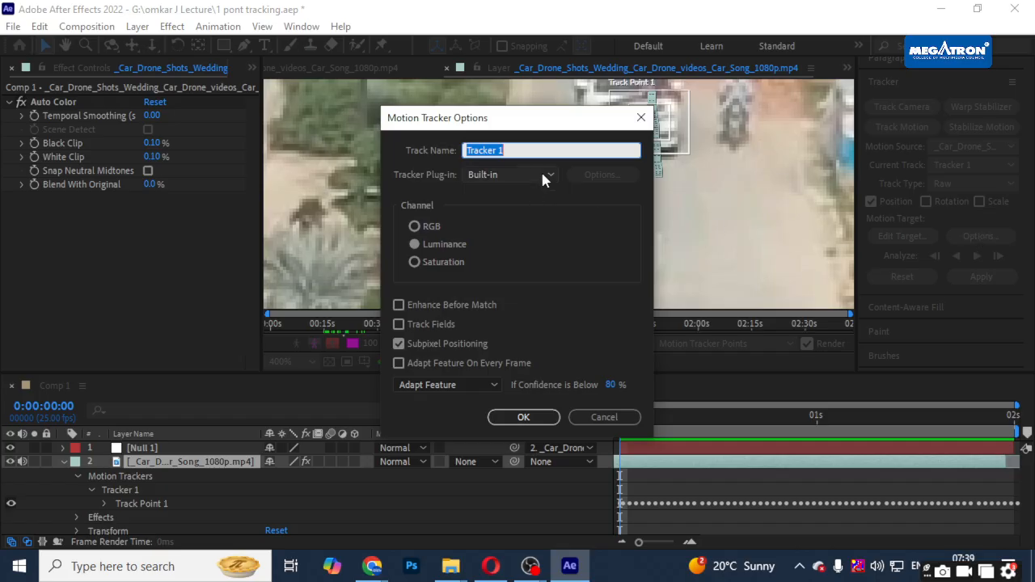
click(602, 420)
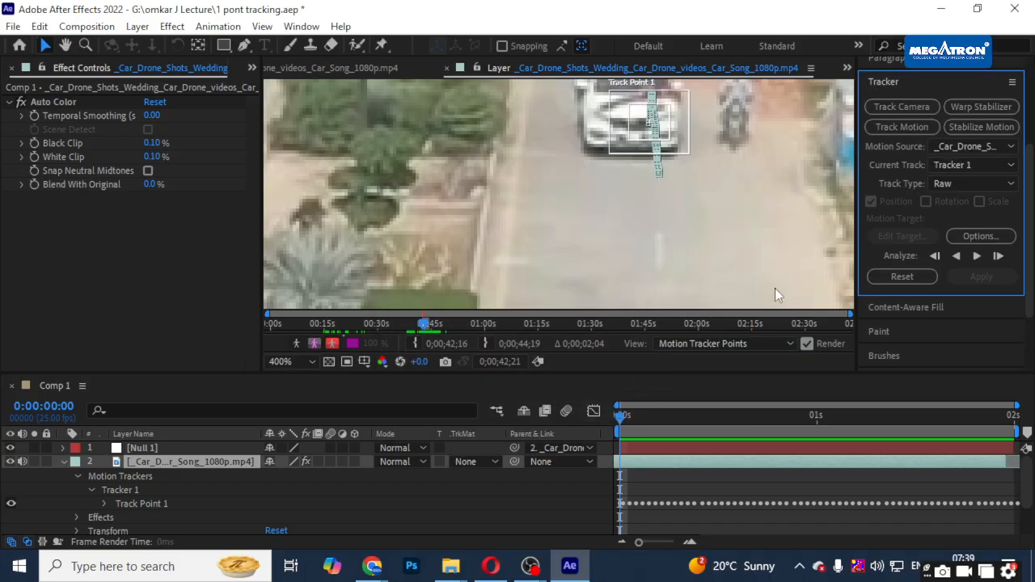
click(1011, 148)
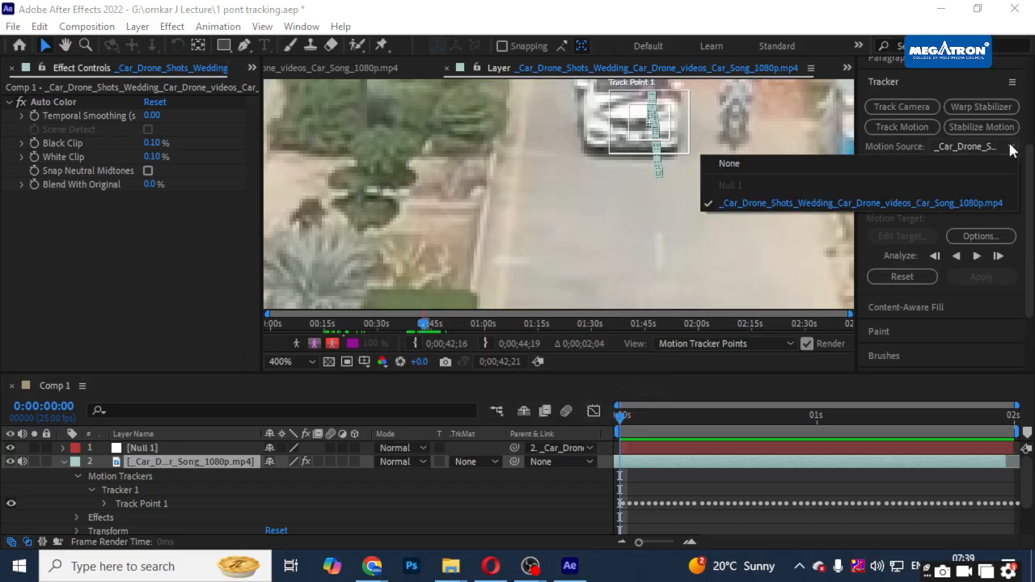
click(1011, 148)
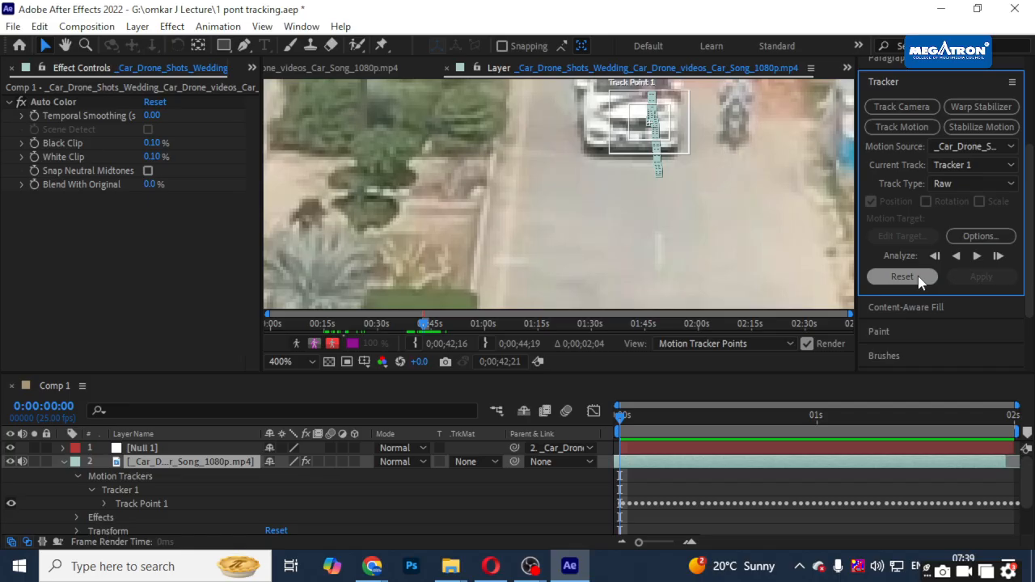
- Check the Tracker's available motion sources with the drone footage layer selected and again with Null 1 selected
click(915, 305)
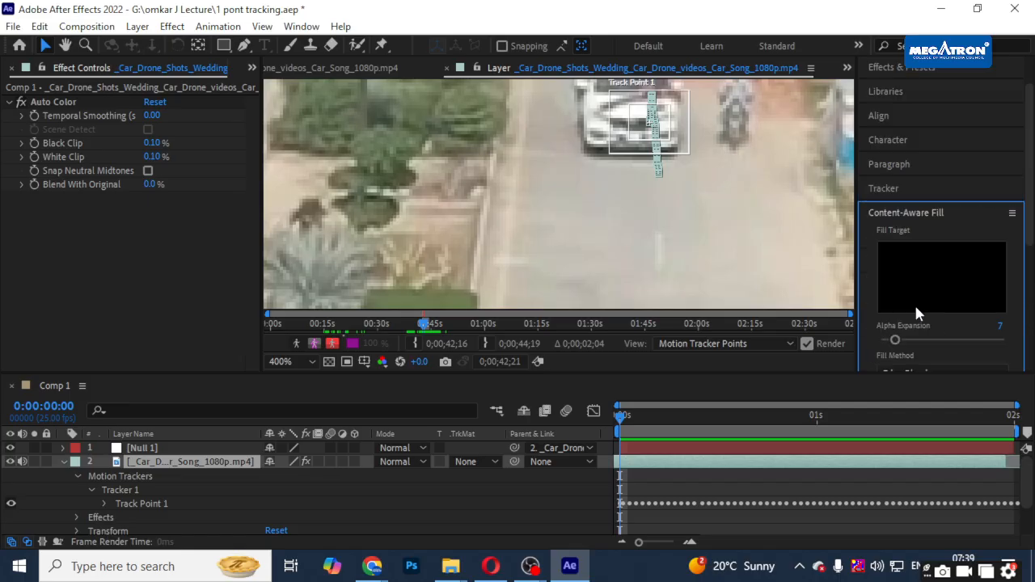
click(923, 215)
click(900, 186)
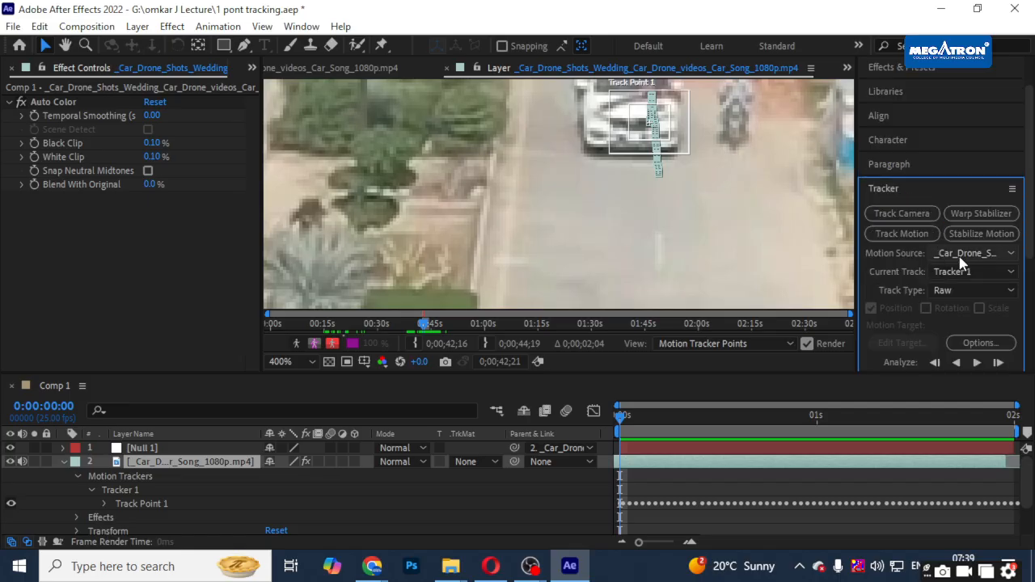
click(958, 253)
click(959, 253)
click(170, 449)
click(974, 253)
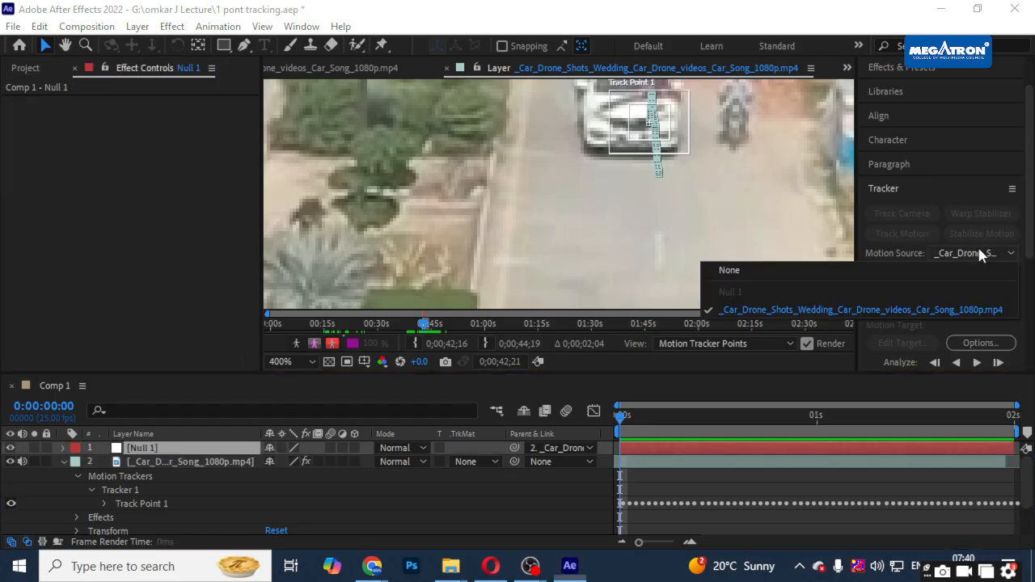
click(979, 254)
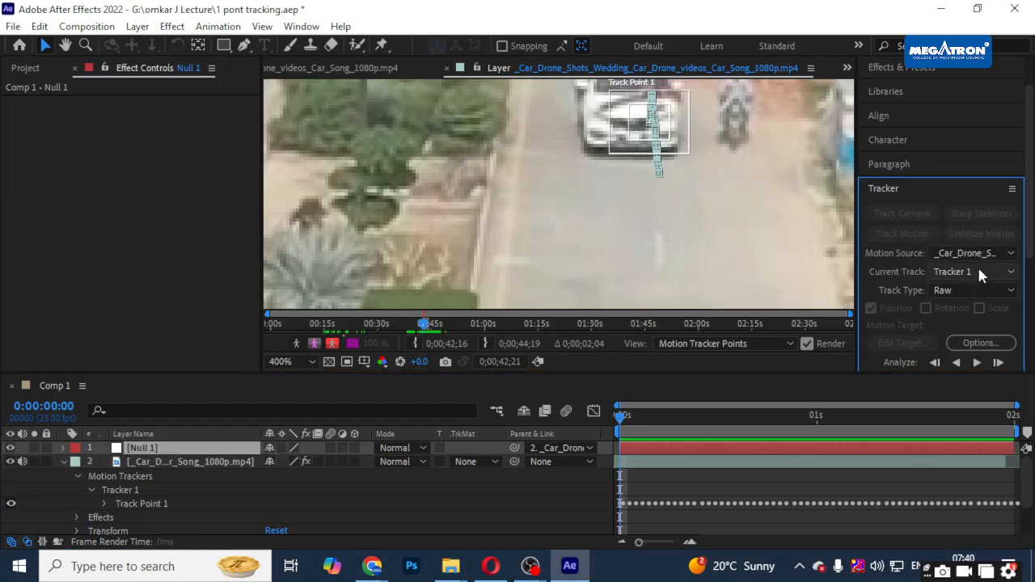
- Switch the current track to None and back to Tracker 1, and review its Motion Tracker Options without changes
click(978, 272)
click(957, 291)
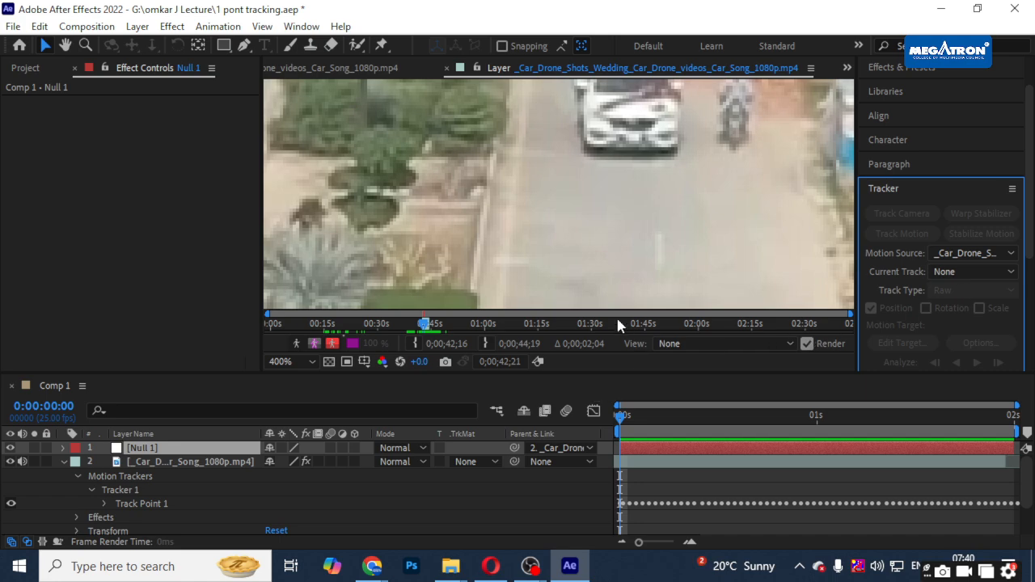
scroll(591, 237, down, 10)
scroll(548, 213, up, 3)
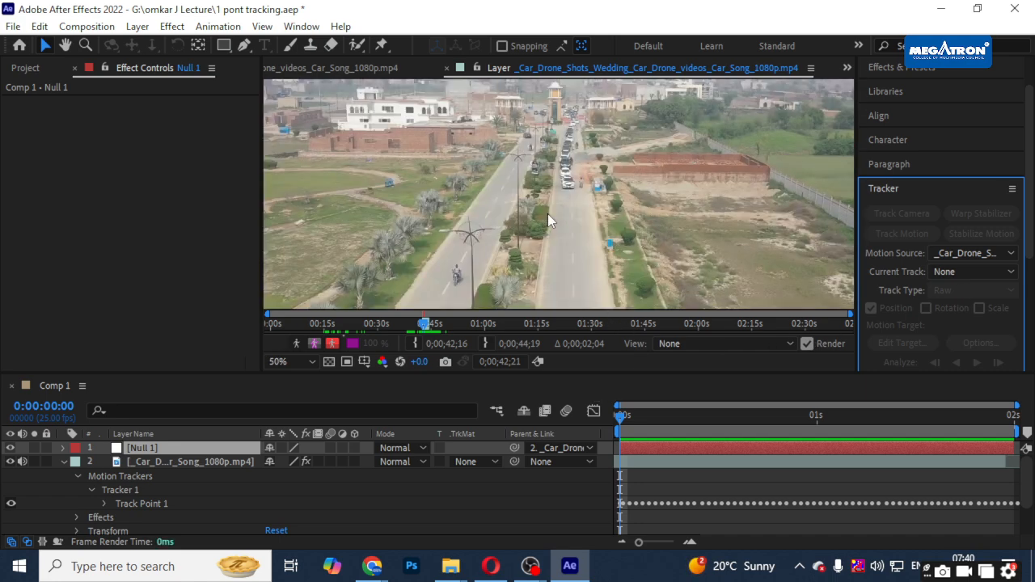
click(969, 272)
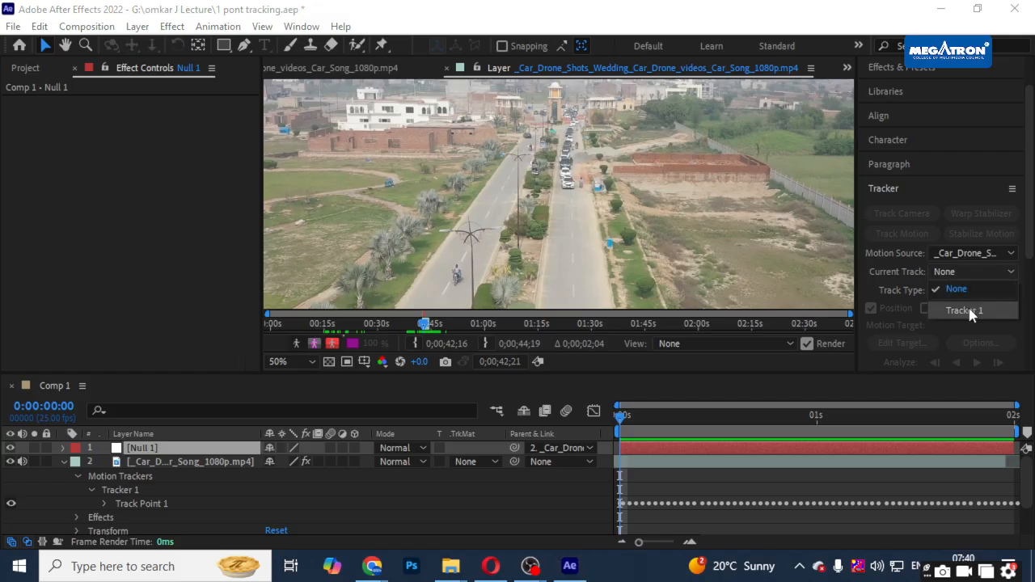
click(970, 308)
click(977, 342)
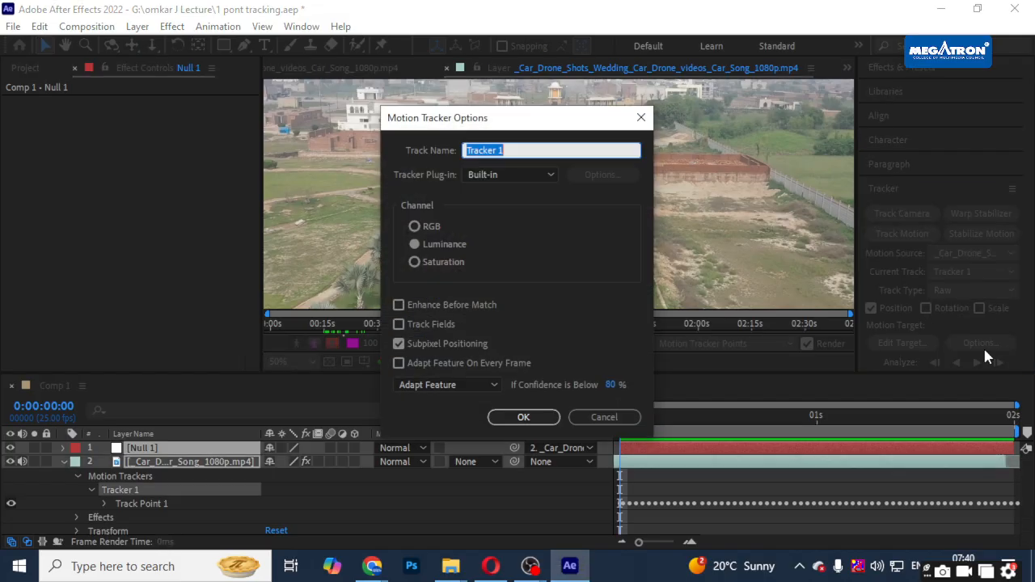
click(641, 119)
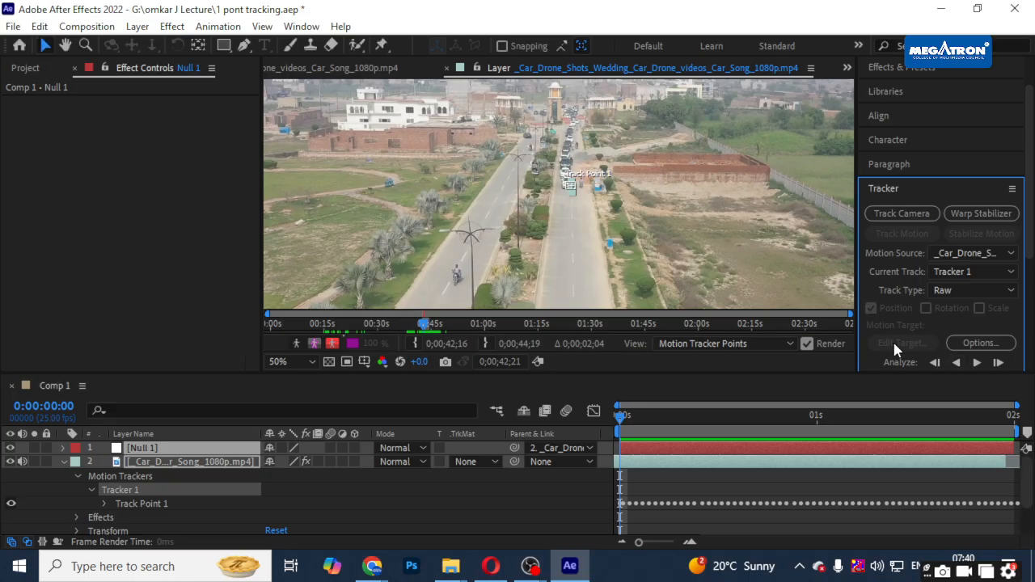
- Select the drone footage layer and check the Tracker's available track types and motion sources without changing them
click(643, 451)
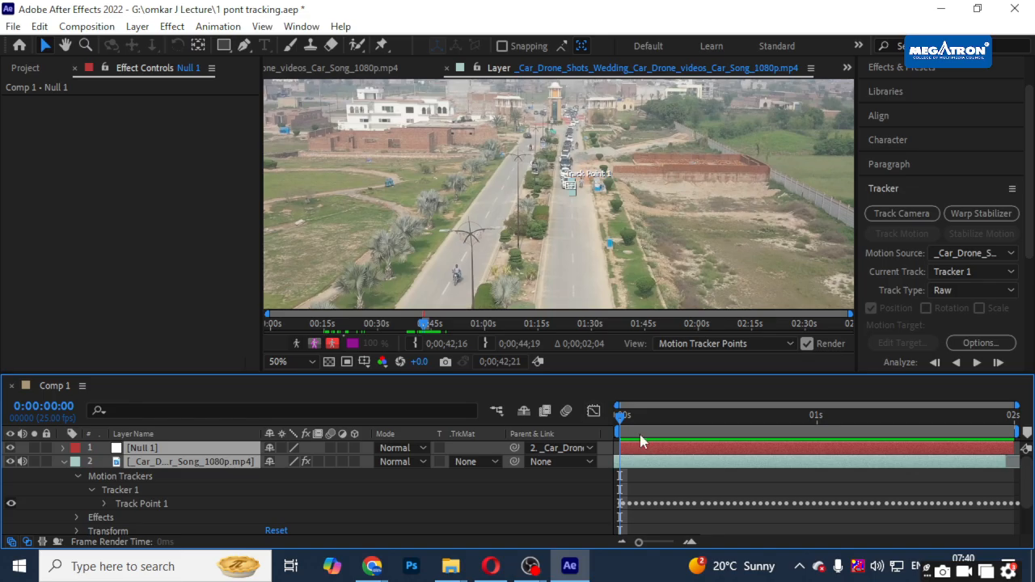
click(172, 490)
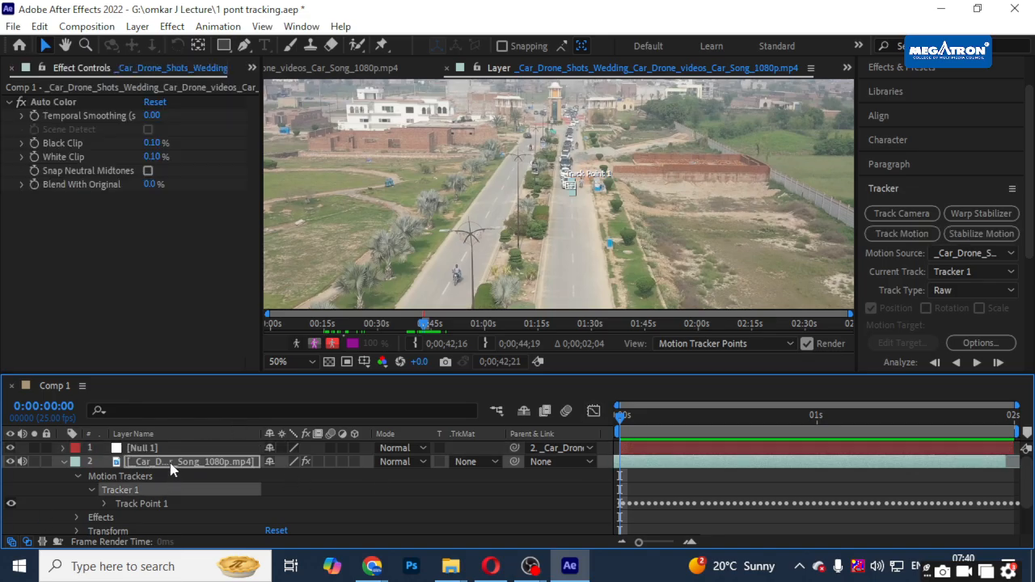
click(175, 465)
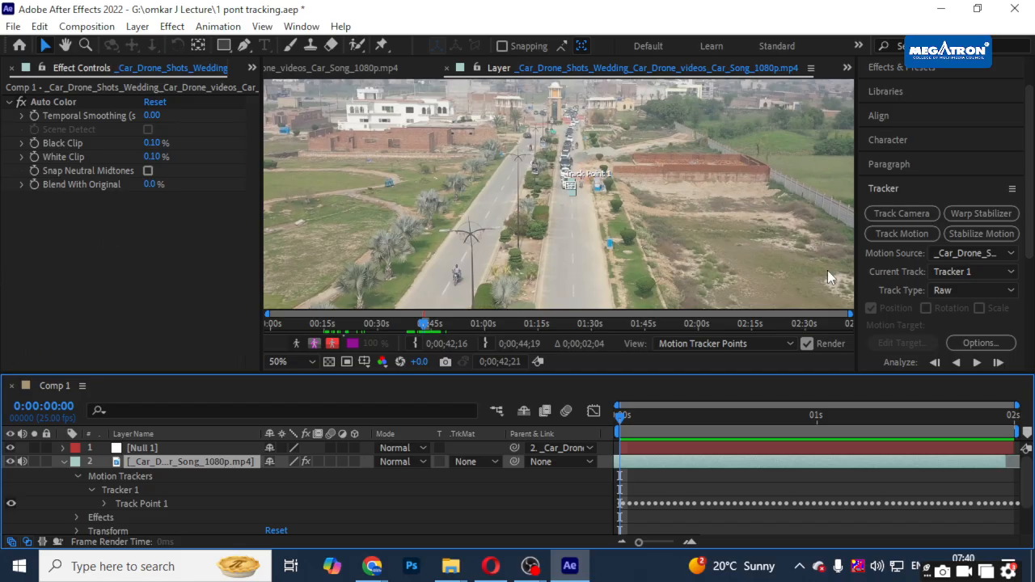
click(977, 288)
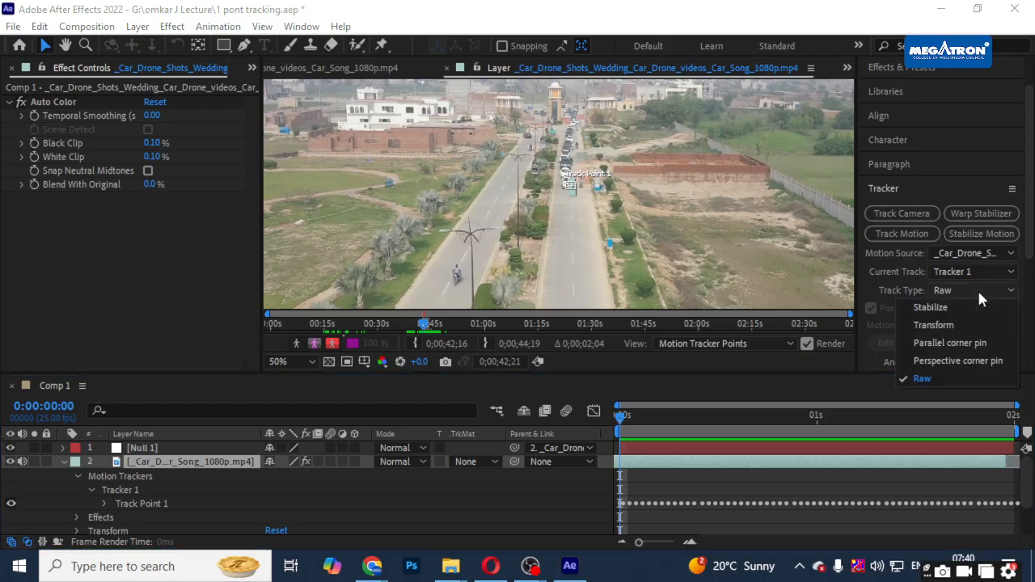
click(977, 288)
click(982, 252)
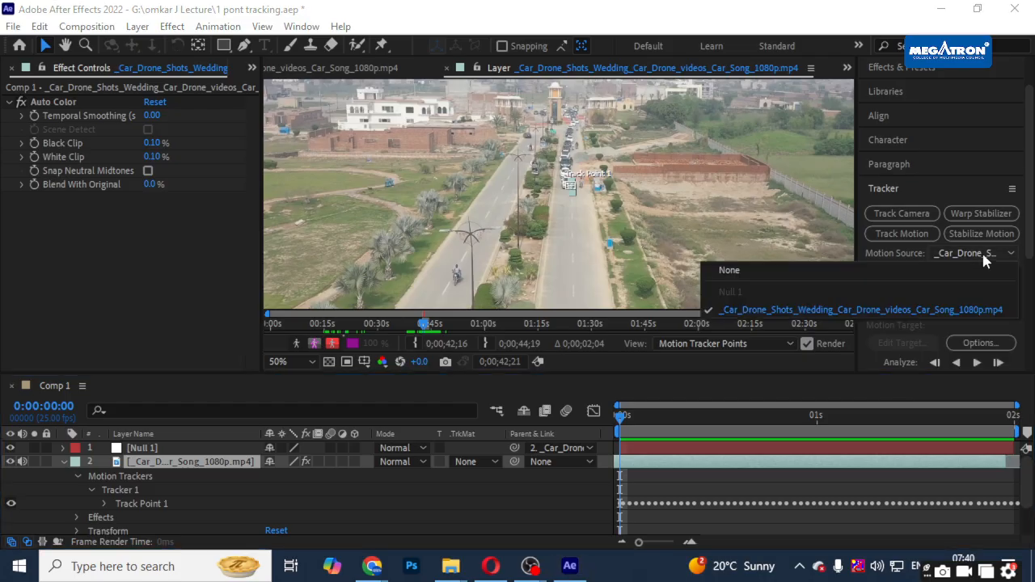
click(982, 252)
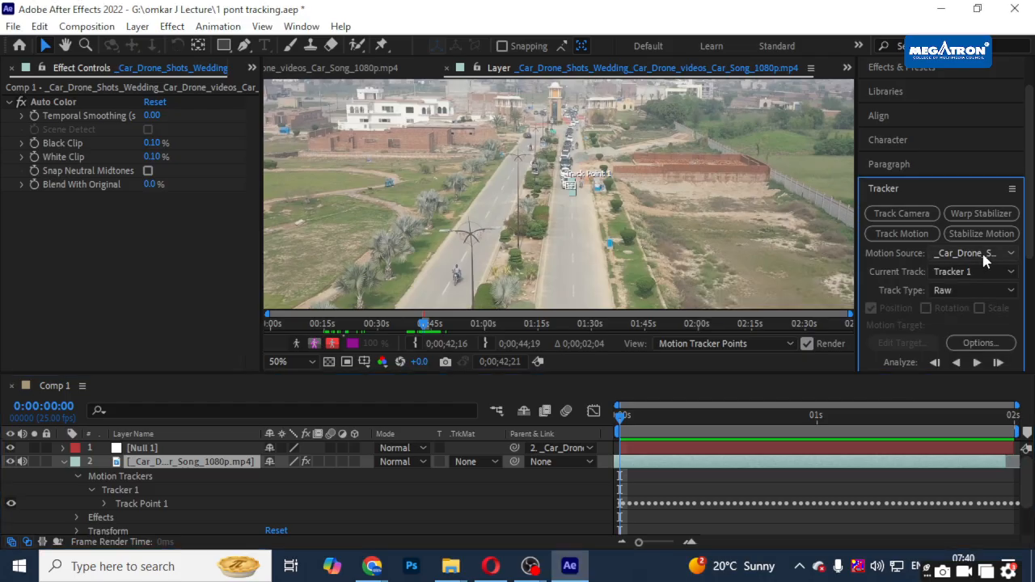
- Delete Null 1 and add a new null object above the drone footage layer
click(154, 448)
key(Delete)
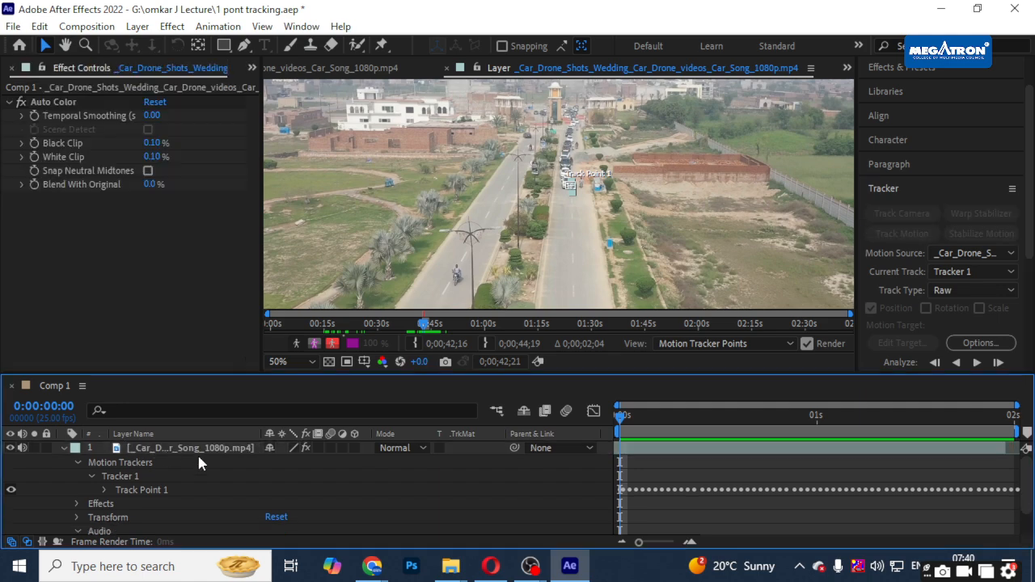
click(60, 448)
right_click(121, 488)
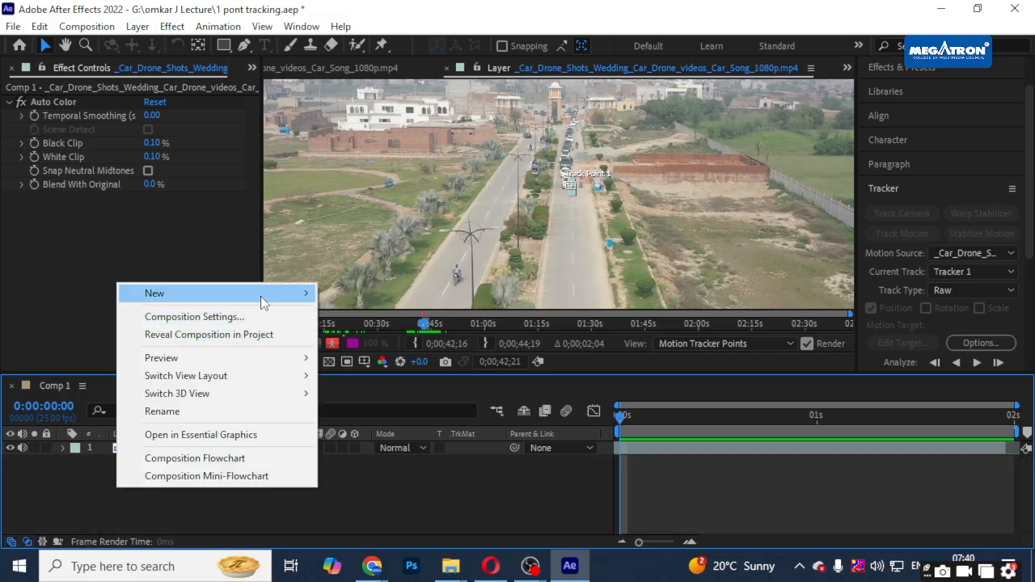
mouse_move(263, 294)
click(370, 385)
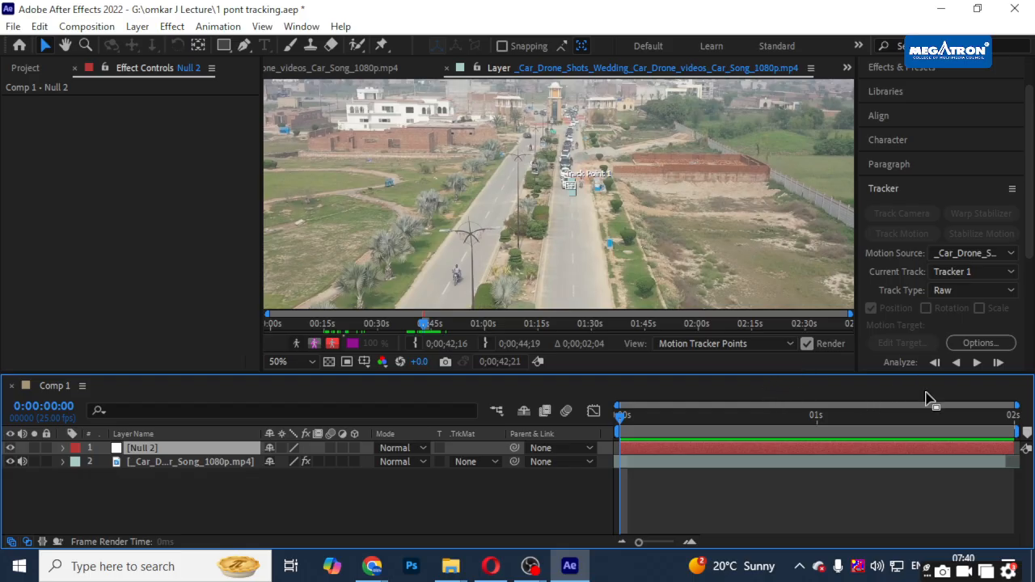
- Set the Tracker's motion source to None and copy Tracker 1 from the drone footage layer onto Null 2
click(985, 252)
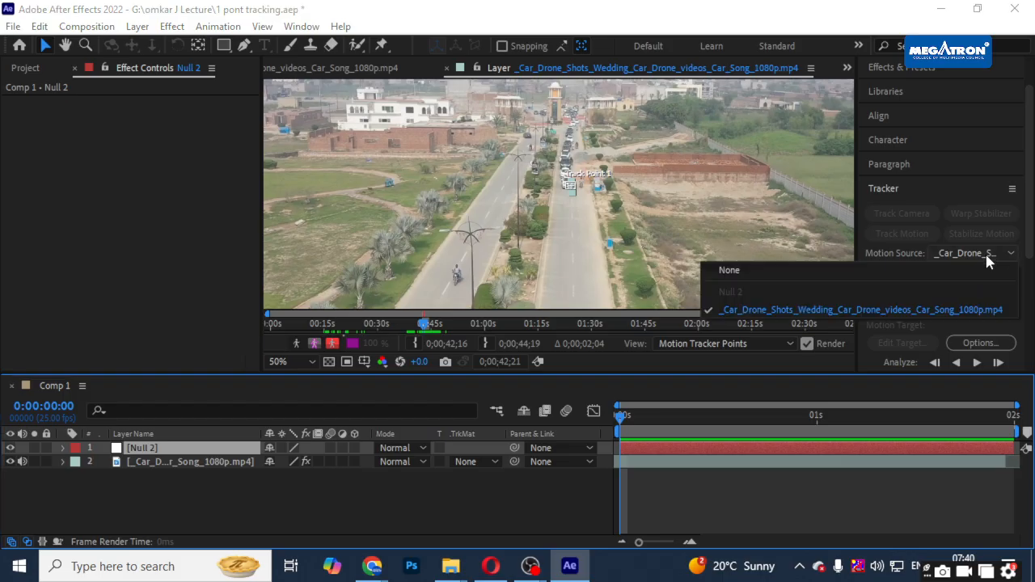
click(872, 265)
click(63, 448)
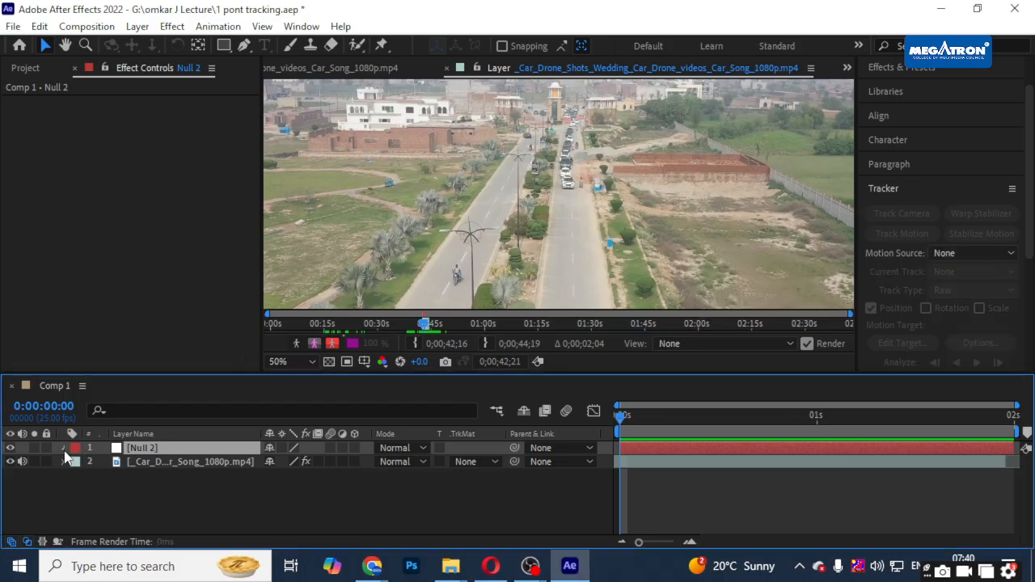
click(63, 477)
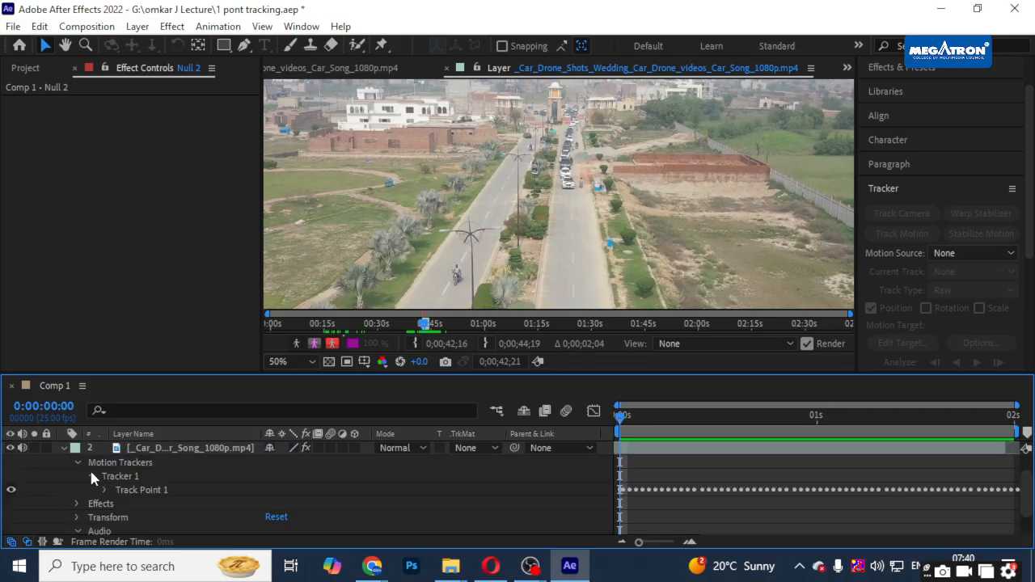
click(123, 478)
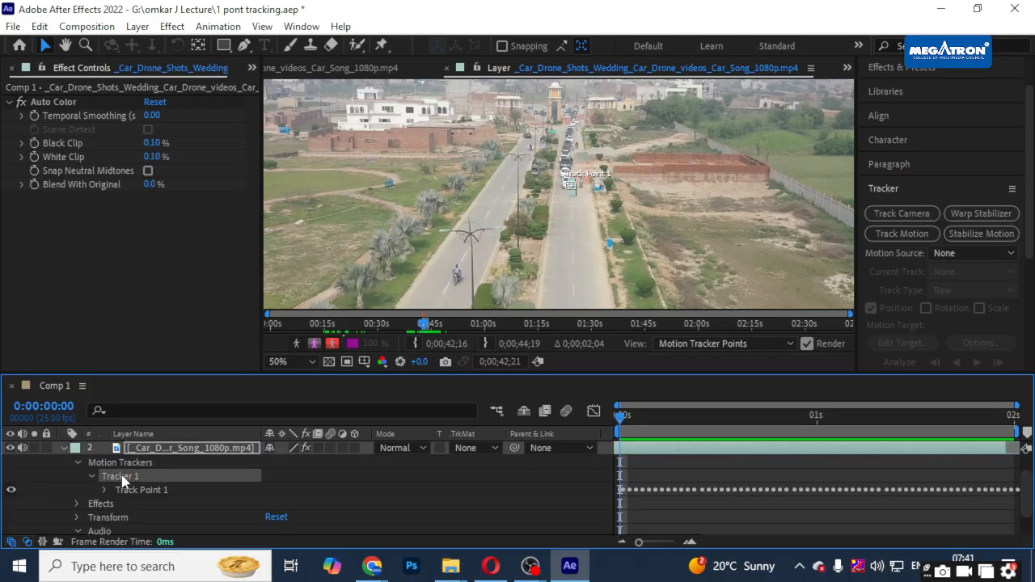
scroll(132, 465, up, 1)
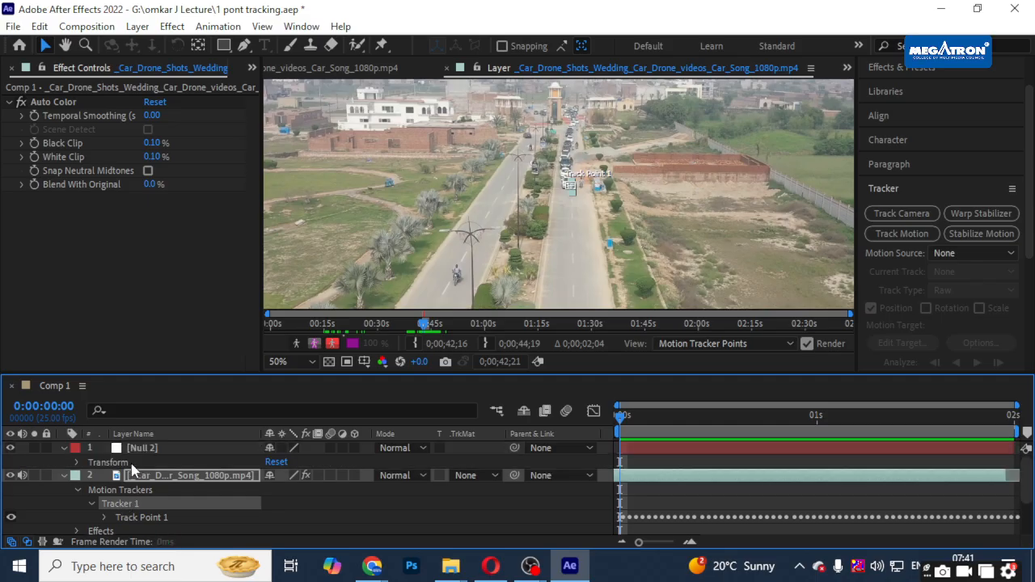
click(139, 449)
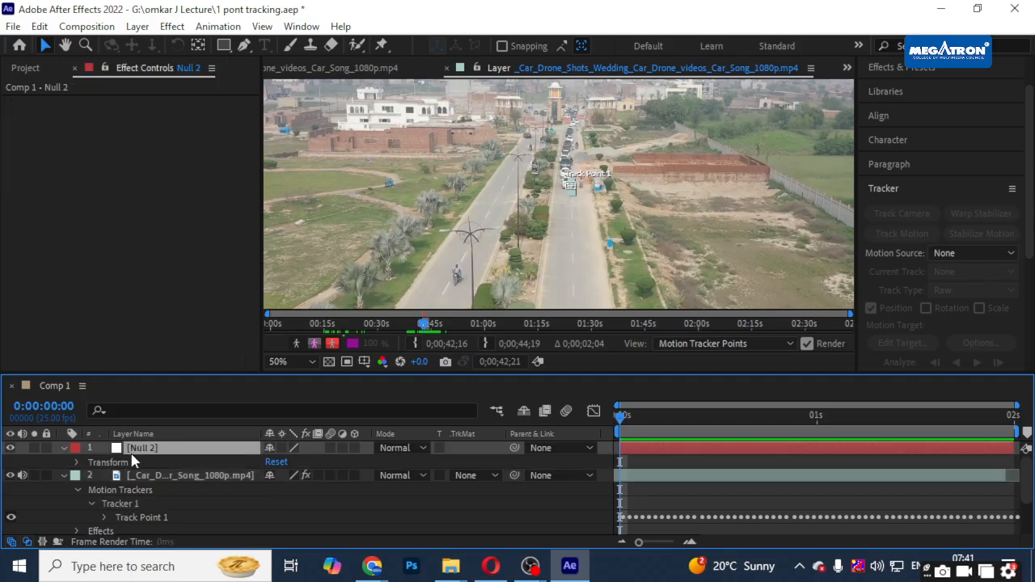
key(ctrl+v)
- Undo the tracker paste on Null 2, copy Tracker 1 onto it again, and collapse the null's properties
click(649, 451)
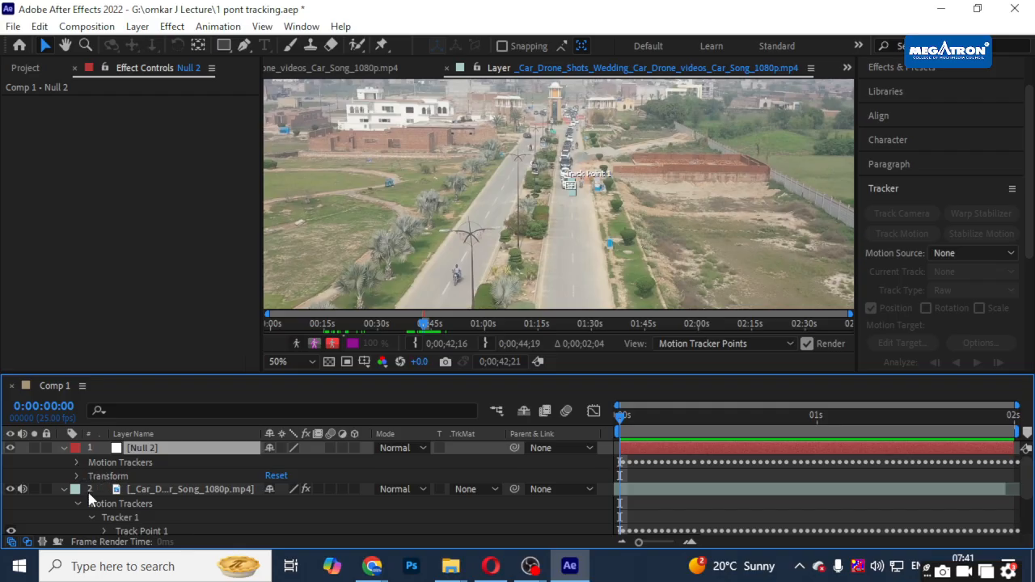
click(151, 476)
click(121, 504)
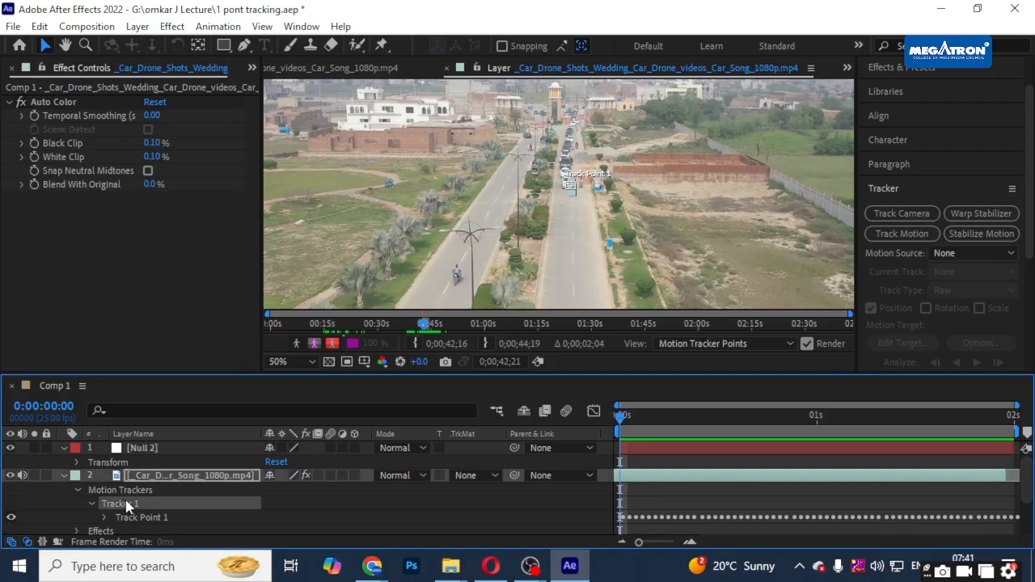
click(159, 450)
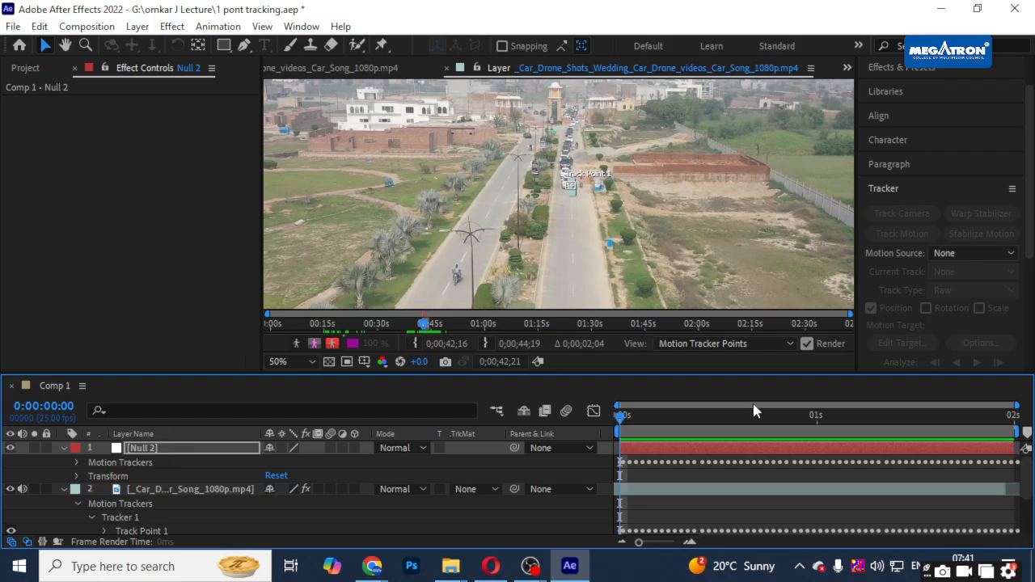
click(63, 449)
- Open Comp 1 in the composition viewer with Null 2 selected
click(25, 68)
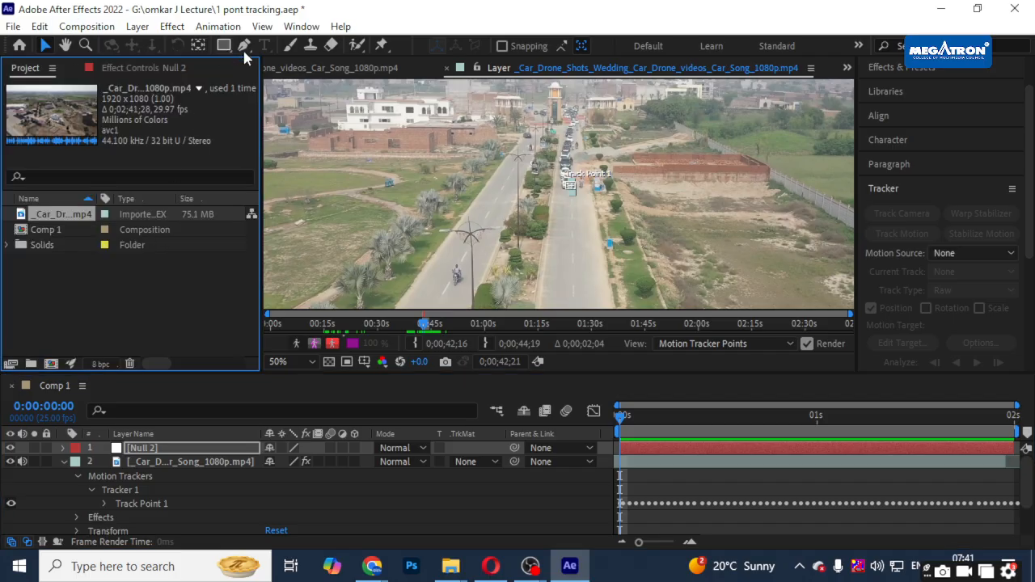
click(176, 317)
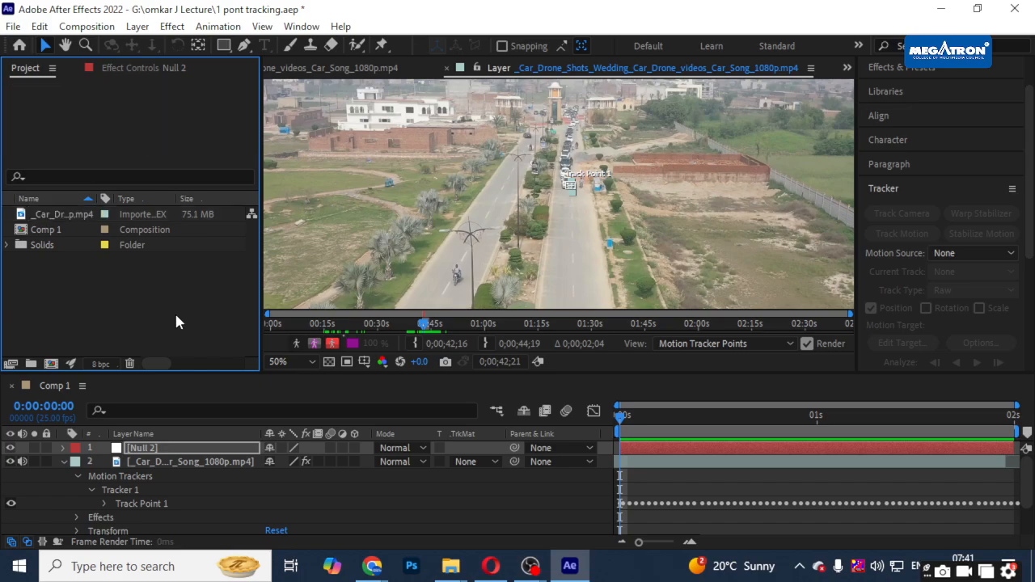
click(353, 68)
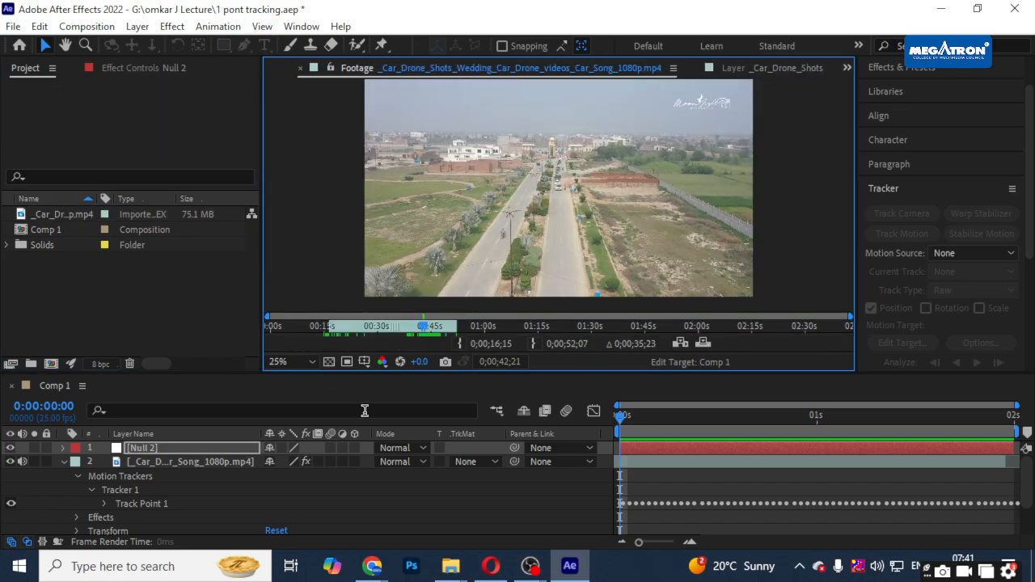
click(167, 449)
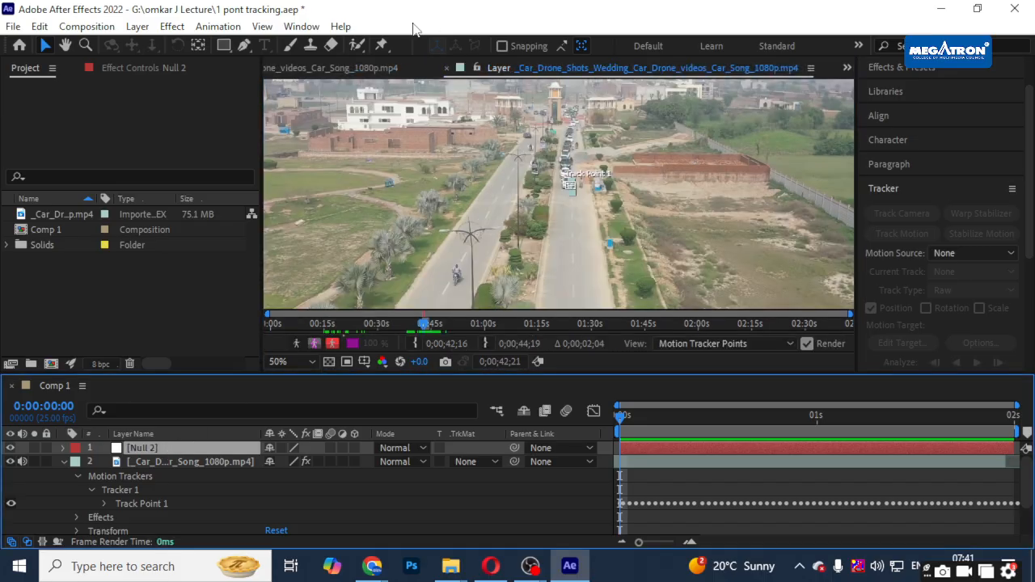
click(343, 73)
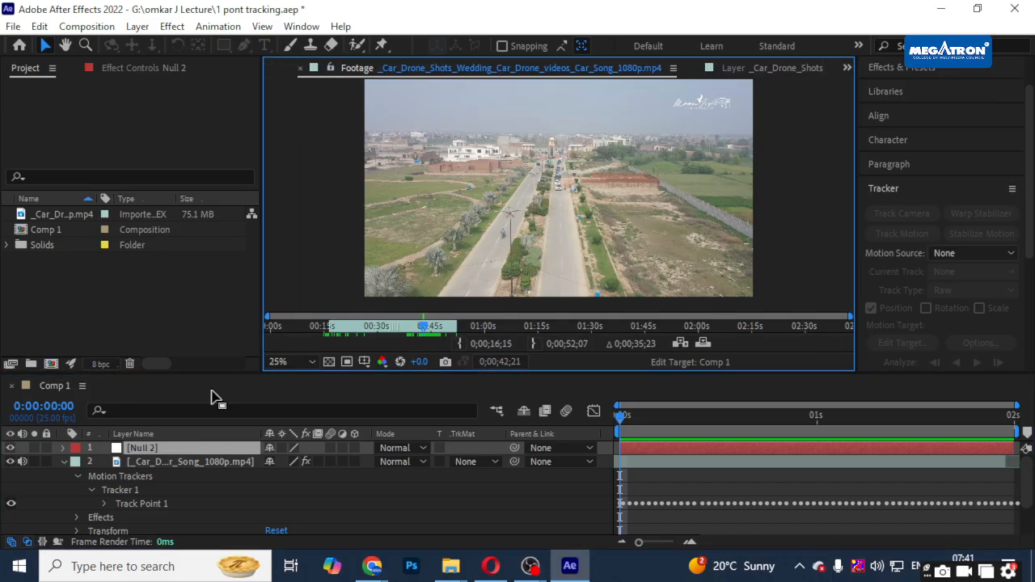
double_click(68, 232)
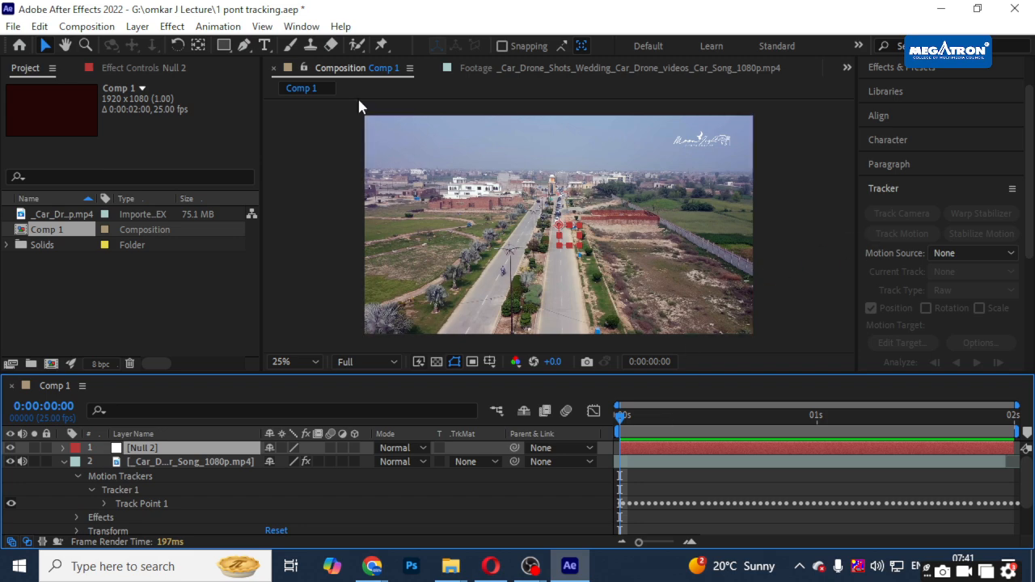
- Add a text layer reading "Car" near the nearest white car at the start of the composition
scroll(568, 233, up, 6)
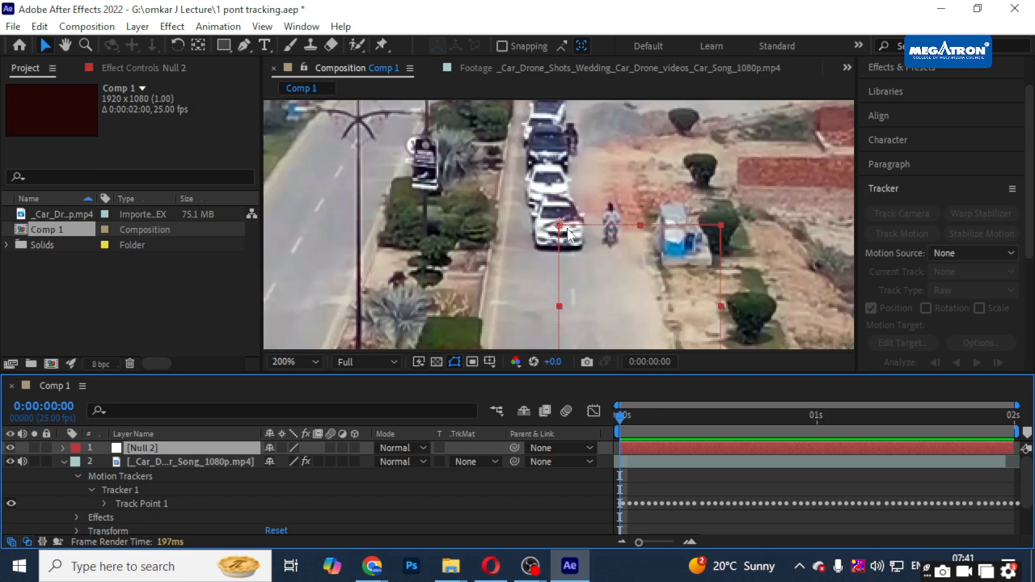
click(264, 45)
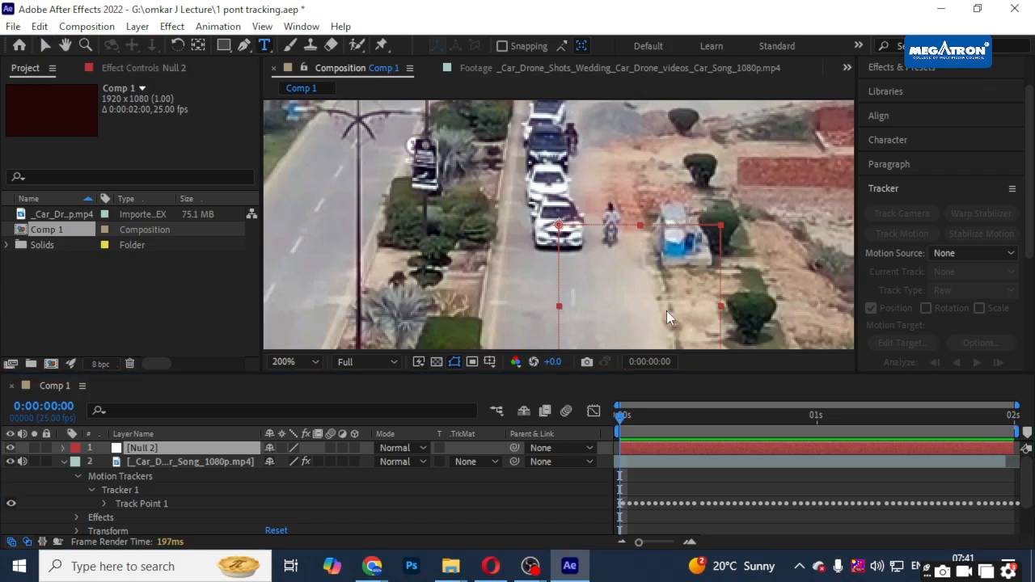
click(569, 275)
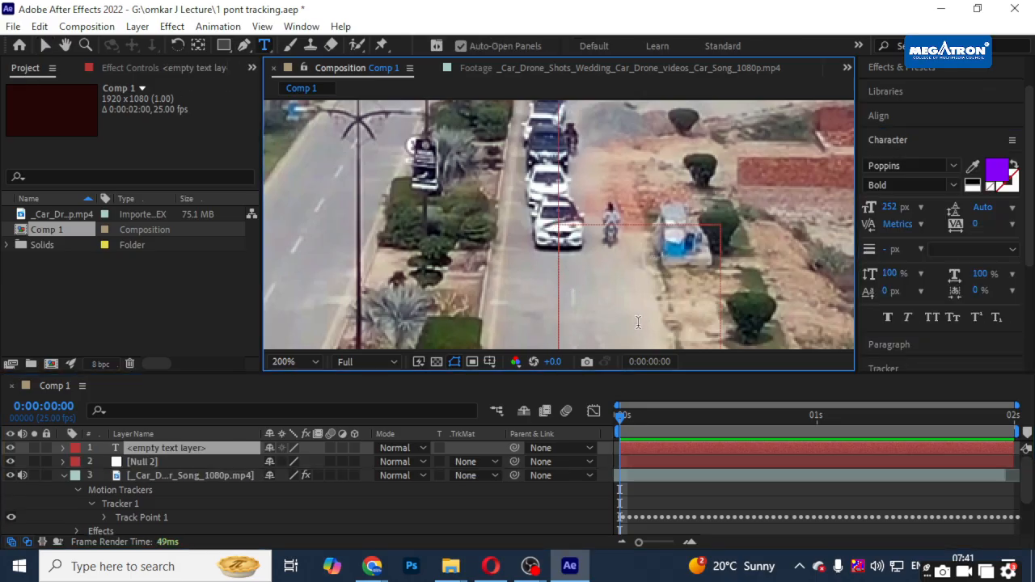
text(Car)
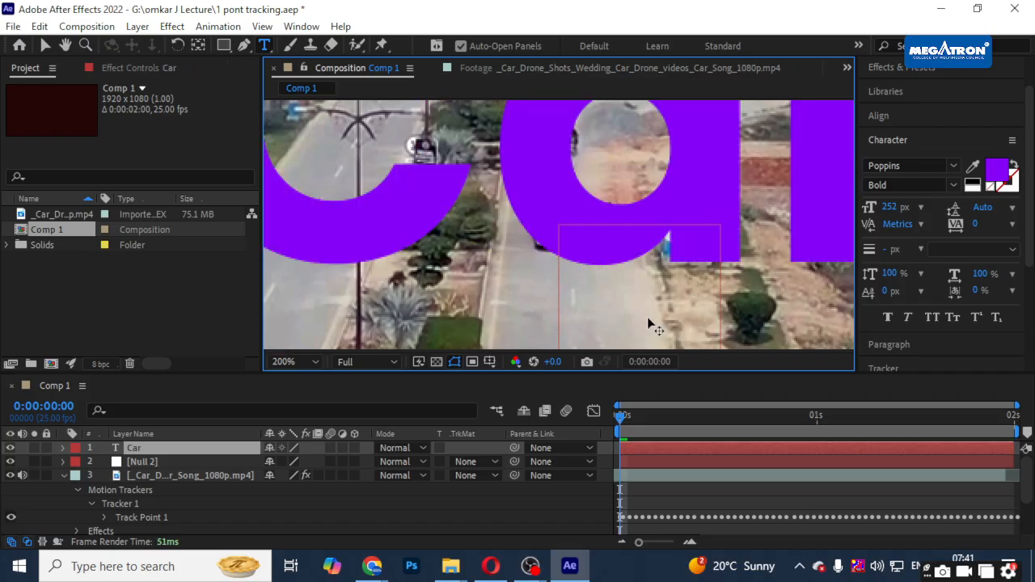
scroll(647, 319, down, 3)
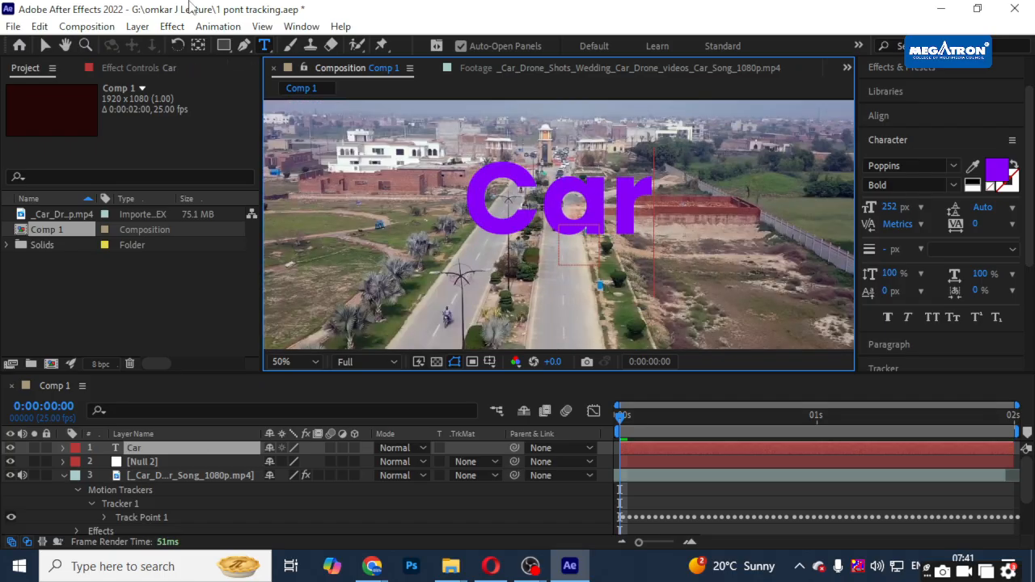
- Scale the Car text down and place it just beside the nearest white car
click(45, 45)
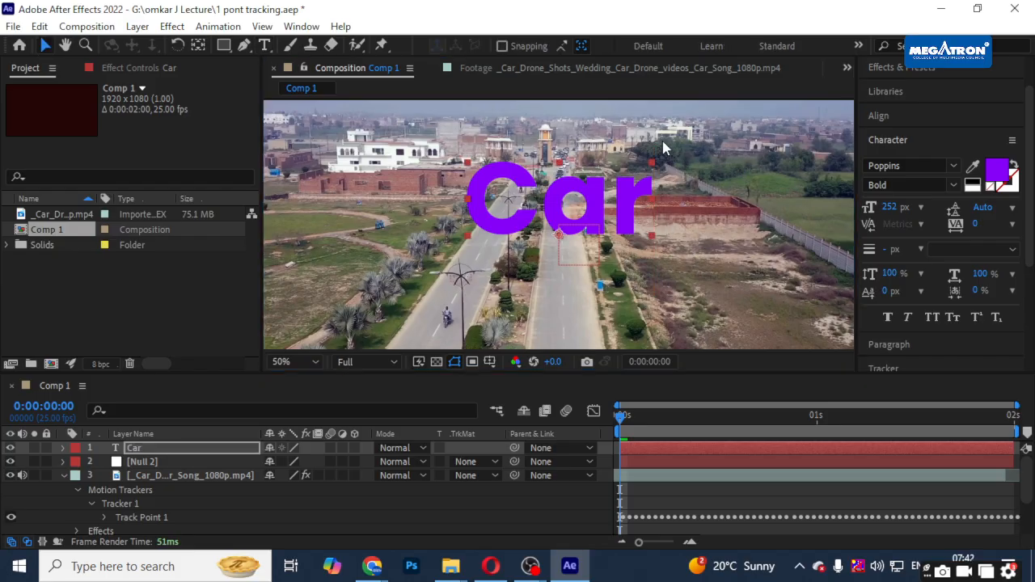
drag(651, 164, 625, 230)
scroll(587, 256, up, 3)
scroll(593, 235, down, 3)
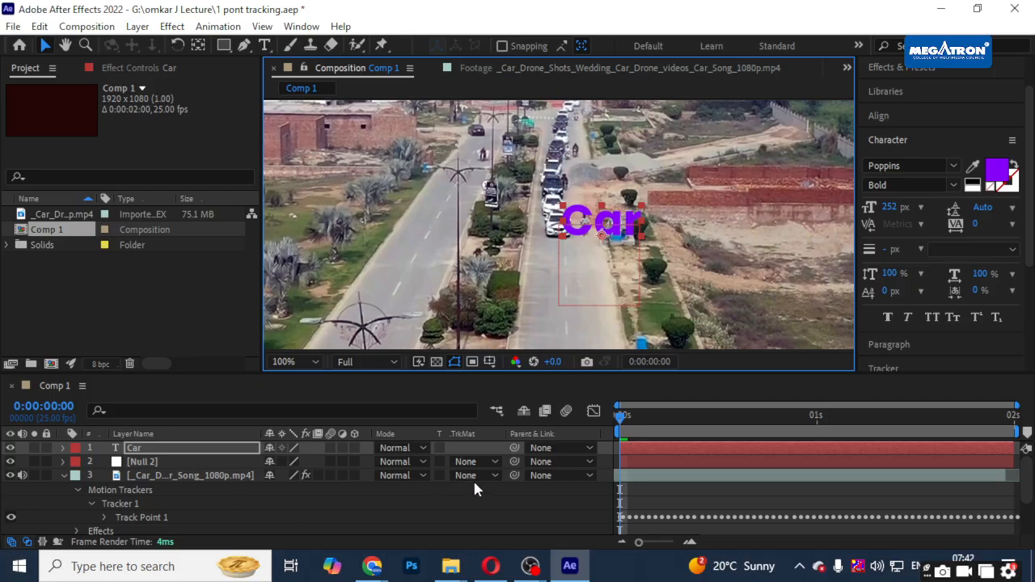
- Parent the Car text layer to Null 2 and preview the composition
click(515, 448)
drag(515, 452, 155, 468)
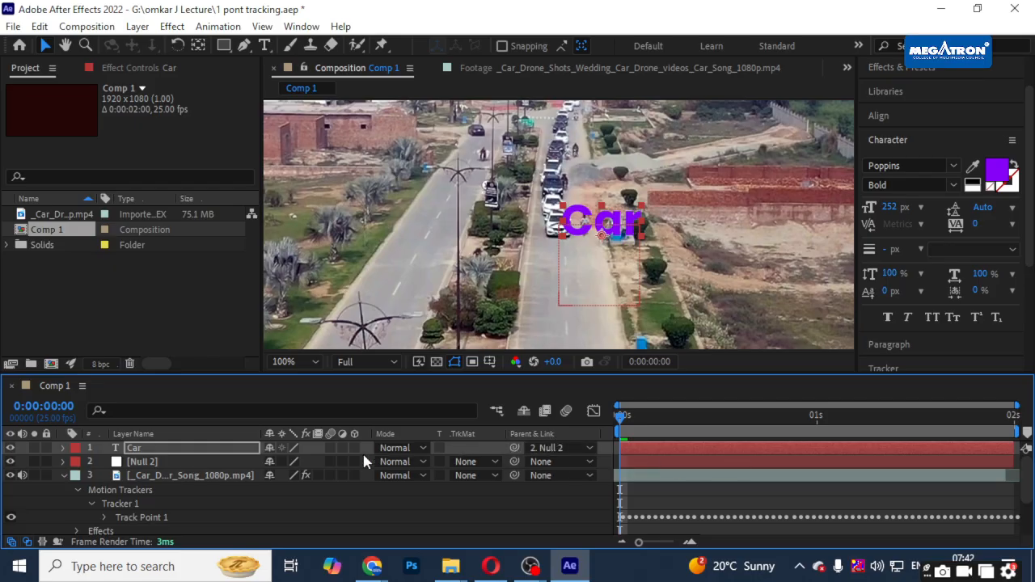
click(165, 466)
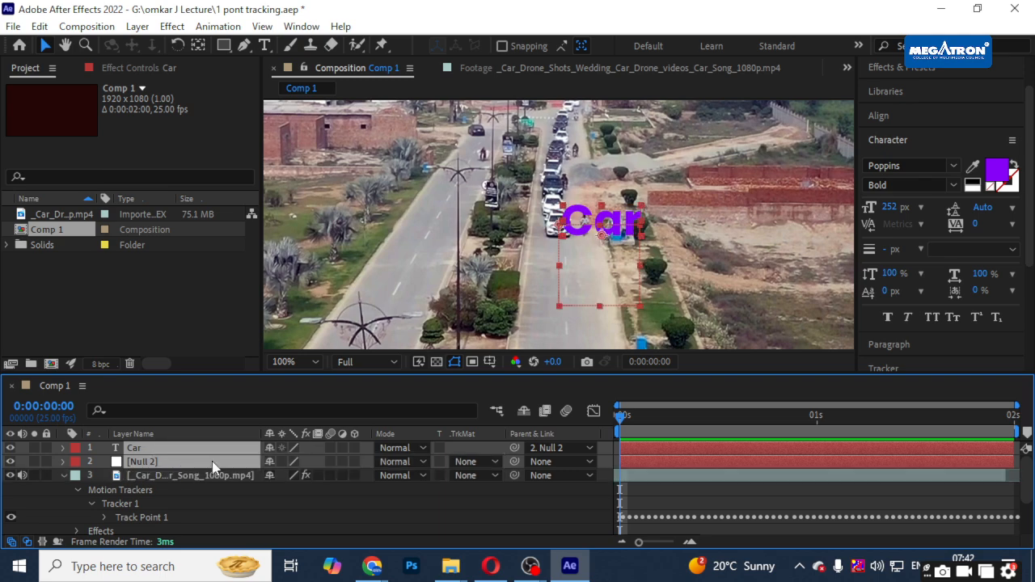
click(179, 516)
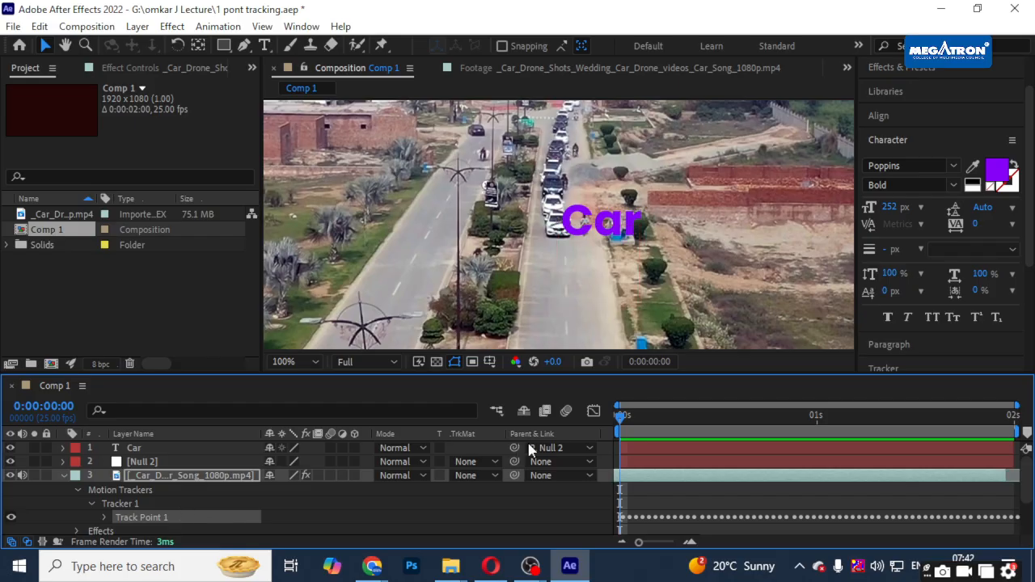
key(space)
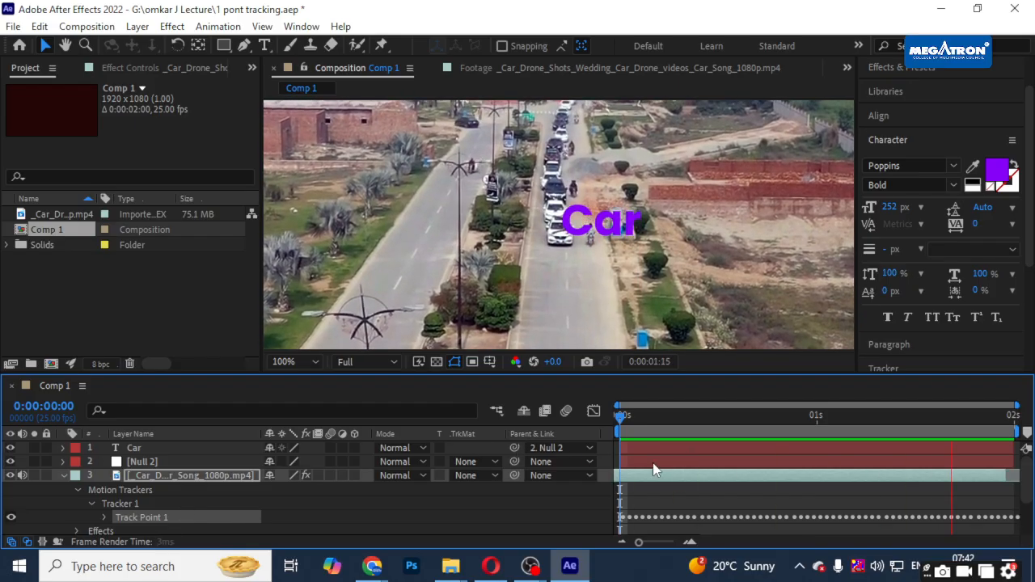
- Replay the preview of the parented Car text, select Null 2 and move the playhead to frame 2
key(space)
click(644, 457)
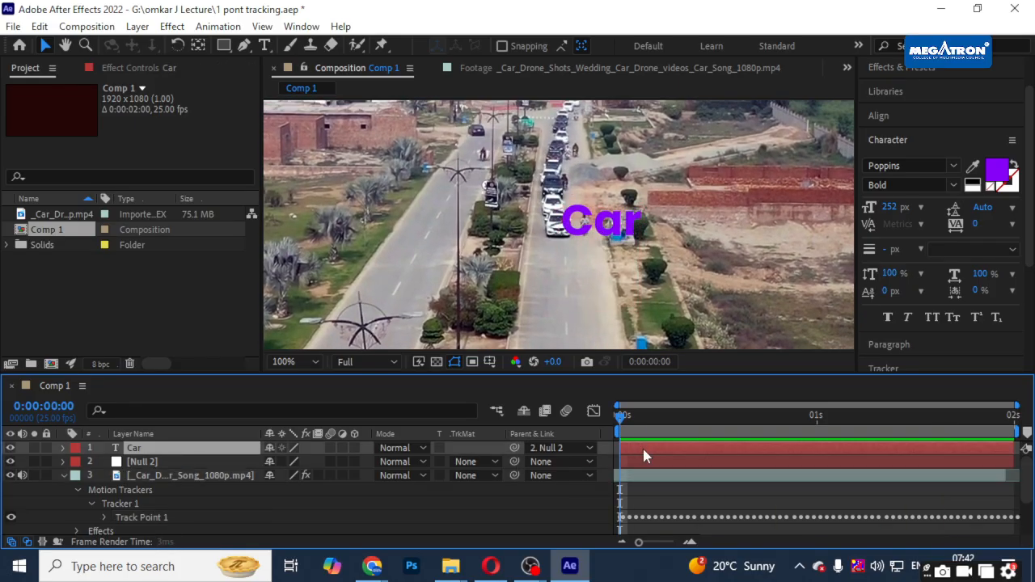
key(space)
key(space)
click(642, 458)
click(635, 420)
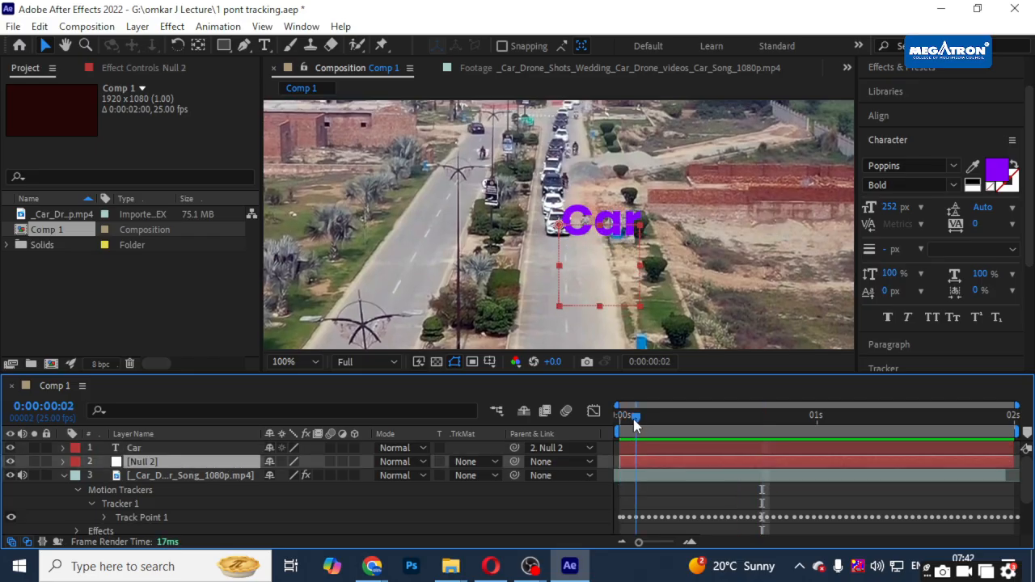
- Delete the Car text layer and reveal Null 2's keyframed tracking properties to examine them
click(152, 451)
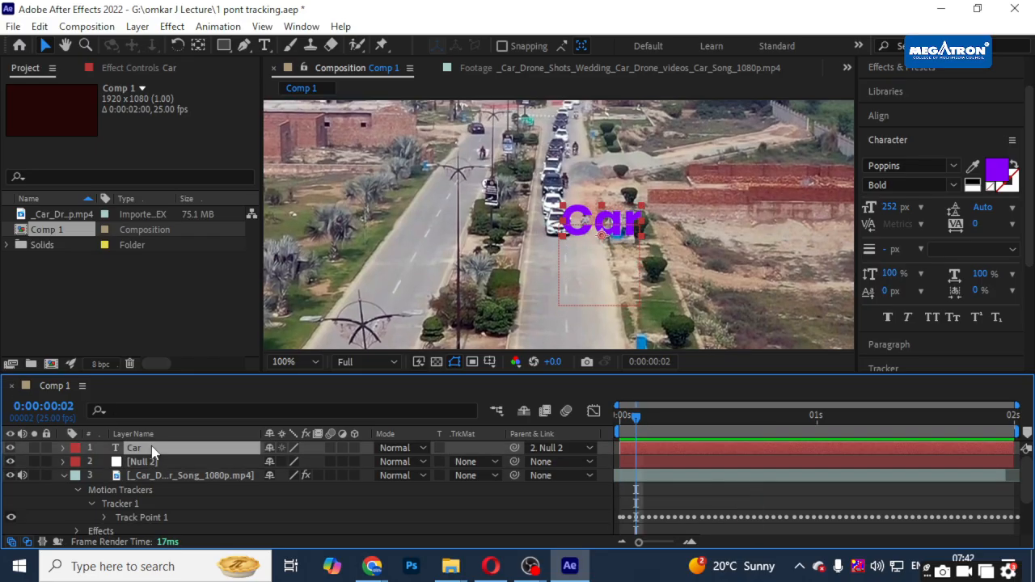
key(Delete)
click(185, 452)
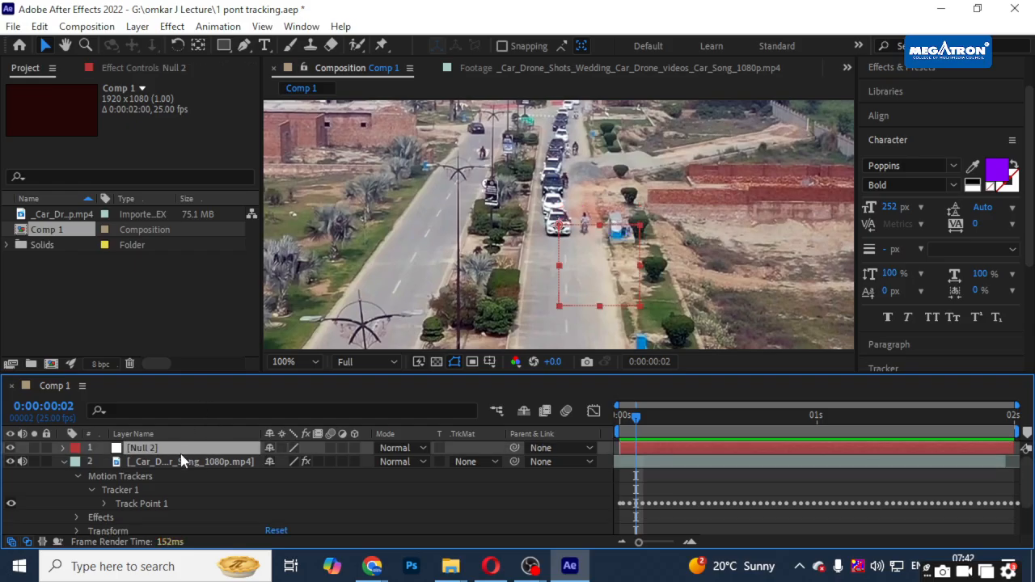
key(u)
scroll(647, 493, down, 3)
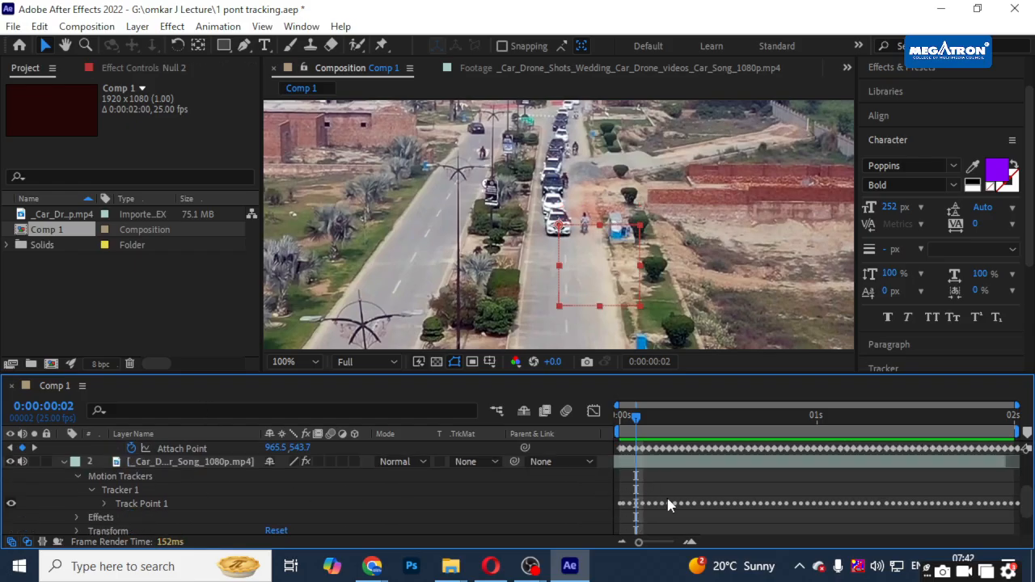
scroll(663, 500, up, 3)
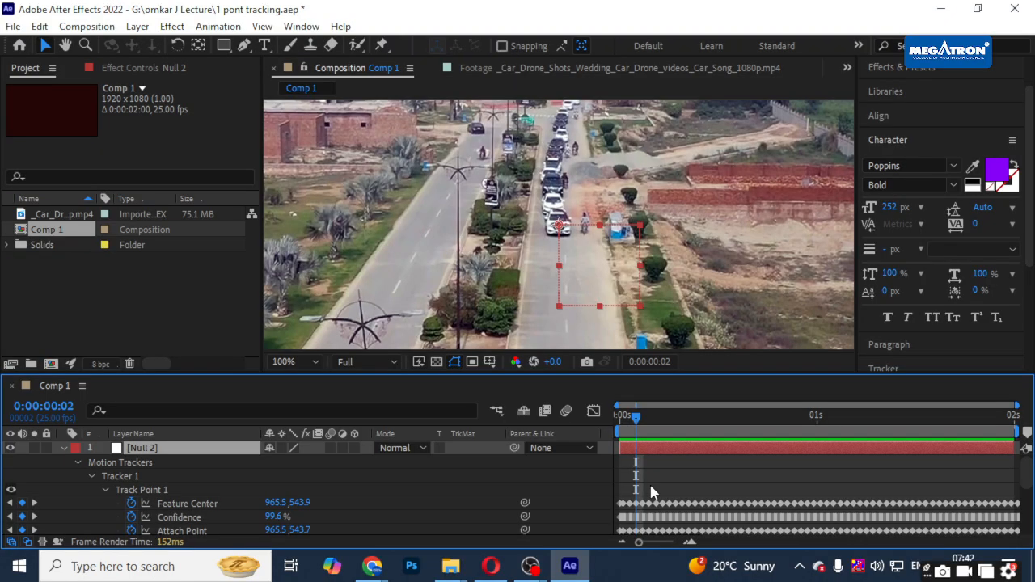
scroll(663, 494, down, 2)
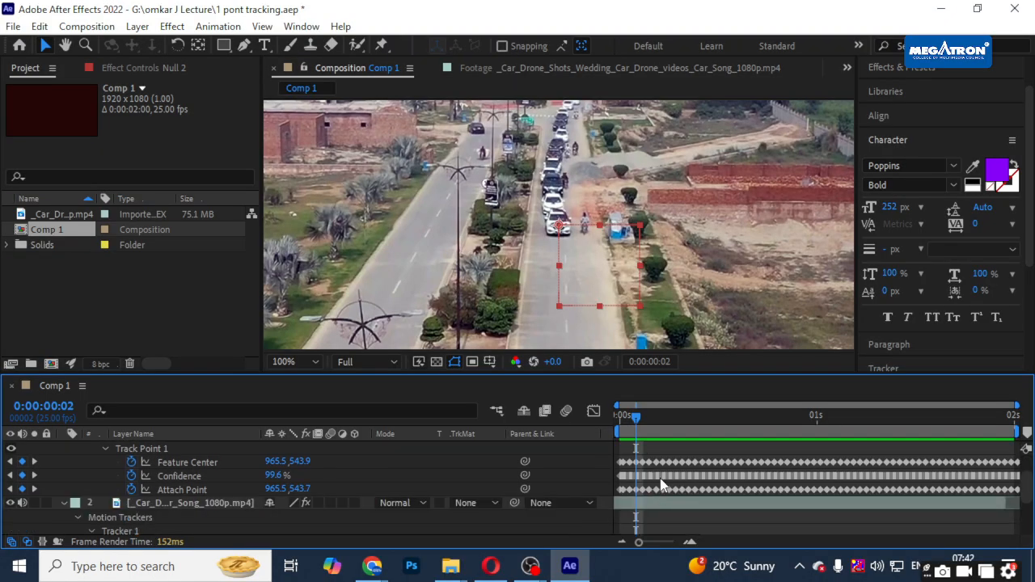
scroll(657, 477, up, 2)
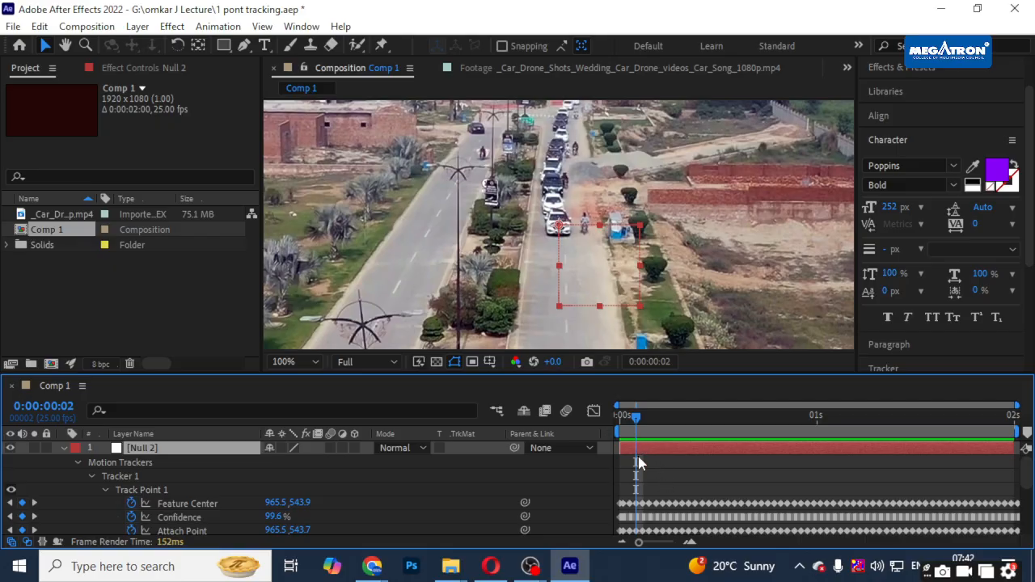
- Undo the Car text deletion and delete both Null 2 and the Car text layer from the composition
key(ctrl+z)
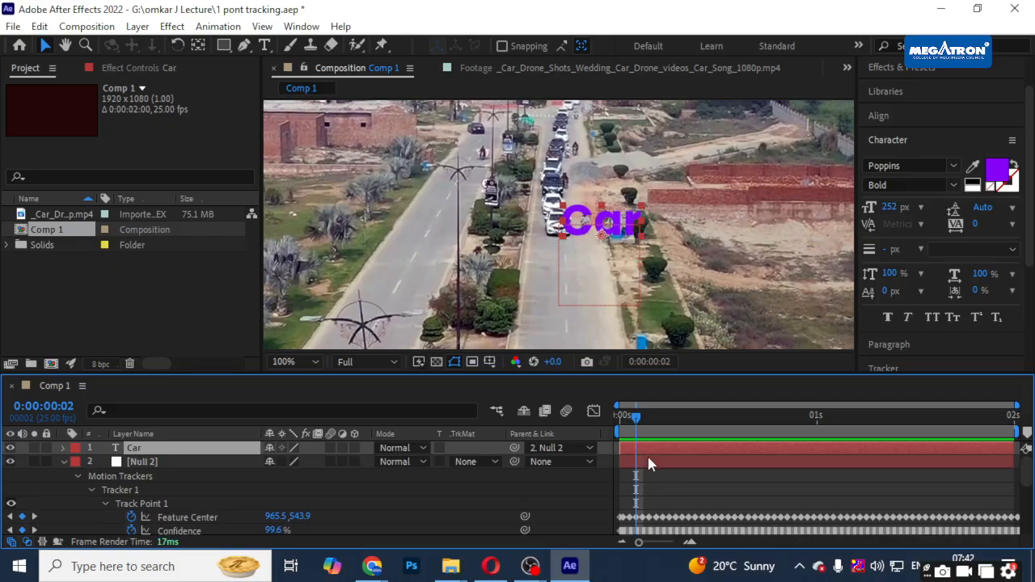
click(648, 457)
key(Delete)
click(647, 448)
key(Delete)
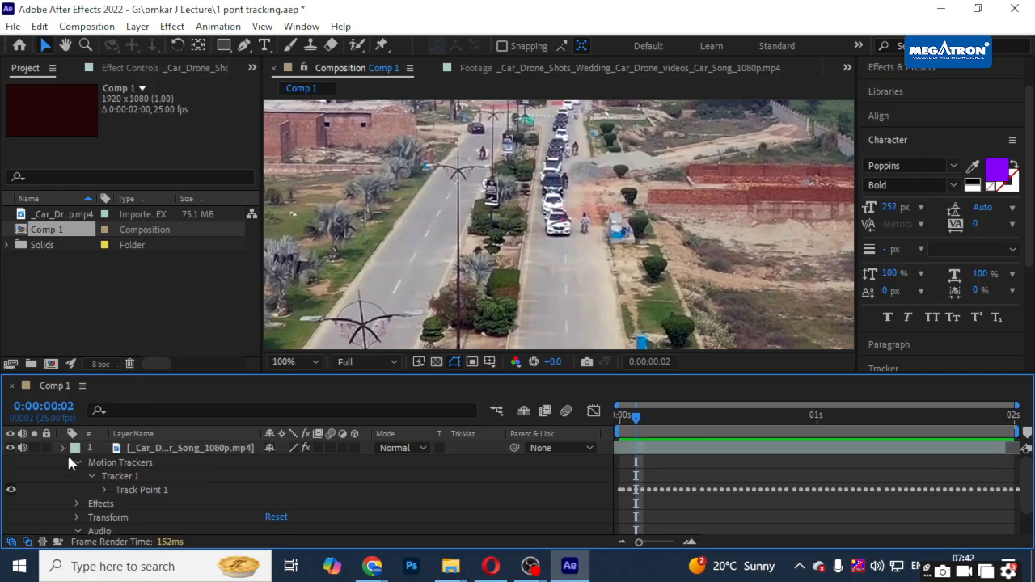
- Create a new null object above the drone footage layer in Comp 1
right_click(98, 481)
mouse_move(199, 288)
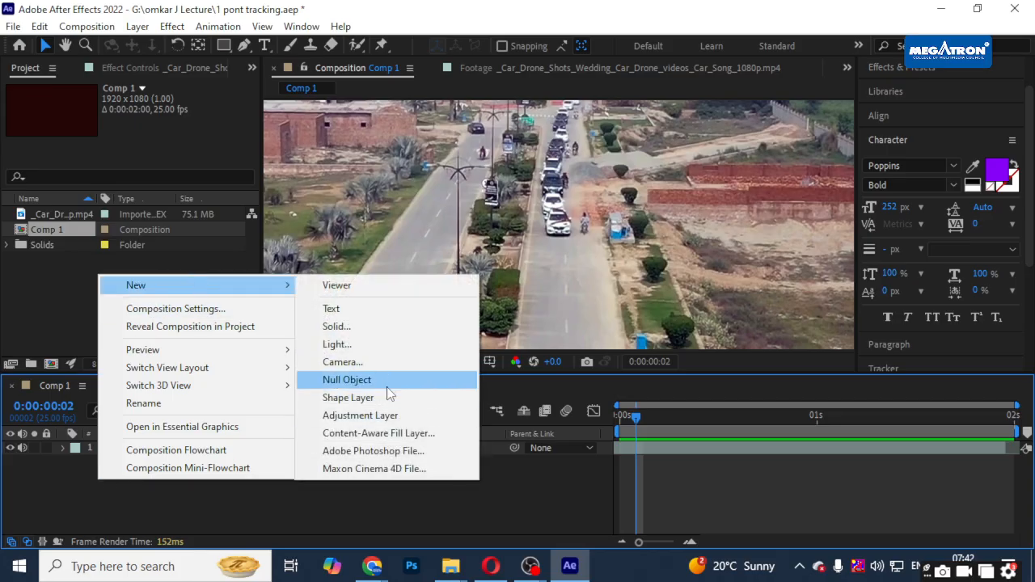
click(387, 387)
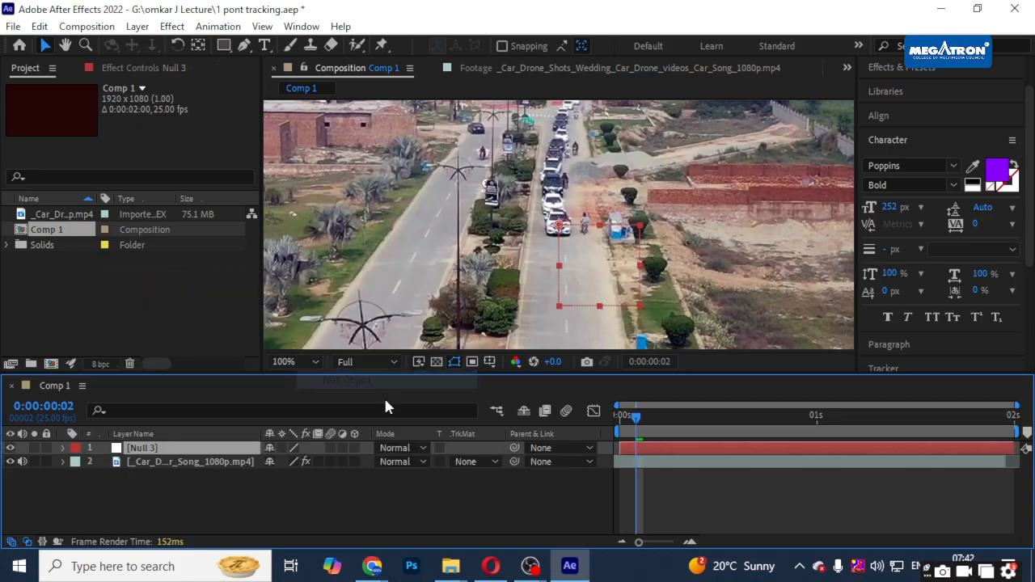
- Examine the footage layer's tracking keyframes and the new null's transform properties
click(149, 465)
key(u)
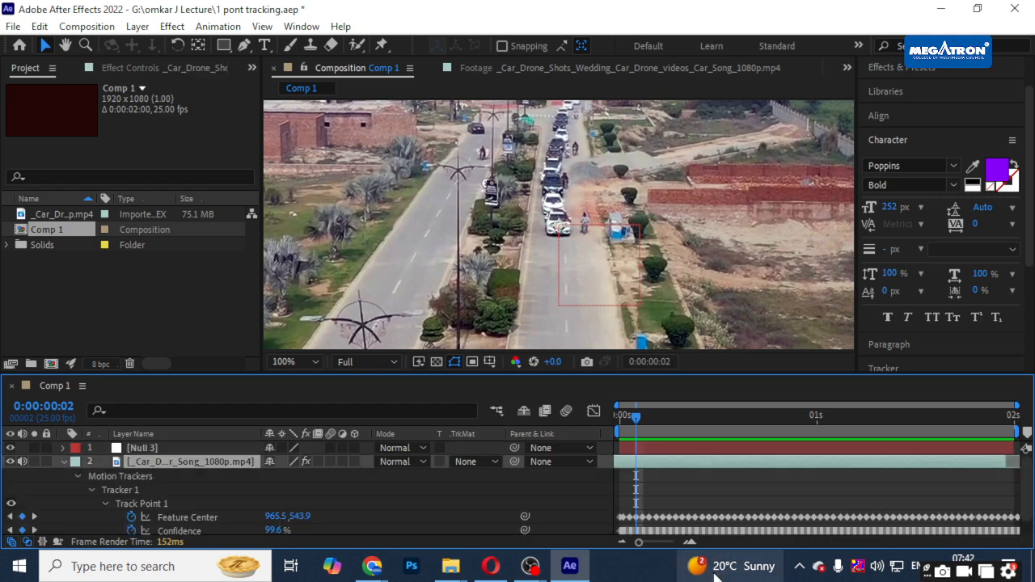
key(u)
click(654, 451)
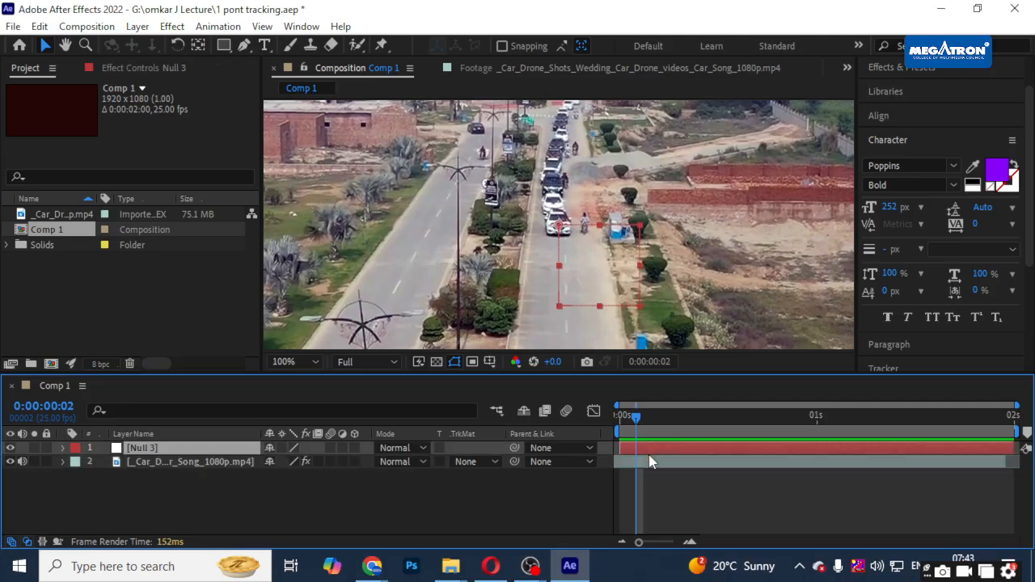
click(64, 449)
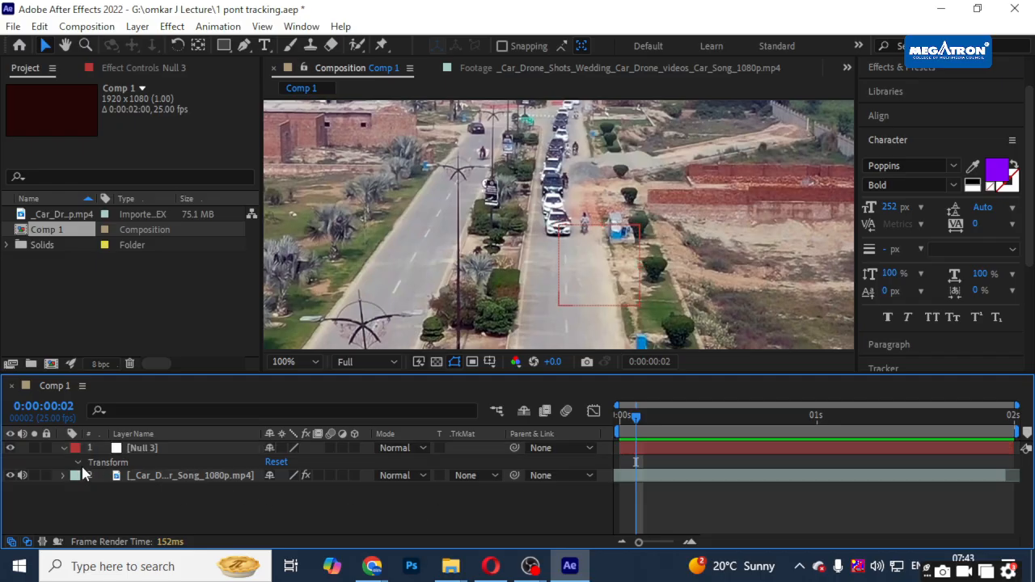
click(77, 462)
scroll(681, 497, down, 1)
scroll(681, 496, up, 2)
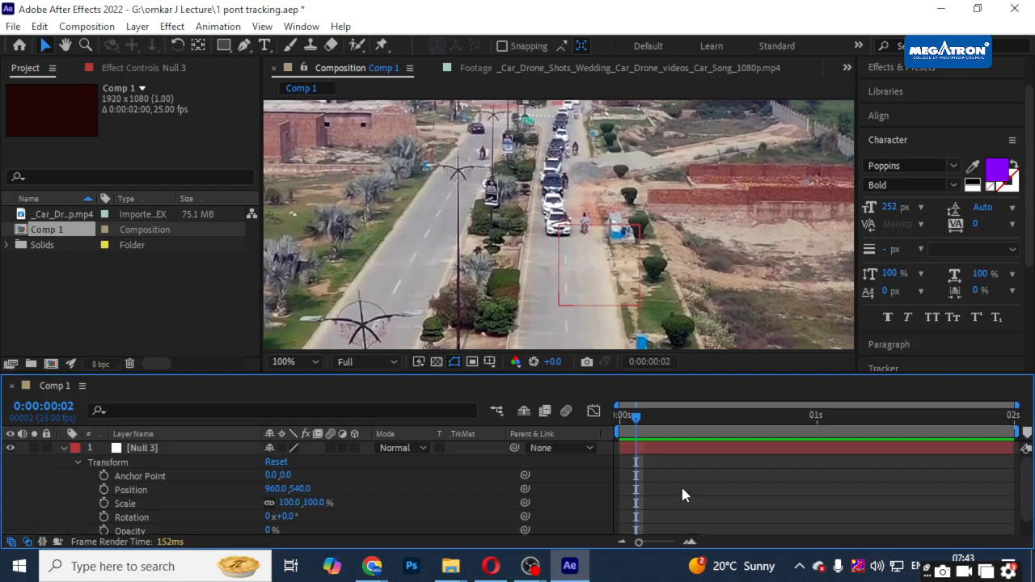
click(77, 462)
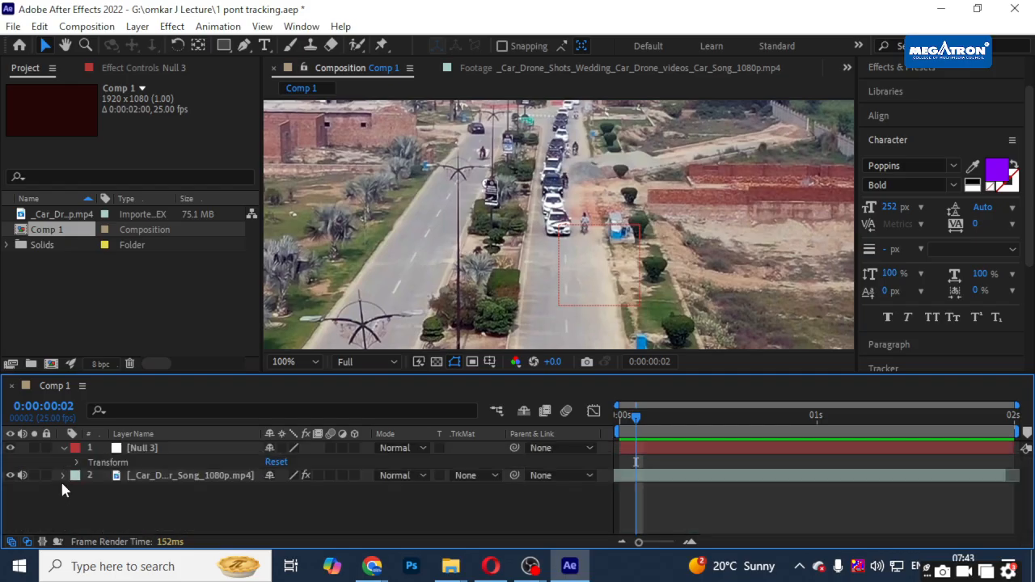
- Copy Tracker 1 from the footage layer's motion trackers and paste it onto Null 3 at frame 2
click(63, 476)
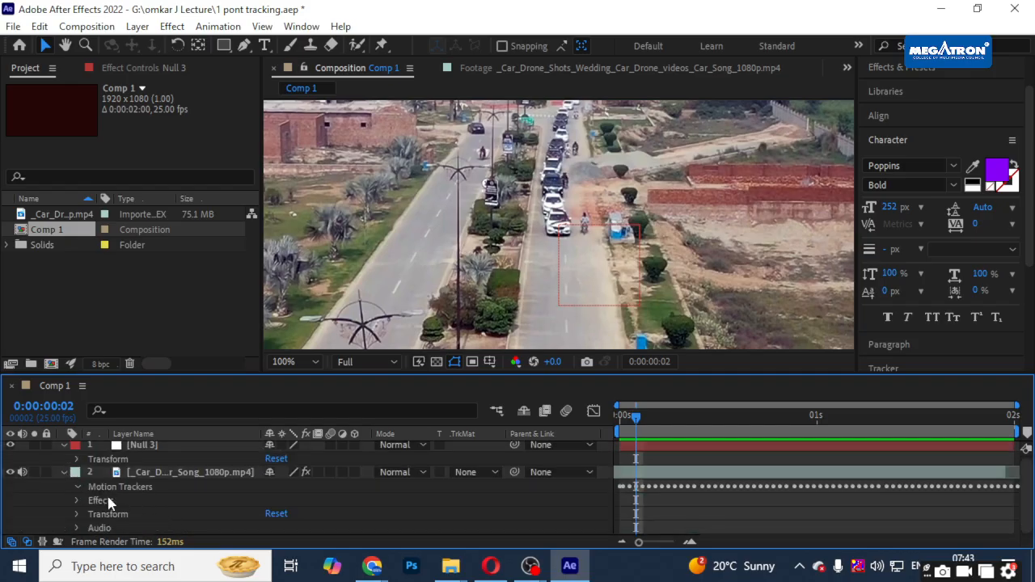
click(125, 502)
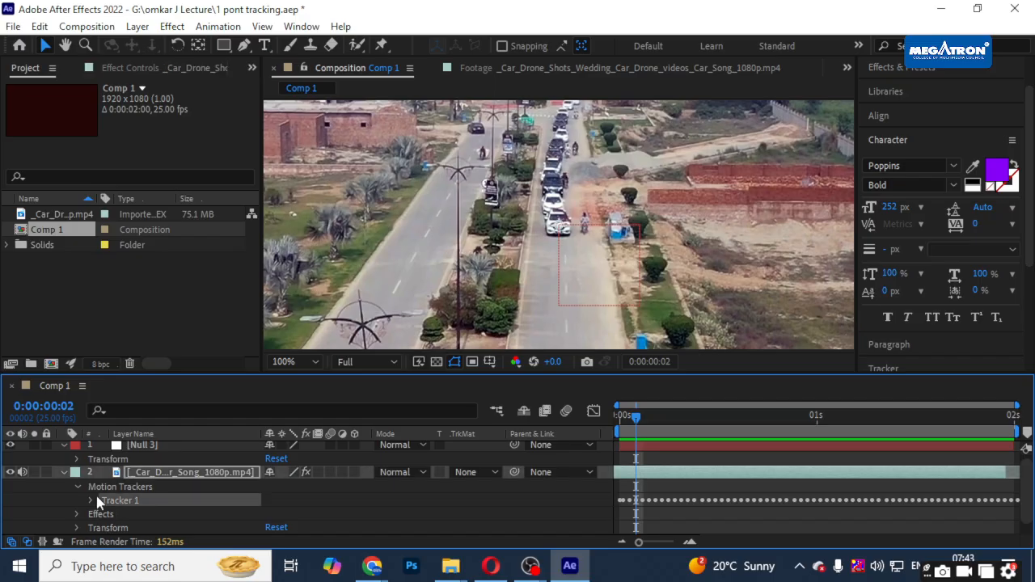
scroll(101, 497, up, 1)
click(142, 450)
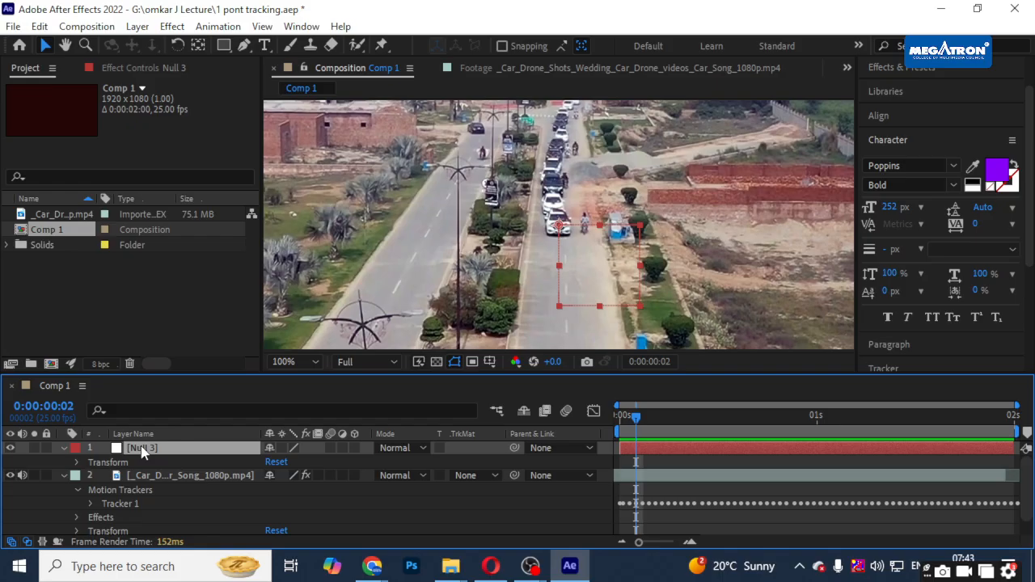
key(ctrl+v)
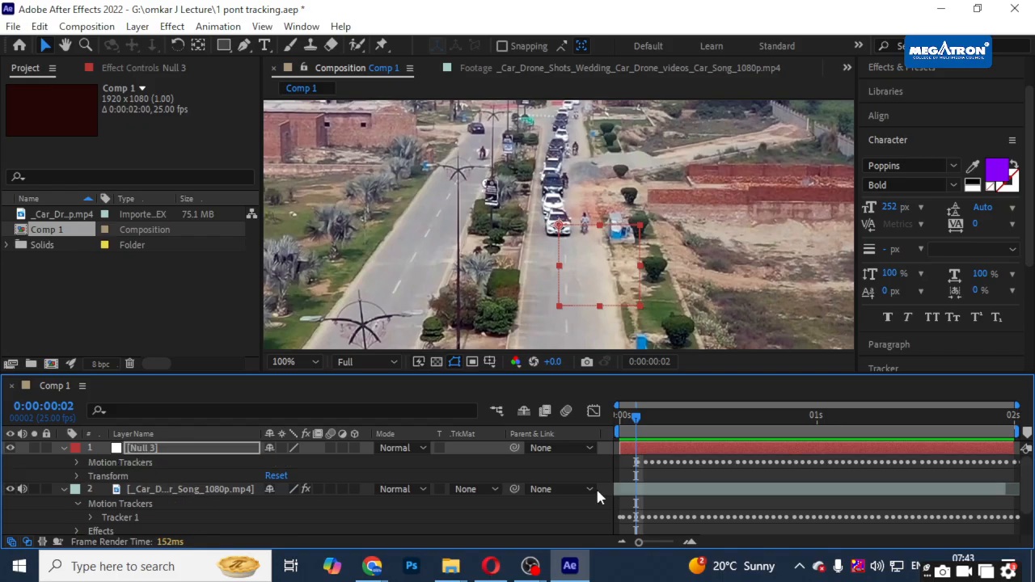
- Reveal the Track Point 1 keyframes of the tracker pasted onto Null 3
click(78, 462)
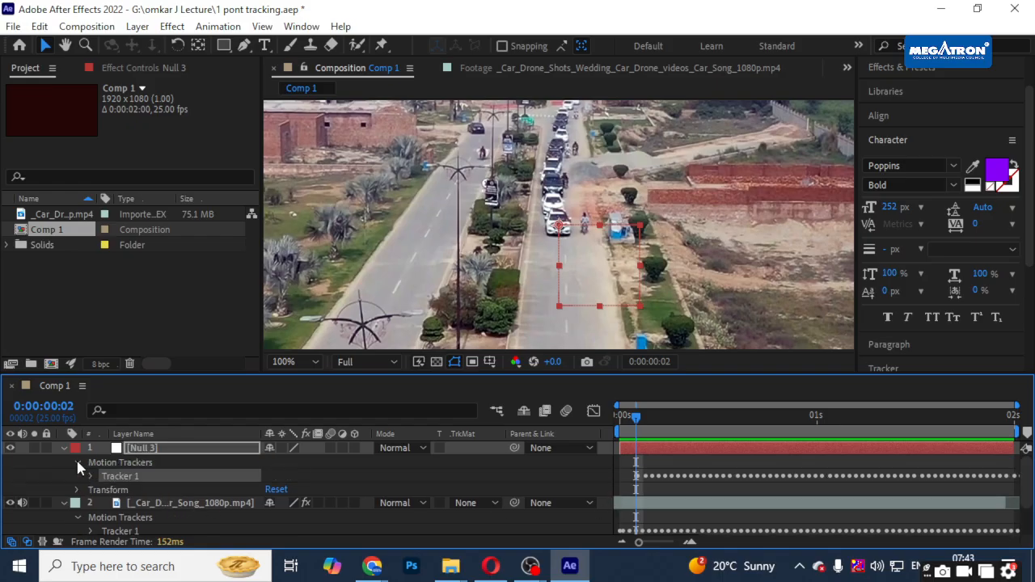
click(96, 479)
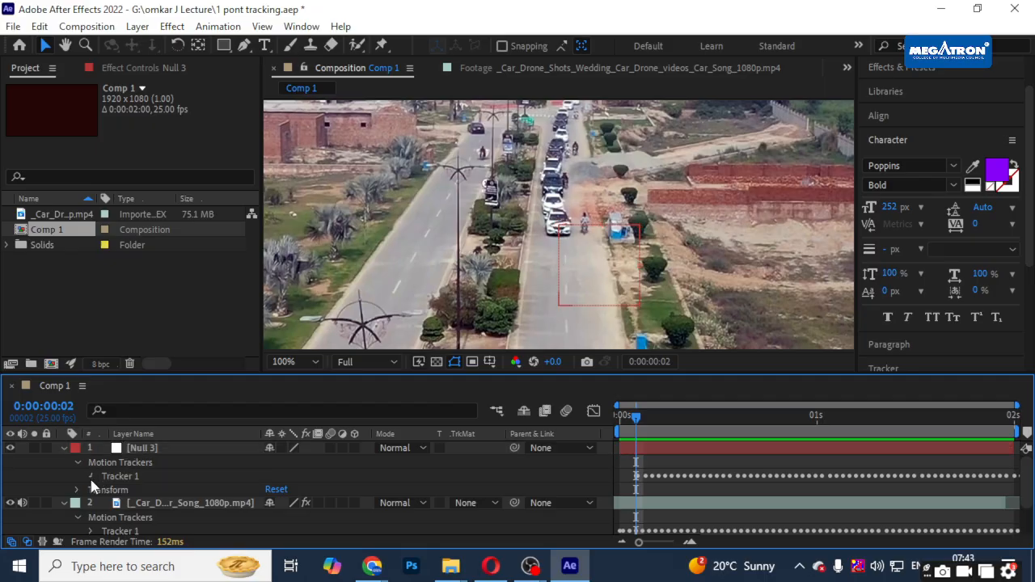
click(90, 478)
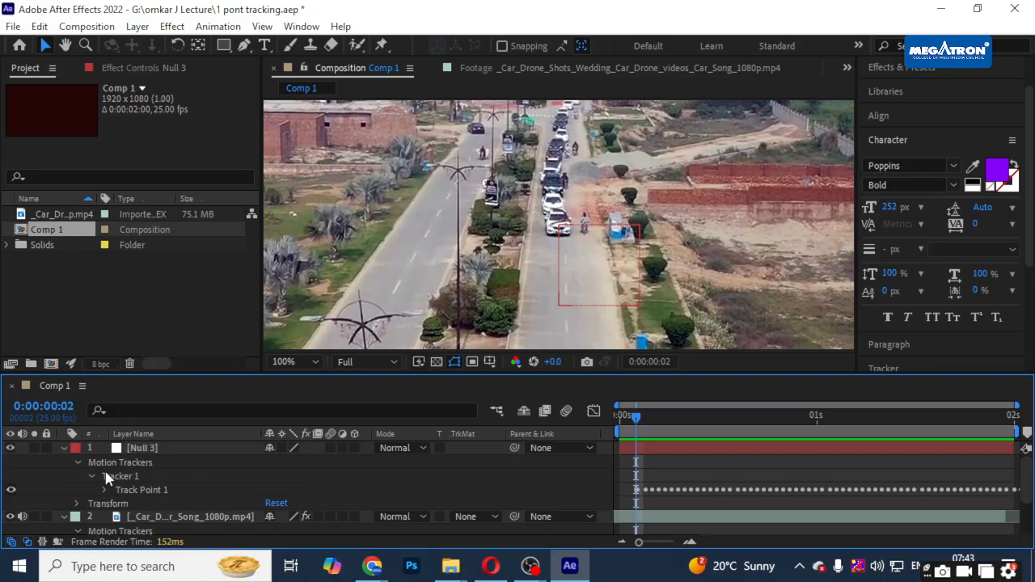
click(176, 447)
key(u)
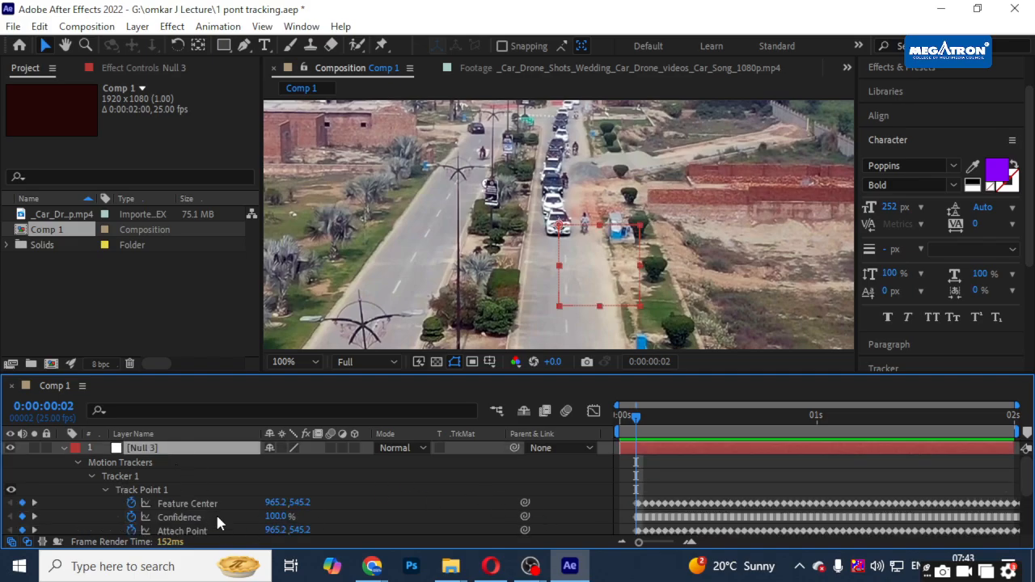
scroll(218, 523, down, 3)
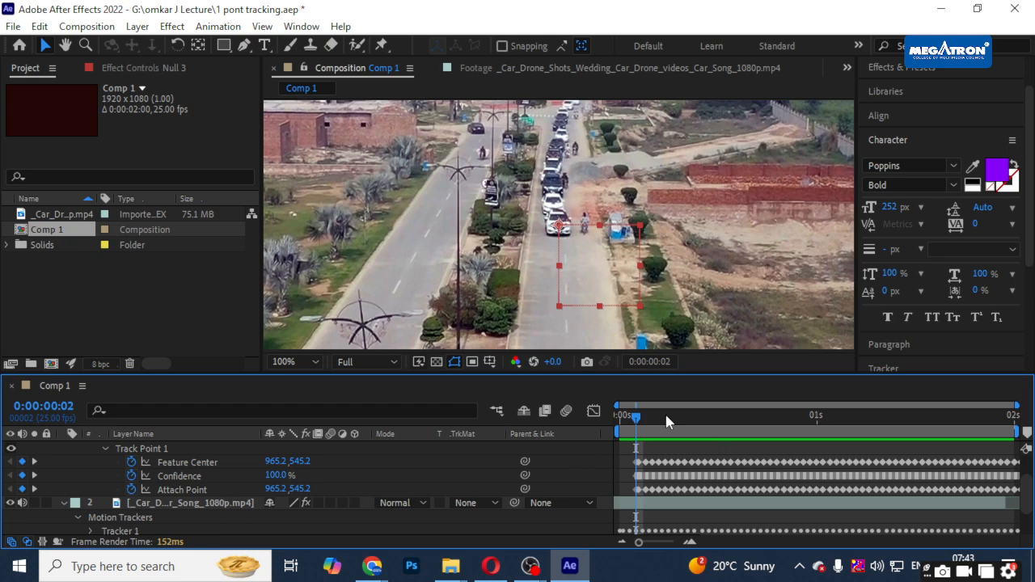
- Undo the frame 2 paste and try pasting Tracker 1 onto Null 3 at the start of the composition
drag(665, 413, 277, 421)
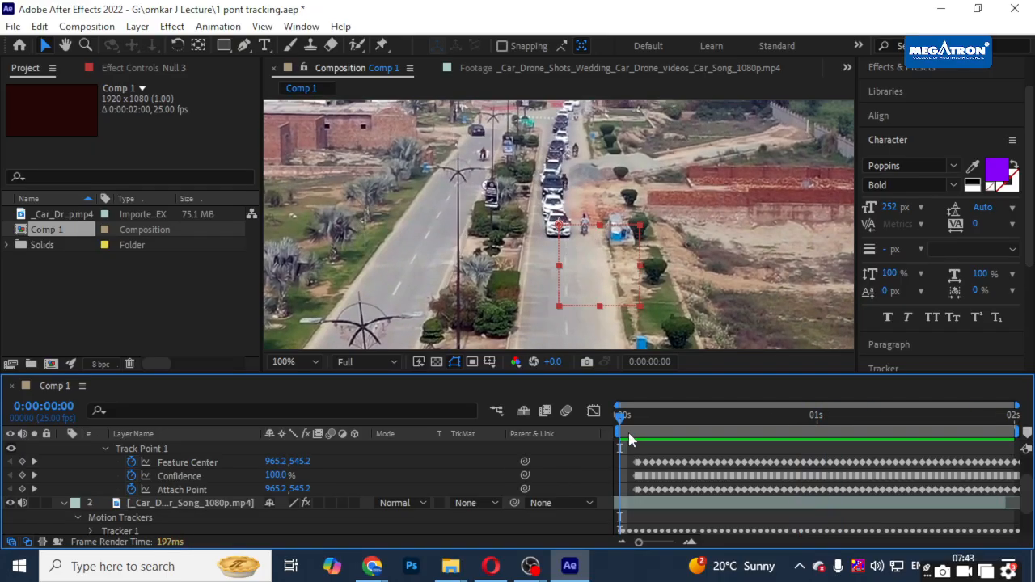
click(630, 423)
drag(630, 423, 708, 420)
key(ctrl+z)
key(ctrl+v)
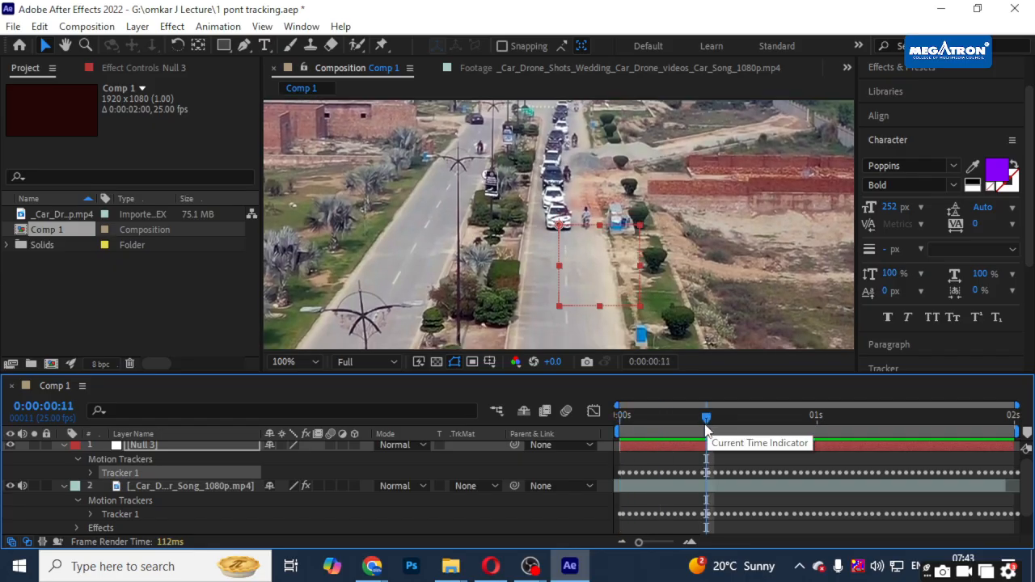
key(ctrl+z)
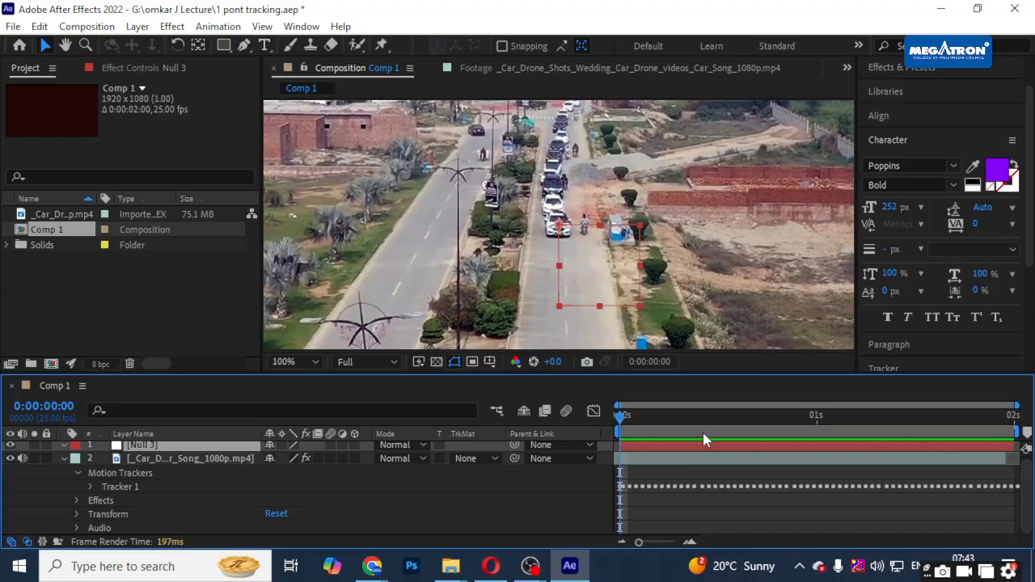
- Try pasting Tracker 1 onto Null 3 at 0:00:00:24 and undo the paste
click(732, 421)
click(810, 419)
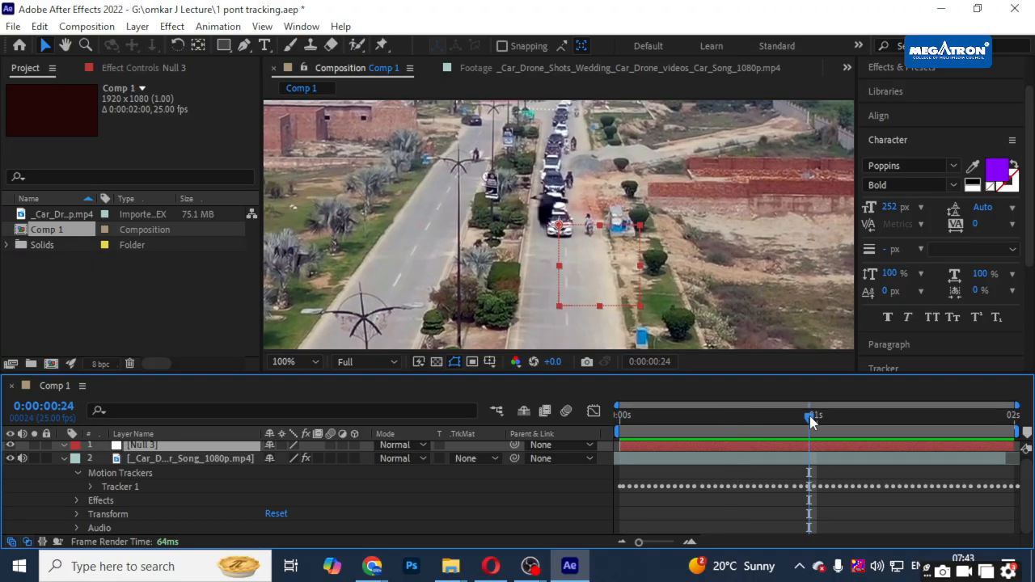
key(ctrl+v)
mouse_move(809, 418)
mouse_down()
mouse_move(620, 418)
mouse_move(616, 430)
mouse_move(803, 430)
mouse_up()
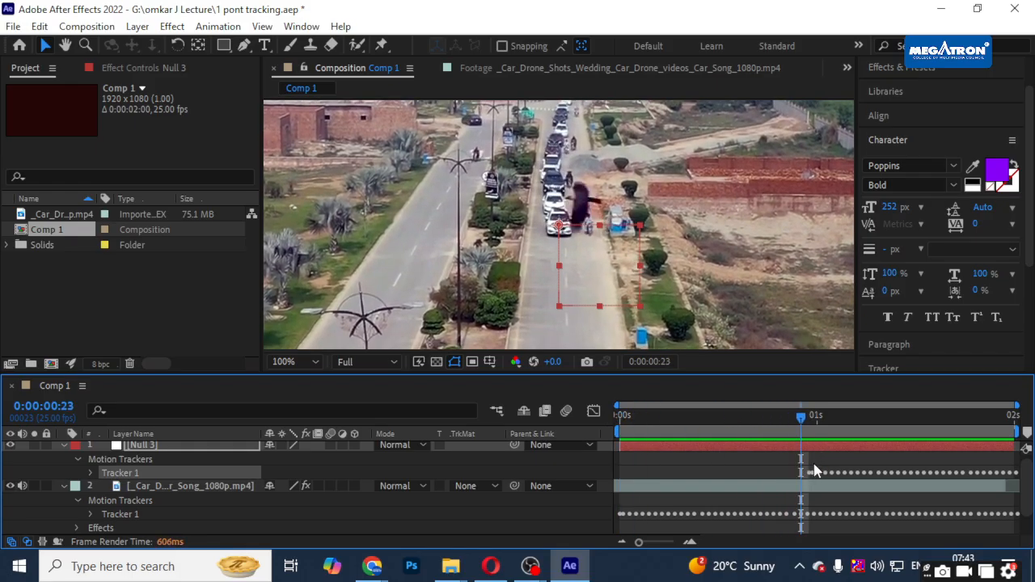
key(ctrl+z)
- Return to the start of the composition, reveal the footage layer's tracking keyframes and select Null 3
click(619, 422)
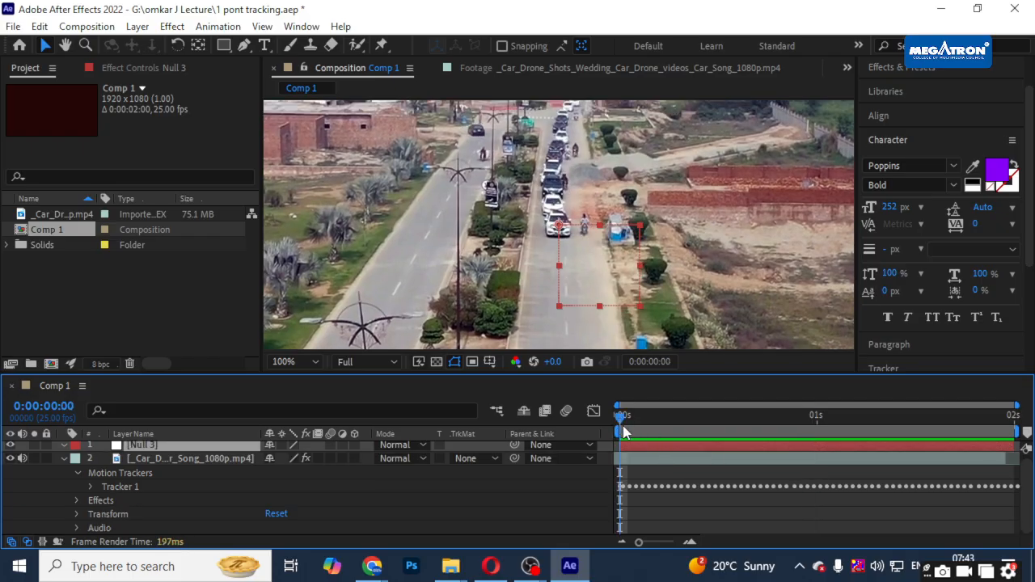
click(639, 461)
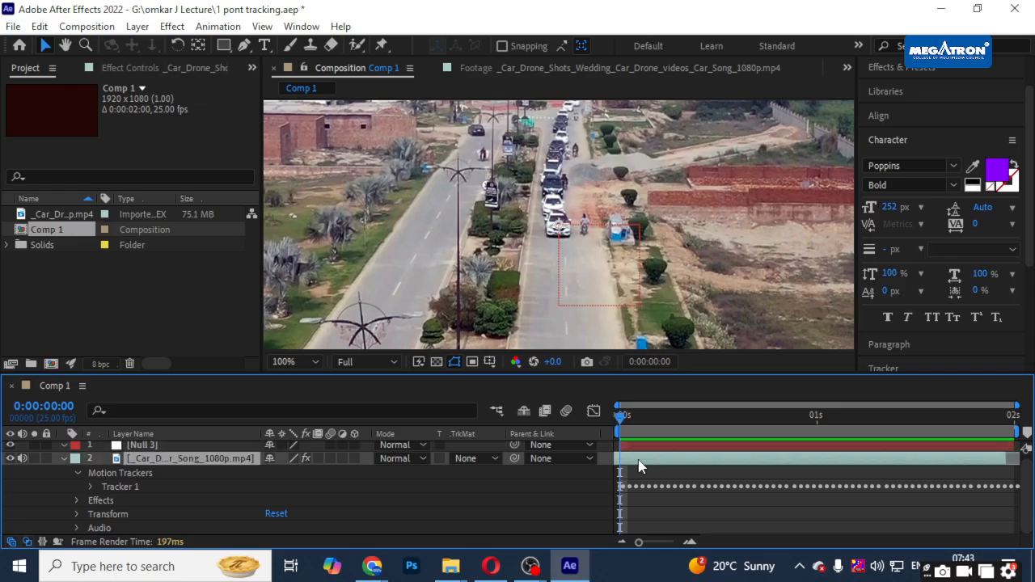
key(u)
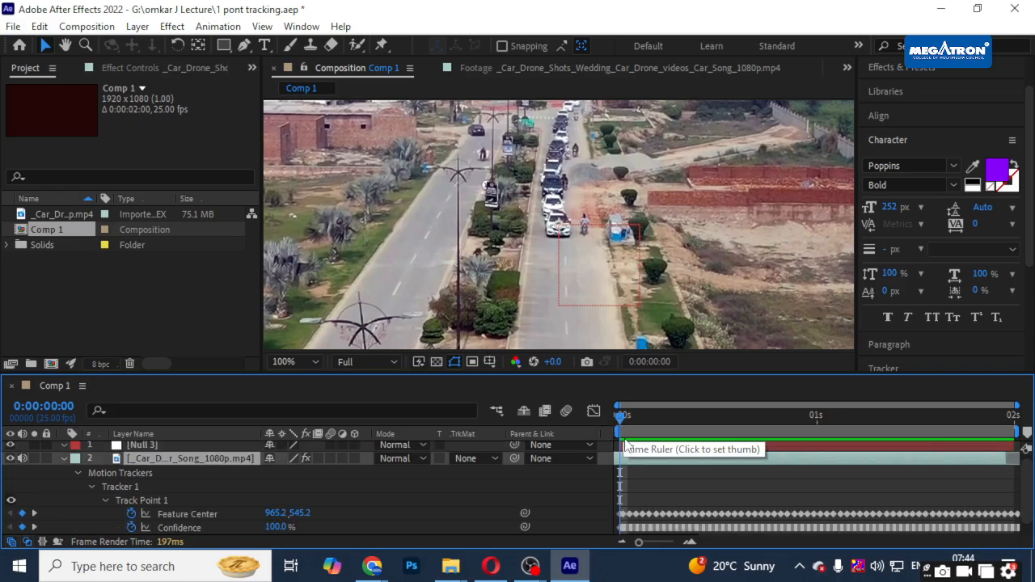
click(626, 445)
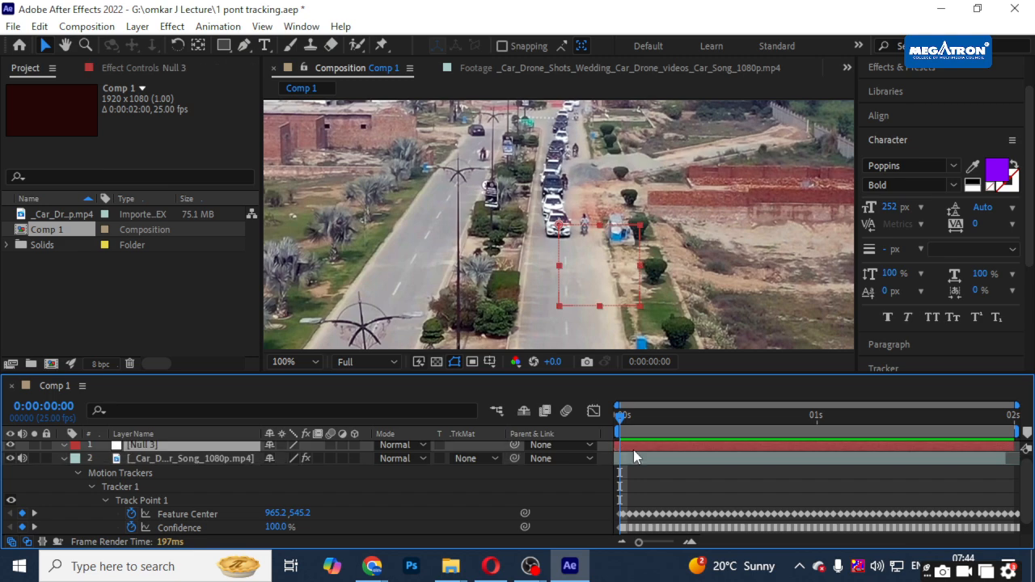
- Paste Tracker 1 onto Null 3 and collapse the properties of the null and footage layers
key(u)
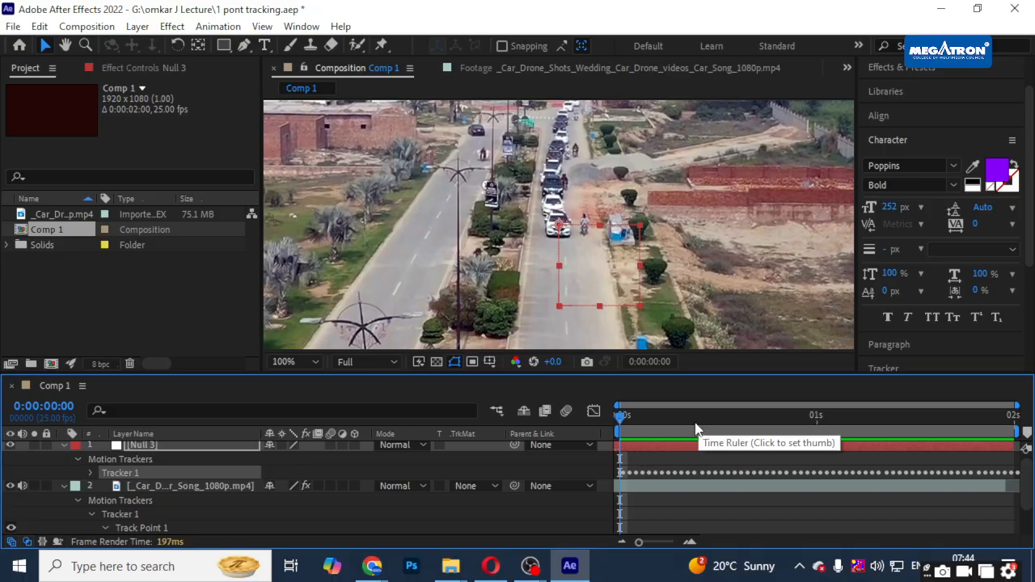
click(62, 446)
click(63, 460)
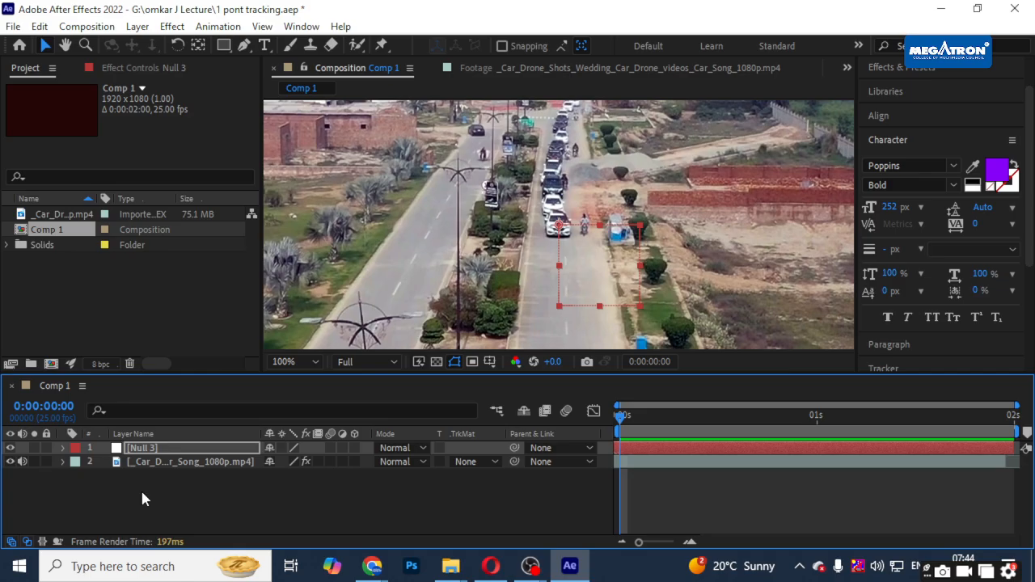
- Create a new text layer reading "Car" and return to the Selection tool
right_click(338, 513)
mouse_move(400, 311)
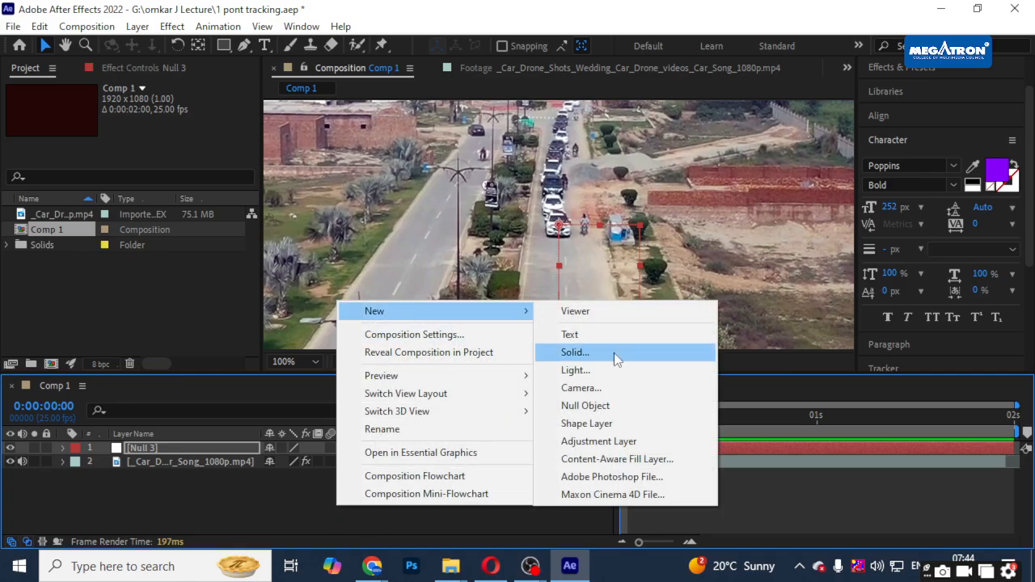
click(584, 335)
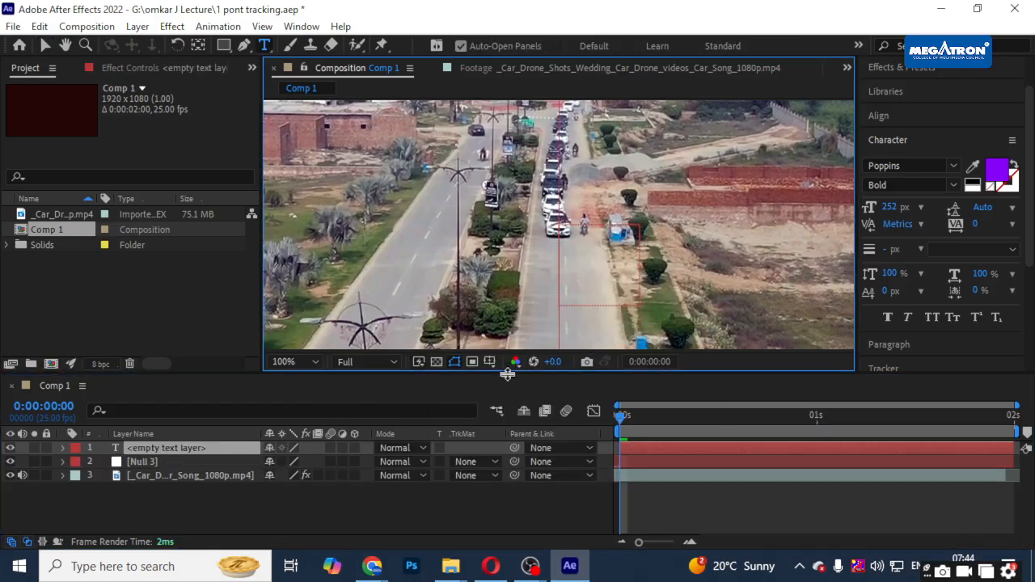
text(Card)
key(BackSpace)
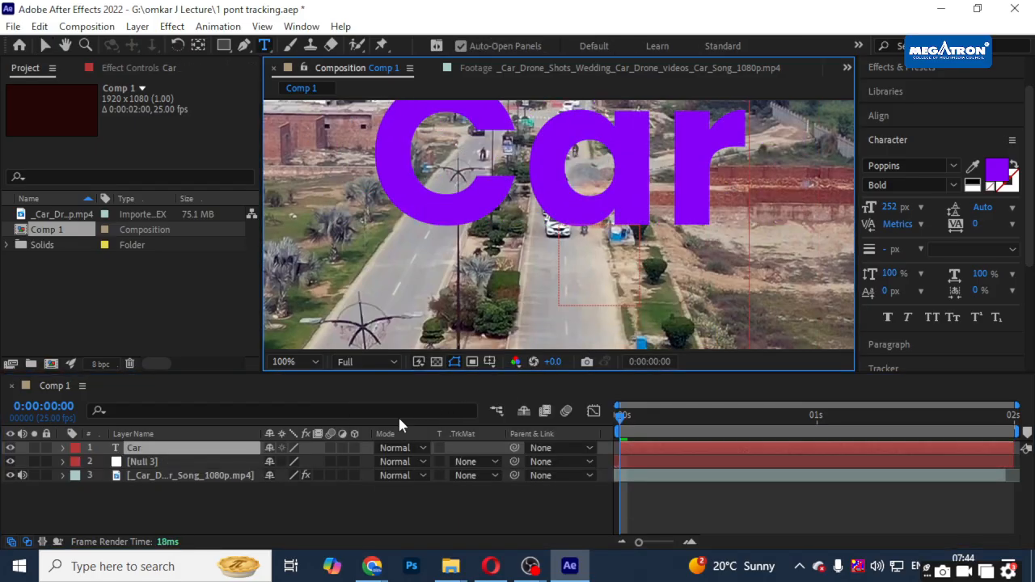
click(46, 45)
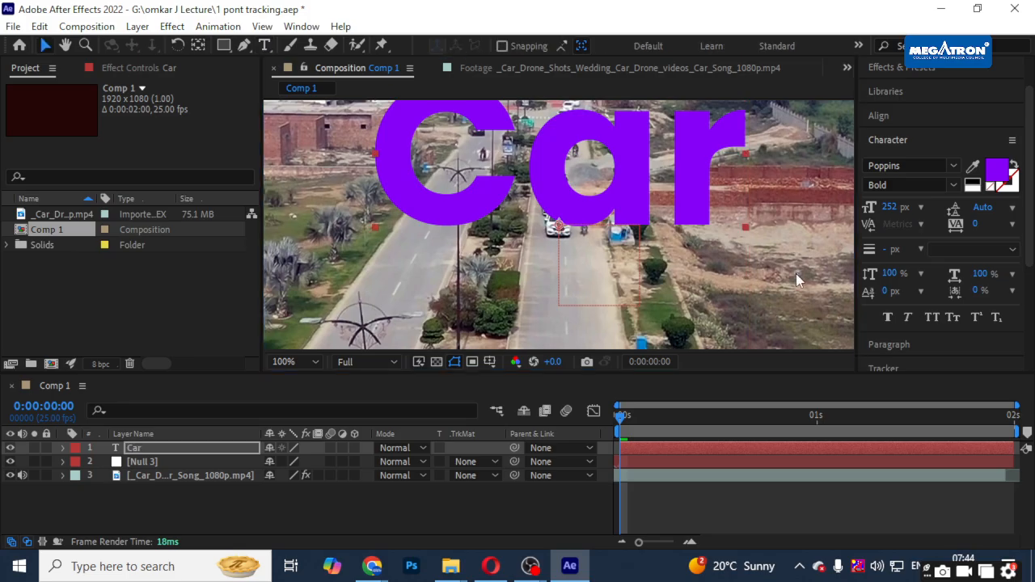
- Scale the Car text layer down to 24% and move it just to the right of the nearest white car
drag(748, 232, 677, 181)
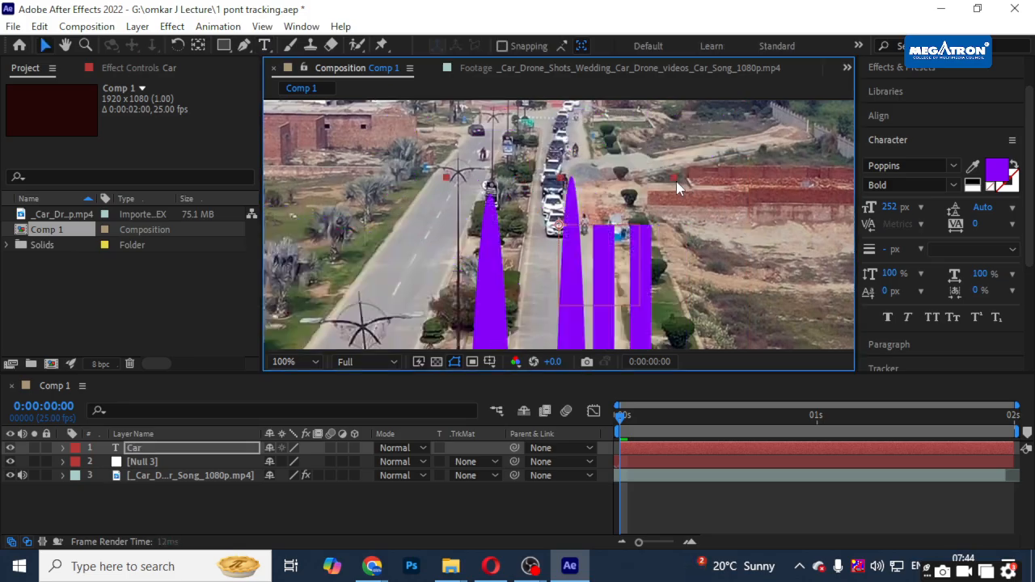
key(ctrl+z)
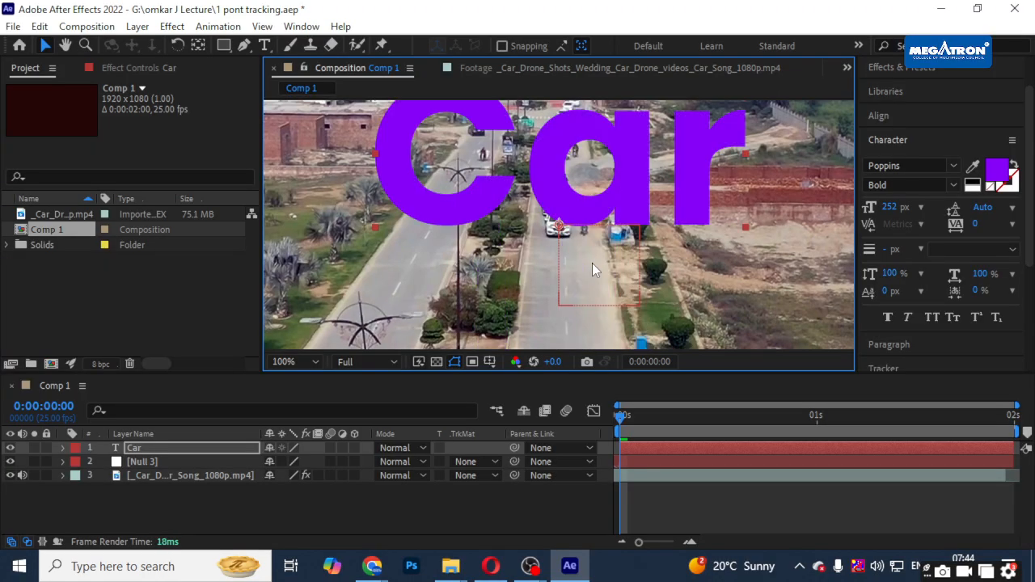
click(175, 454)
key(s)
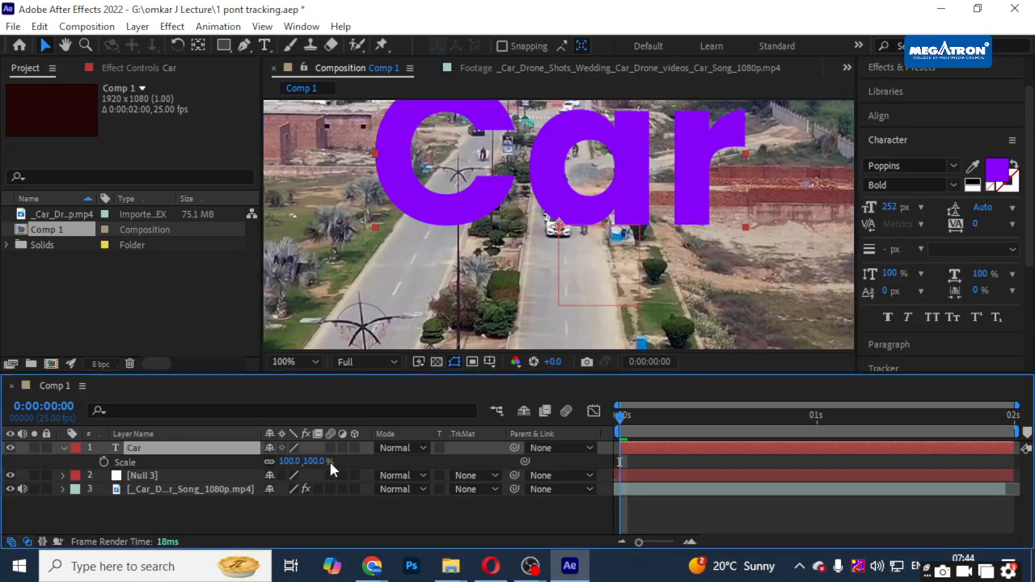
drag(327, 461, 267, 461)
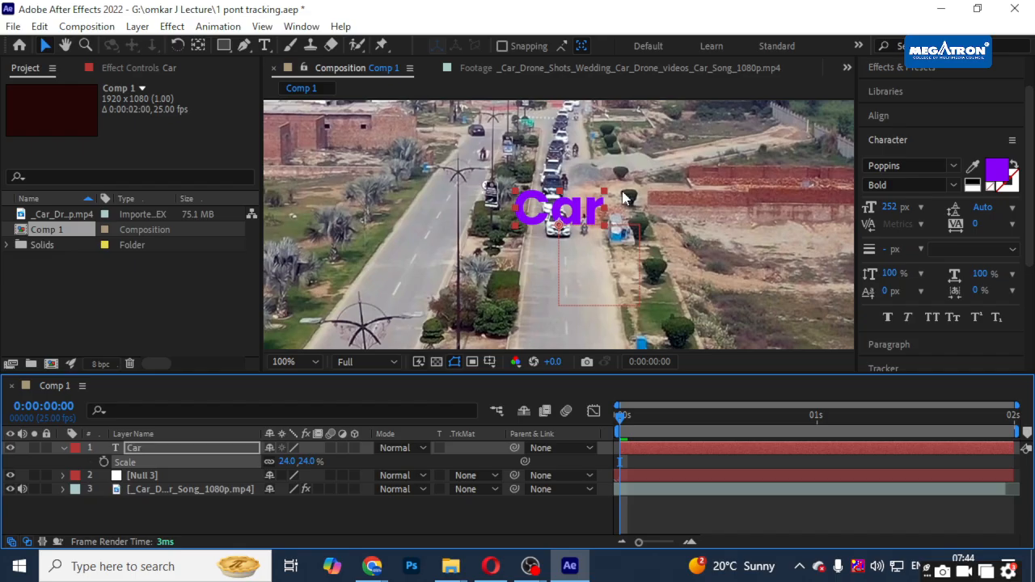
drag(580, 214, 621, 218)
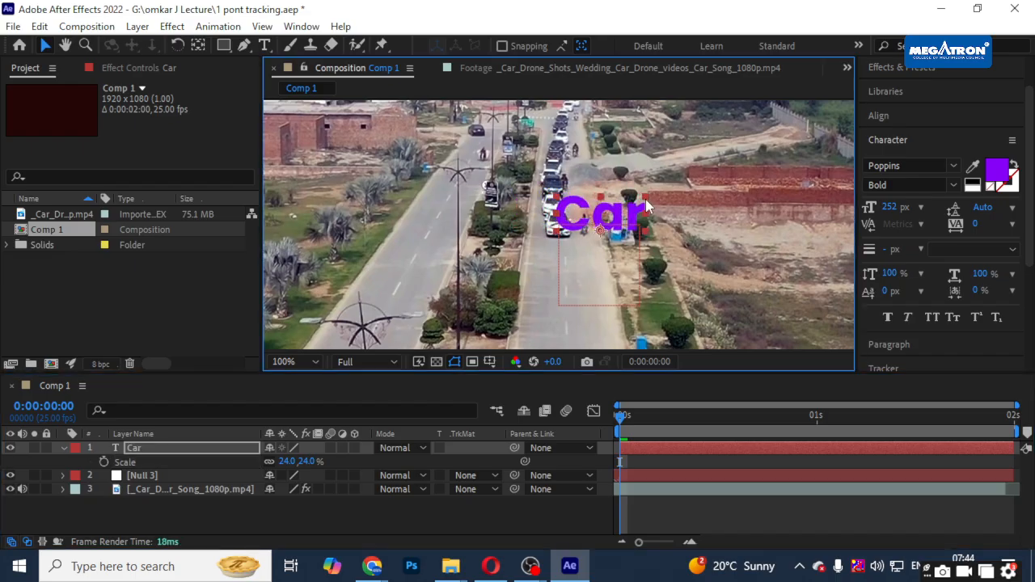
- Set the Car text's fill color to white (FFFFFF) and shrink the layer to 19.5% scale
click(998, 170)
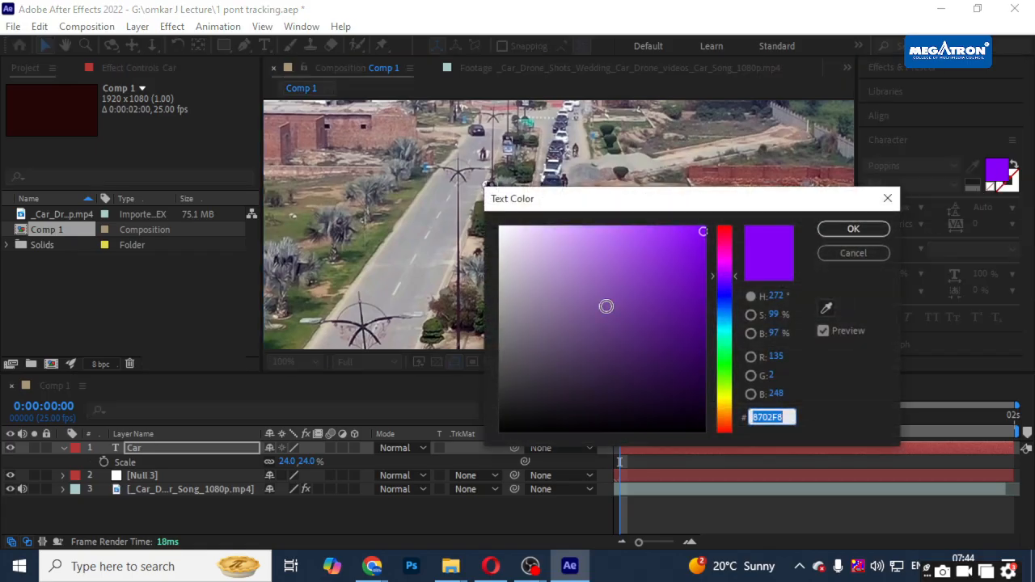
click(502, 228)
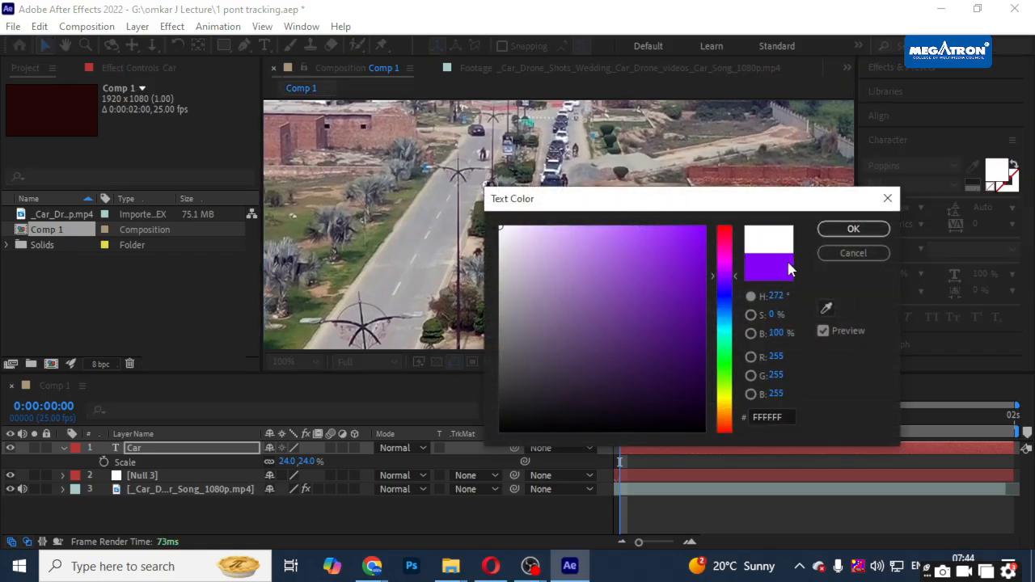
click(859, 232)
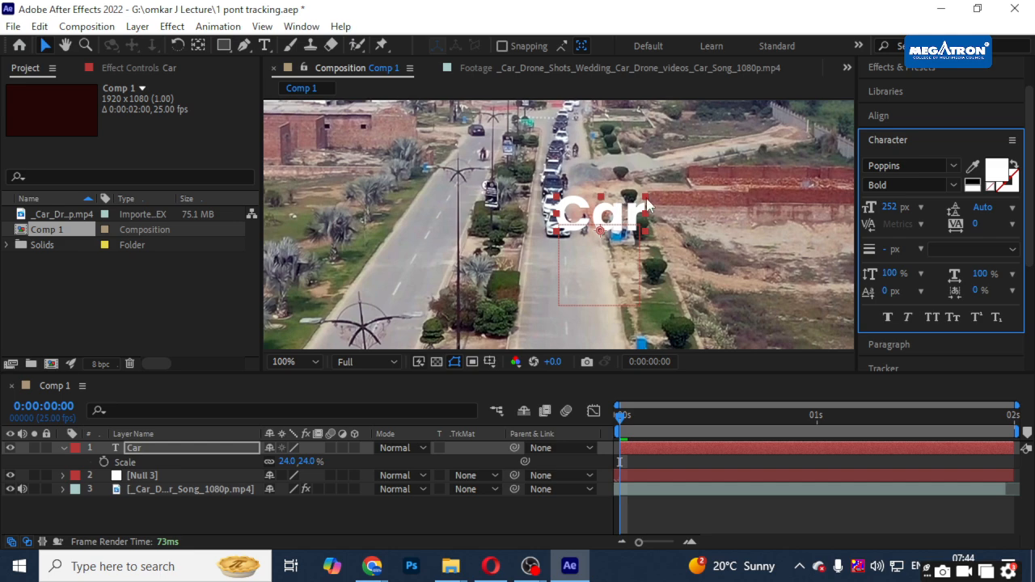
drag(647, 206, 623, 211)
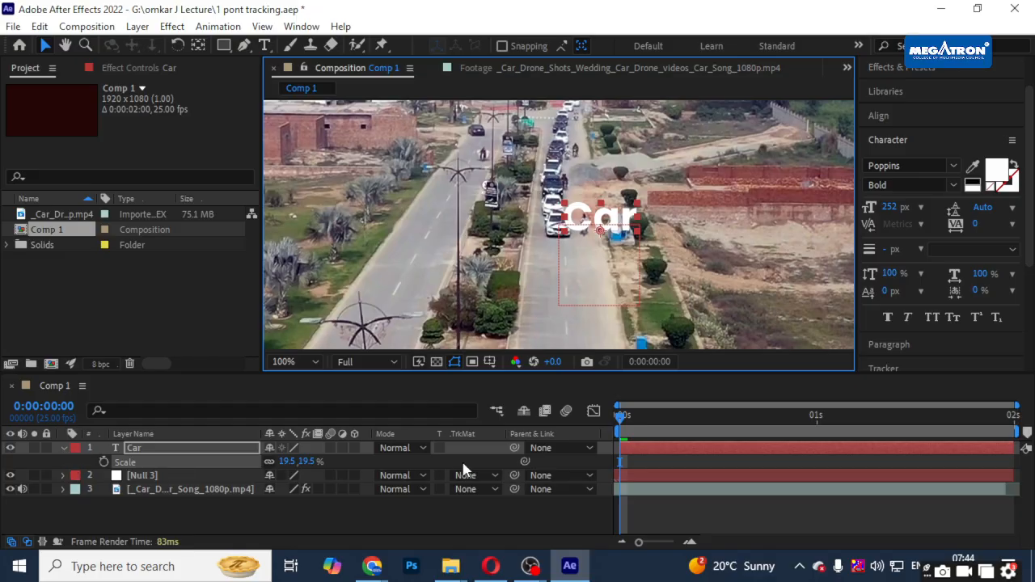
- Rename the Null 3 layer as Track
click(561, 447)
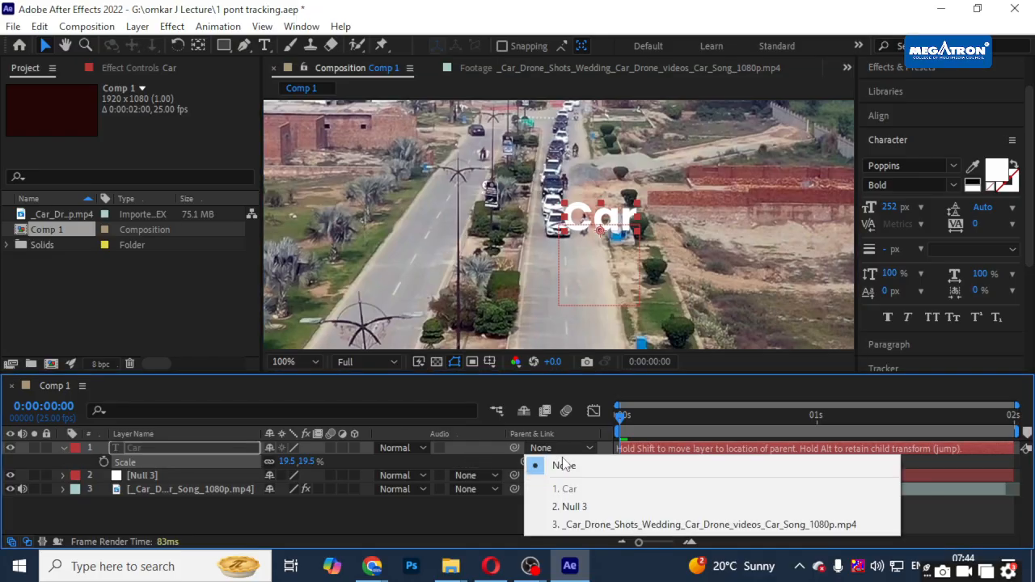
click(428, 506)
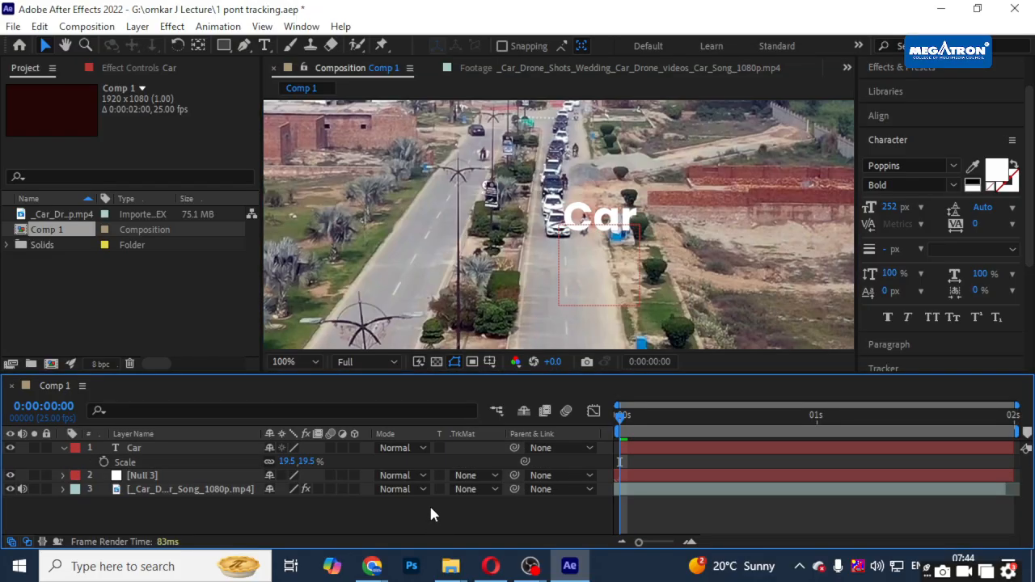
click(185, 482)
right_click(185, 482)
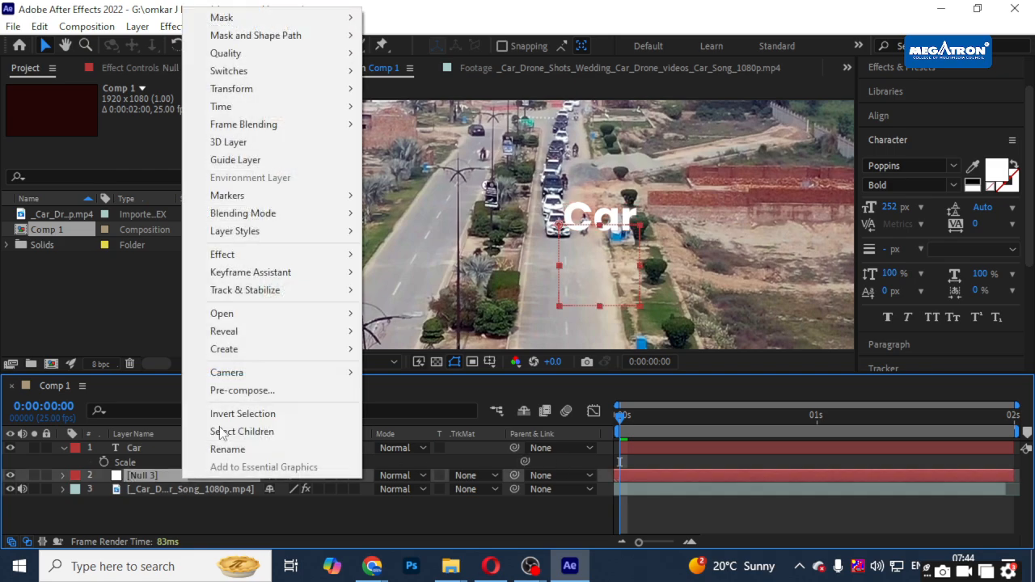
click(233, 449)
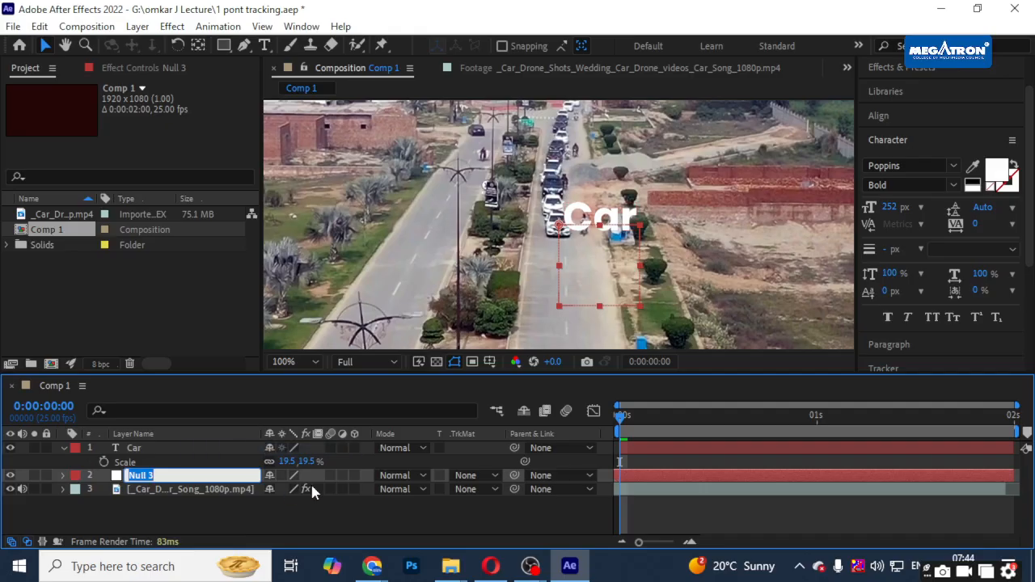
text(Track)
key(Return)
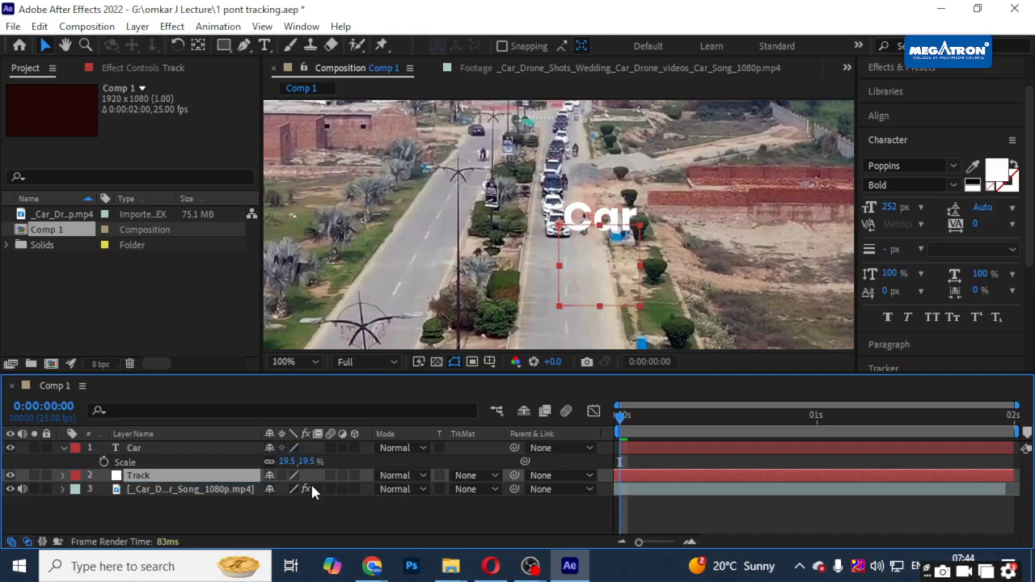
click(240, 526)
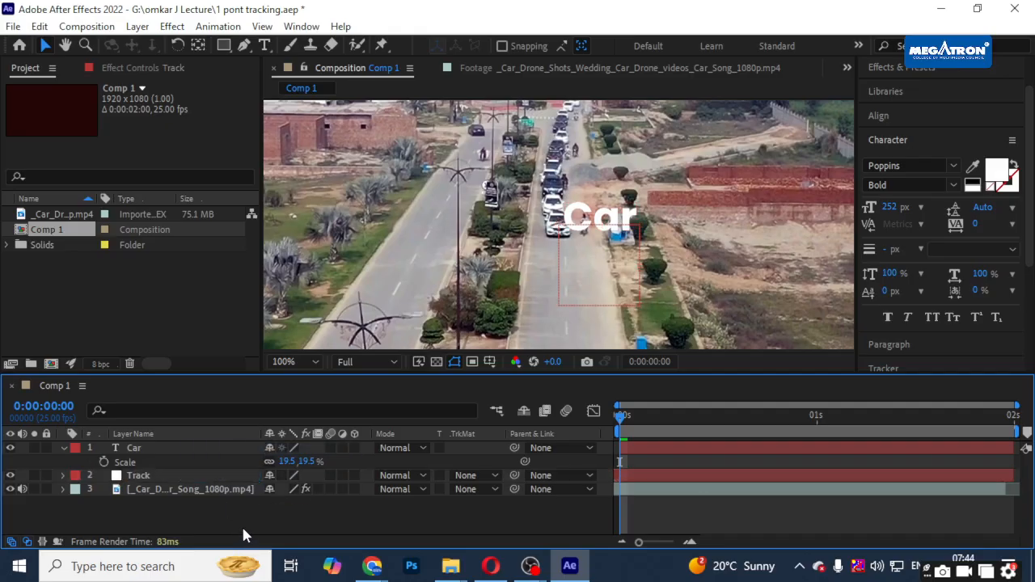
- Parent the Car text layer to the Track null
click(184, 492)
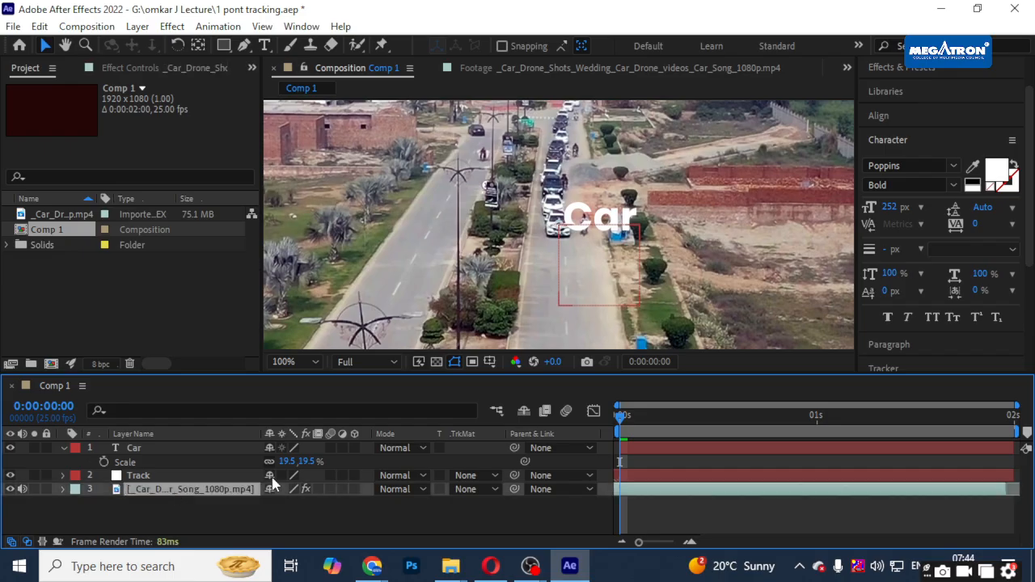
click(205, 478)
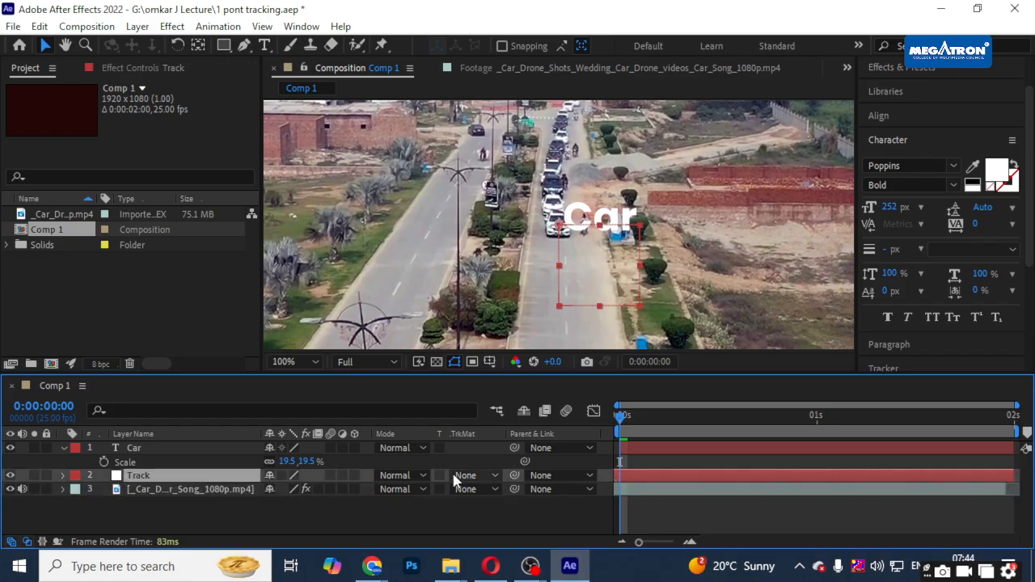
click(572, 448)
click(576, 508)
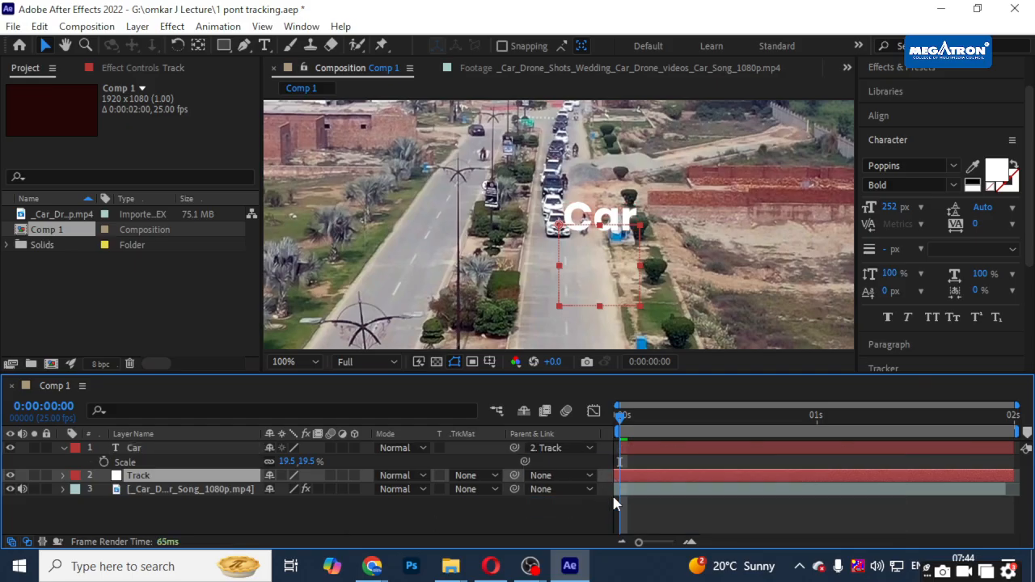
- Preview the text's motion, return to the start of the composition and undo the parenting of the Car layer
key(space)
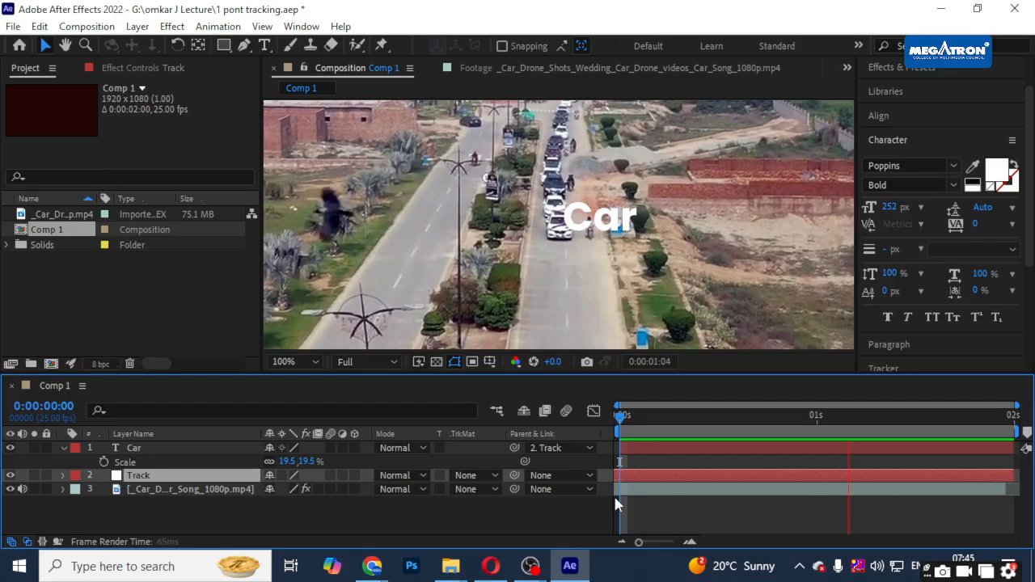
key(space)
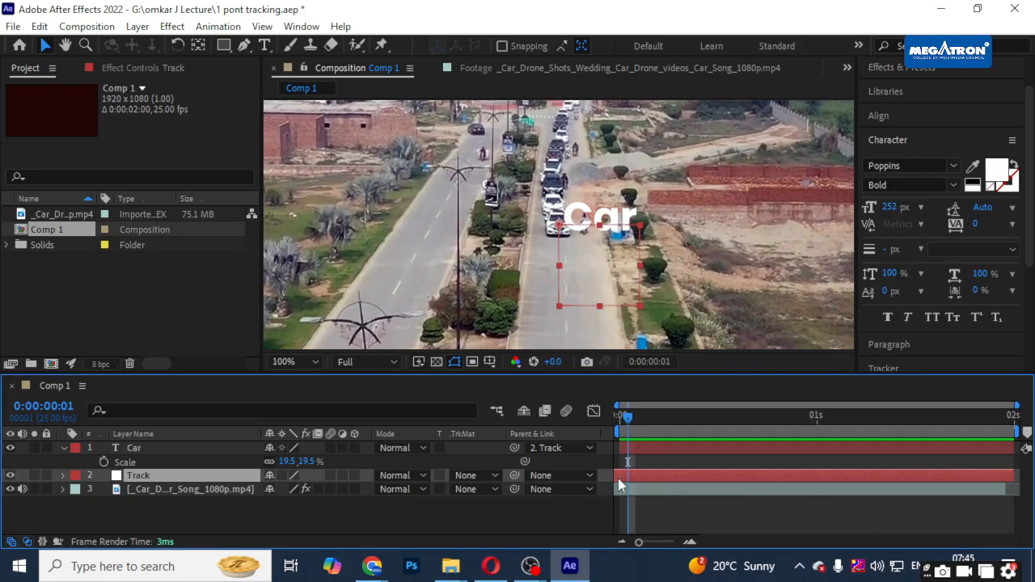
key(Home)
key(ctrl+z)
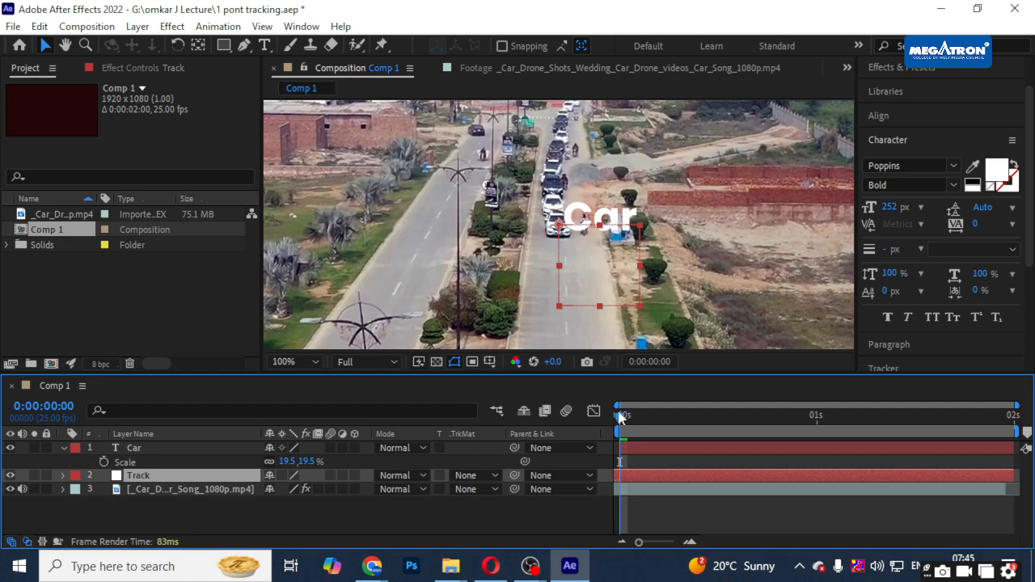
- Replay the composition and delete the Car text layer
key(space)
key(space)
click(153, 455)
key(Delete)
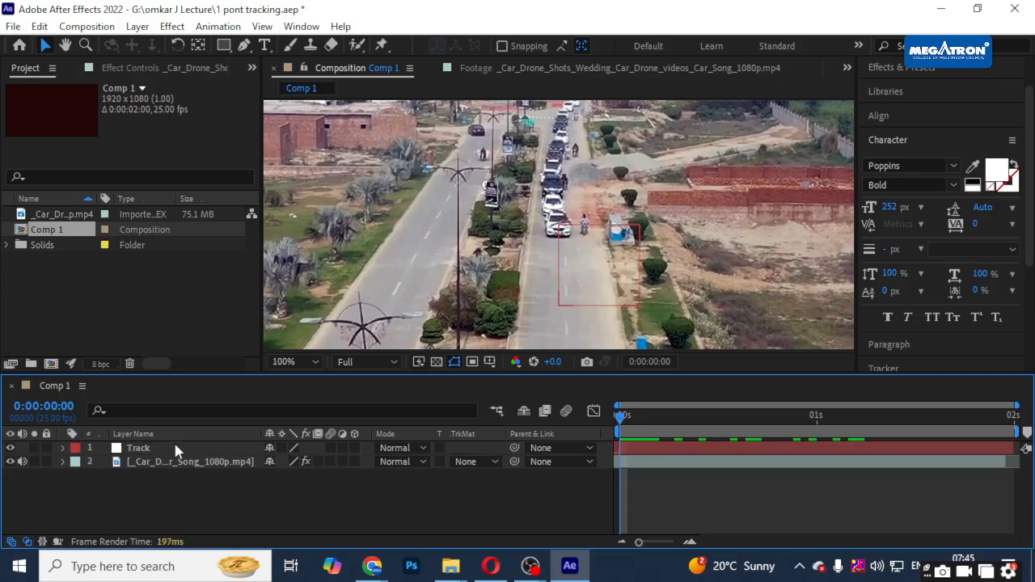
- Expand Tracker 1 and Track Point 1 on the Track null and examine their tracking properties and keyframes
click(171, 452)
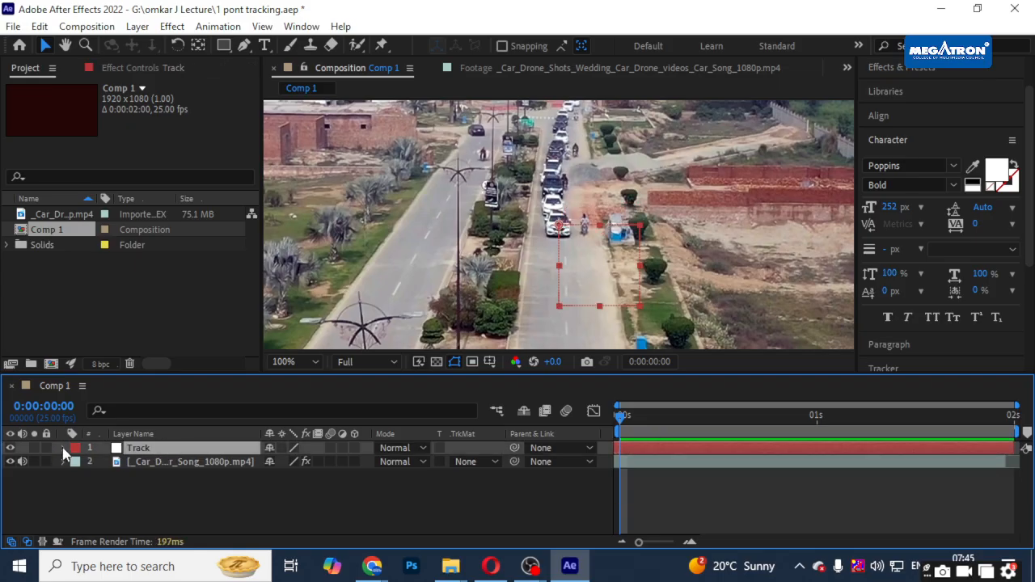
click(63, 449)
click(164, 476)
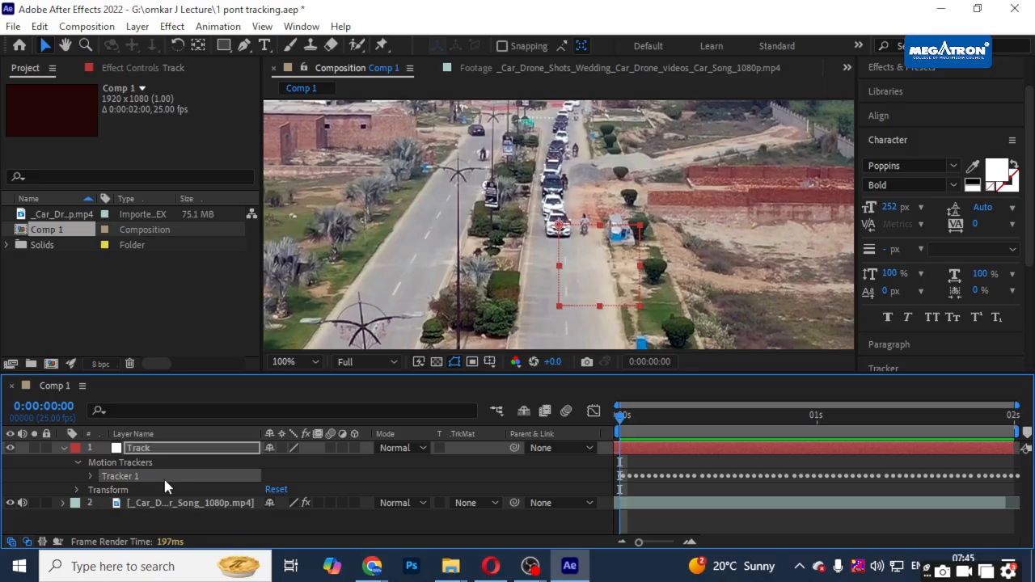
click(91, 477)
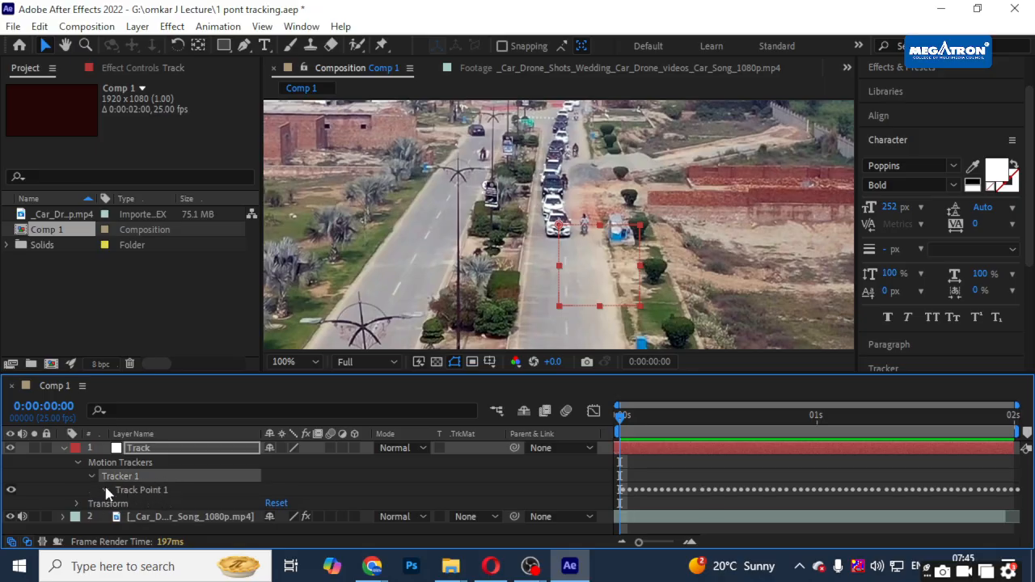
click(106, 490)
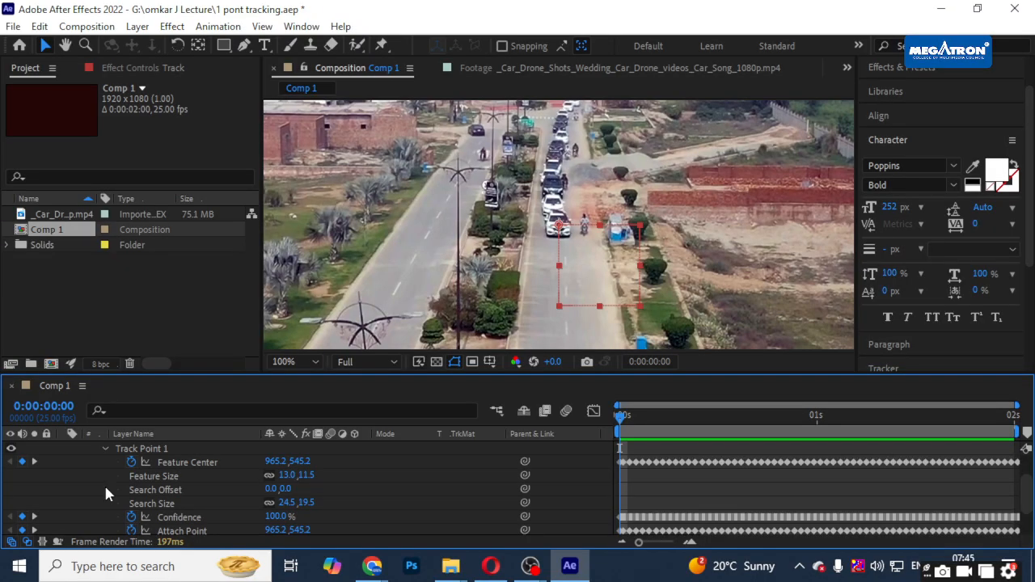
scroll(104, 483, down, 2)
scroll(103, 483, up, 4)
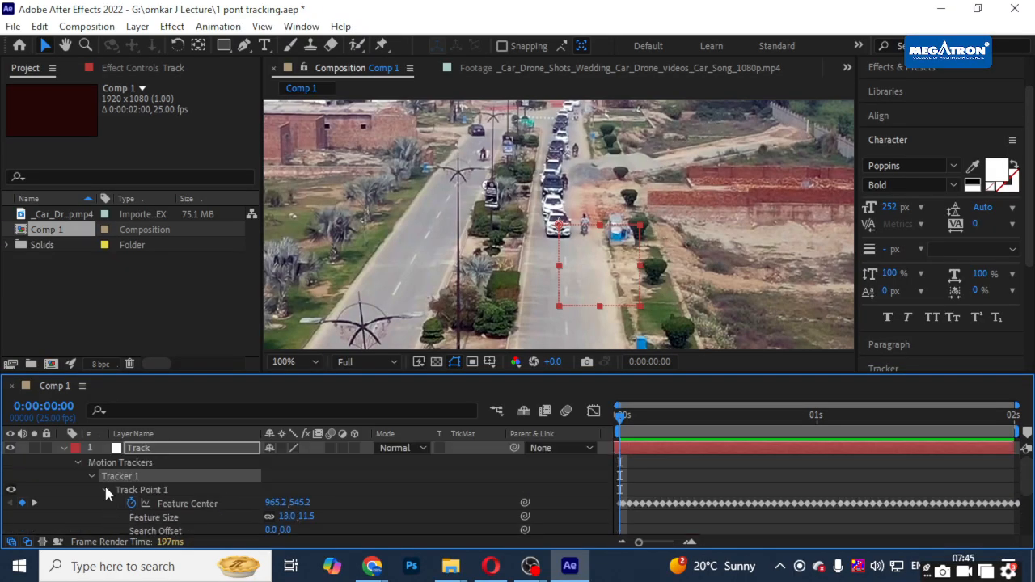
- Delete the Track null and open the car drone footage layer in the Layer viewer
click(66, 451)
click(159, 451)
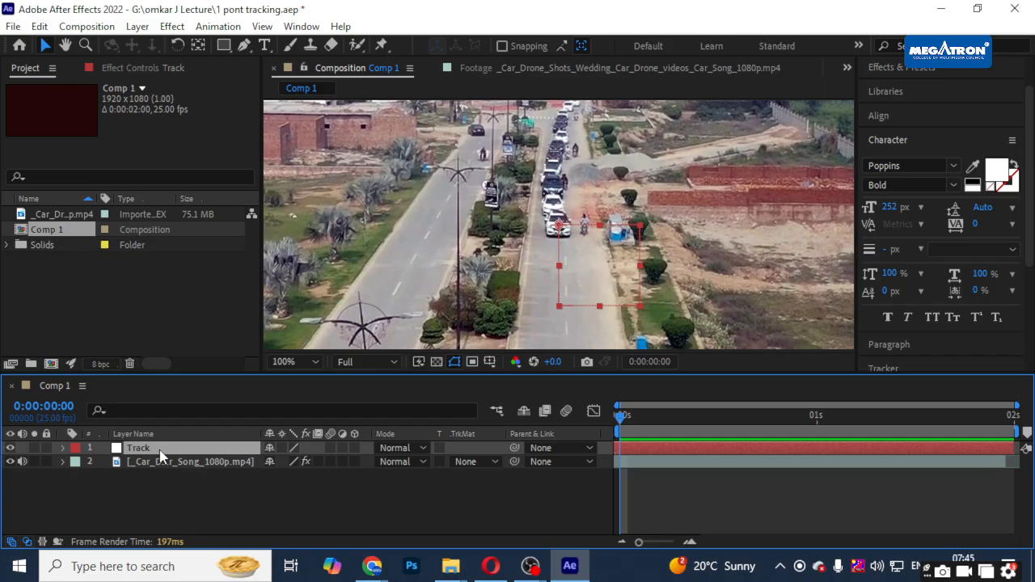
key(Delete)
double_click(165, 448)
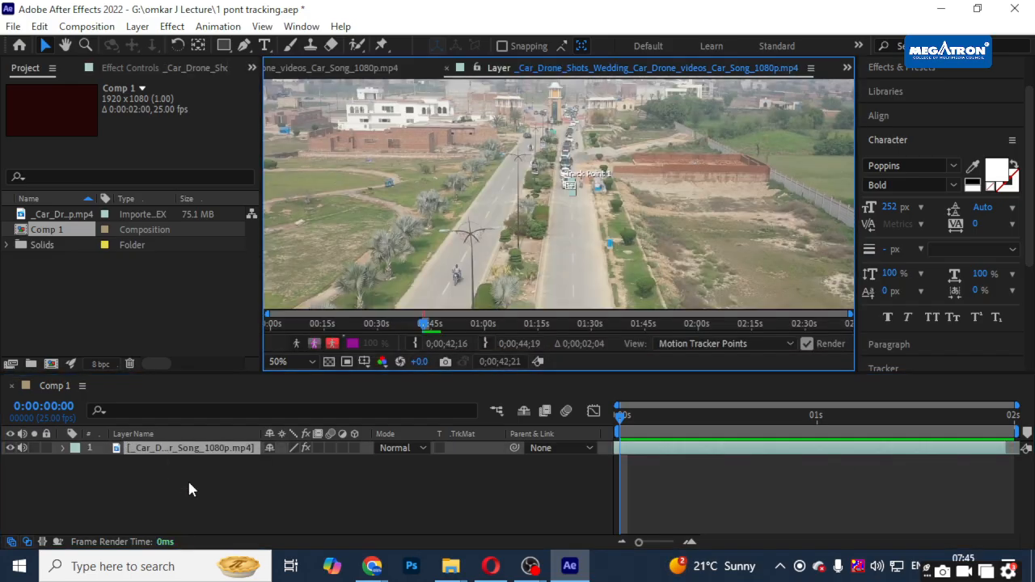
- Select the car drone footage layer in Comp 1 and show the motion tracking controls
click(702, 451)
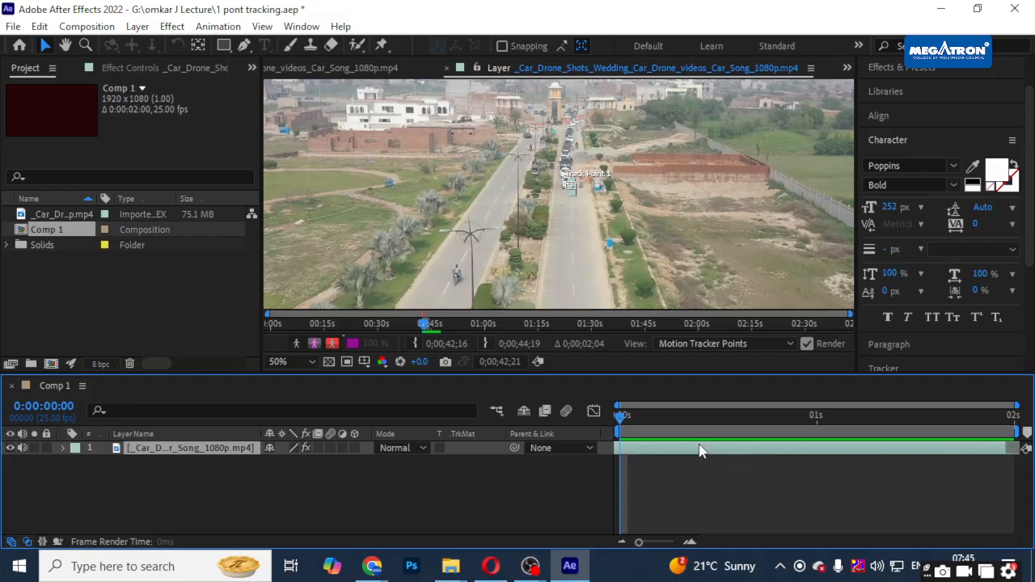
key(u)
key(u)
right_click(179, 492)
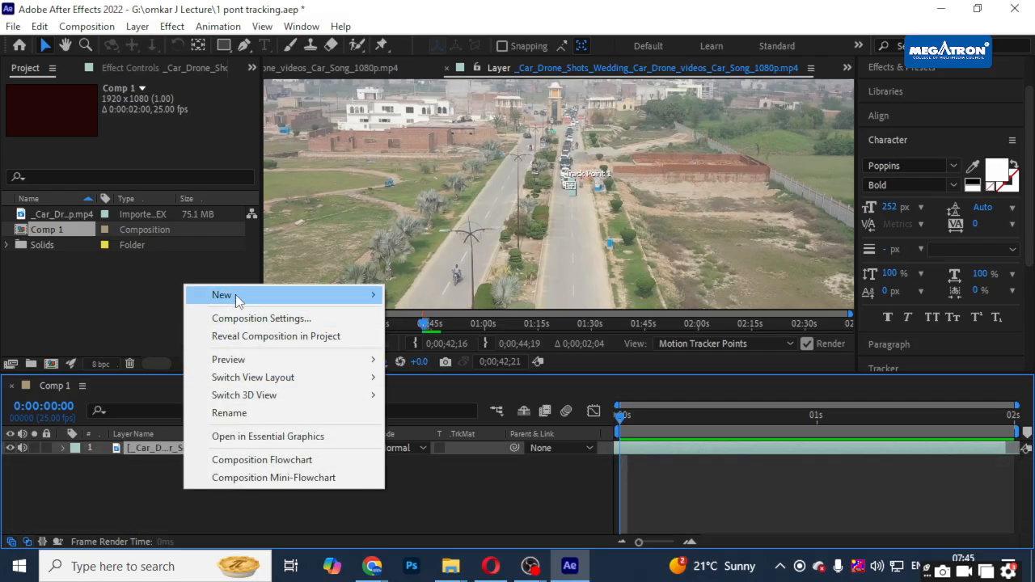
mouse_move(236, 295)
click(2, 519)
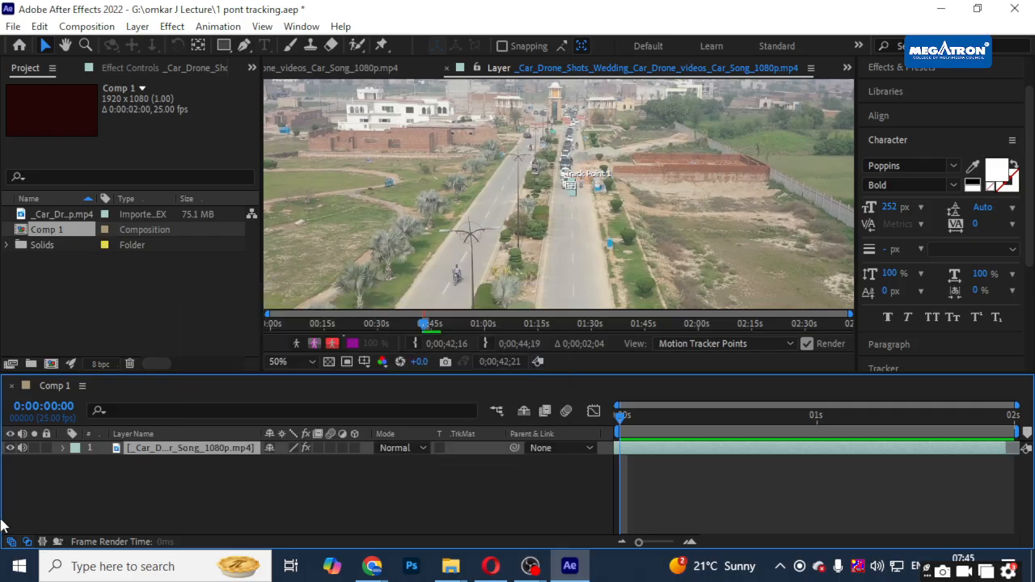
scroll(930, 202, down, 5)
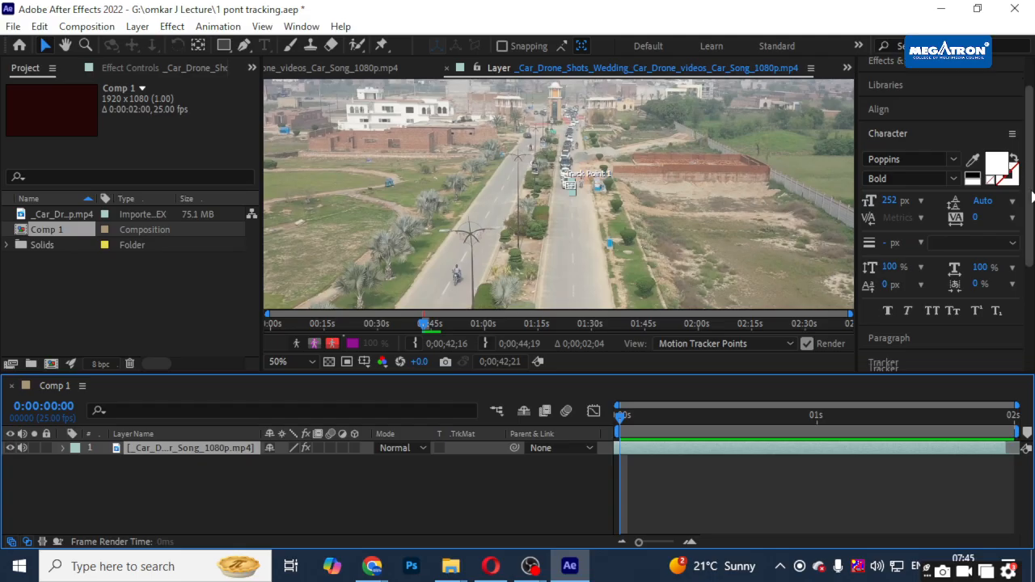
click(886, 189)
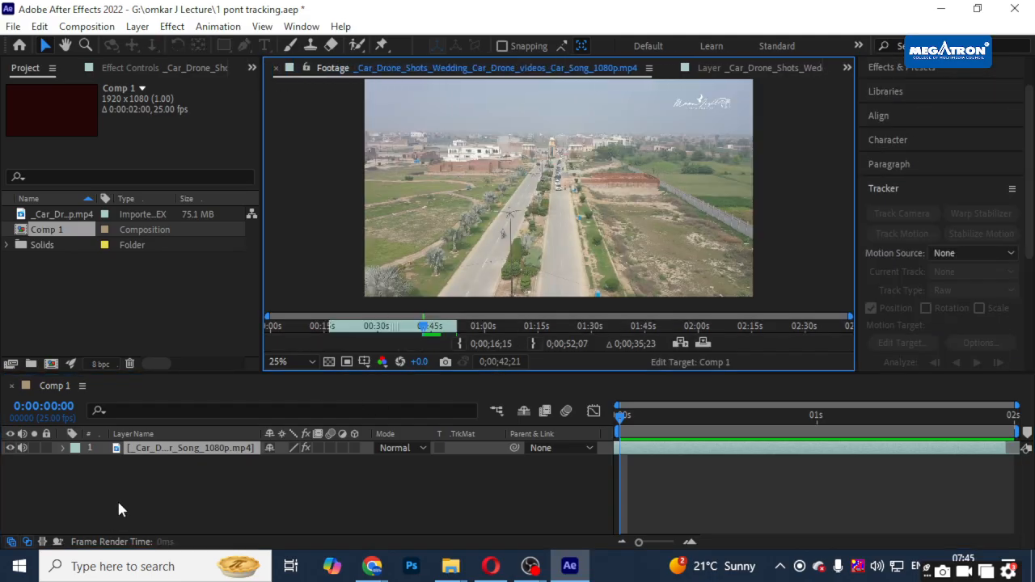
- Add a null object to Comp 1 and check which layers are offered as the tracker's motion source
right_click(159, 481)
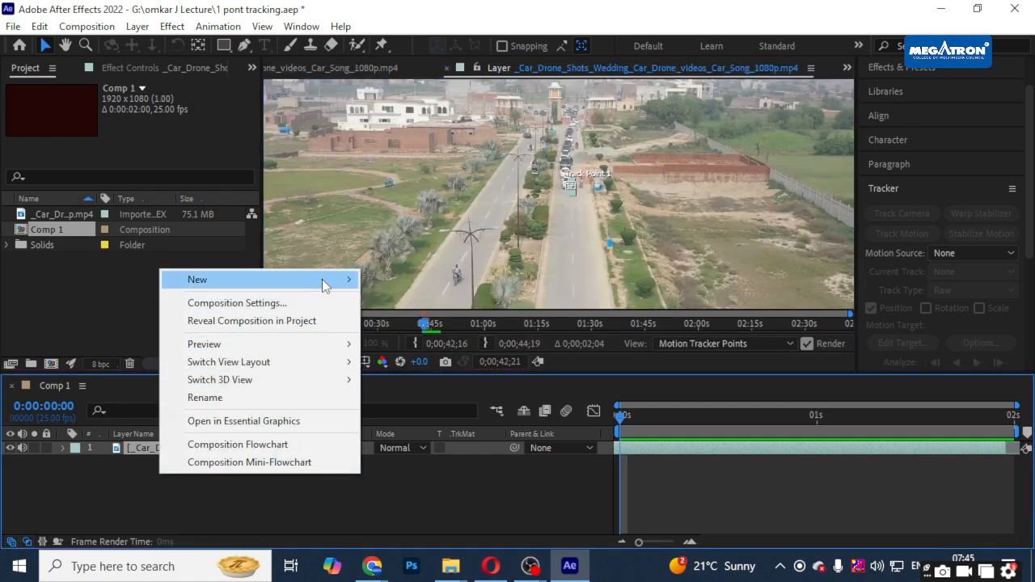
mouse_move(324, 281)
click(405, 374)
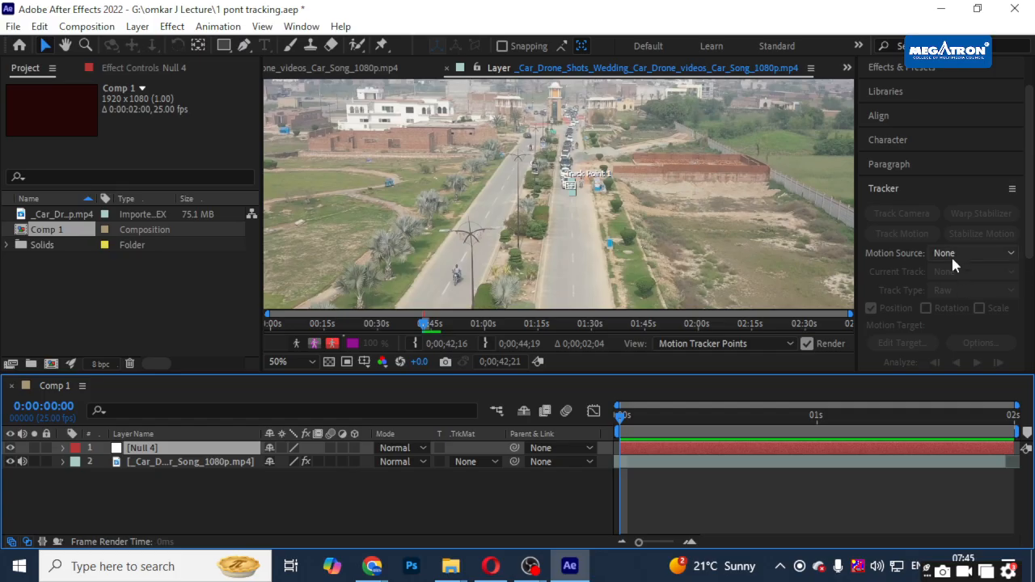
click(896, 191)
click(890, 194)
click(635, 473)
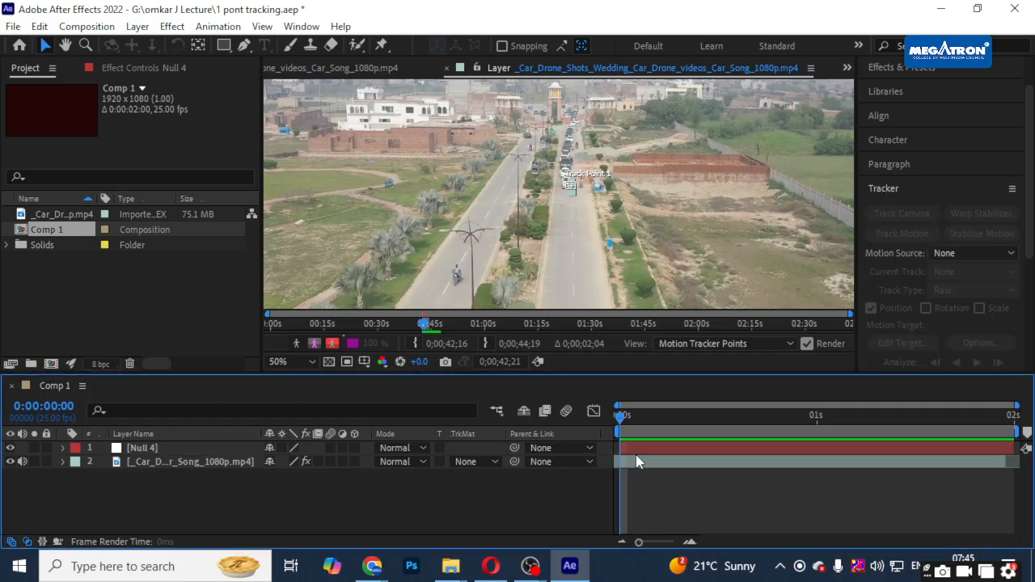
click(987, 251)
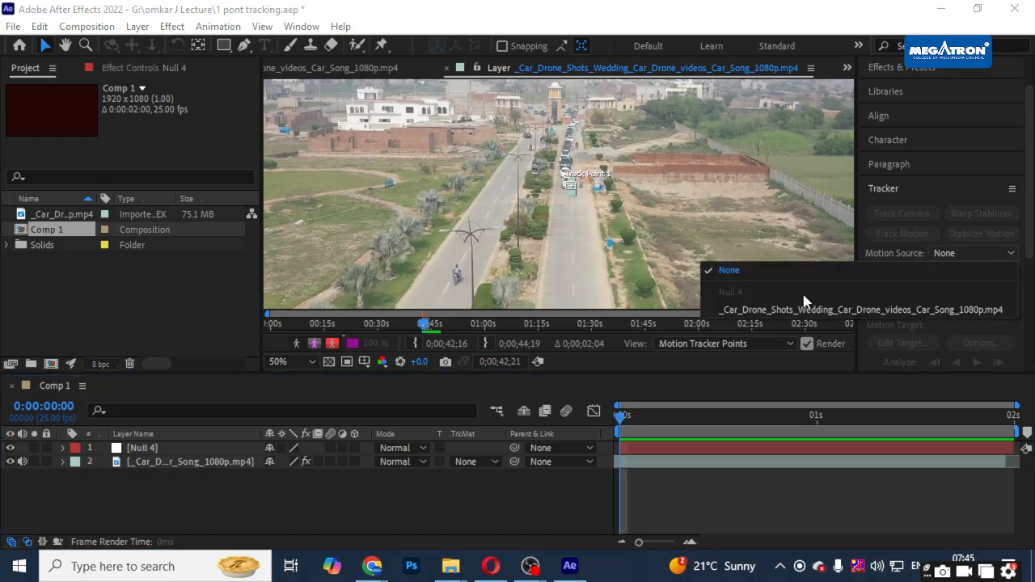
- Delete the newly added null object from Comp 1
click(168, 448)
click(177, 452)
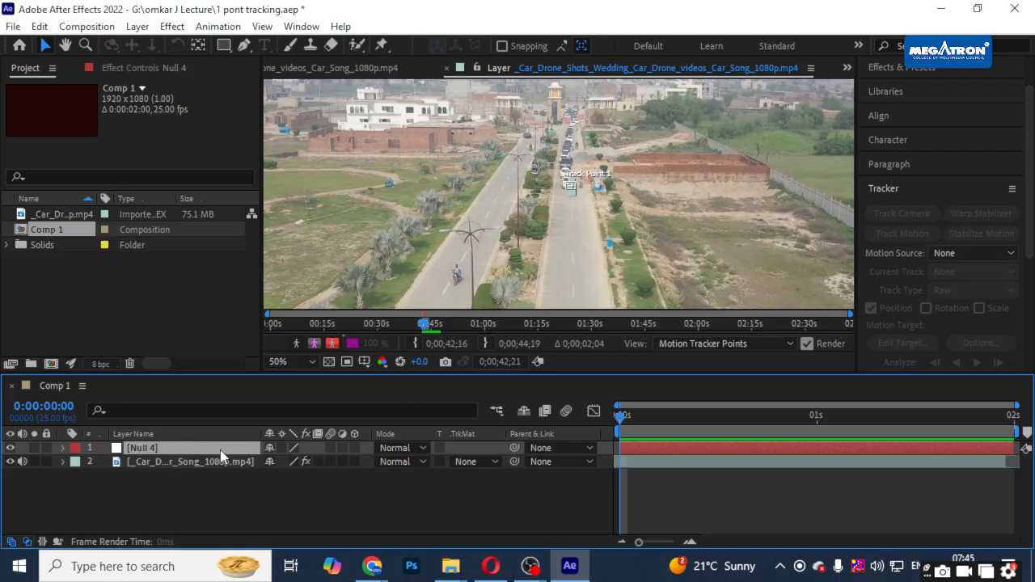
click(205, 502)
click(189, 448)
key(Delete)
- Add another null object and set the tracker's motion source to the car drone footage layer
right_click(182, 470)
mouse_move(289, 282)
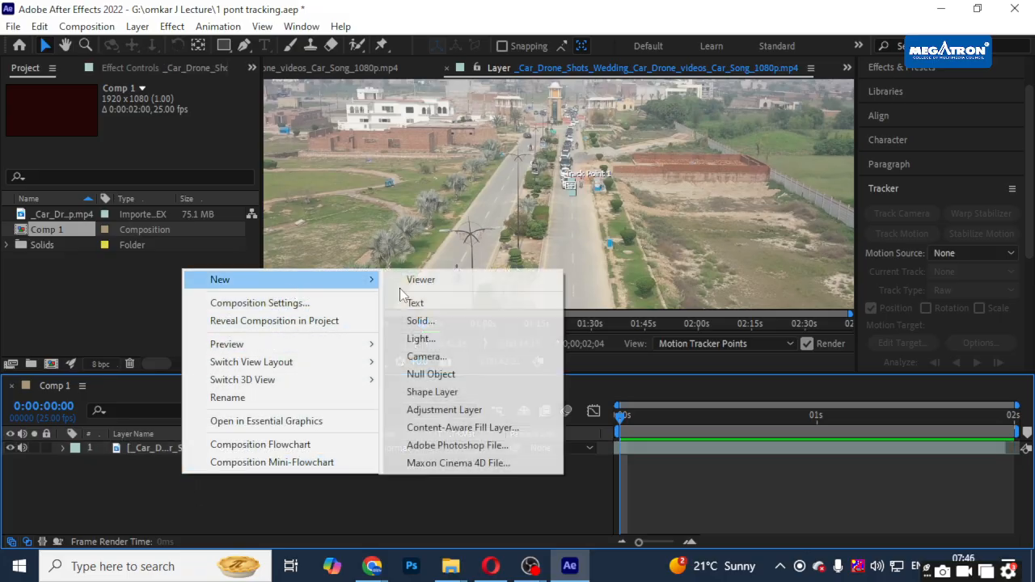
click(432, 373)
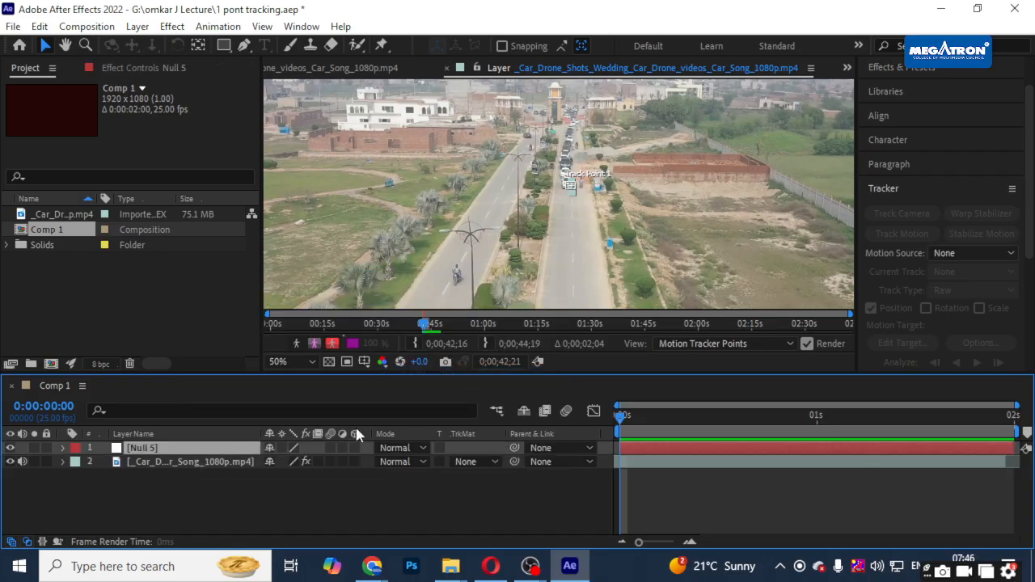
click(987, 253)
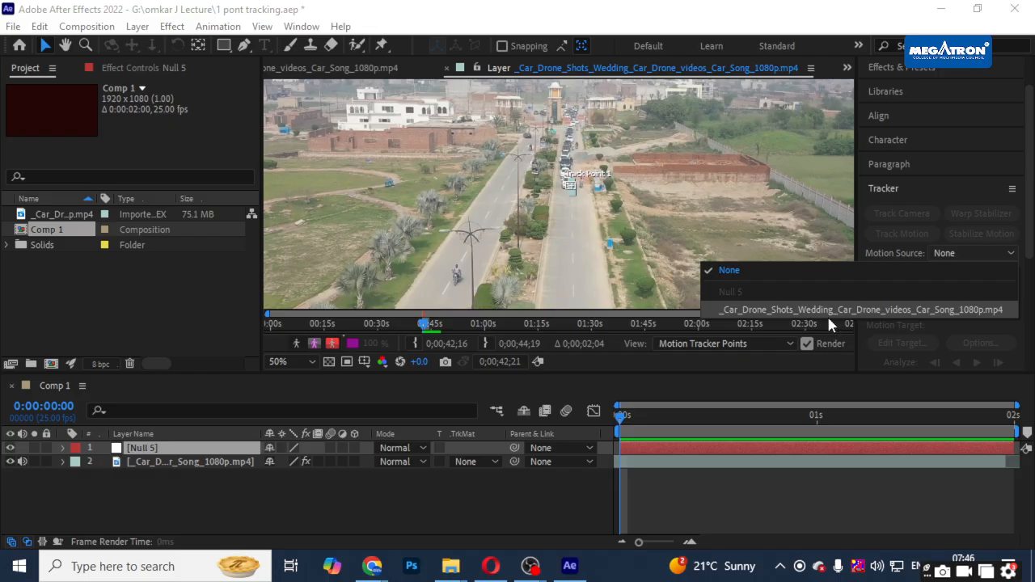
click(889, 310)
scroll(945, 322, down, 4)
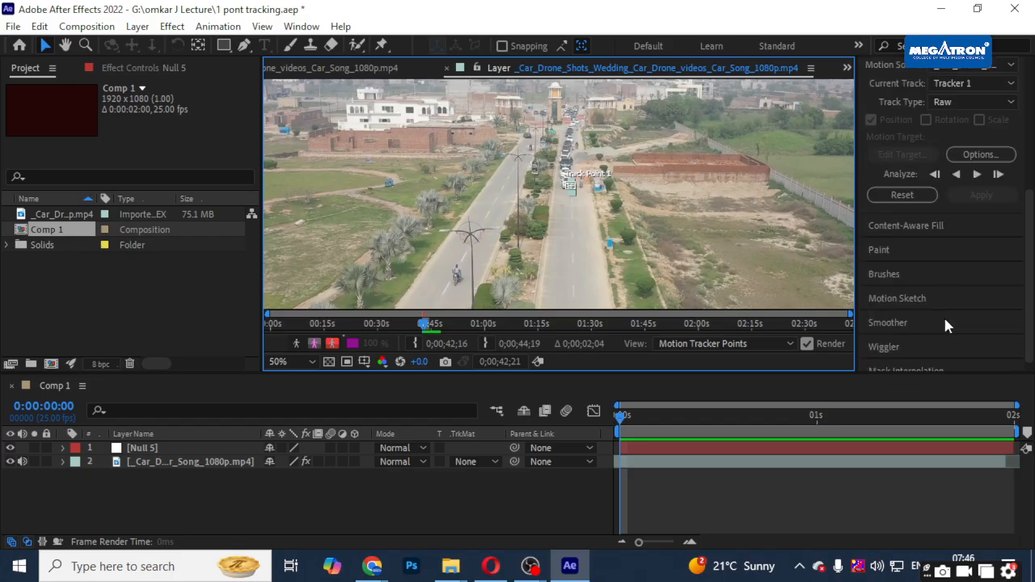
scroll(938, 283, up, 4)
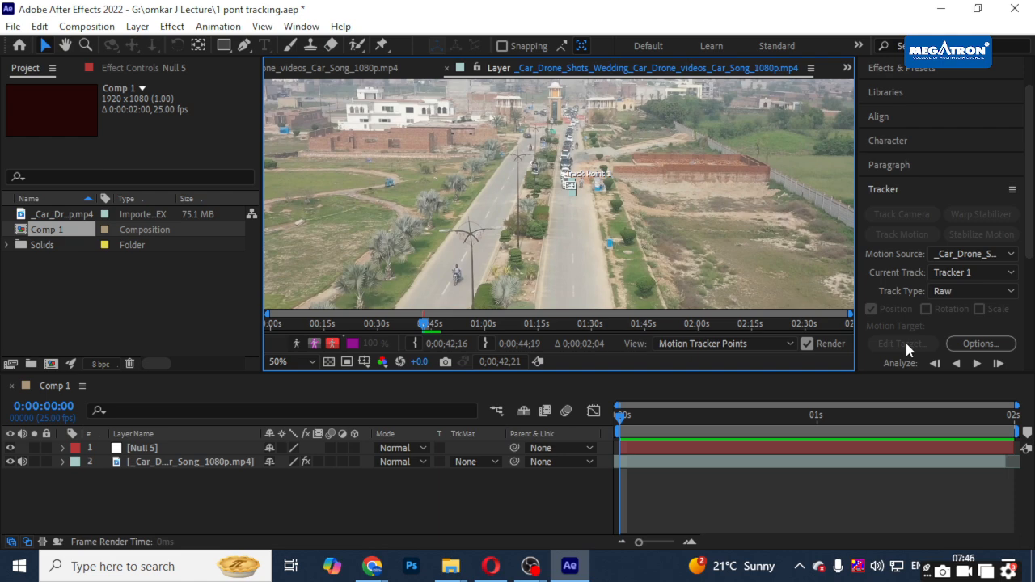
- Examine the motion tracker options for Tracker 1 and the choices for plug-in, current track and motion source
click(978, 343)
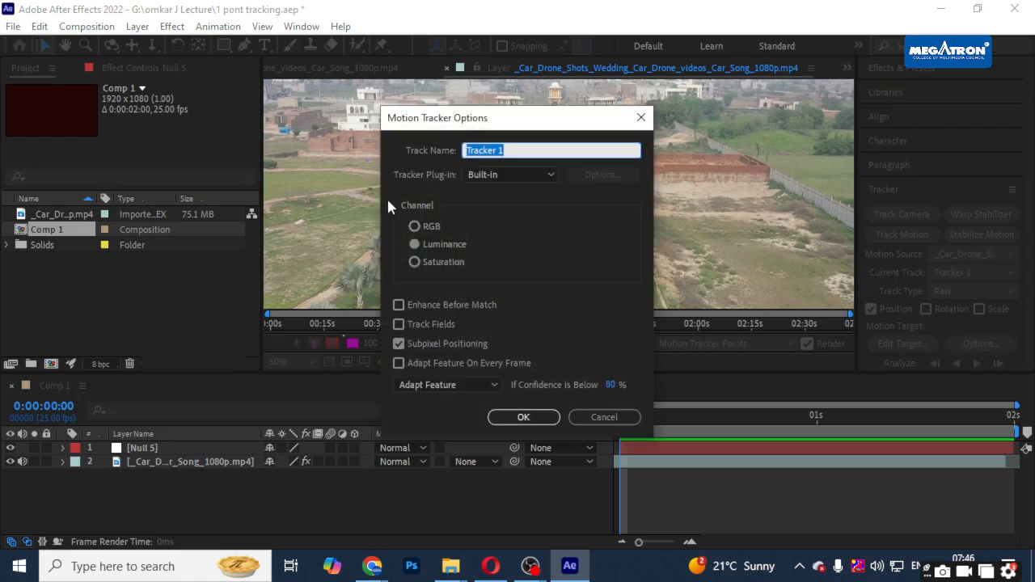
click(527, 174)
click(530, 190)
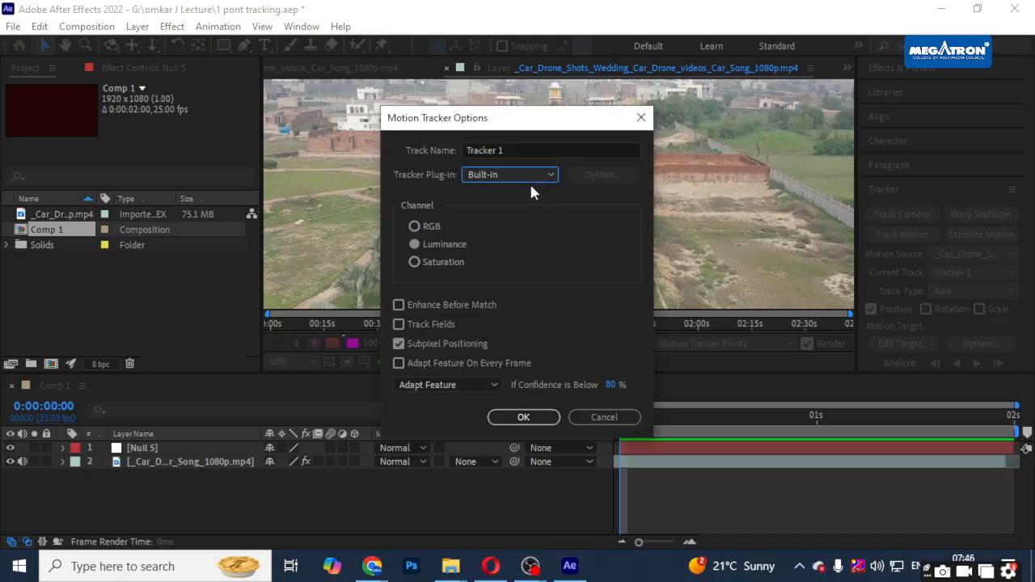
click(640, 117)
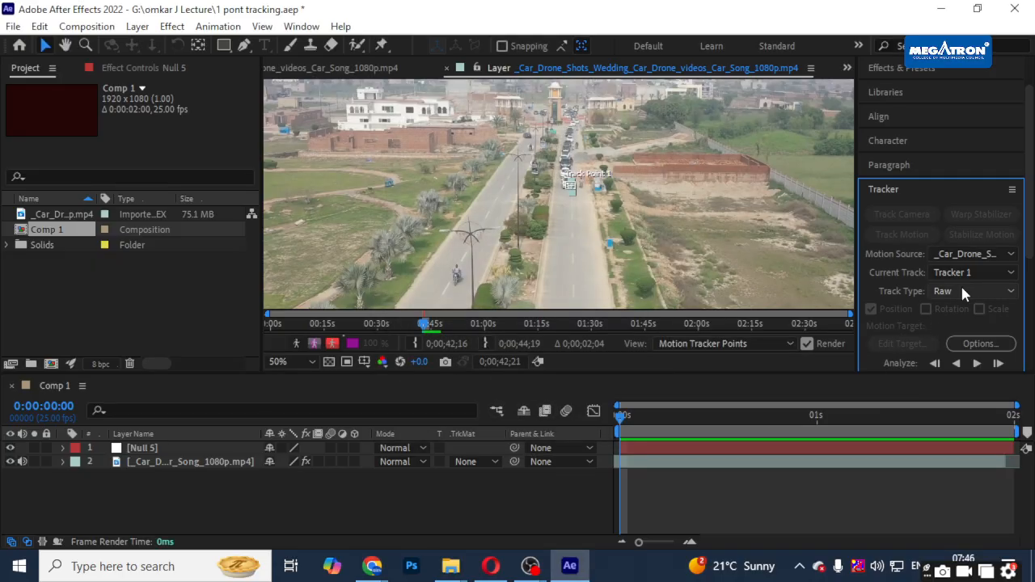
click(985, 273)
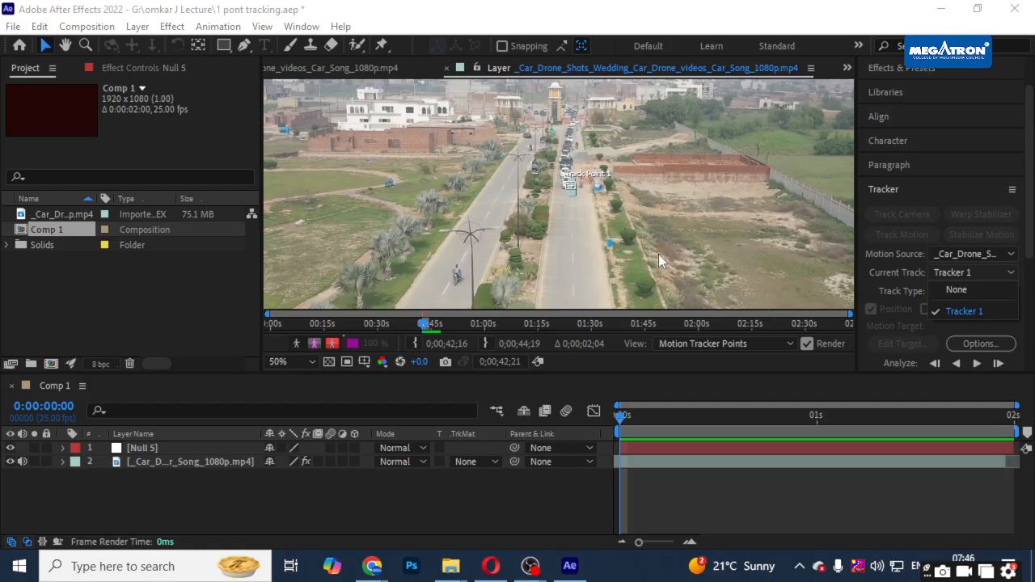
click(952, 313)
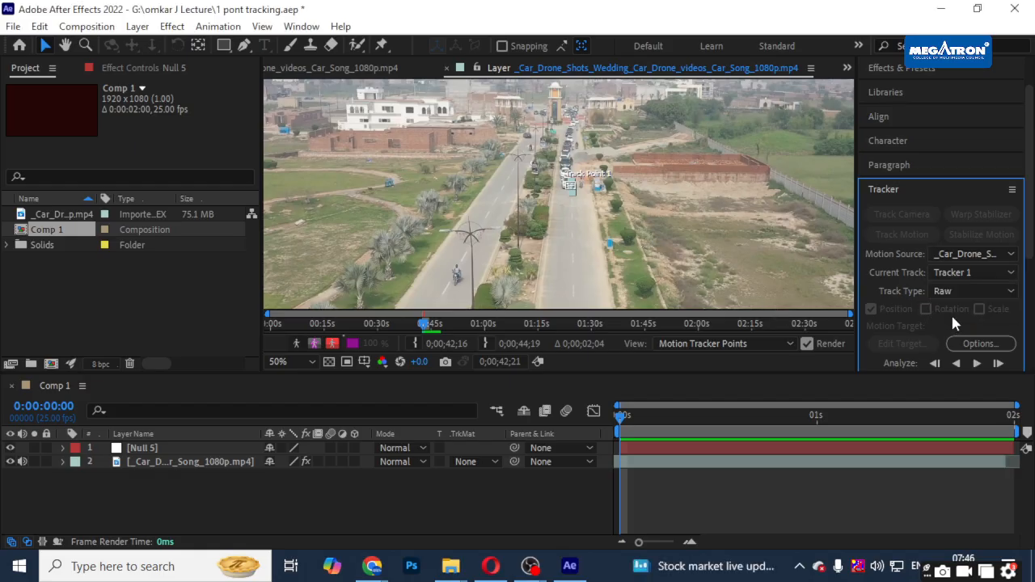
click(983, 256)
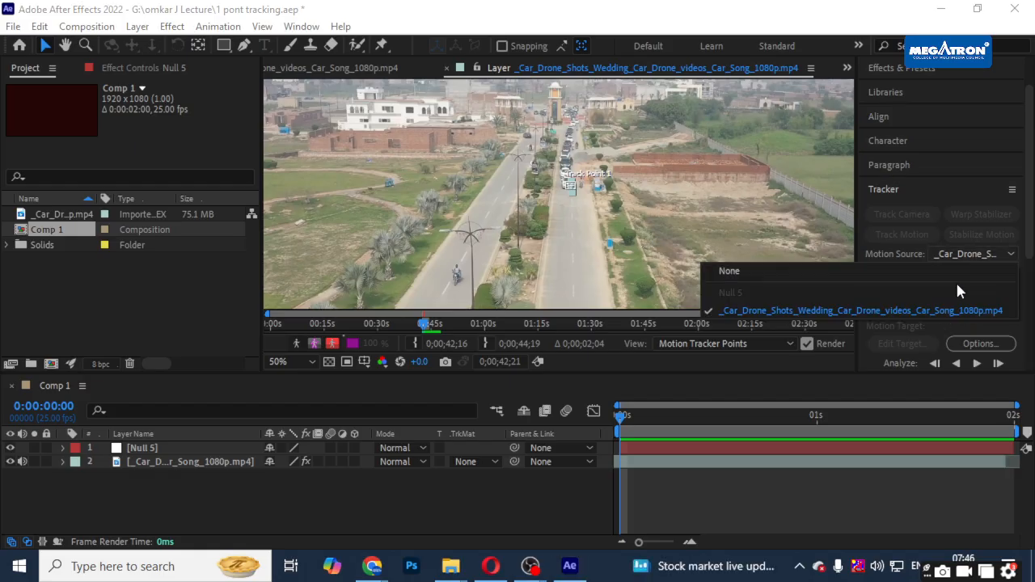
click(885, 330)
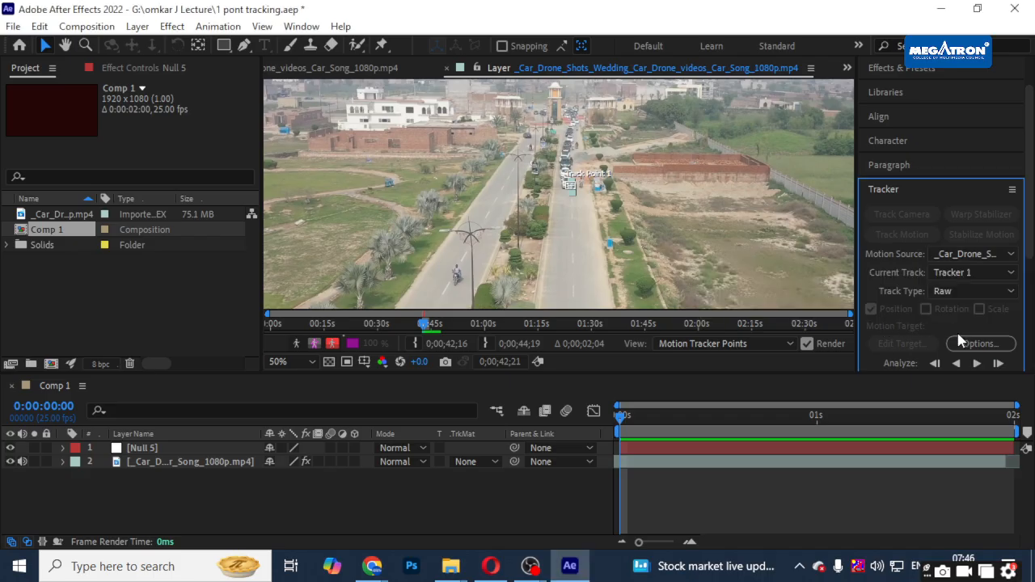
- Delete the null object and the car drone footage layer, leaving Comp 1 empty
click(161, 476)
click(174, 449)
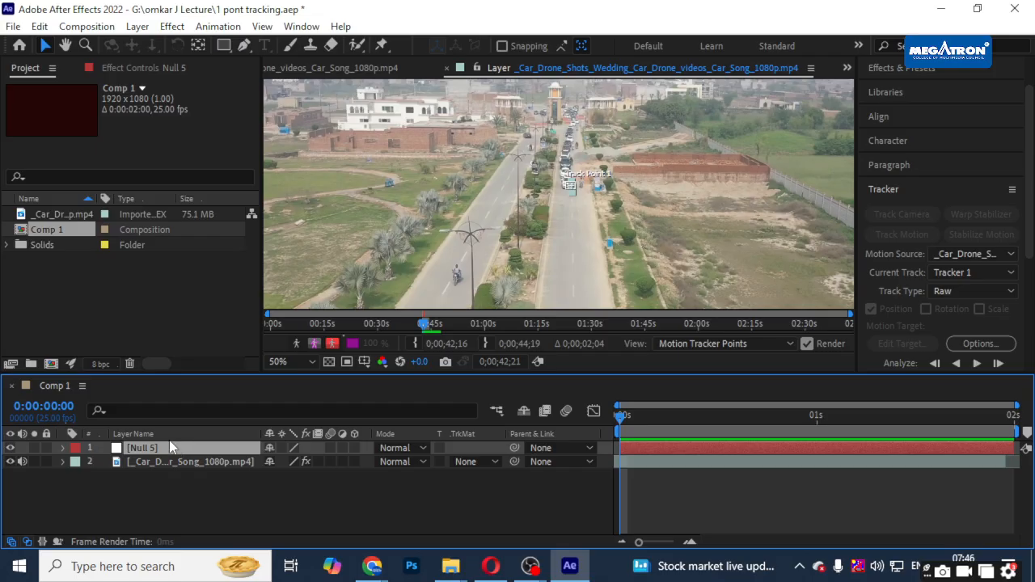
key(Delete)
click(158, 450)
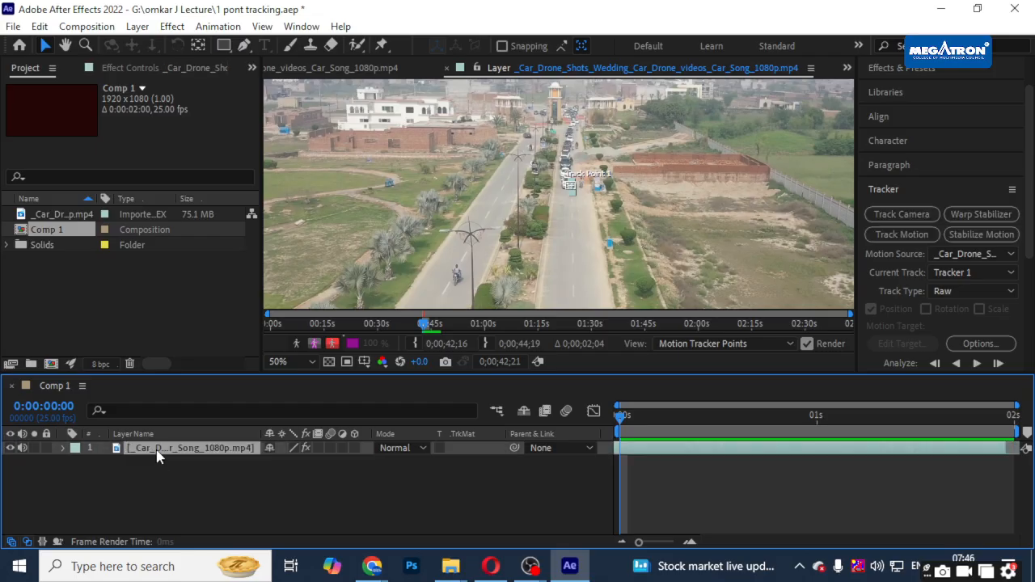
key(Delete)
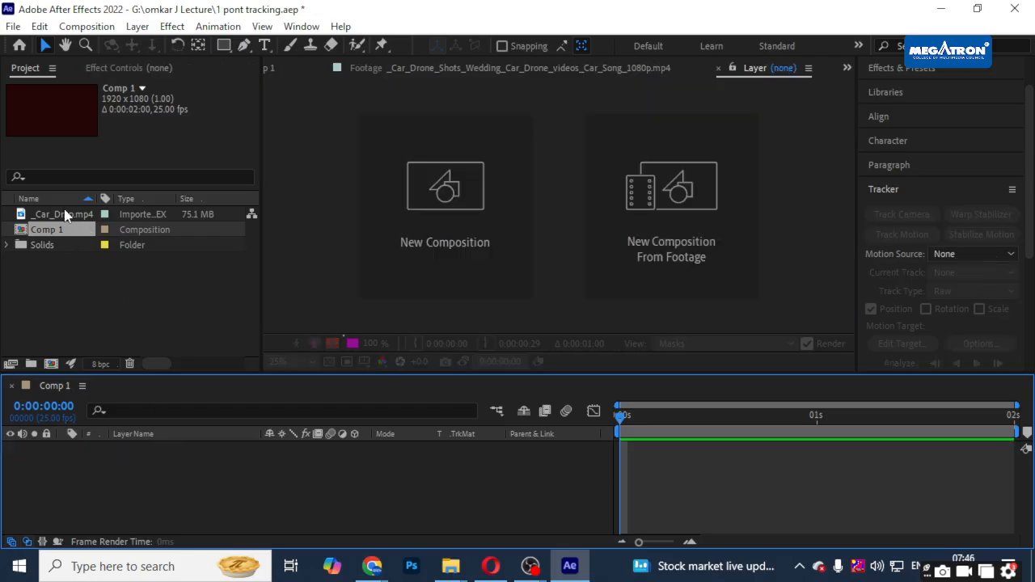
- Add the car drone footage to Comp 1 again, show the whole frame and preview it
drag(65, 212, 93, 448)
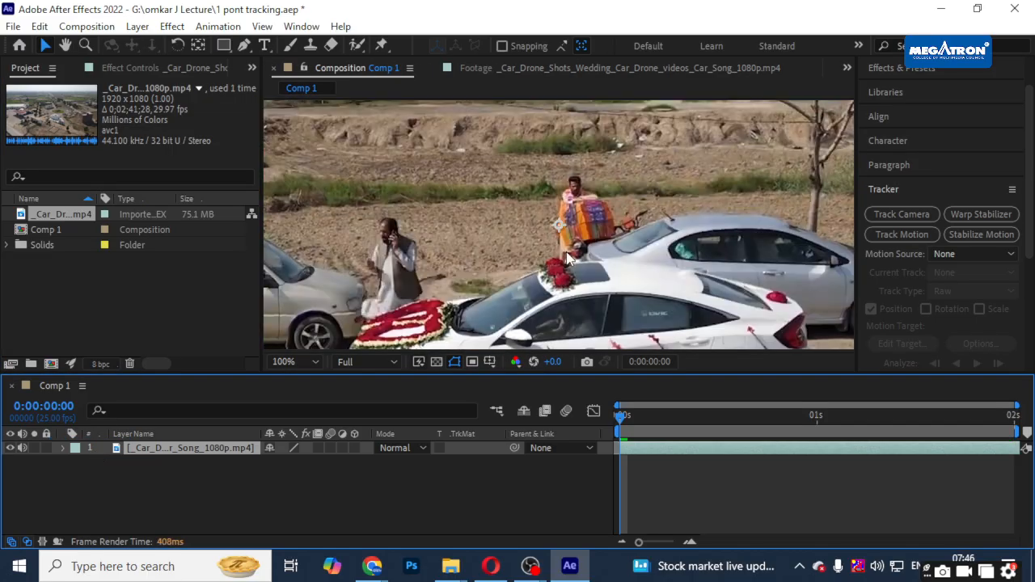
scroll(567, 253, down, 2)
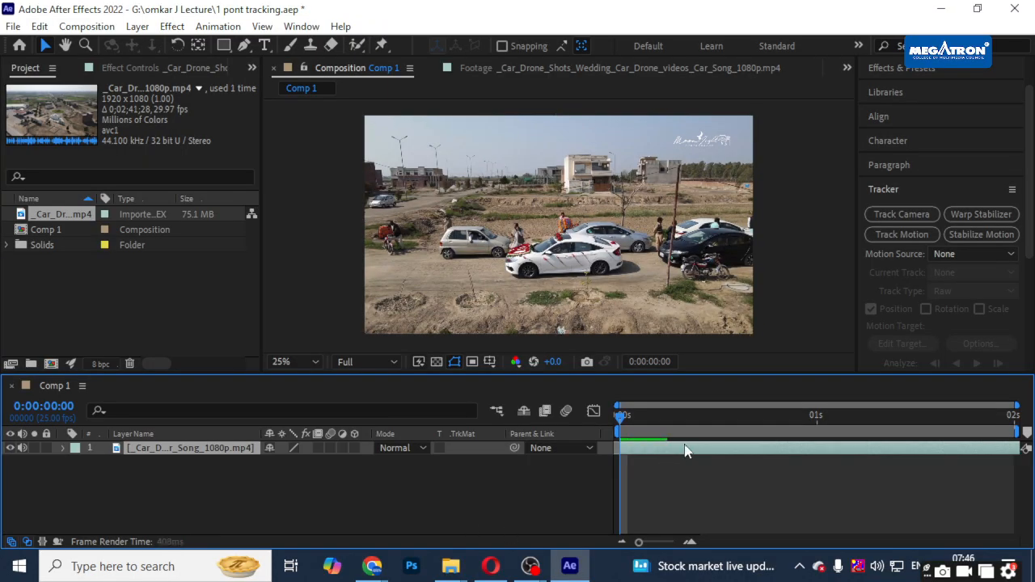
key(space)
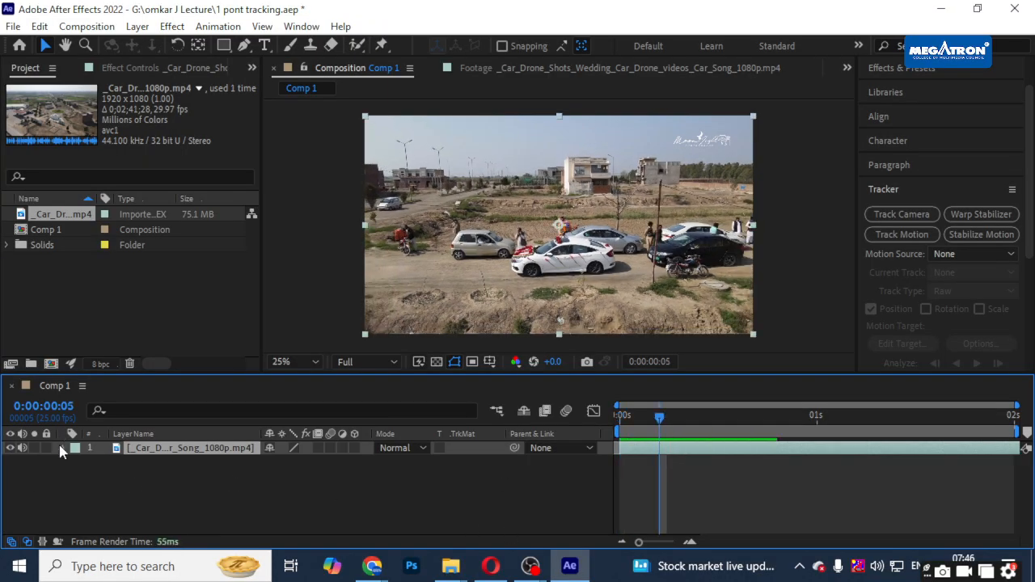
- Set the footage layer's audio level to -192 dB and return to the start of the composition
click(65, 448)
click(74, 475)
click(76, 463)
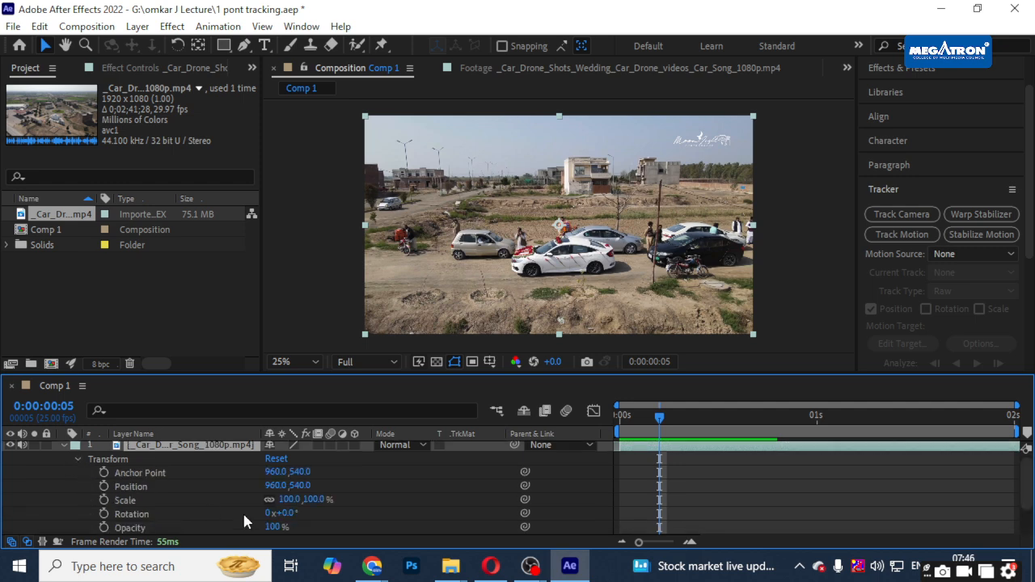
click(77, 459)
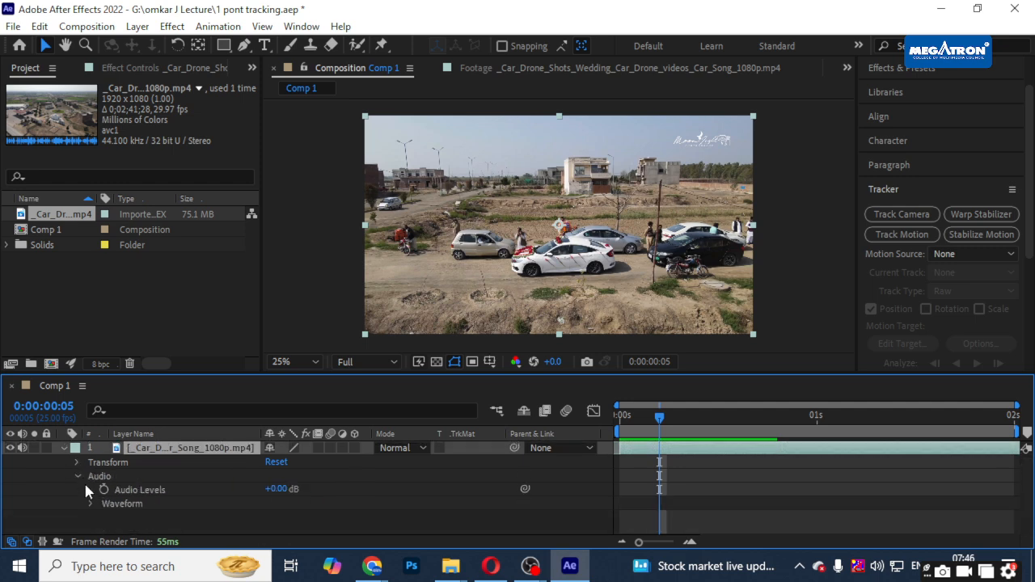
drag(275, 495, 202, 495)
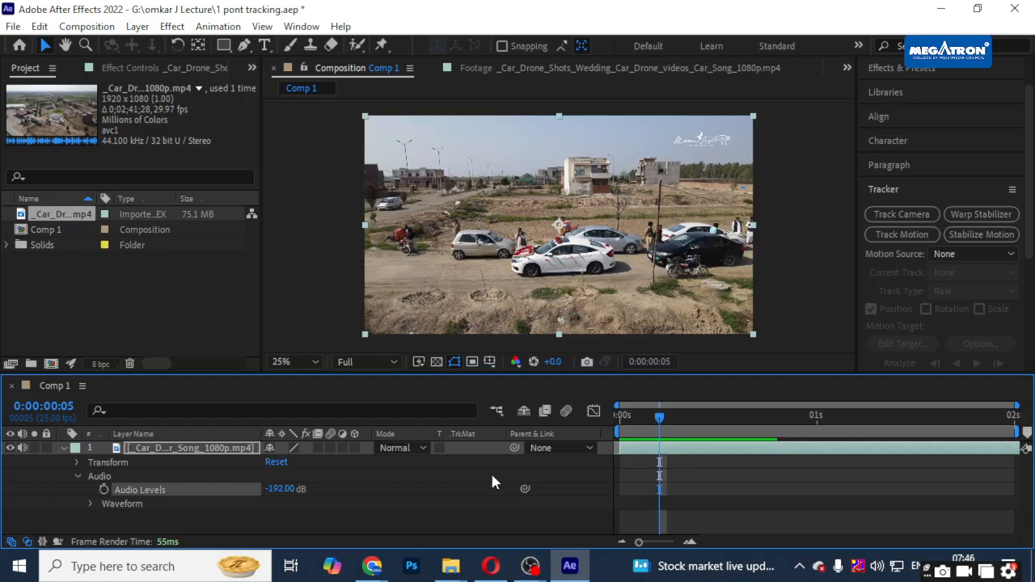
drag(753, 437, 569, 453)
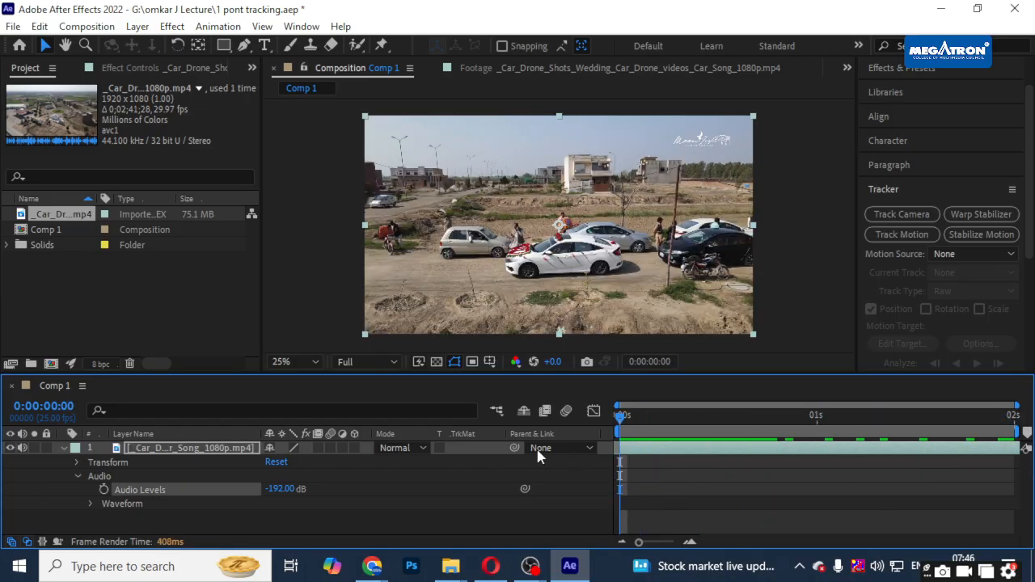
click(63, 449)
- Find the 3D Camera Tracker effect by searching for "3d cam" and apply it to the car drone footage layer
right_click(202, 484)
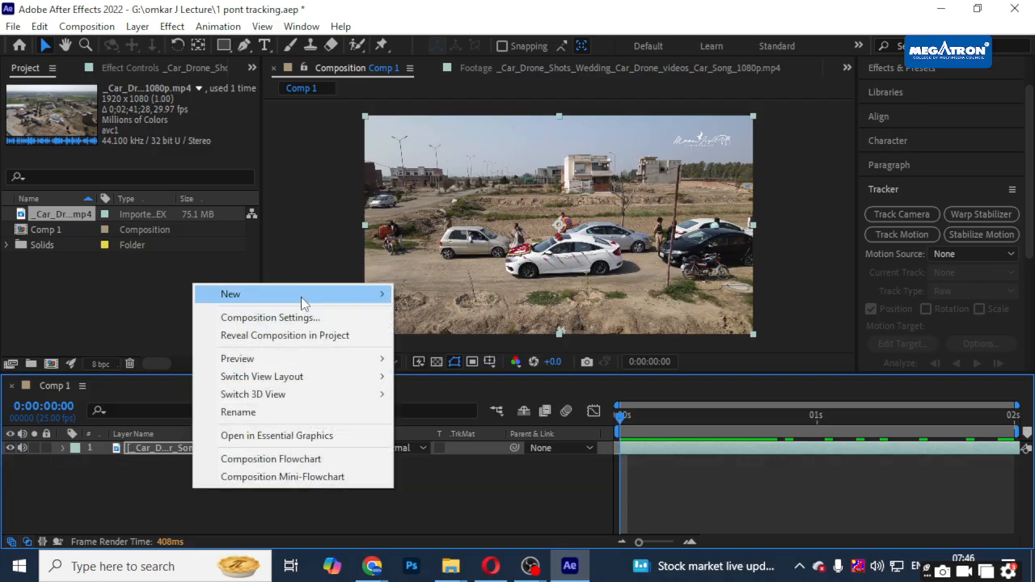
mouse_move(299, 295)
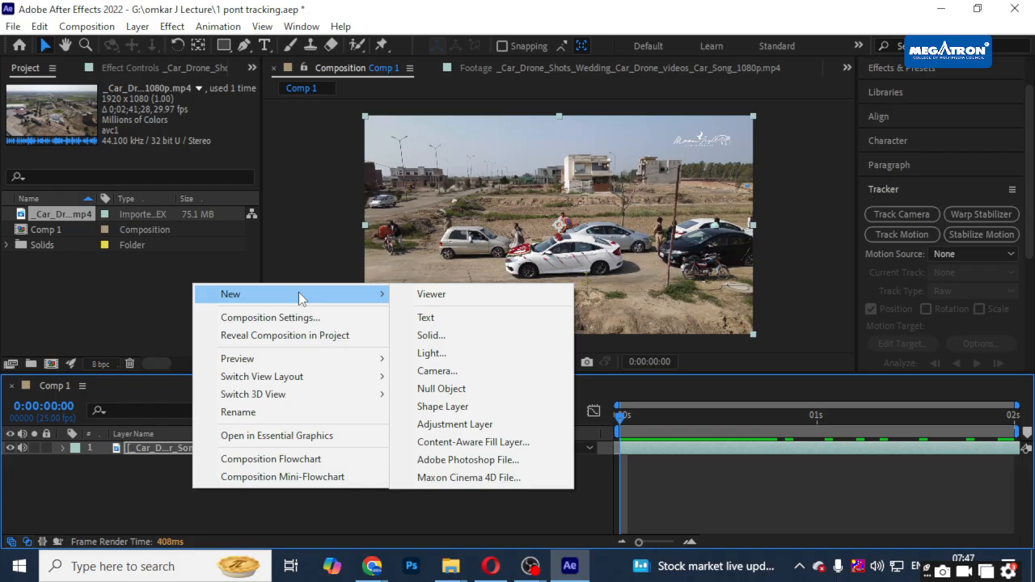
click(894, 67)
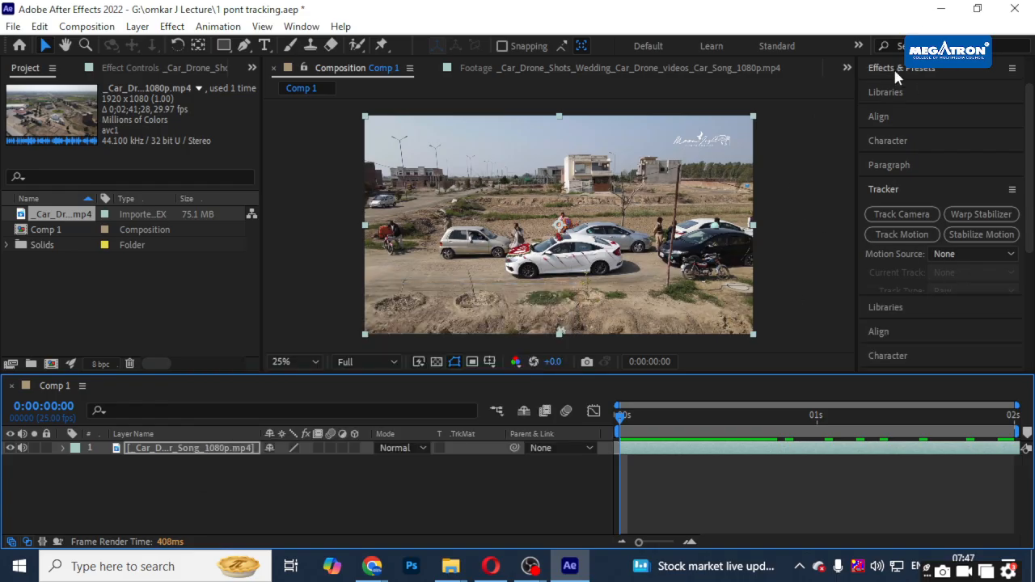
text(auto)
double_click(897, 89)
text(3)
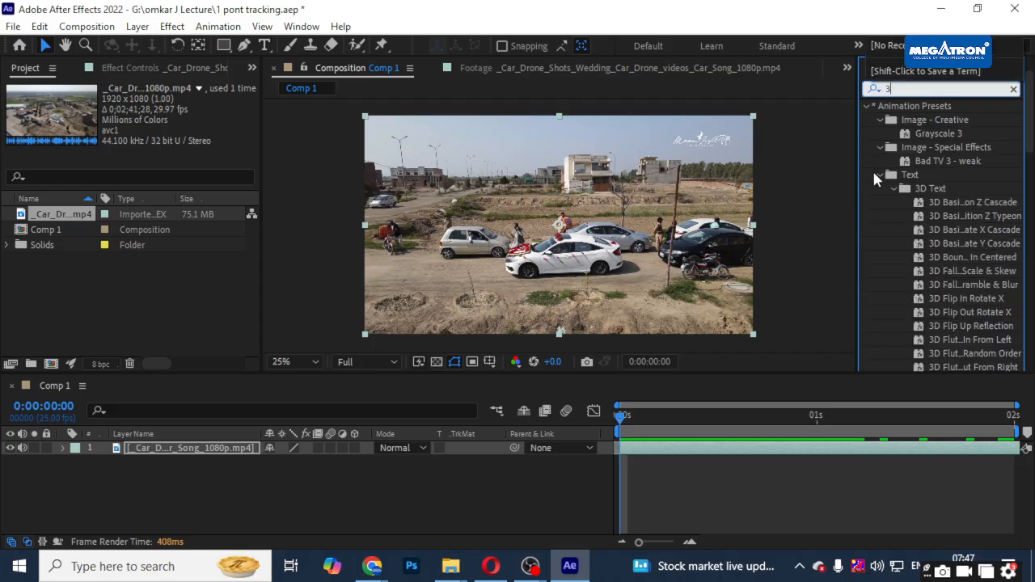
text(d cam)
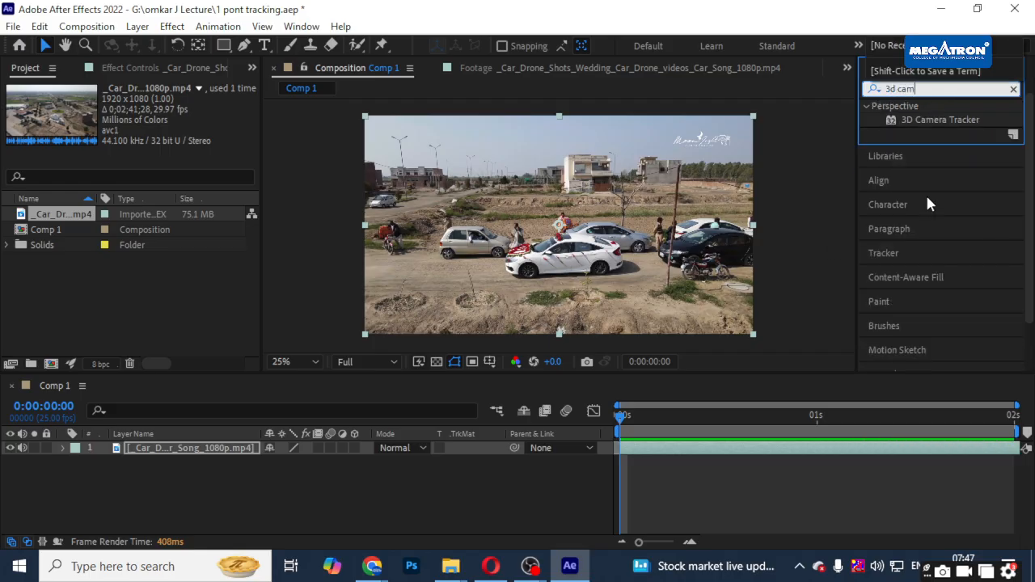
drag(941, 118, 646, 453)
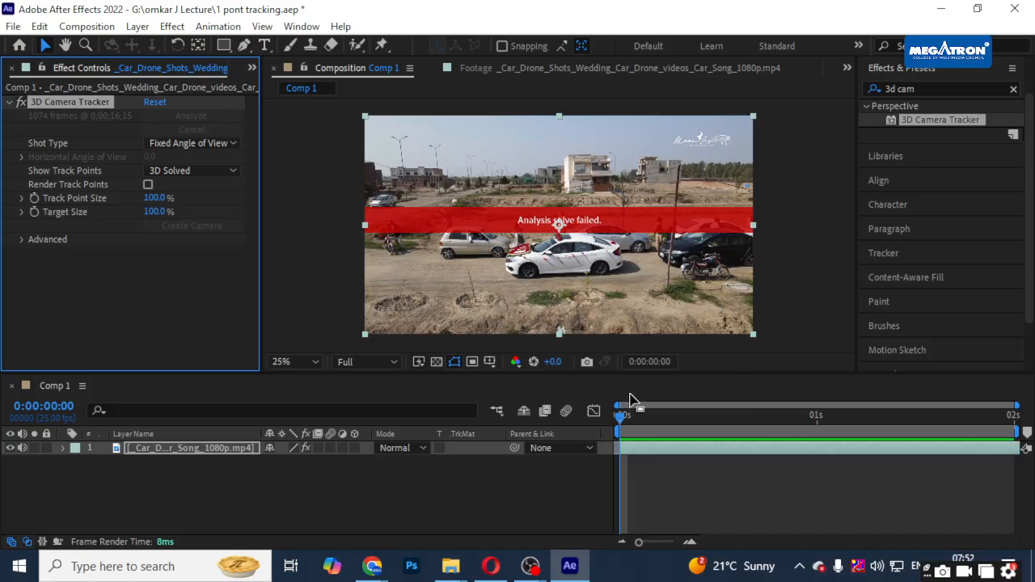
- Shorten Comp 1 by setting its duration to one second in the composition settings
drag(623, 424, 810, 417)
right_click(806, 240)
key(Escape)
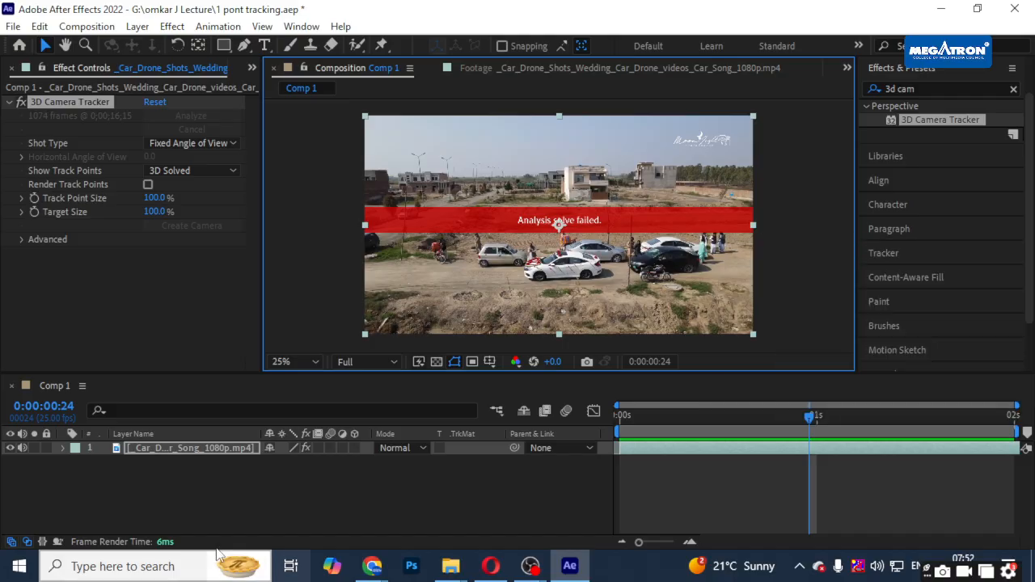
right_click(192, 488)
click(308, 307)
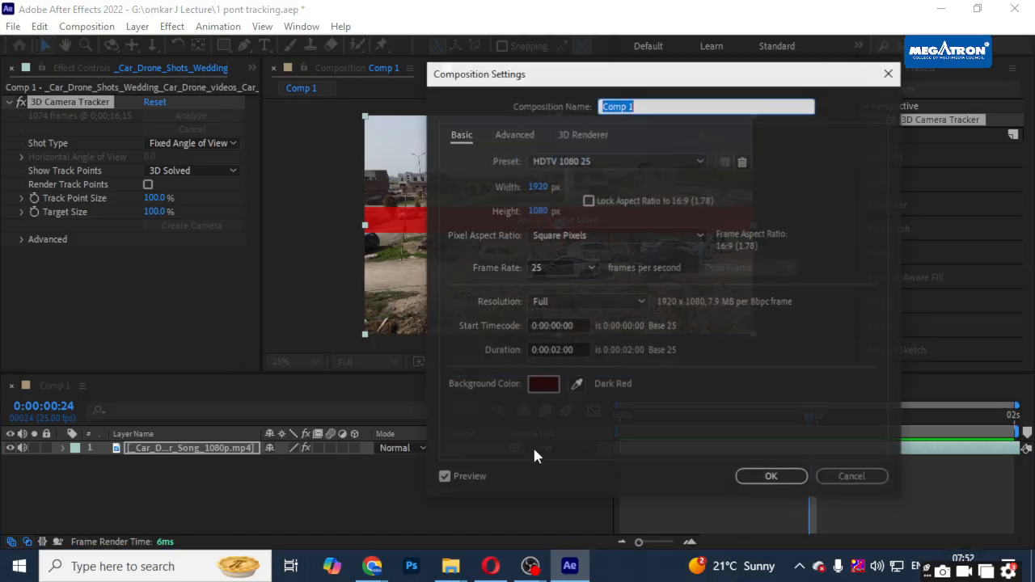
click(558, 346)
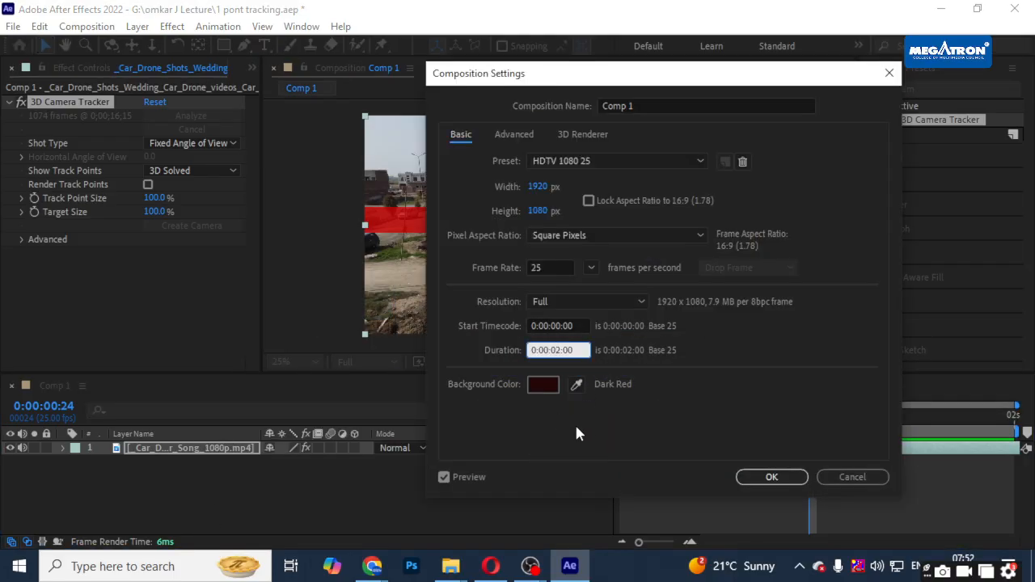
key(BackSpace)
text(1)
click(771, 479)
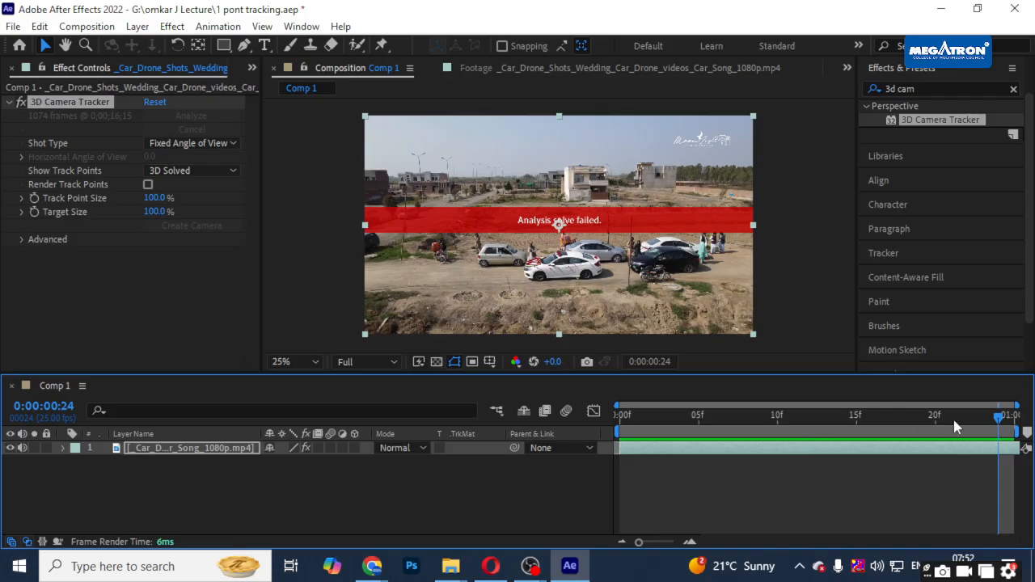
- Check the footage at earlier frames and delete the 3D Camera Tracker effect from the footage layer
drag(954, 422, 777, 423)
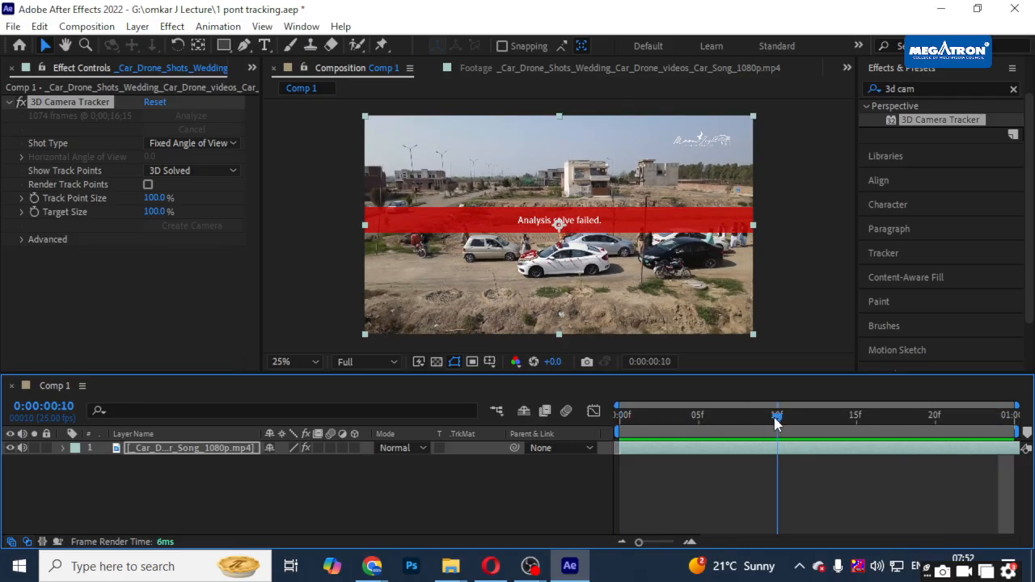
click(71, 107)
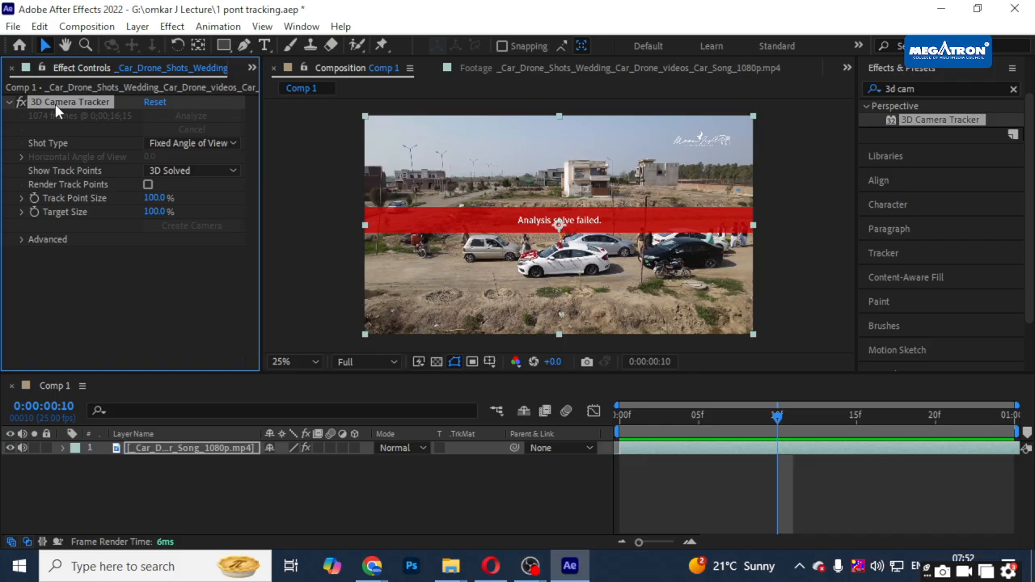
drag(657, 421, 754, 458)
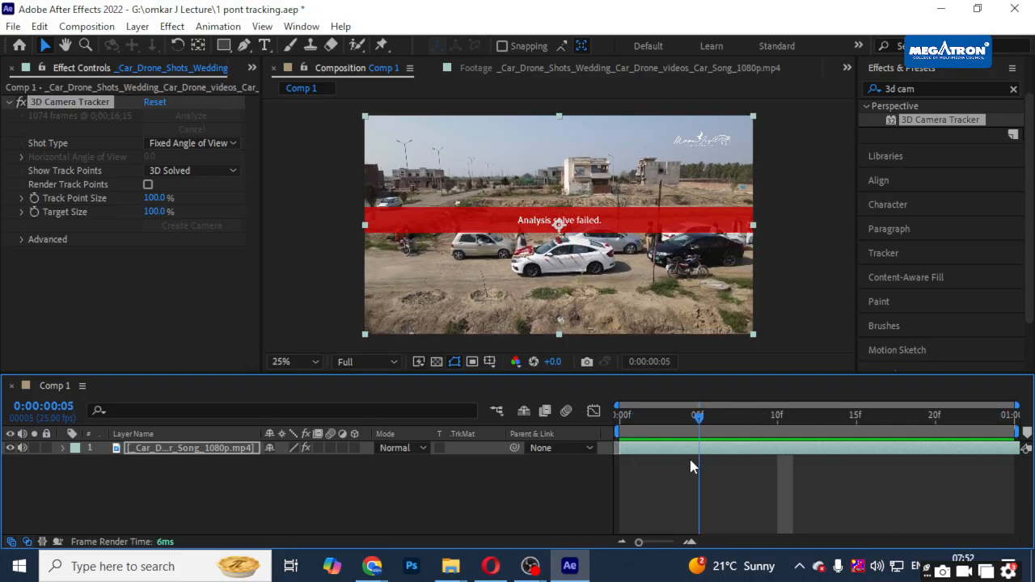
click(71, 103)
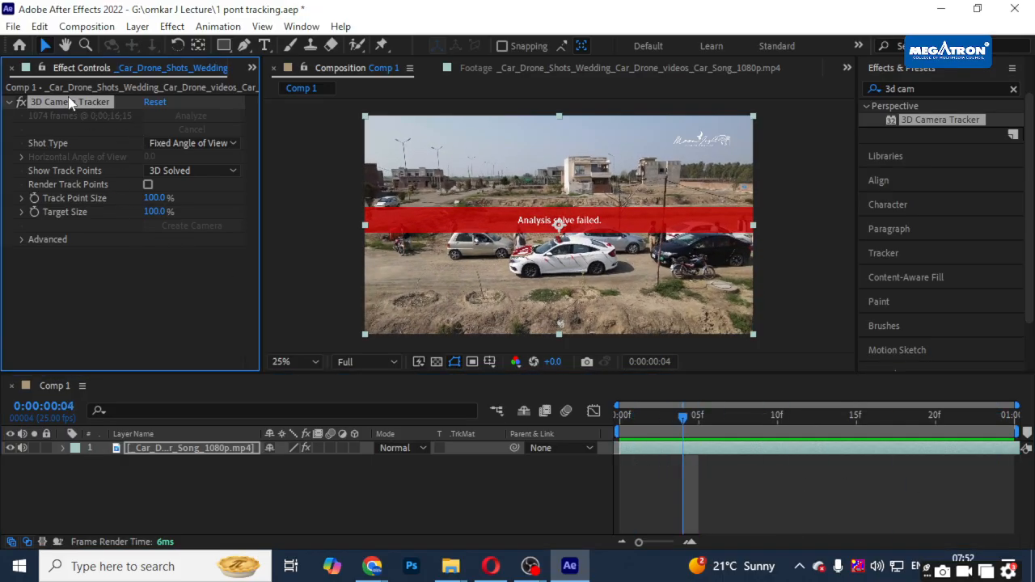
key(Delete)
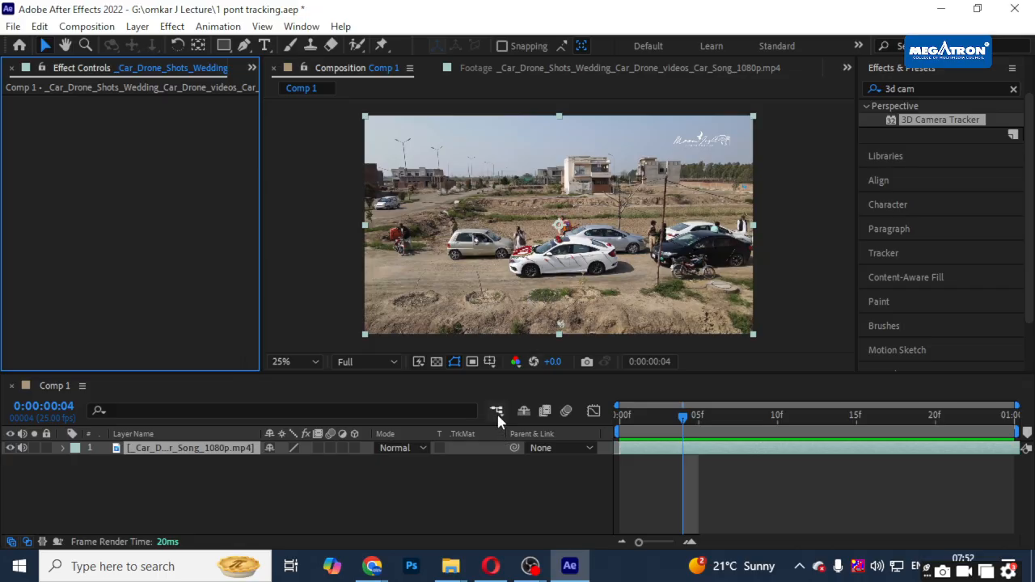
- Switch to Chrome and leave the Google Meet call
click(370, 566)
click(437, 532)
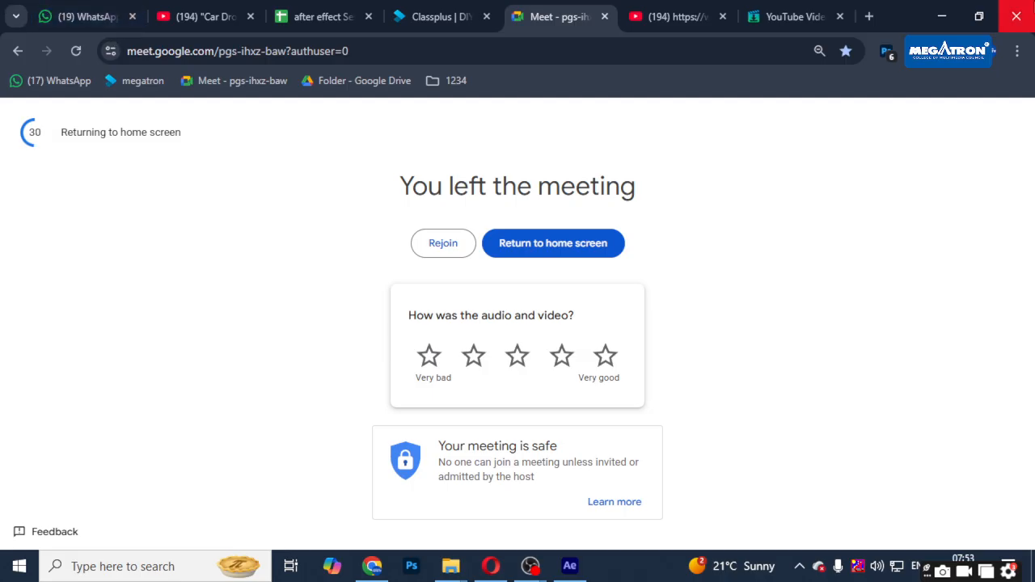
mouse_move(253, 12)
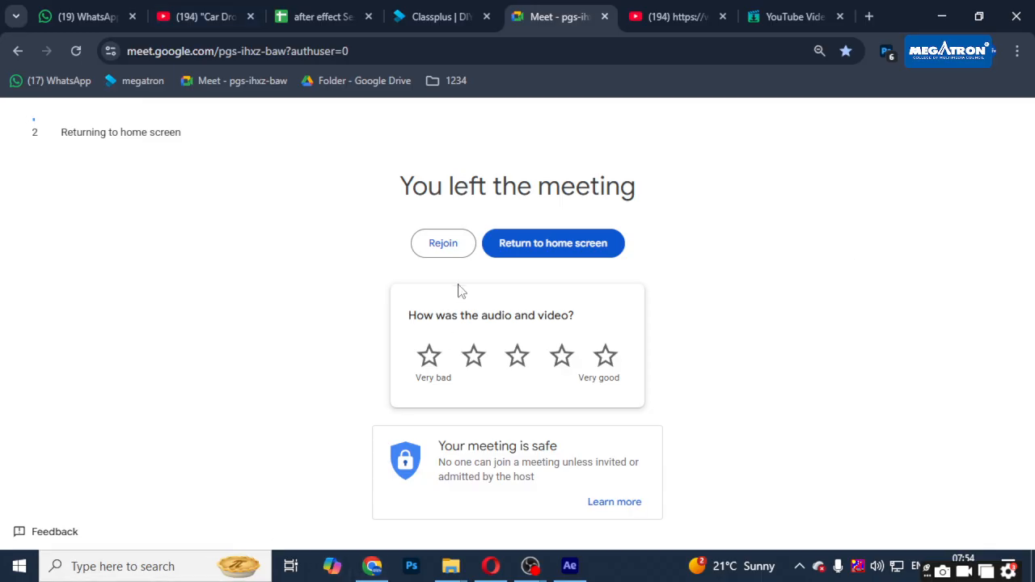
mouse_move(530, 567)
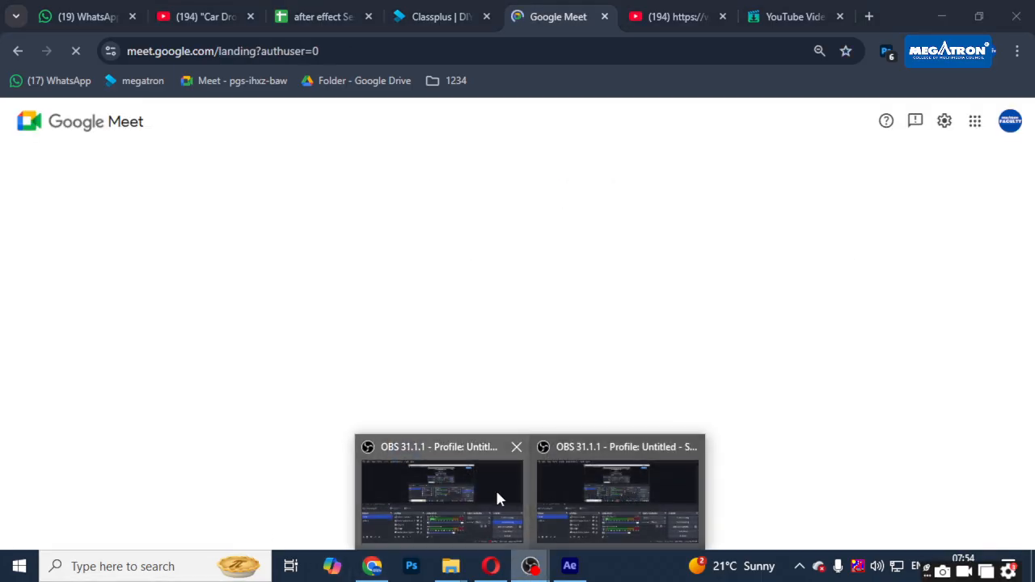